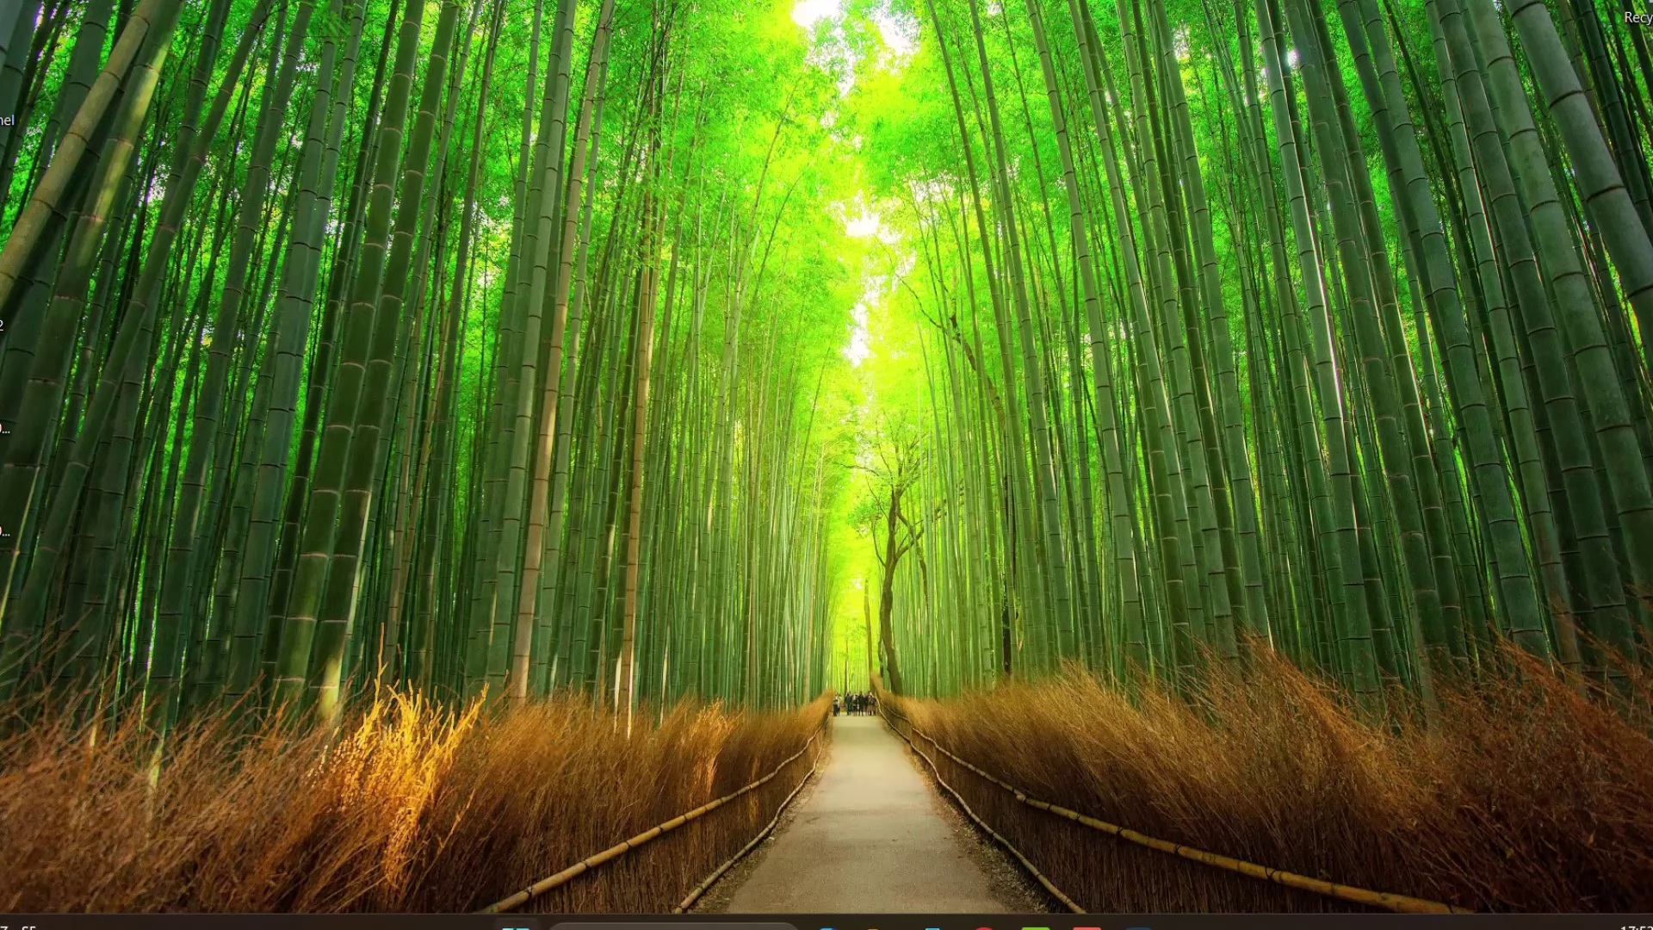
- Run winver to confirm Windows 24H2, build 26100.1591, then close About Windows
right_click(515, 922)
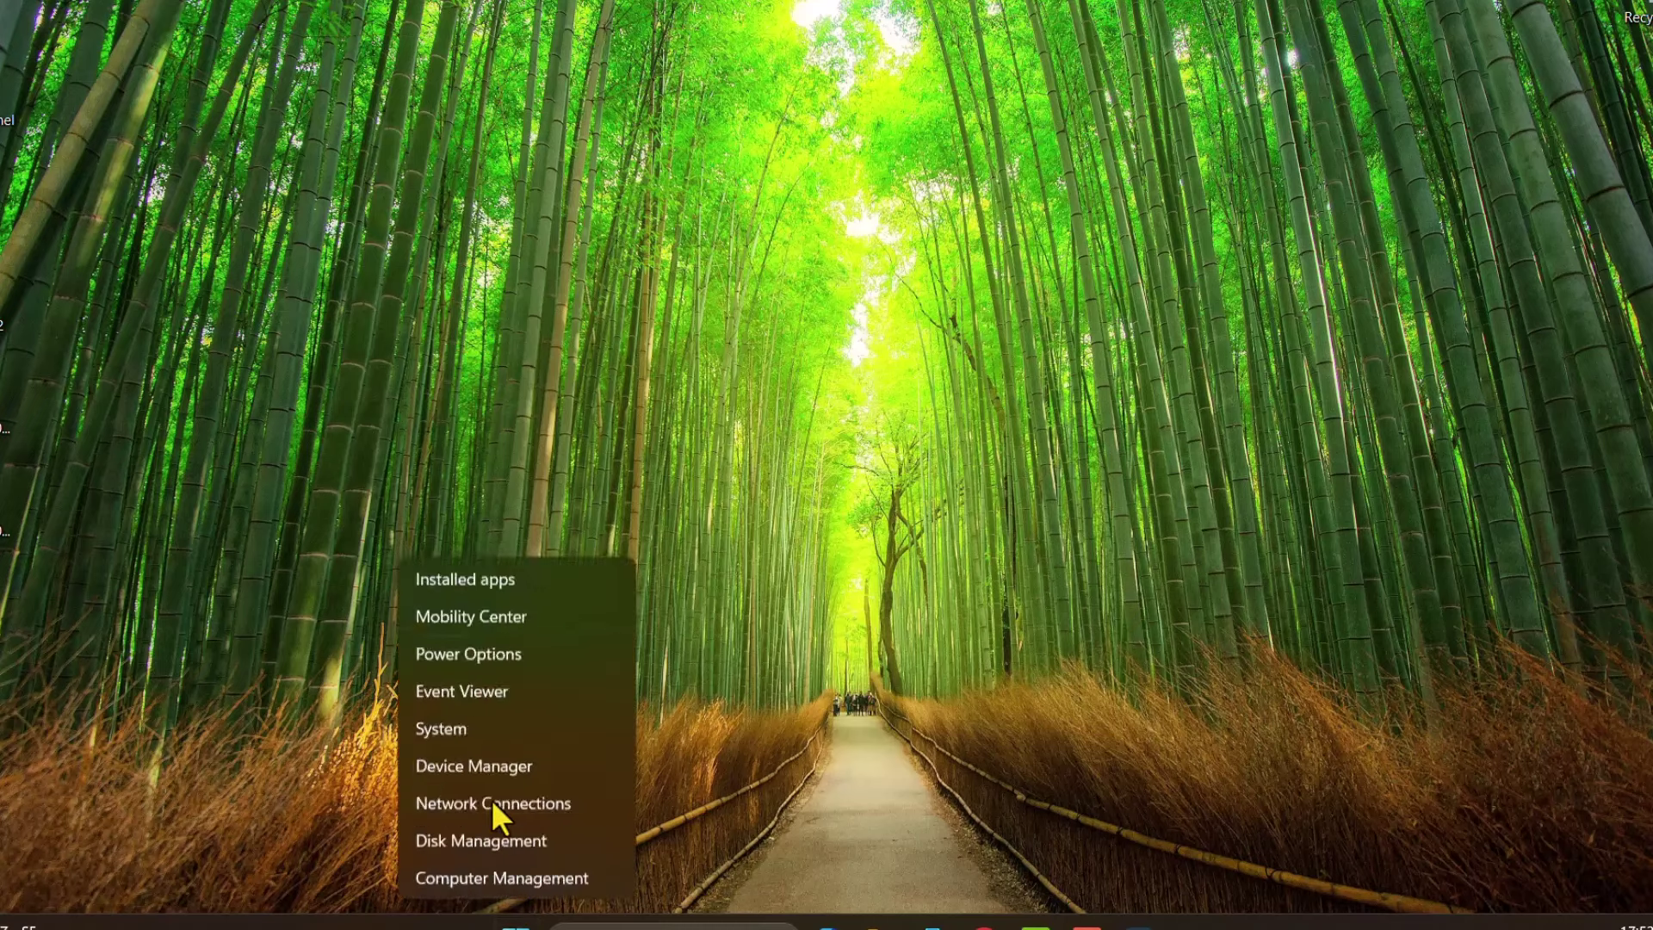
click(490, 801)
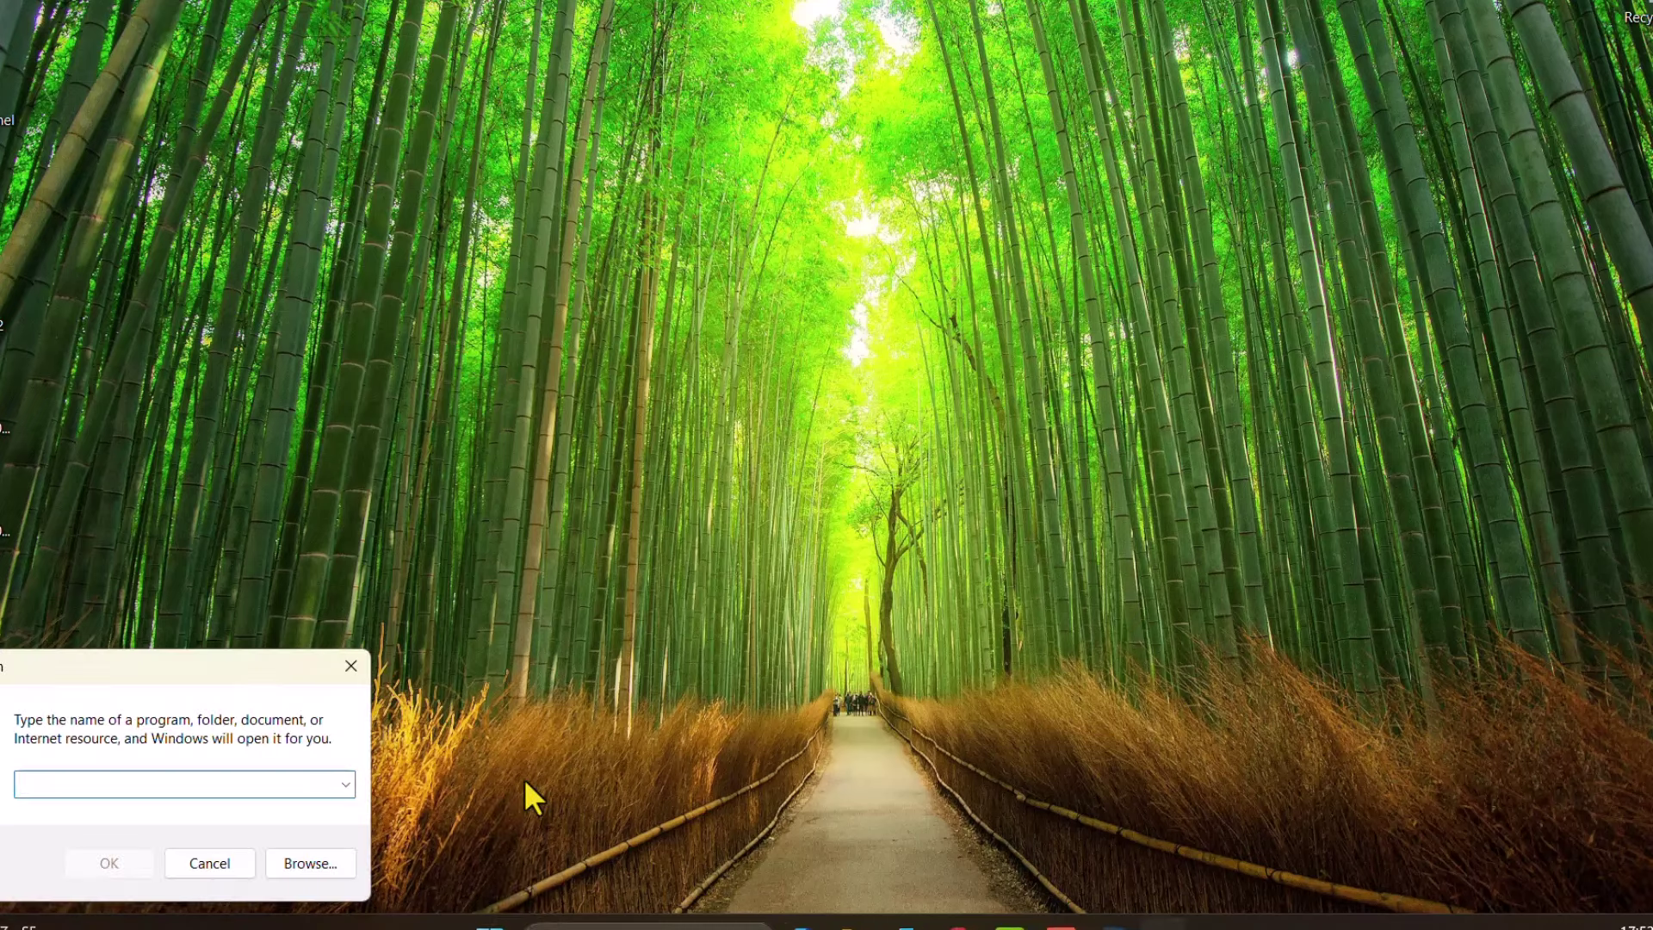
text(winver)
key(Return)
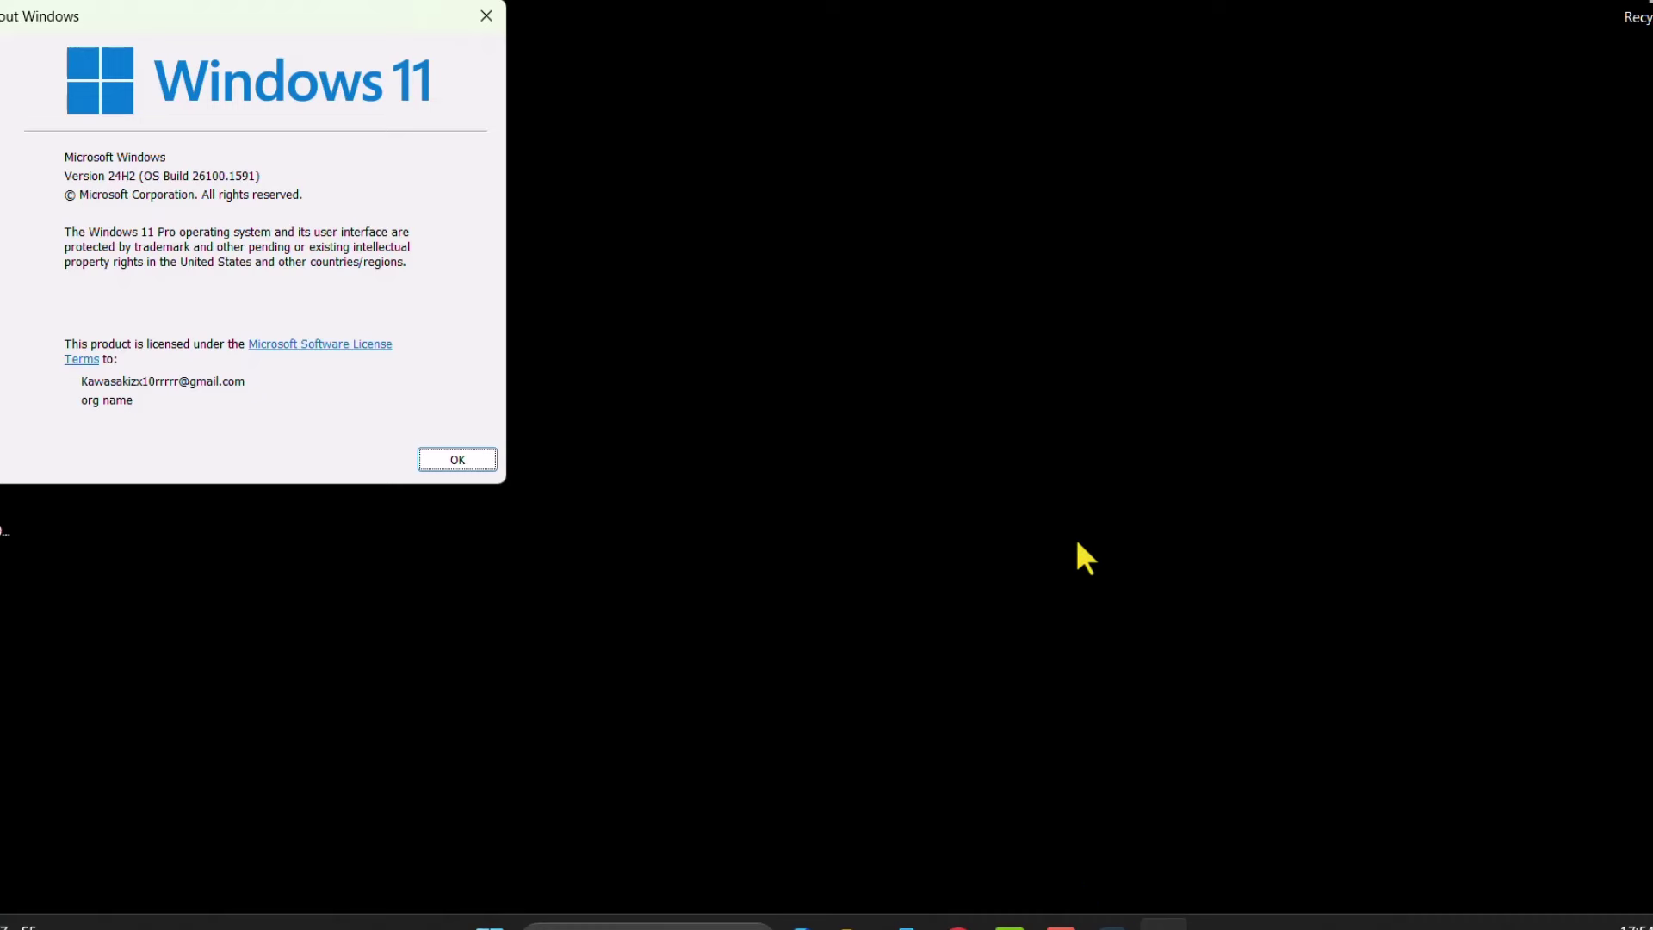
mouse_move(1163, 922)
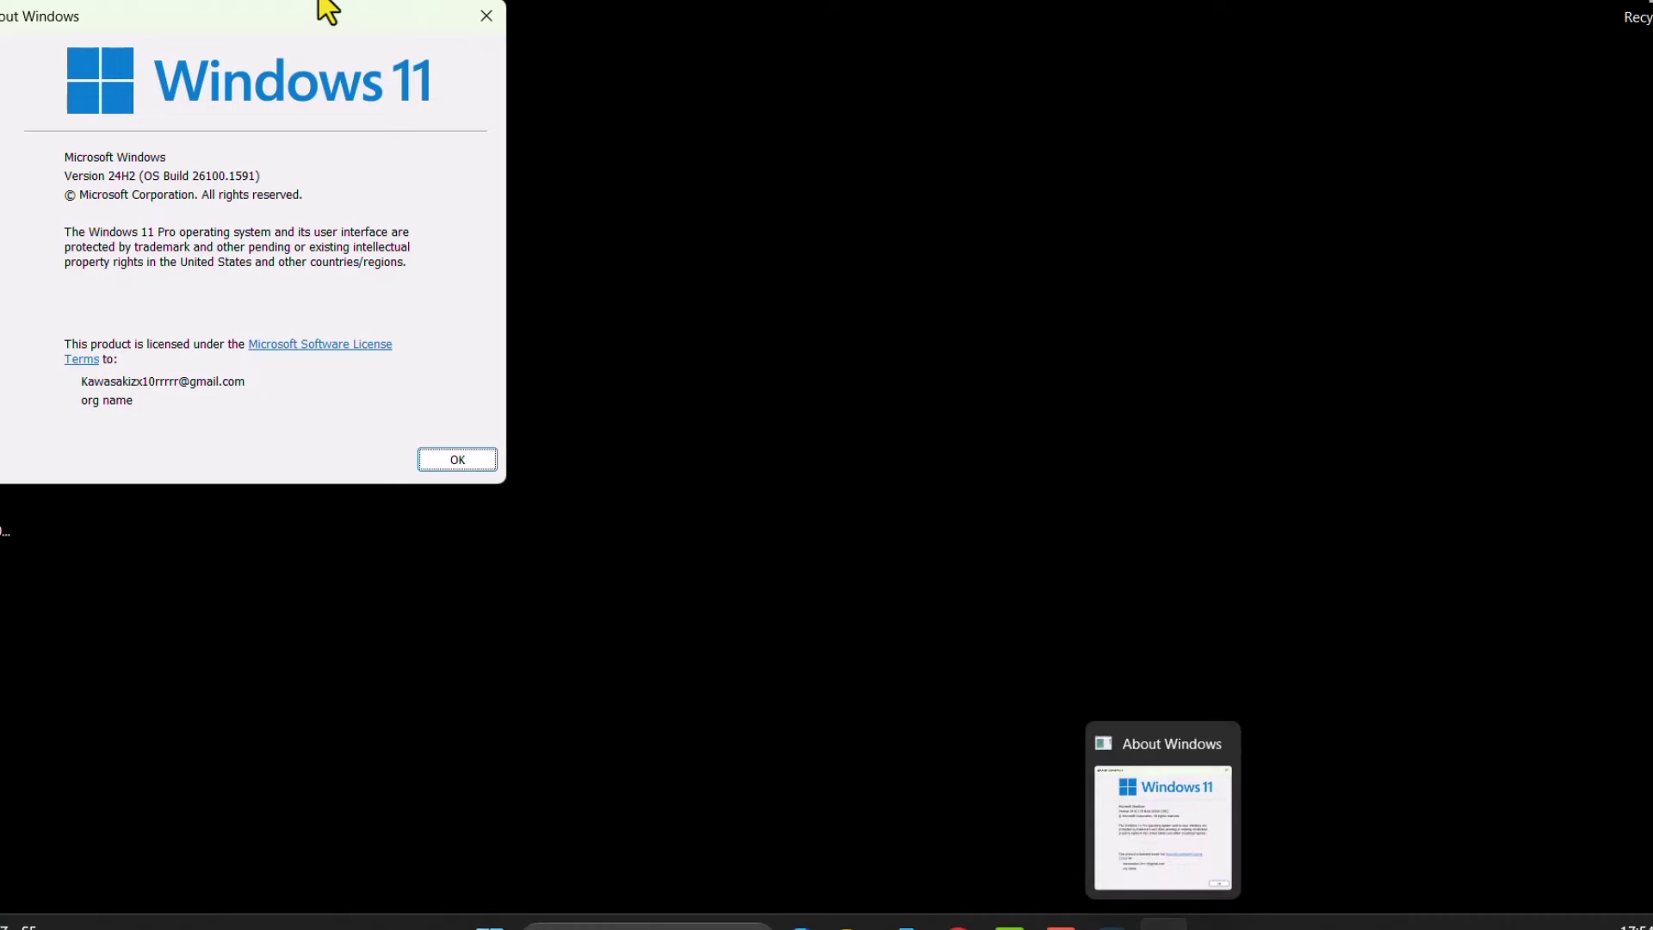
drag(259, 26, 867, 182)
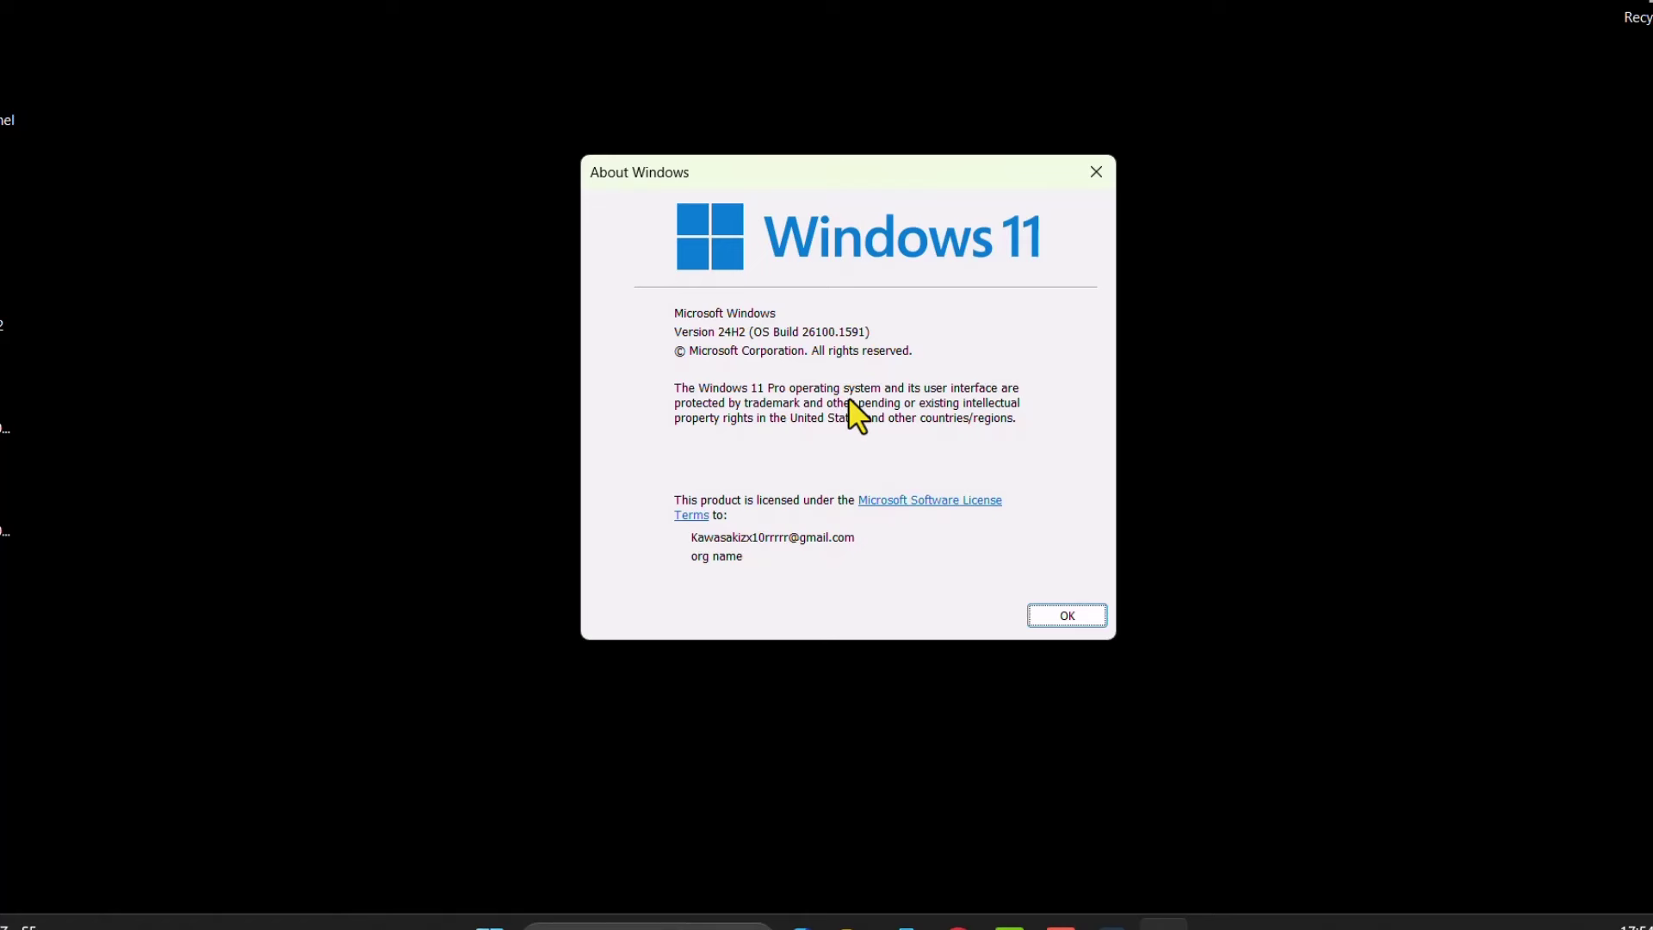
click(1064, 614)
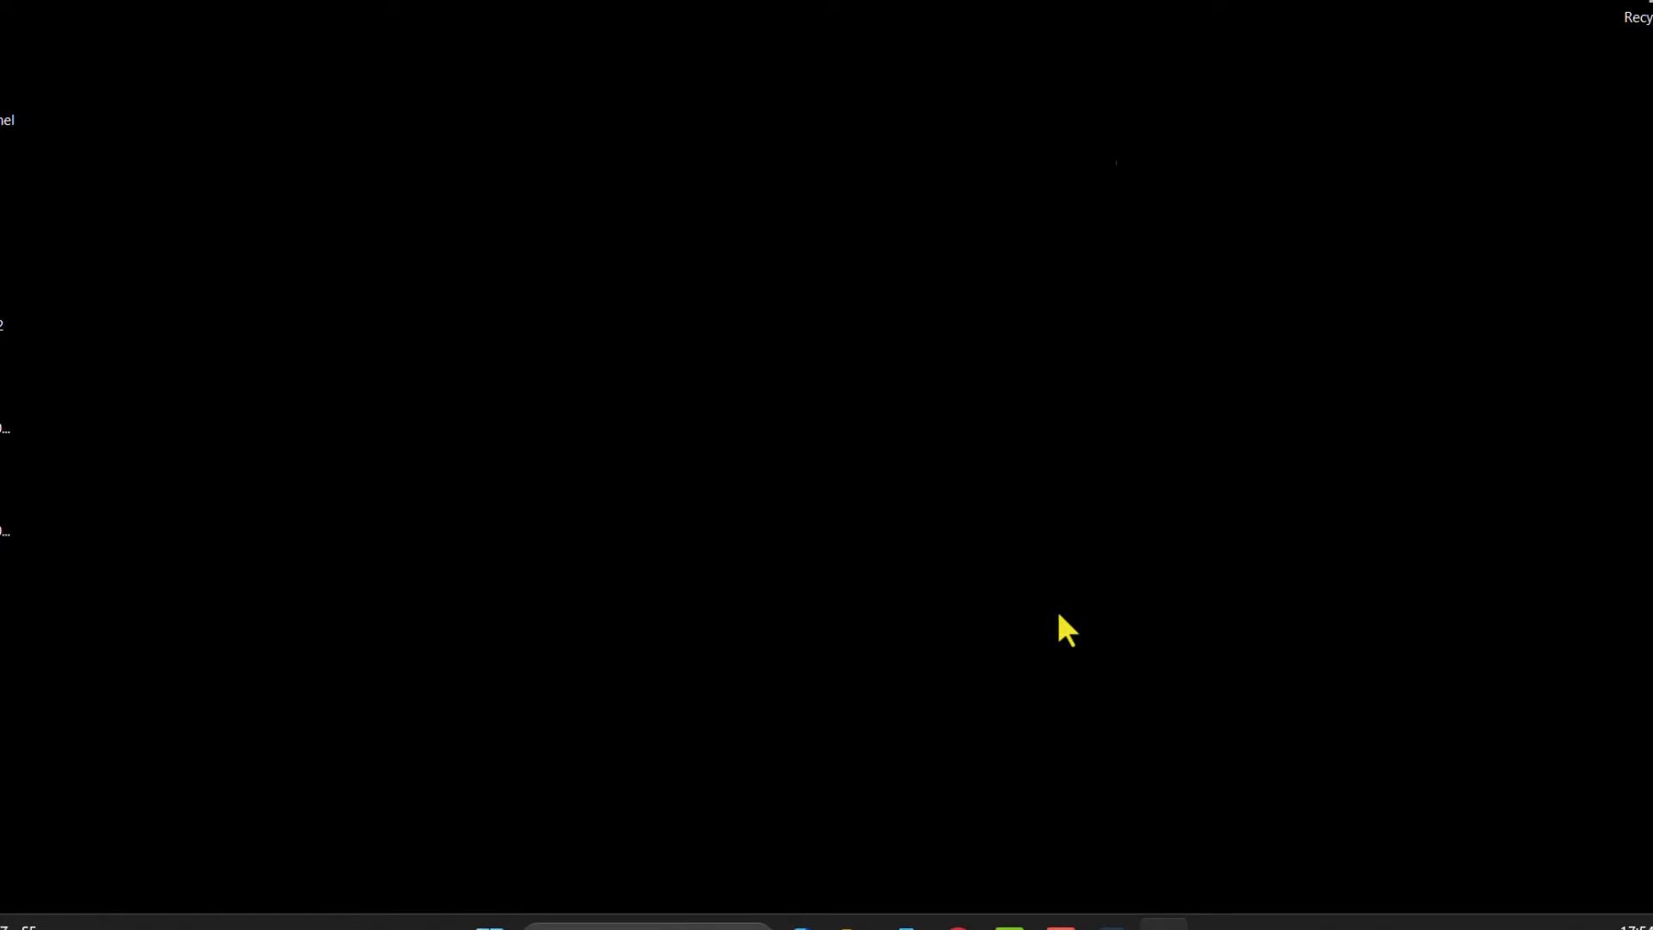
- Apply the Windows spotlight theme from Personalize > Themes, then return to Settings Home
right_click(751, 265)
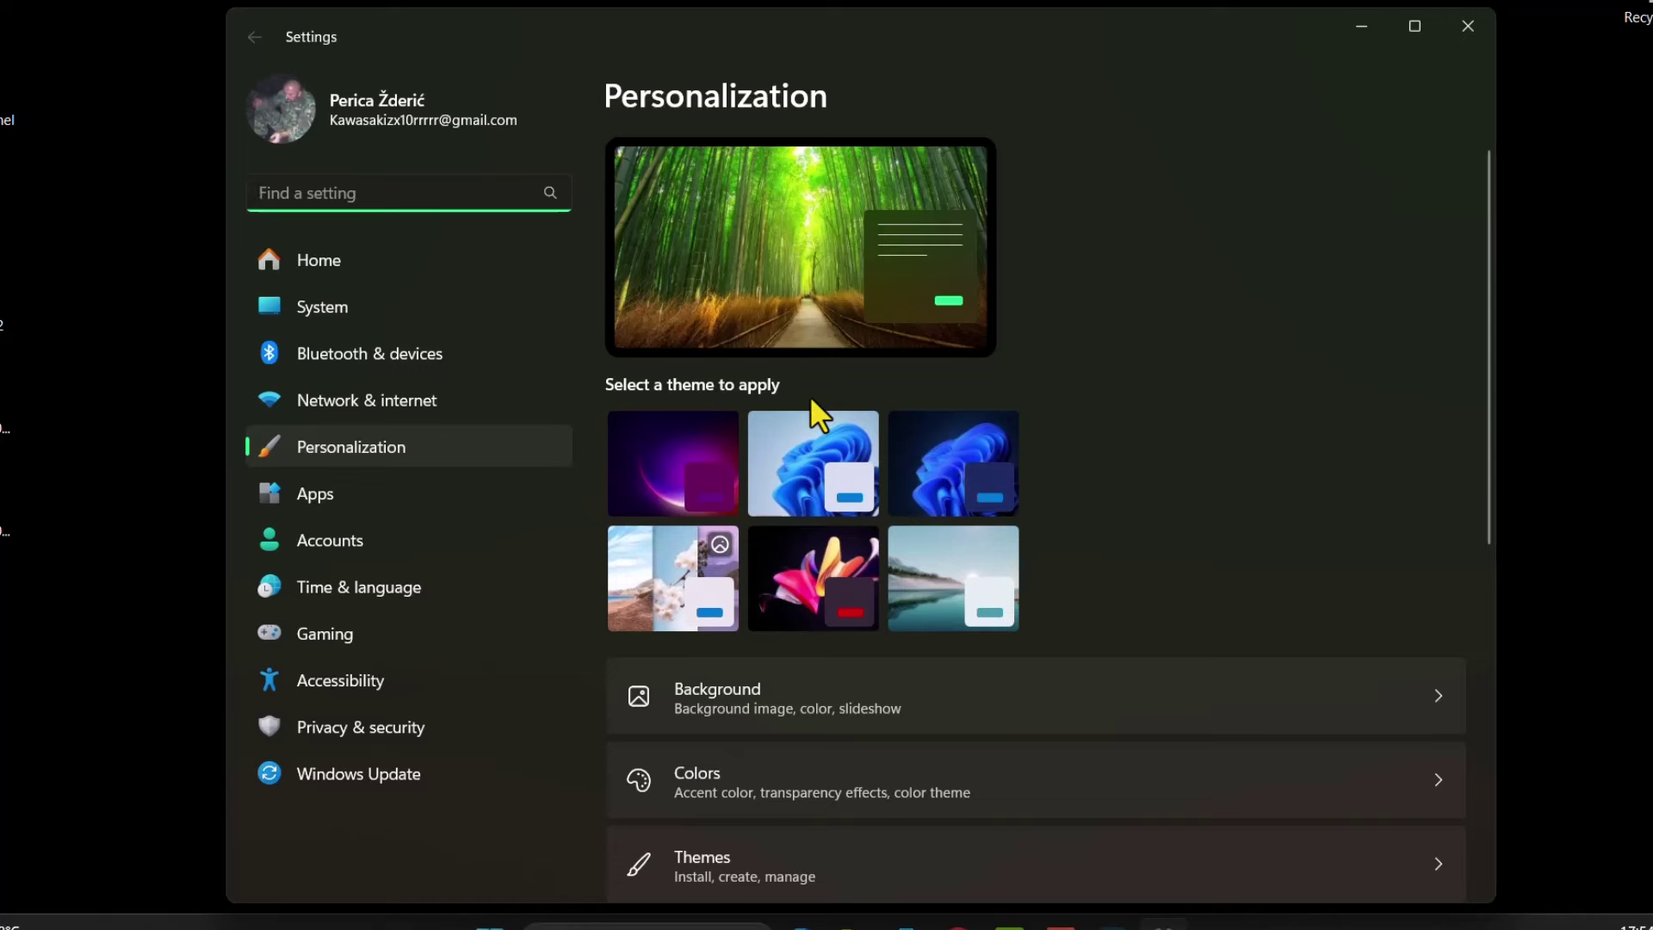
scroll(775, 388, down, 2)
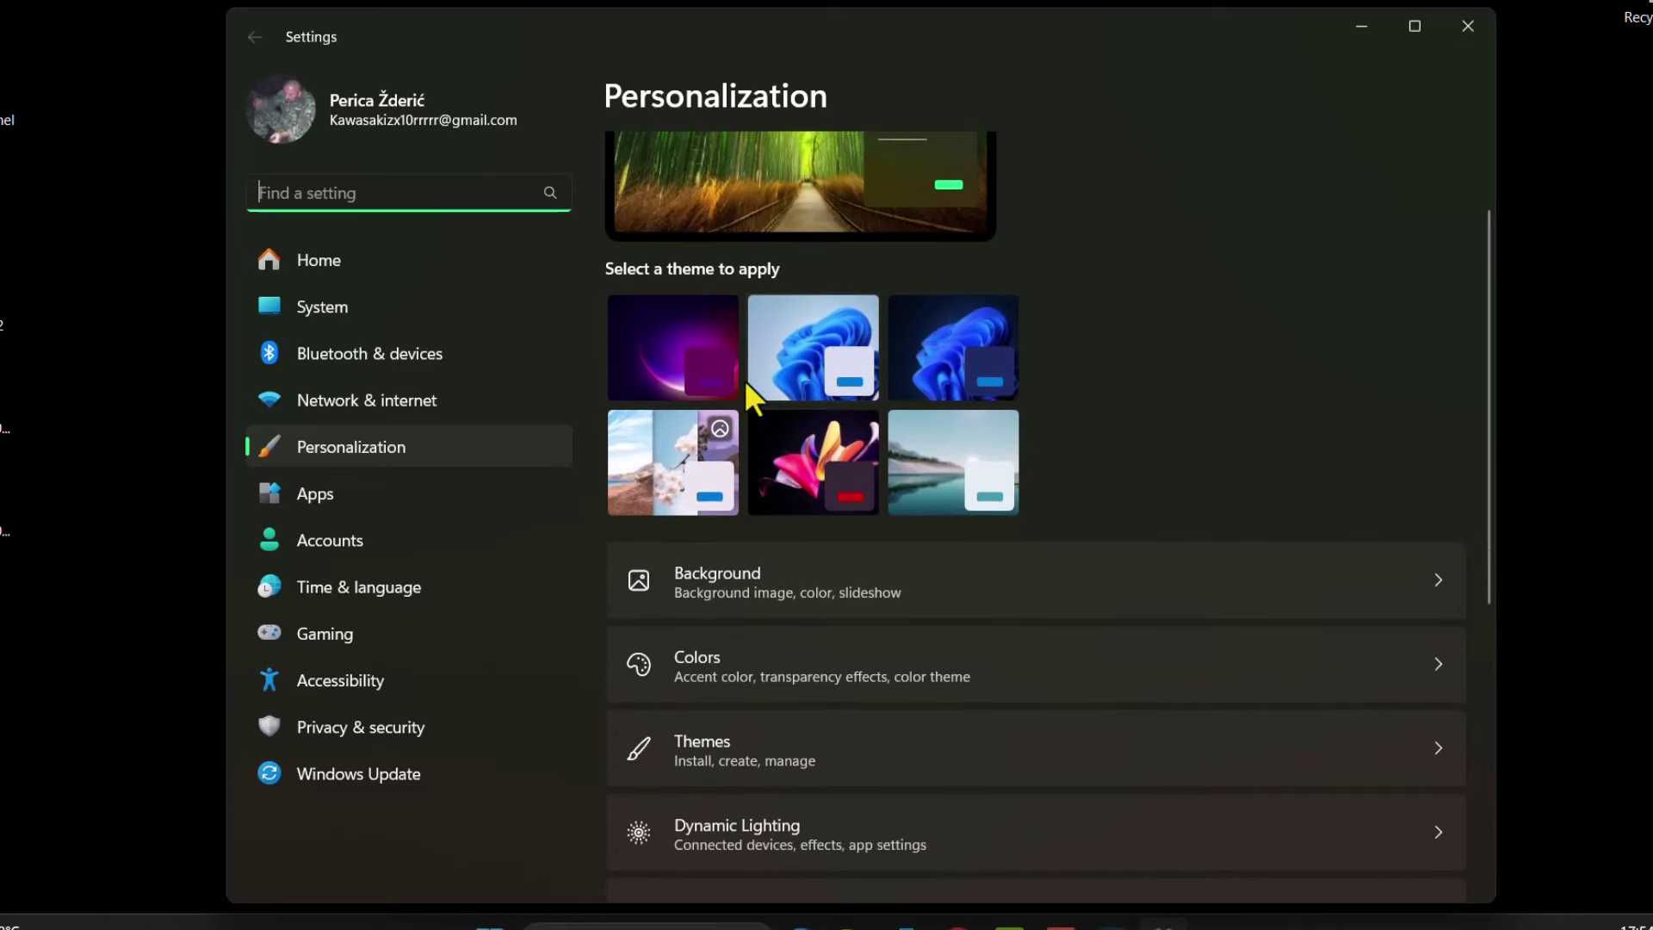
click(829, 765)
scroll(1213, 245, down, 3)
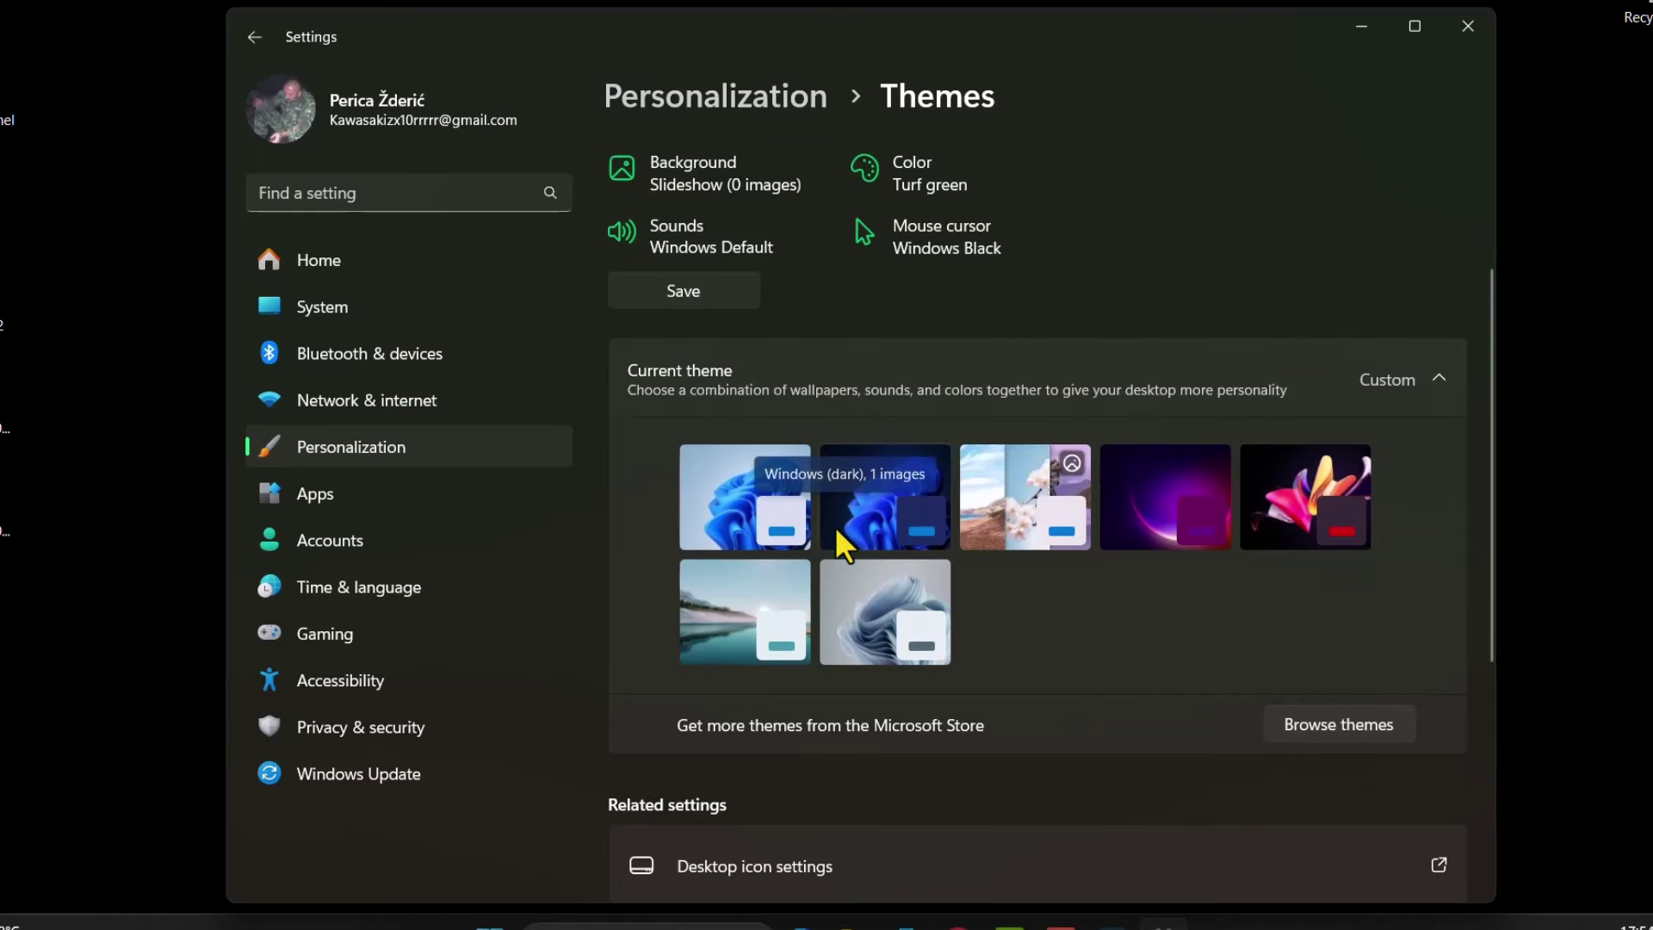
scroll(835, 543, up, 3)
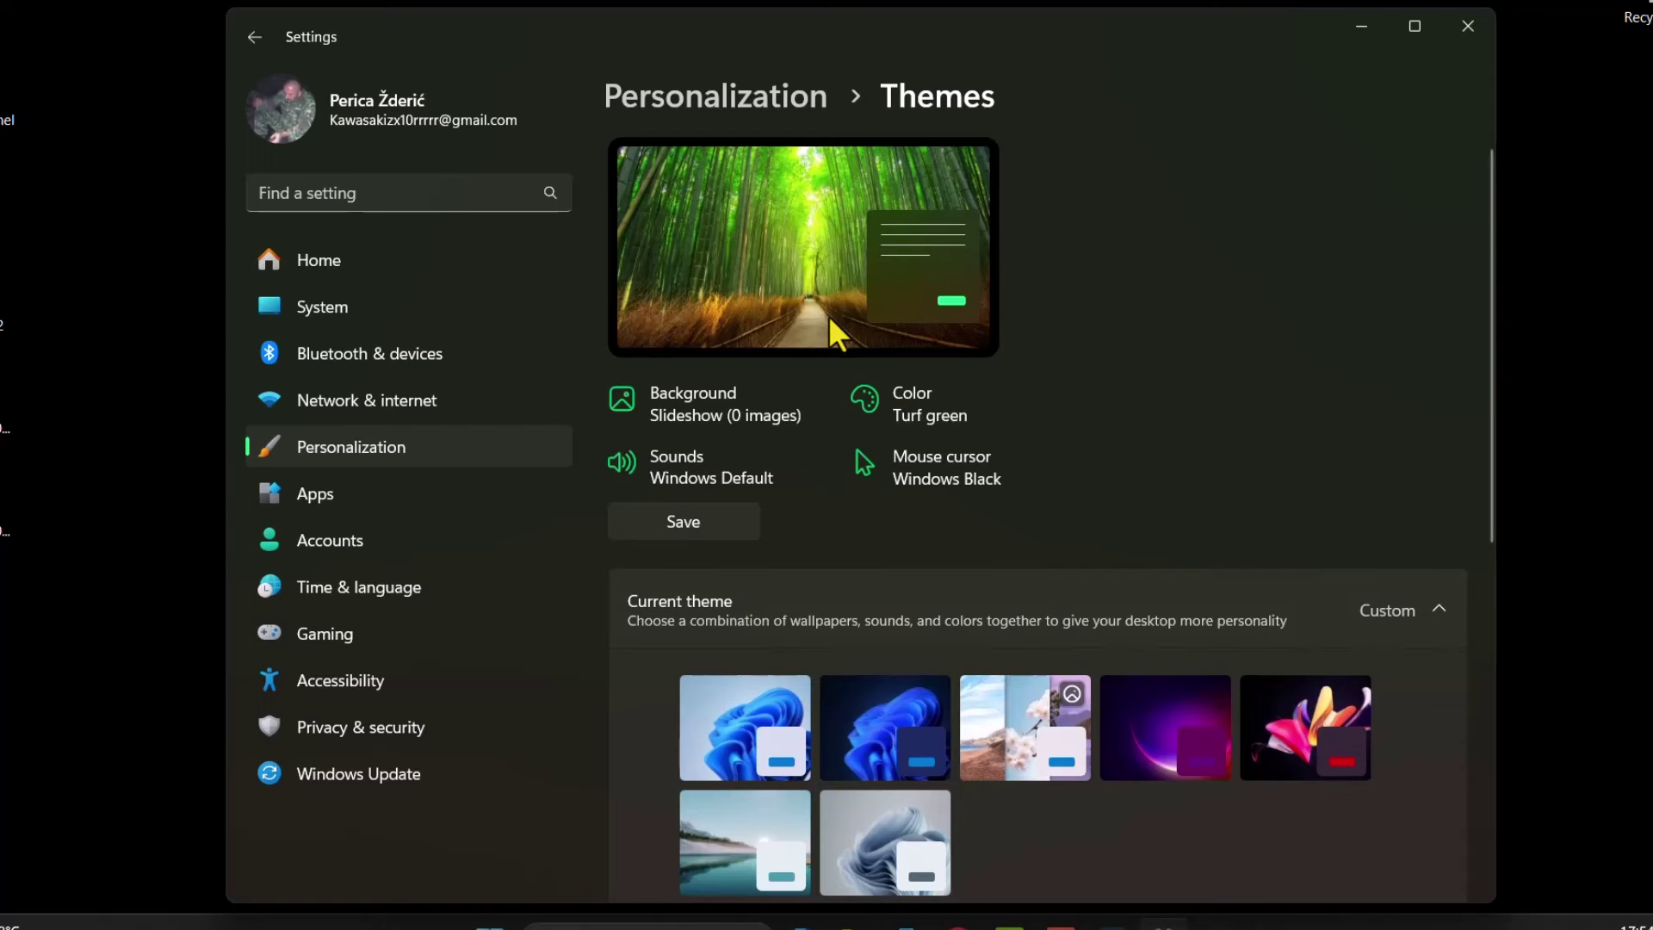
scroll(838, 518, down, 2)
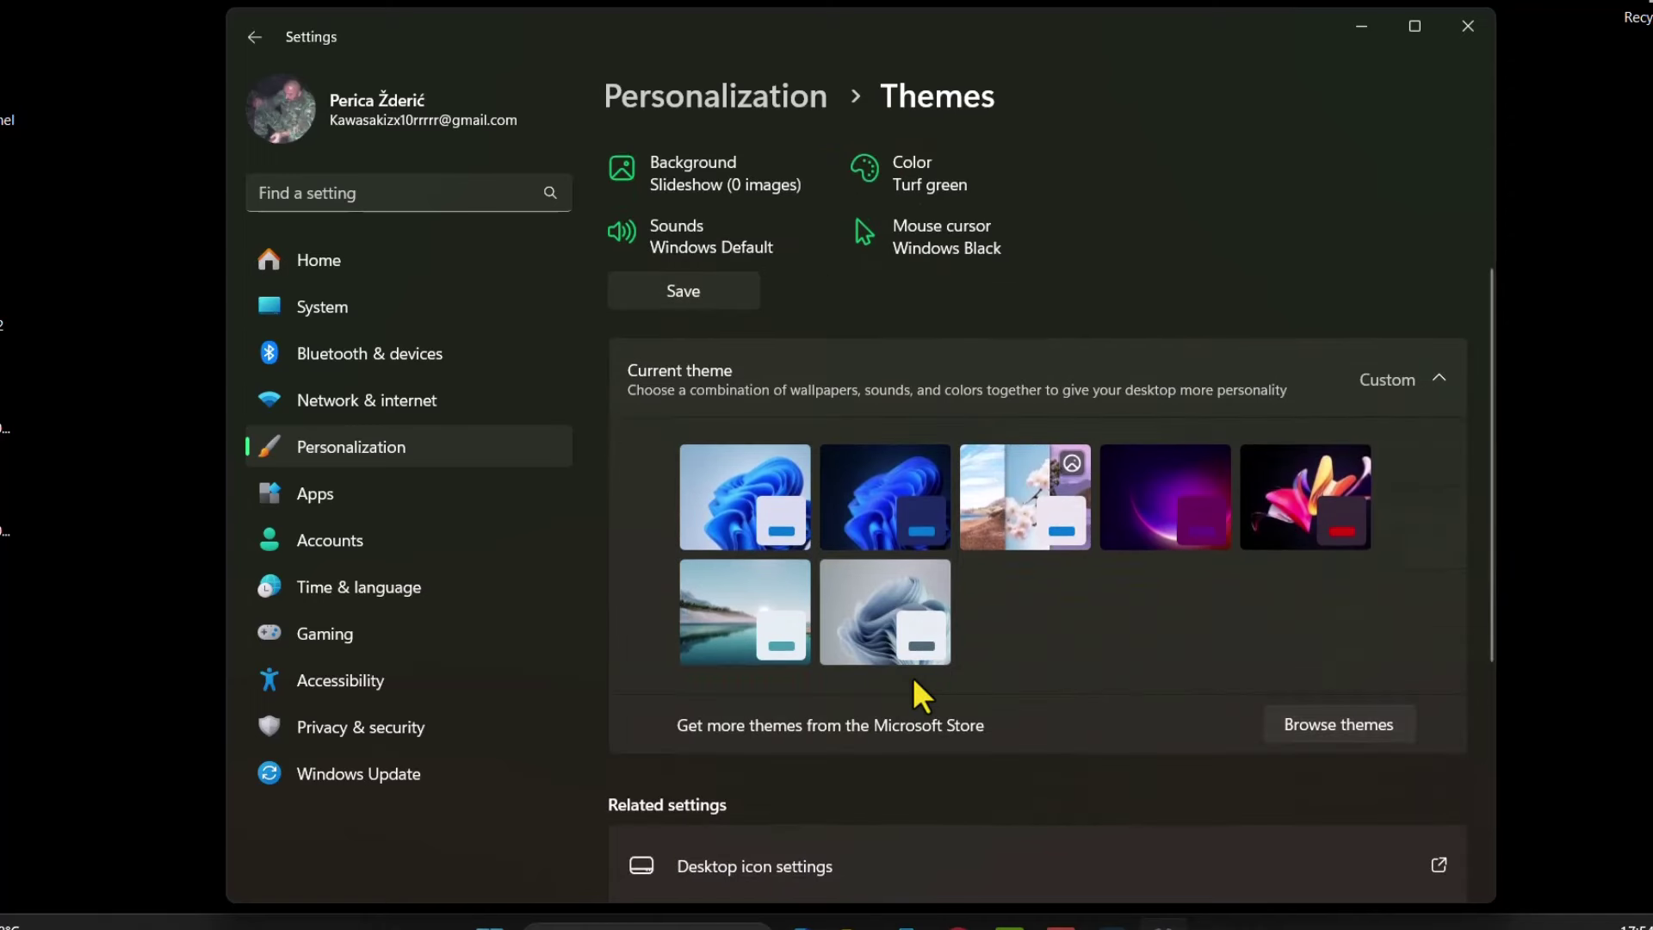
scroll(912, 677, down, 4)
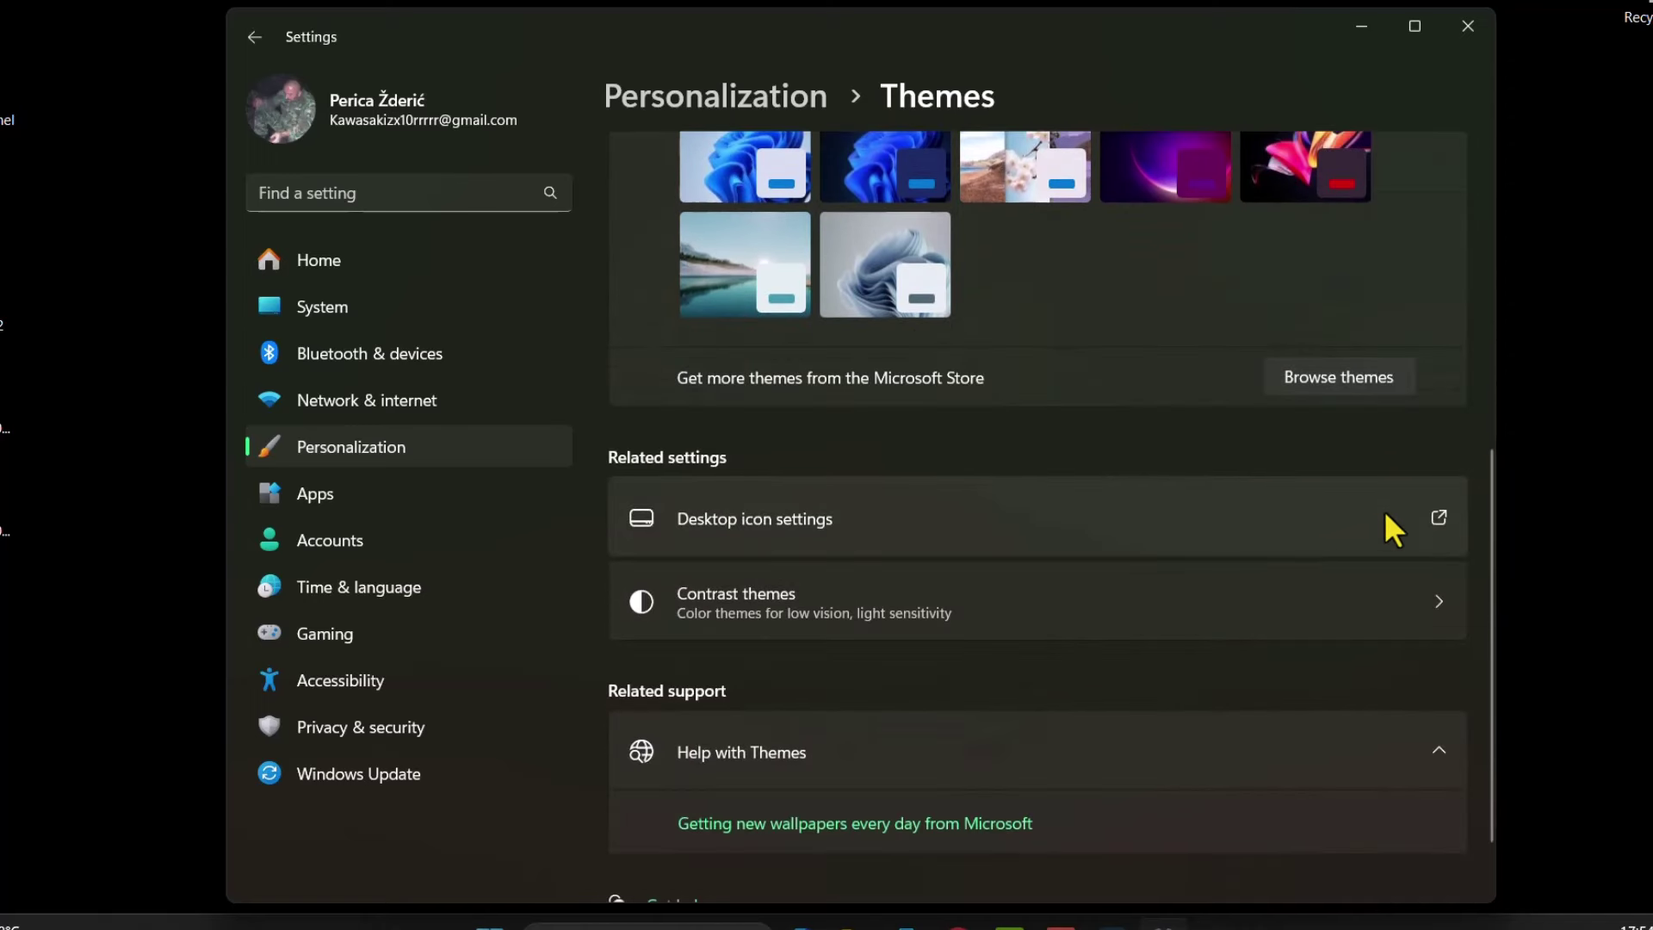
scroll(865, 375, up, 1)
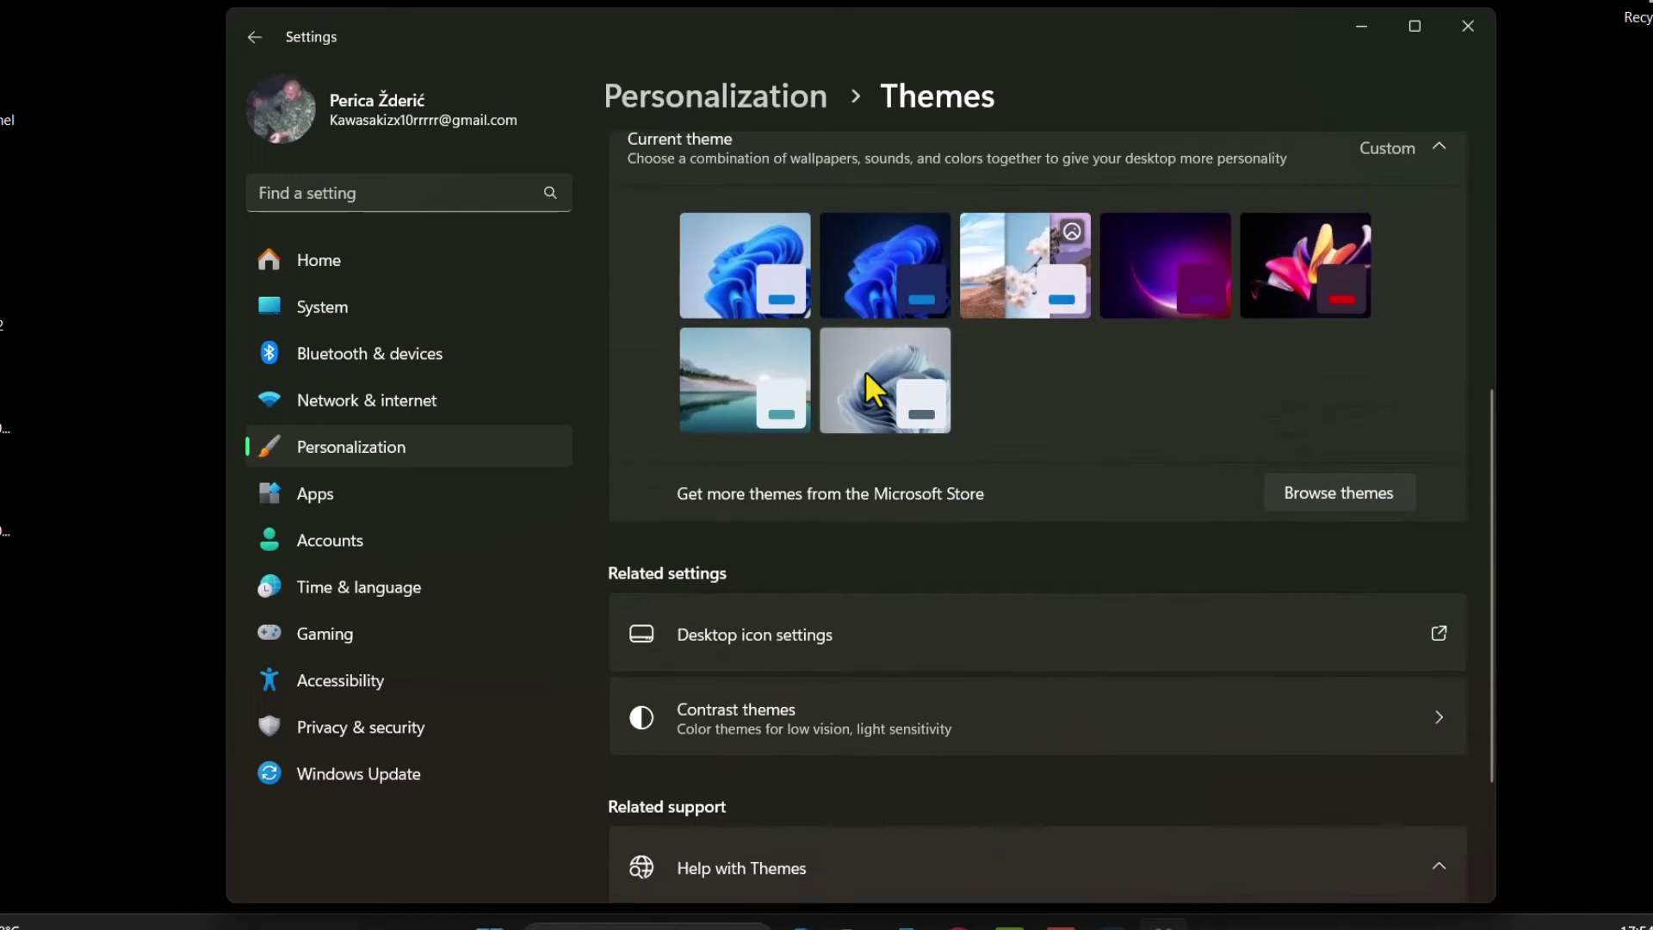
click(990, 271)
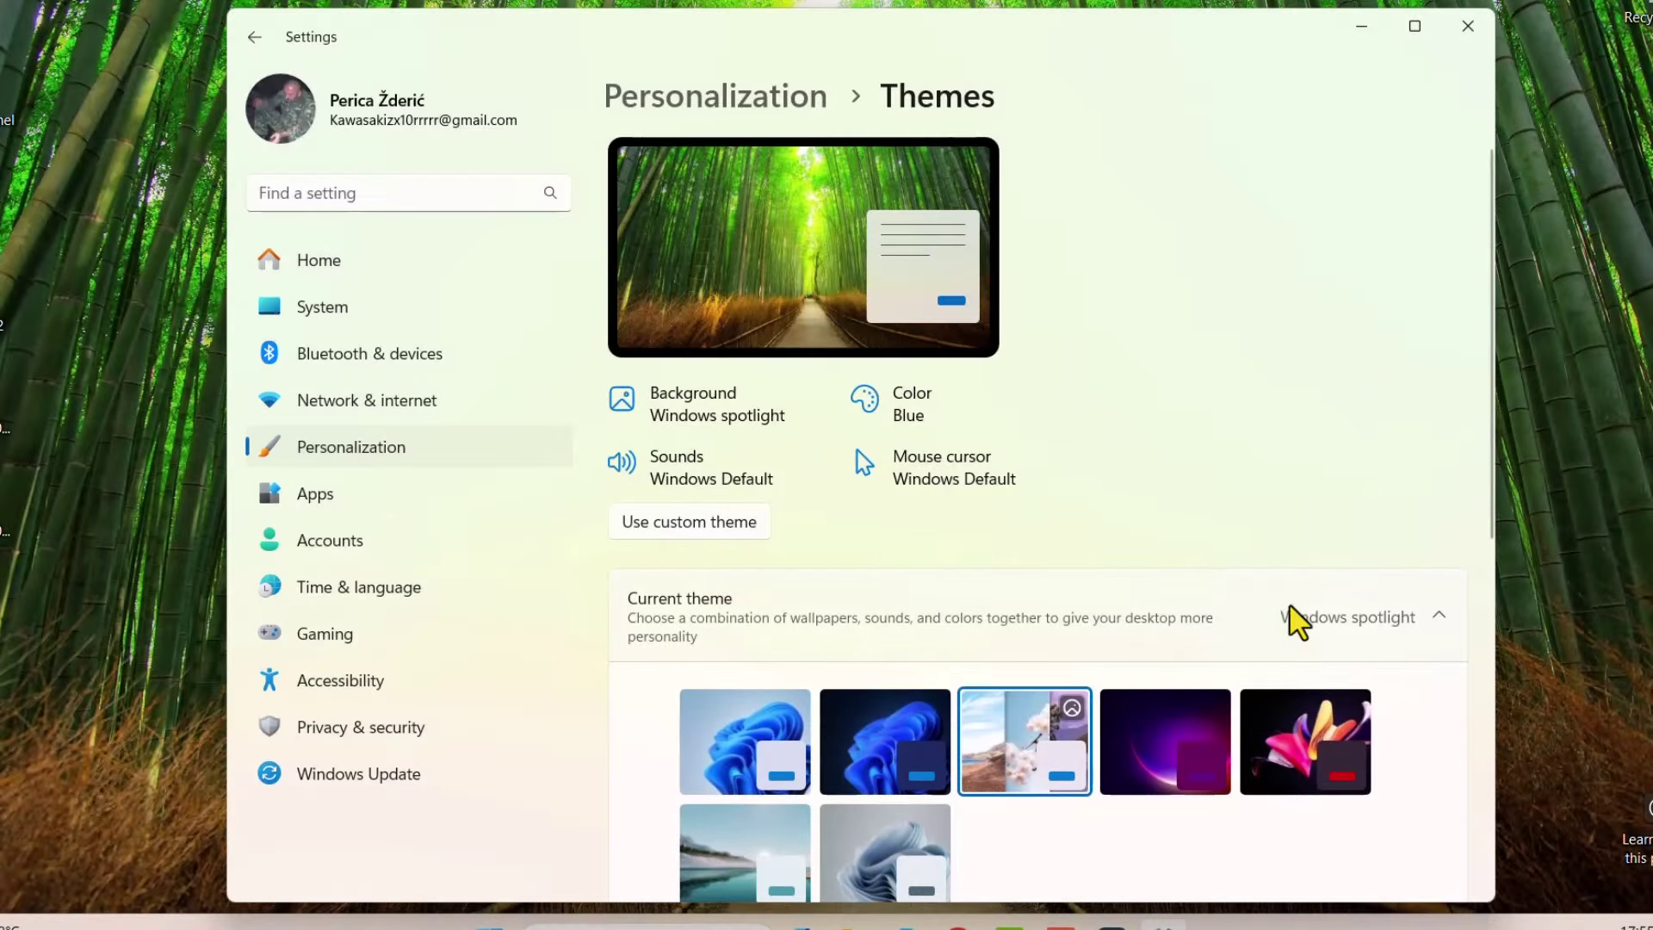
scroll(1227, 568, down, 1)
scroll(1227, 564, down, 2)
scroll(1098, 646, down, 2)
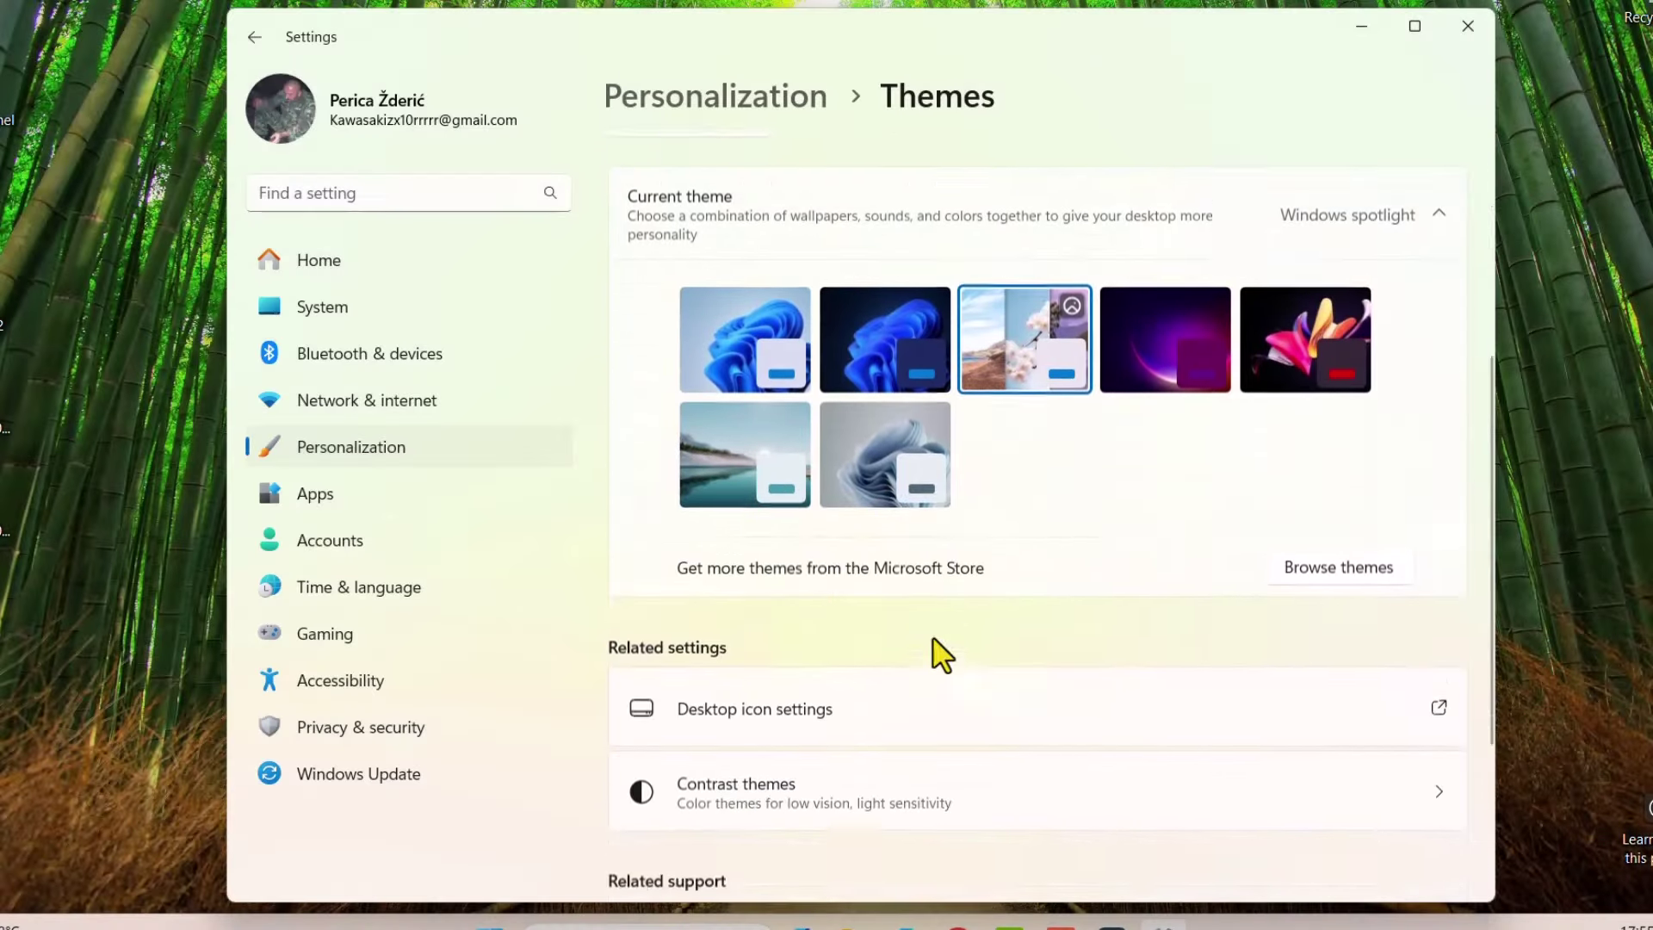
scroll(940, 646, down, 1)
click(311, 272)
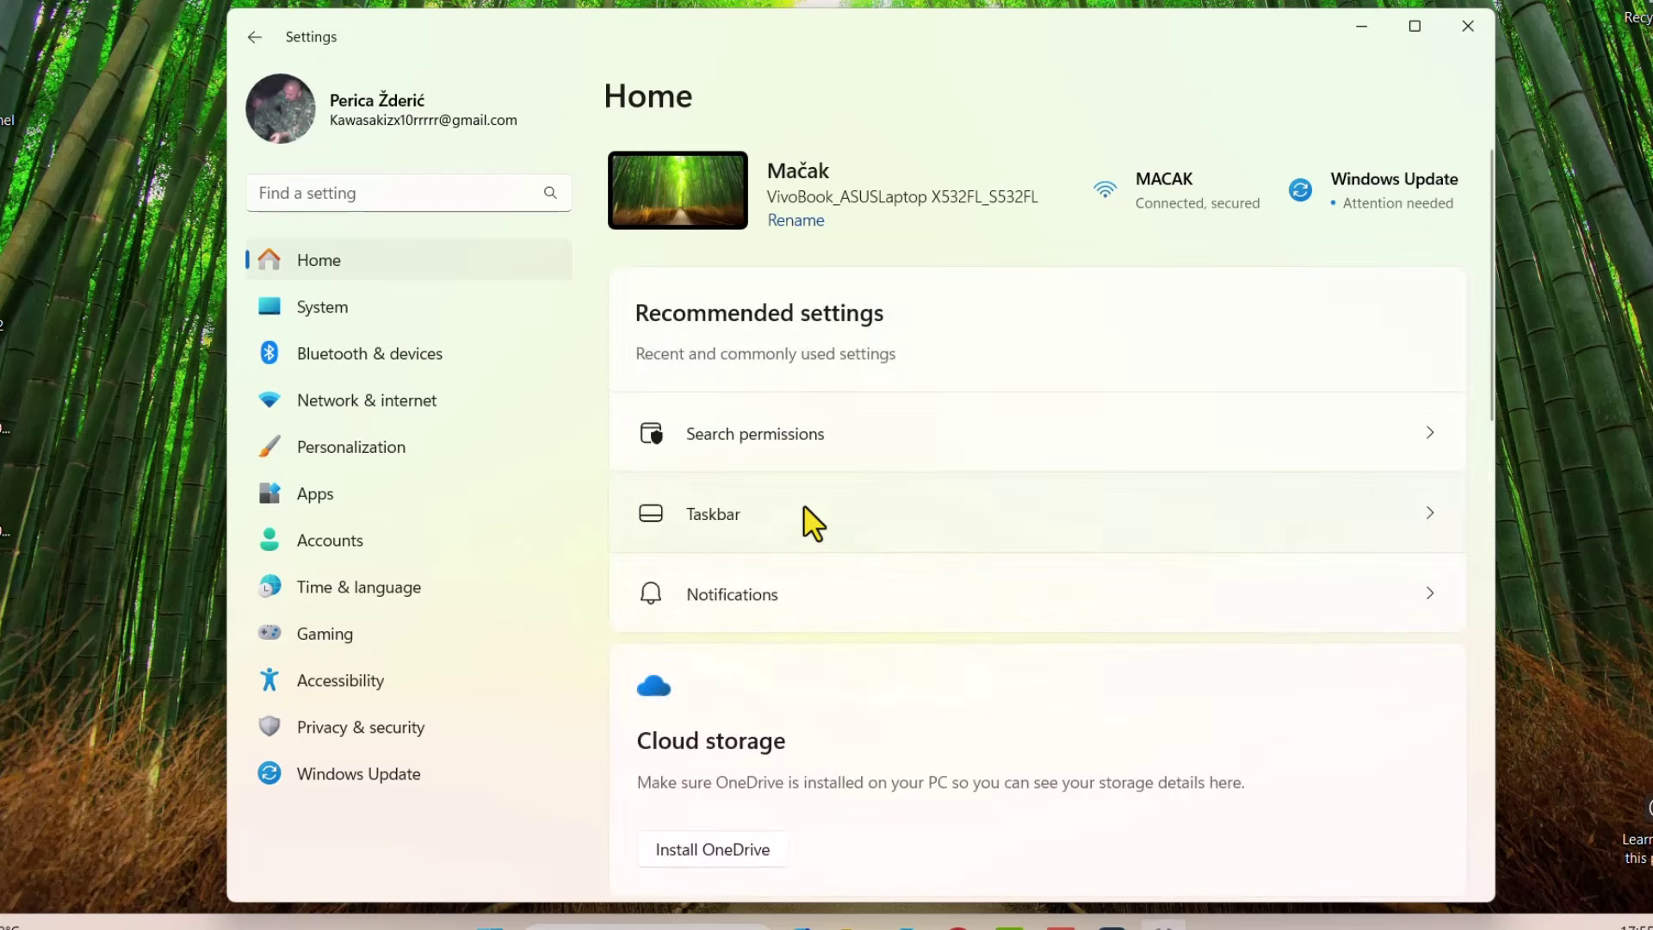
scroll(811, 522, down, 2)
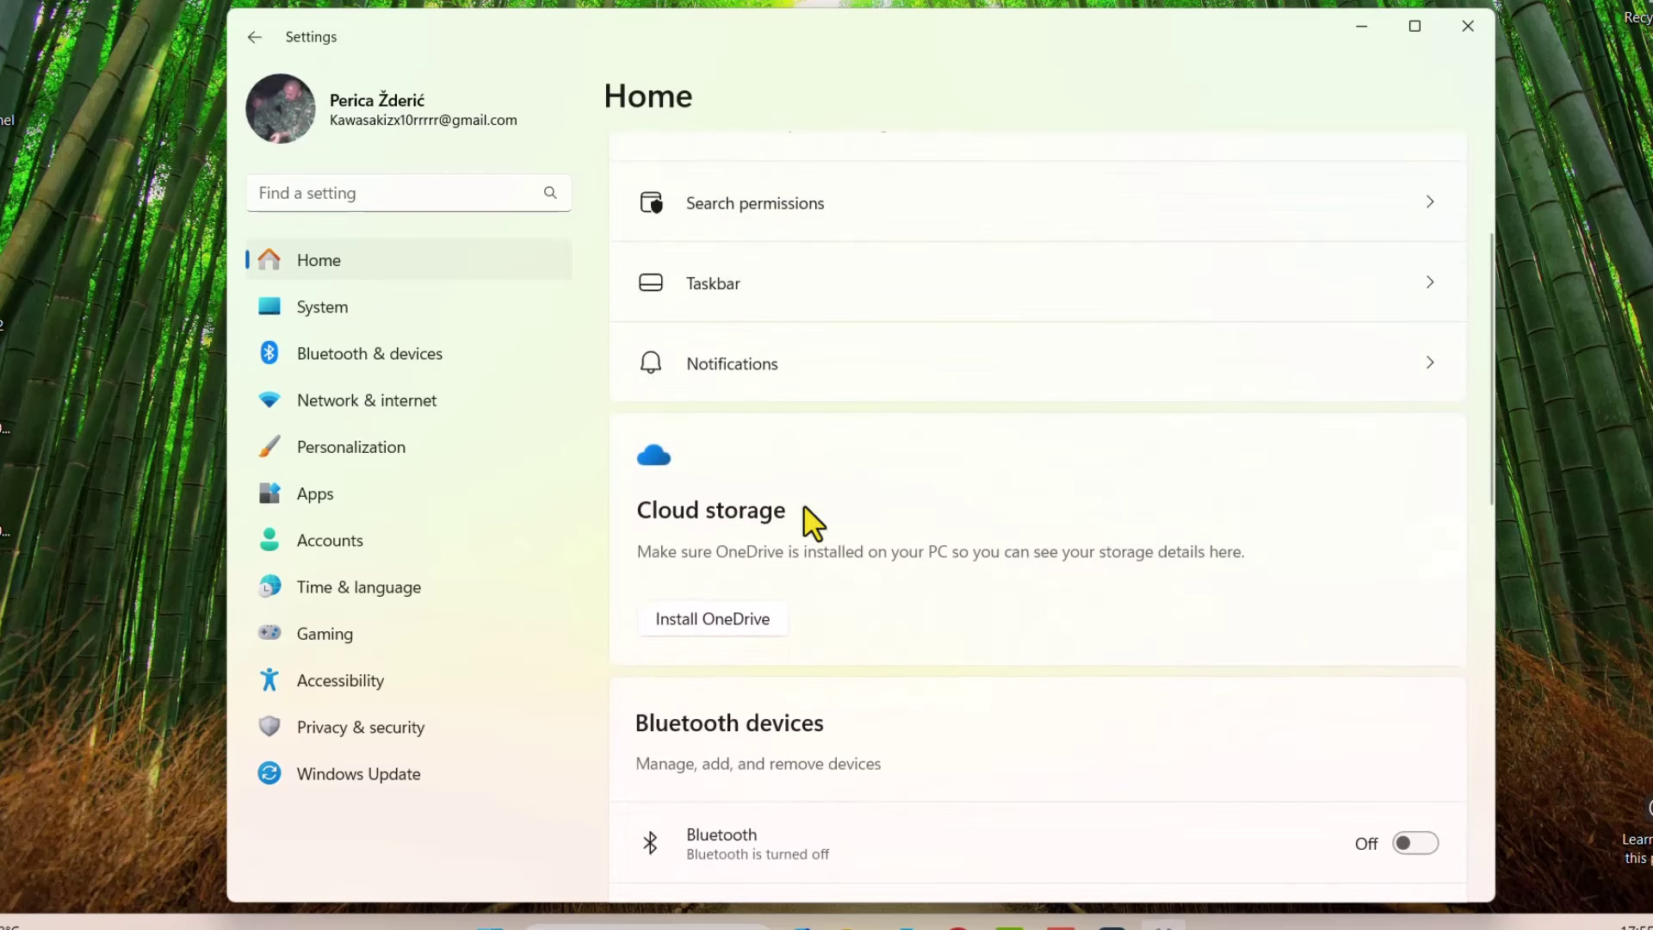
click(310, 192)
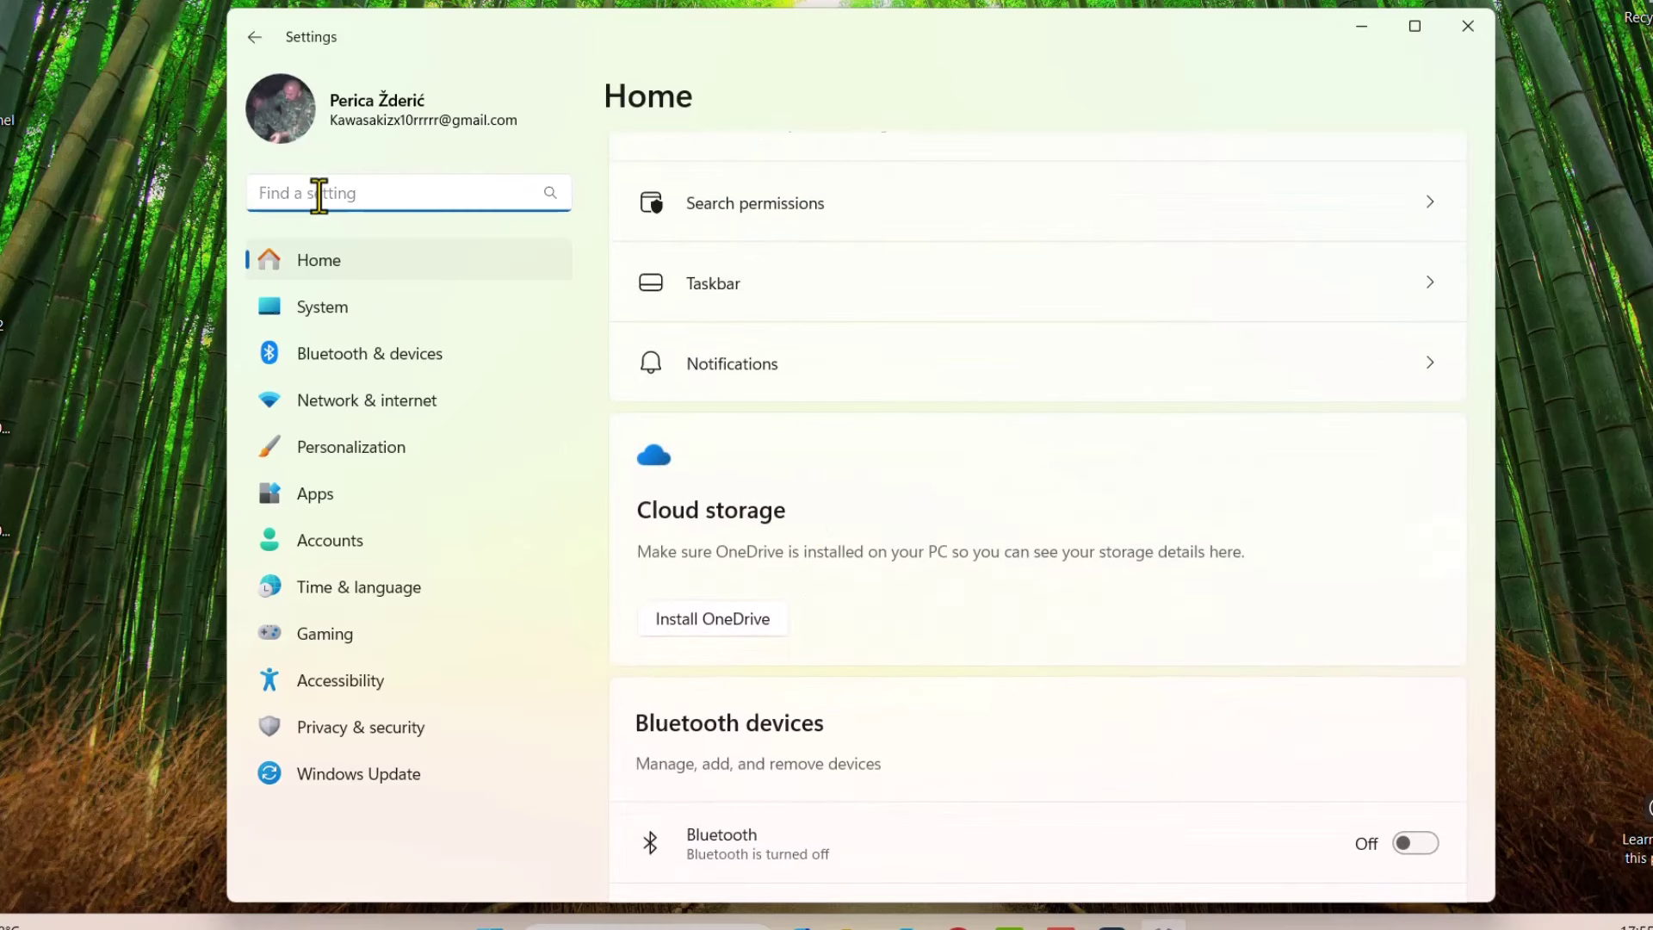
text(black)
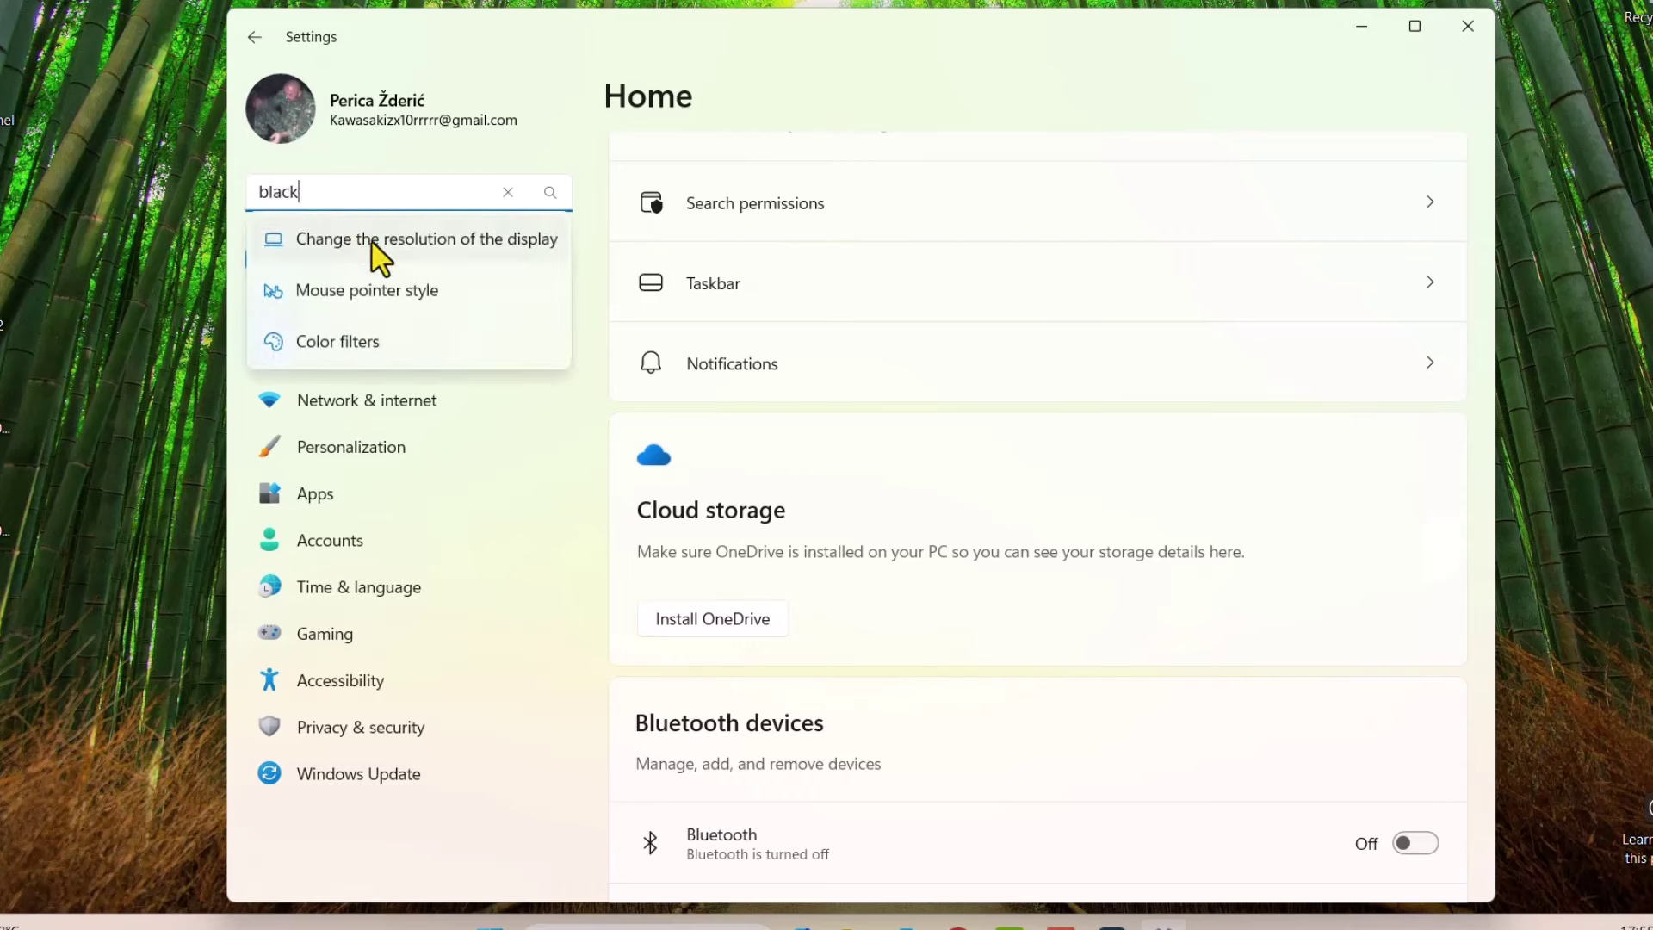
click(384, 240)
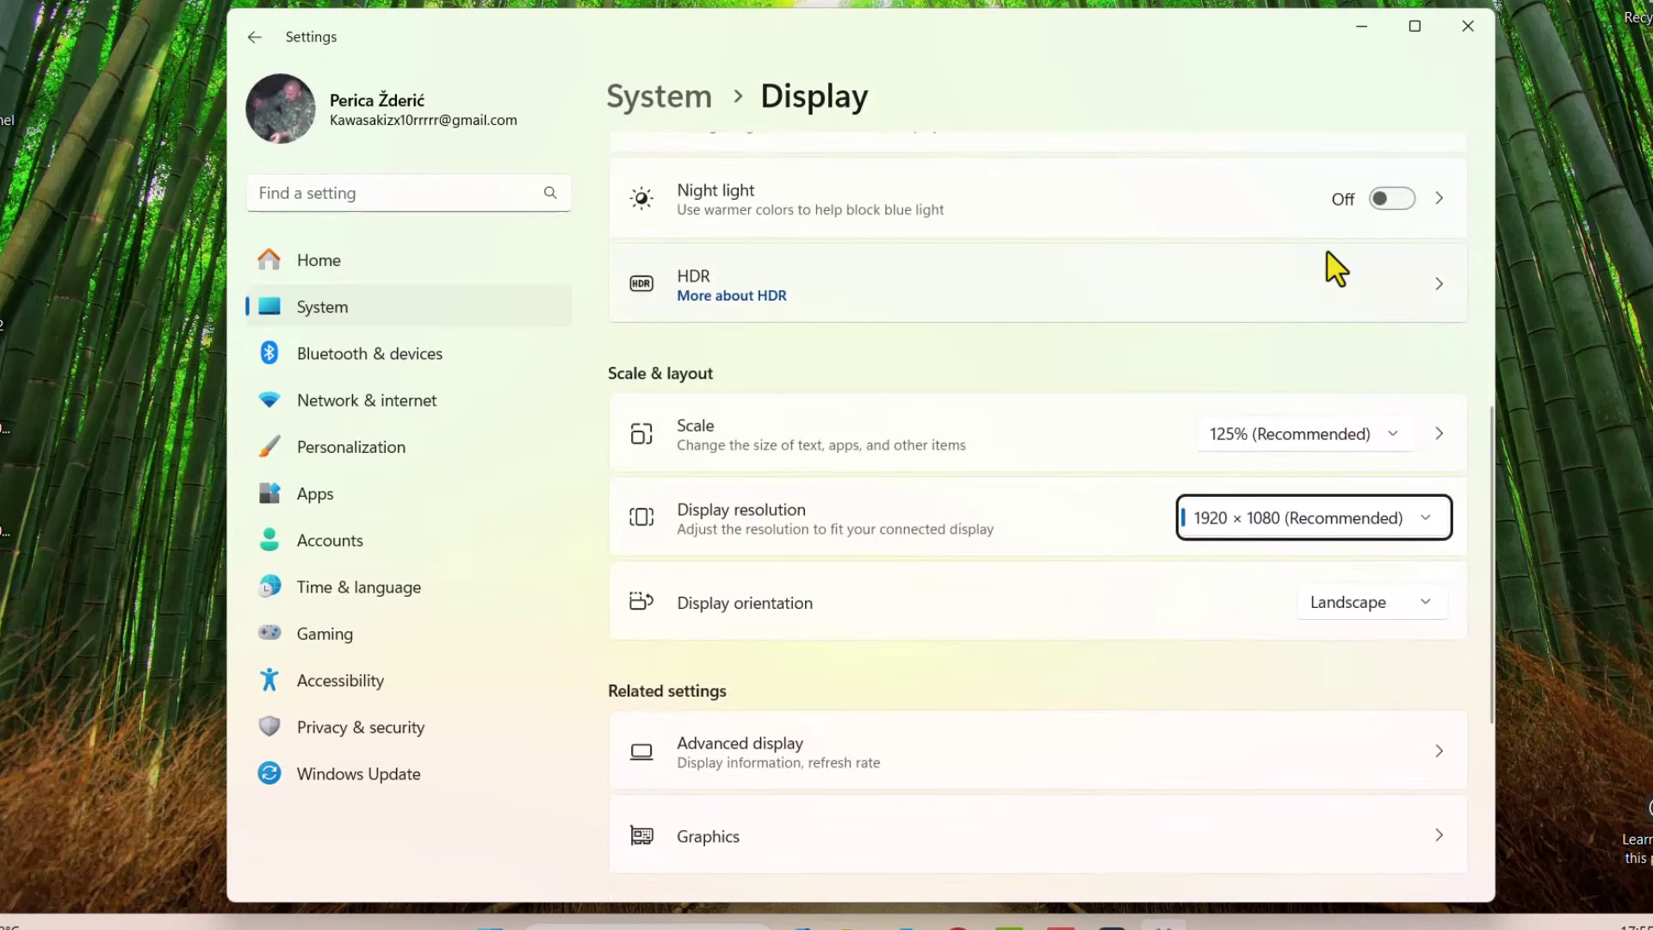
click(1428, 206)
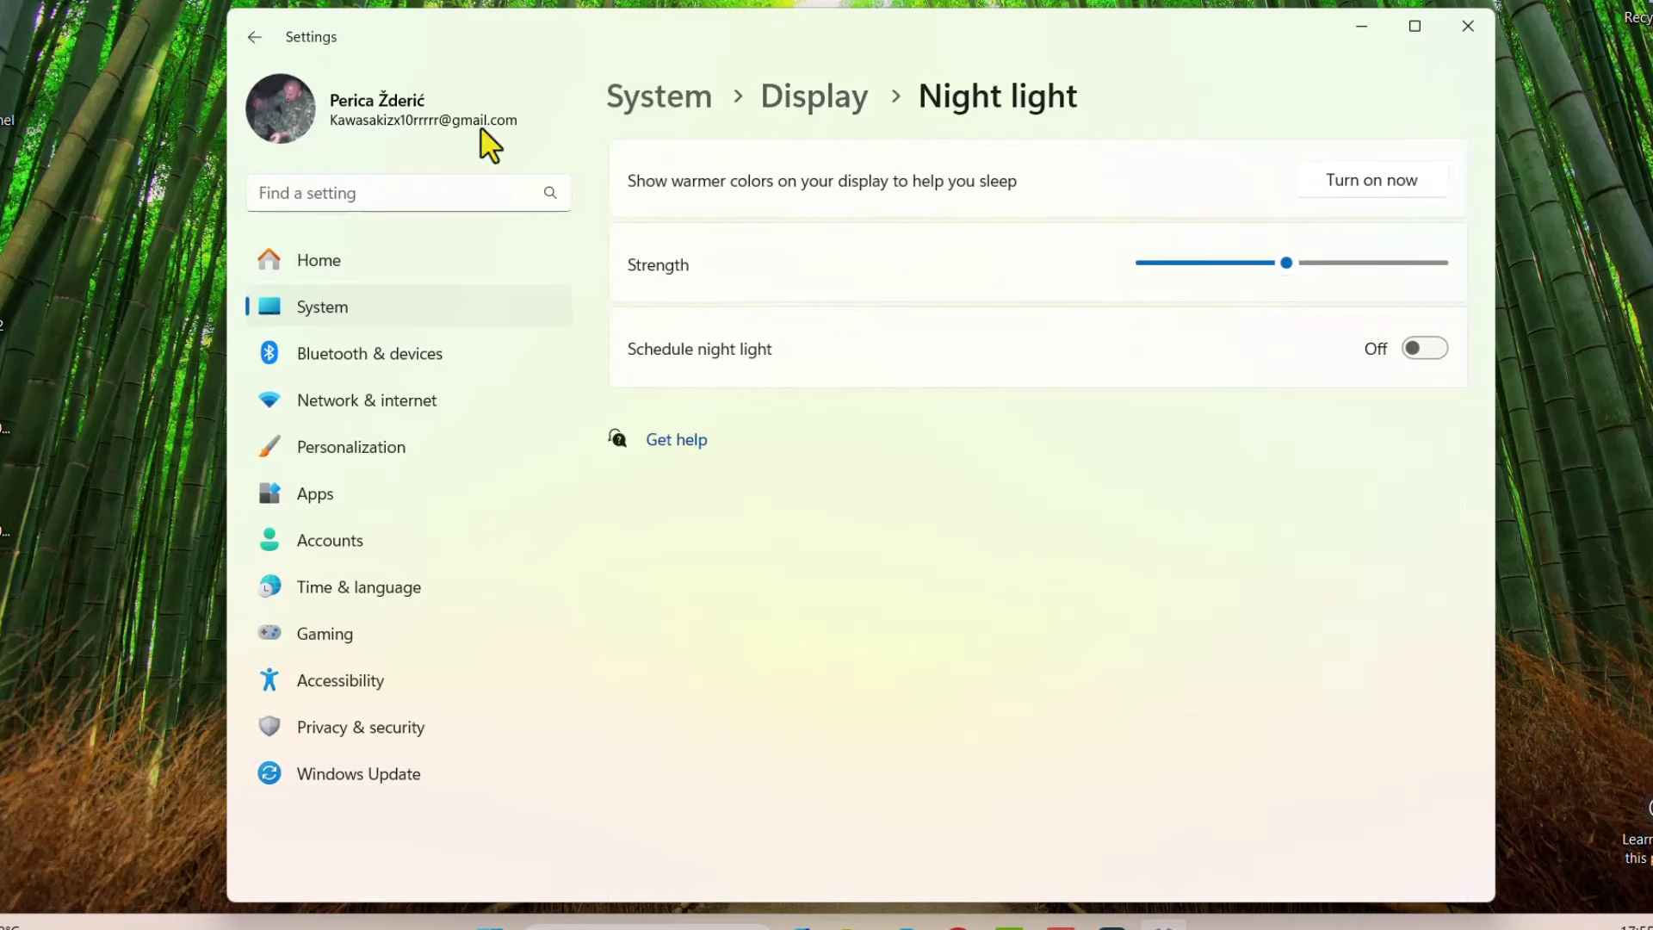
click(254, 38)
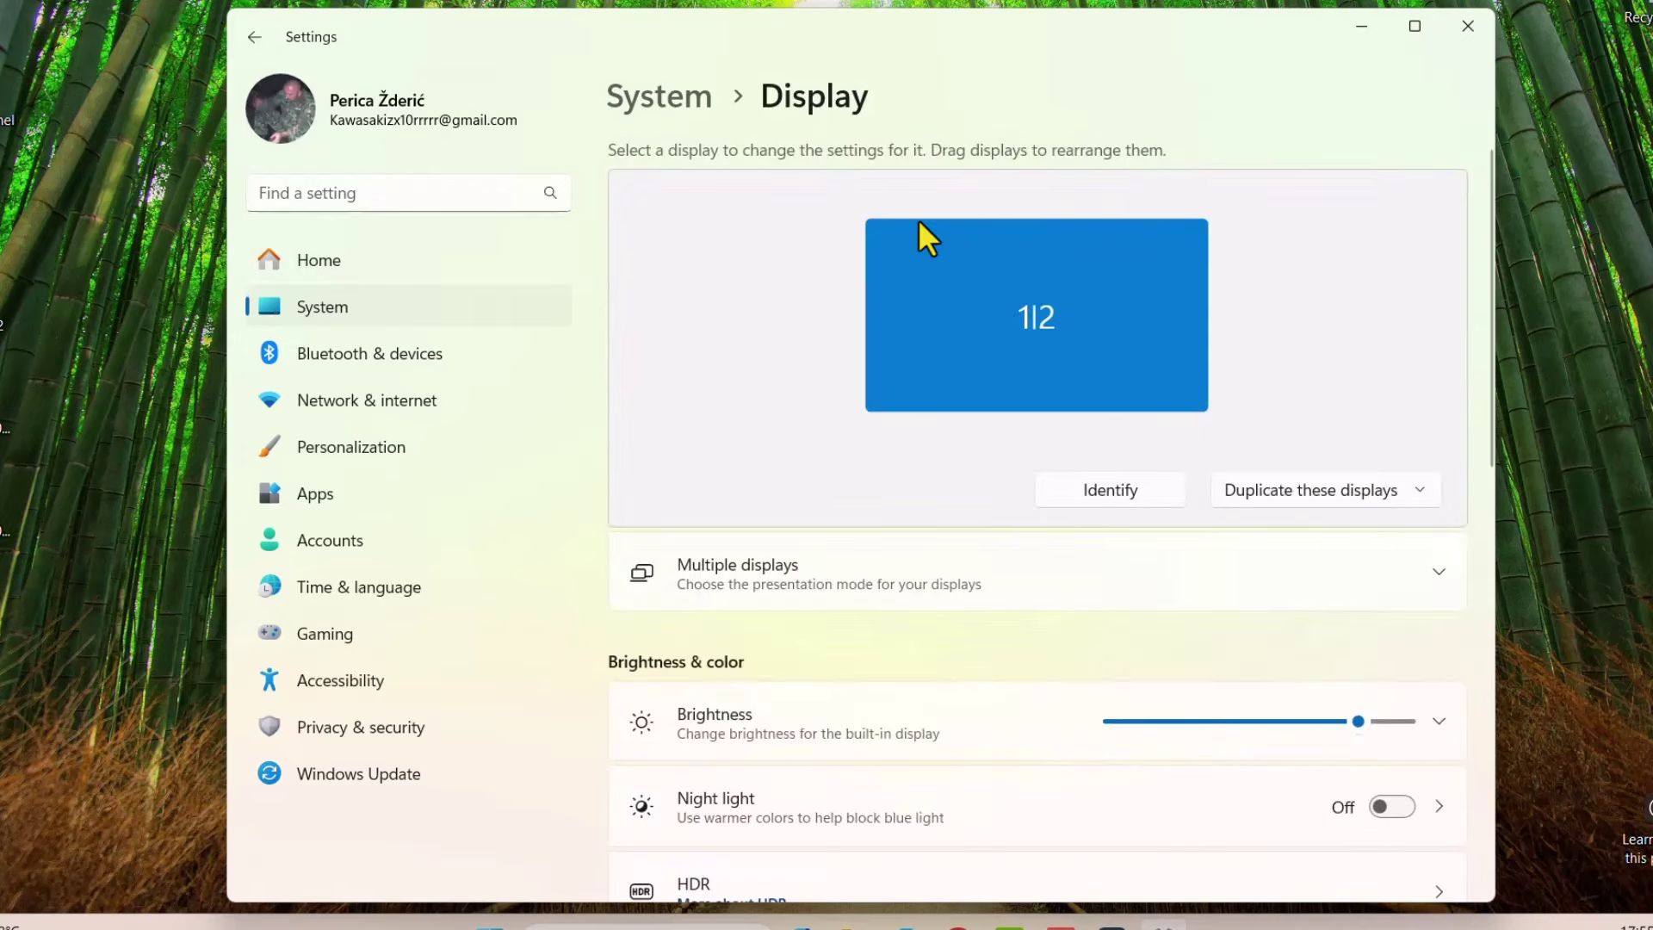
scroll(762, 542, down, 2)
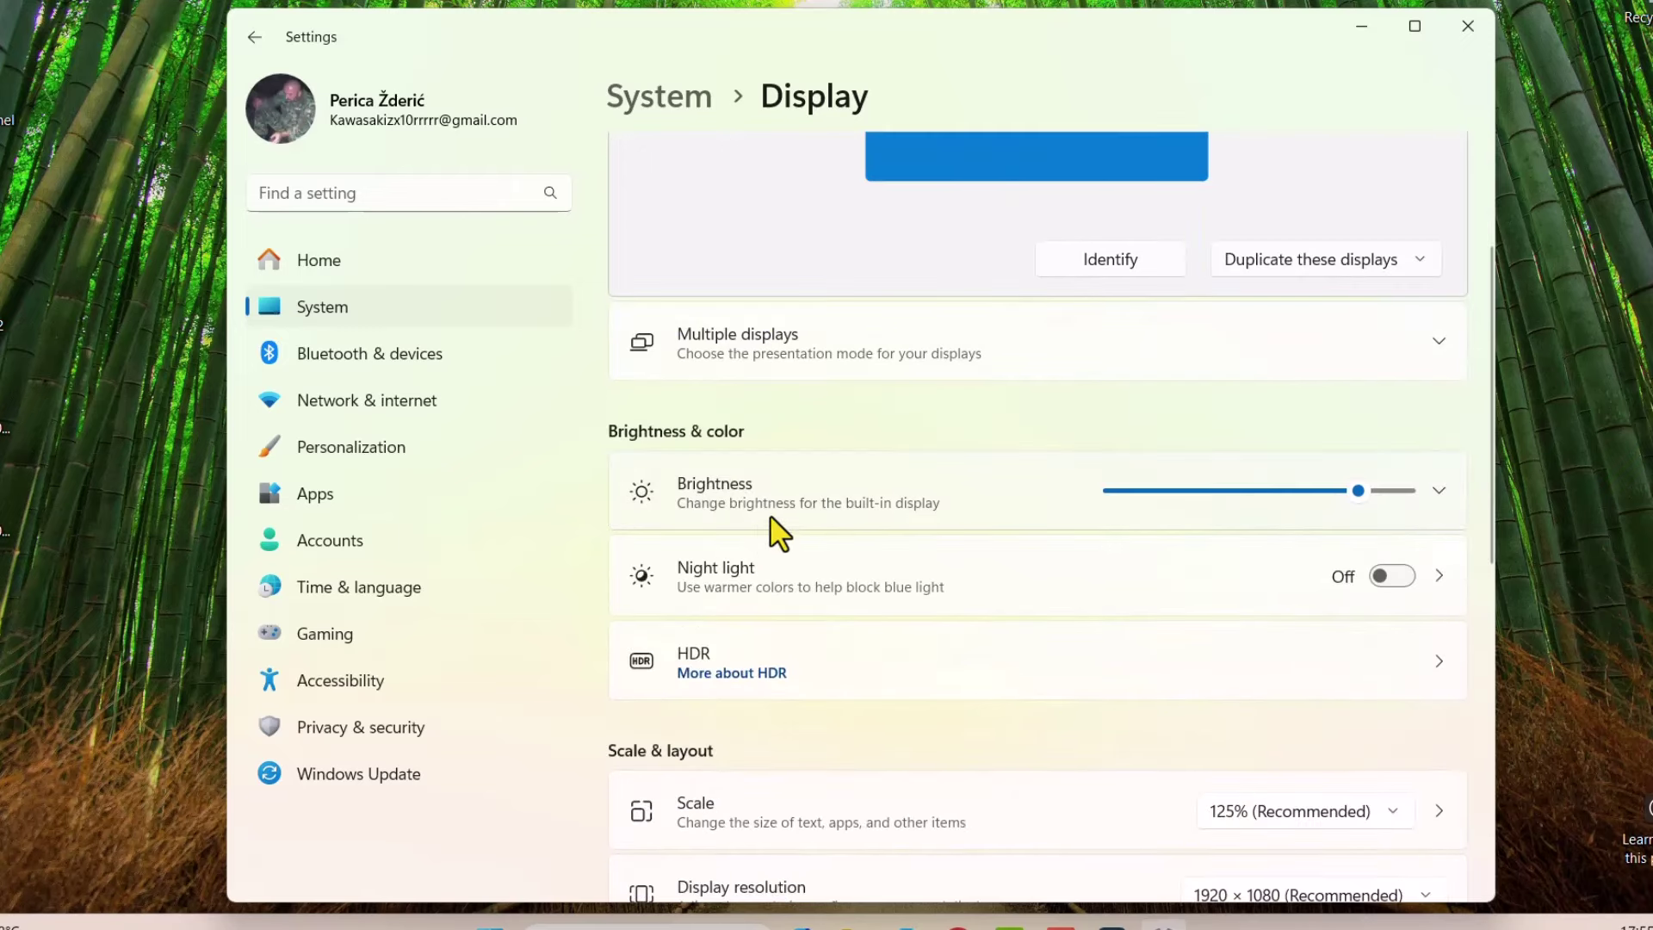
scroll(759, 504, down, 2)
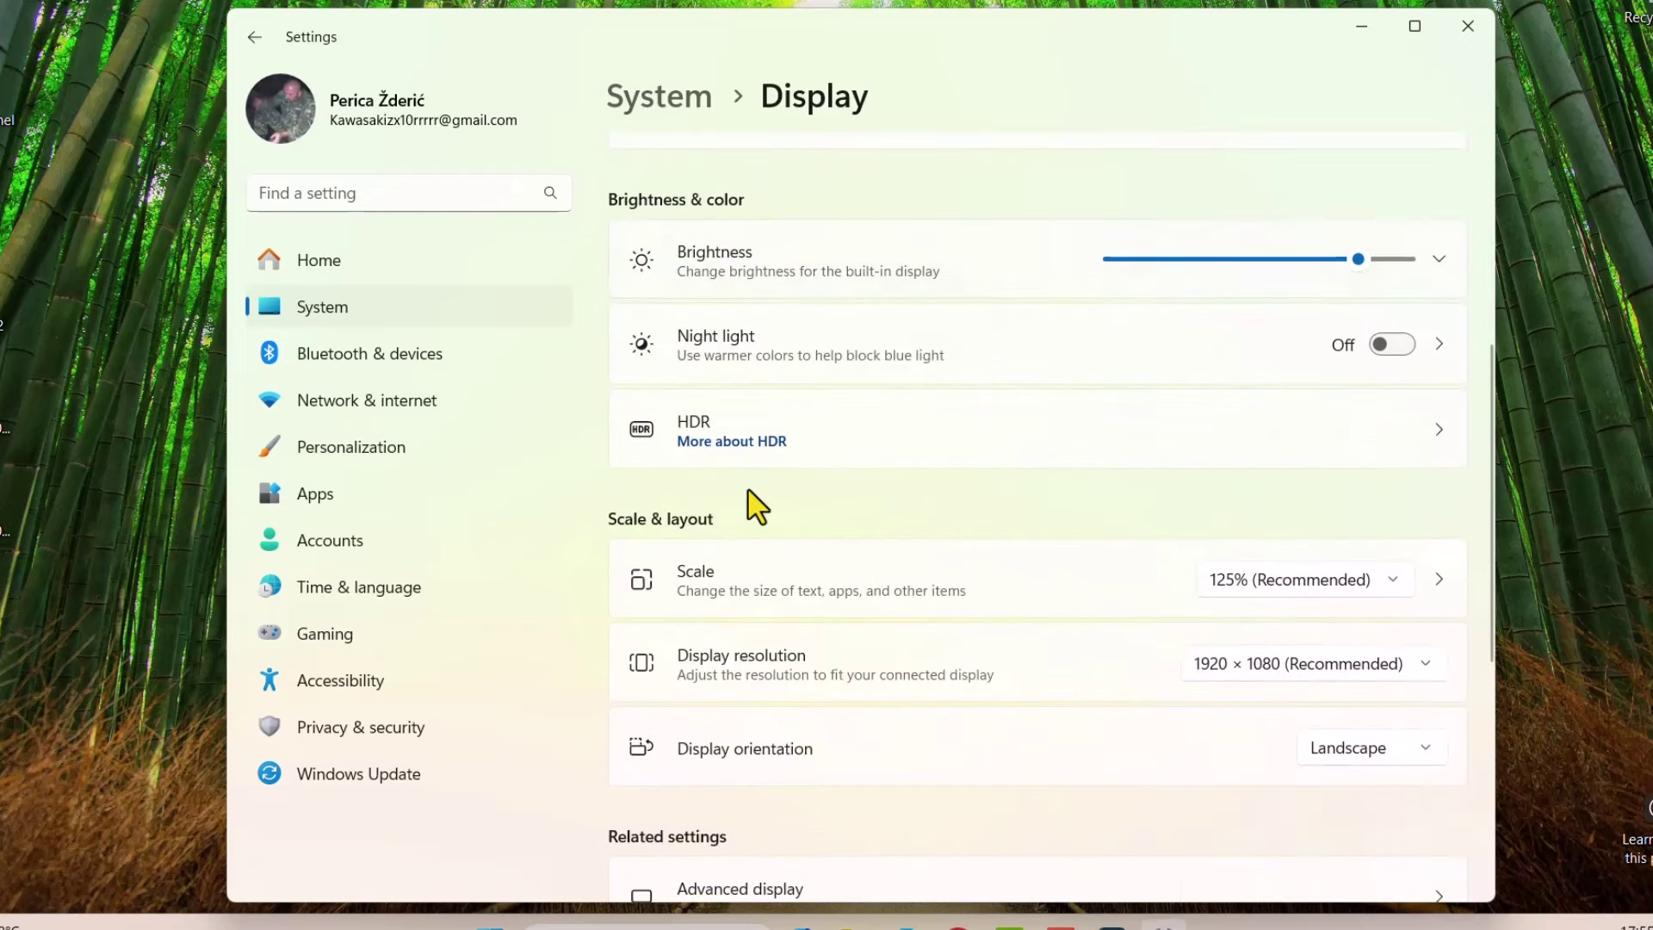
scroll(755, 506, down, 2)
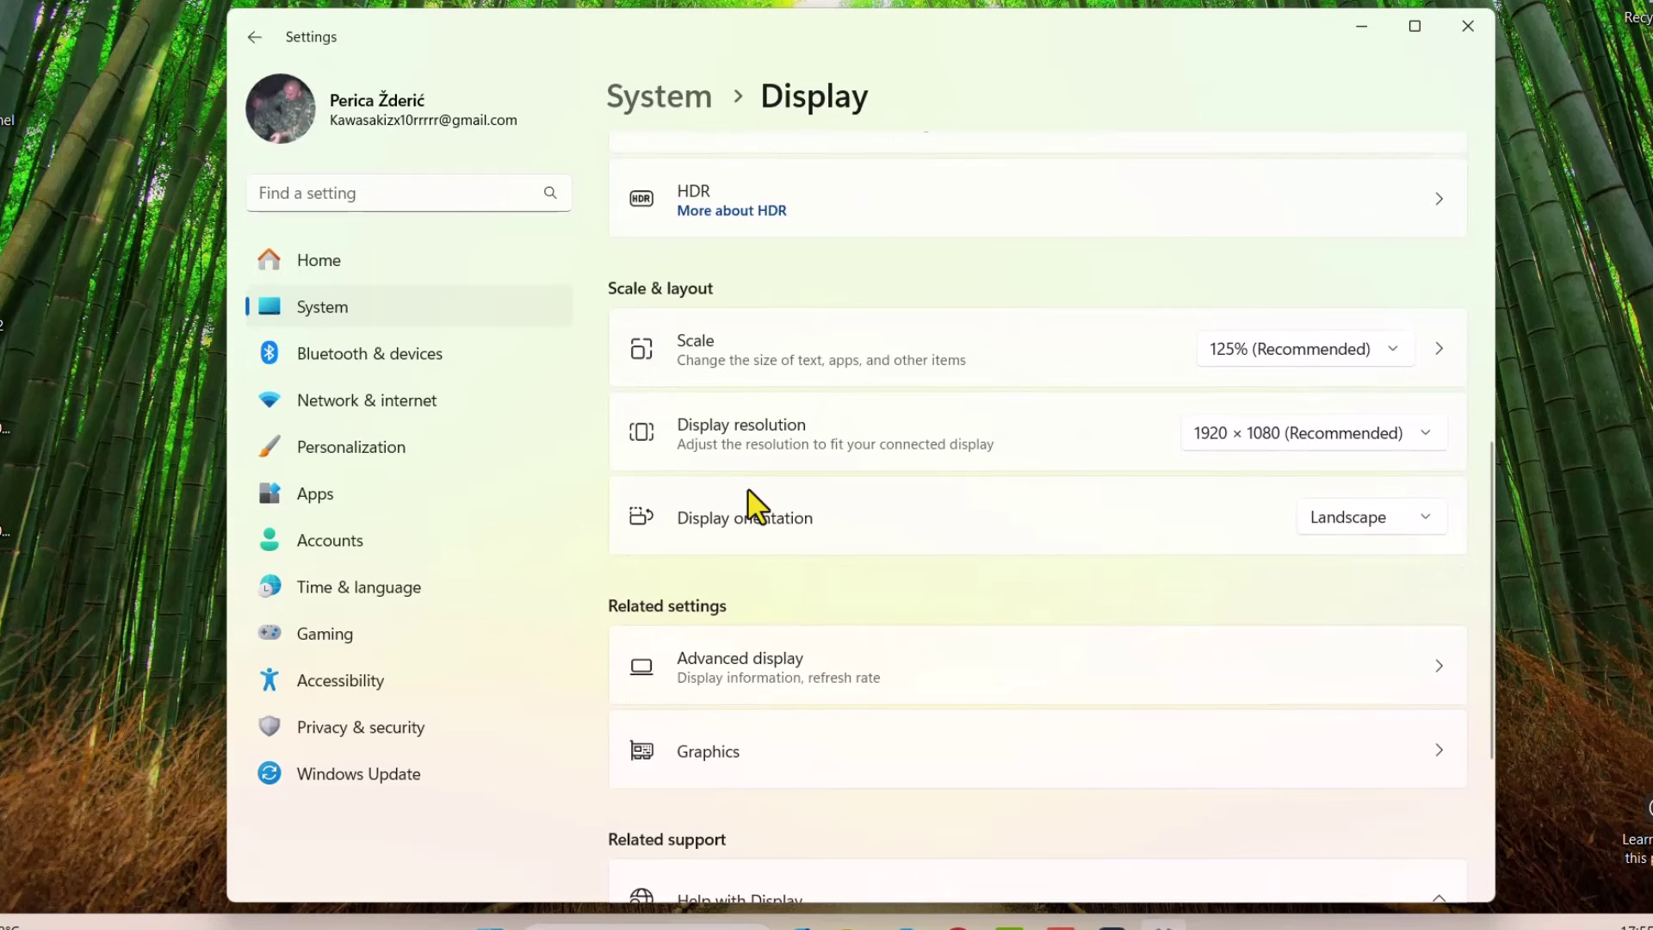
scroll(755, 507, down, 3)
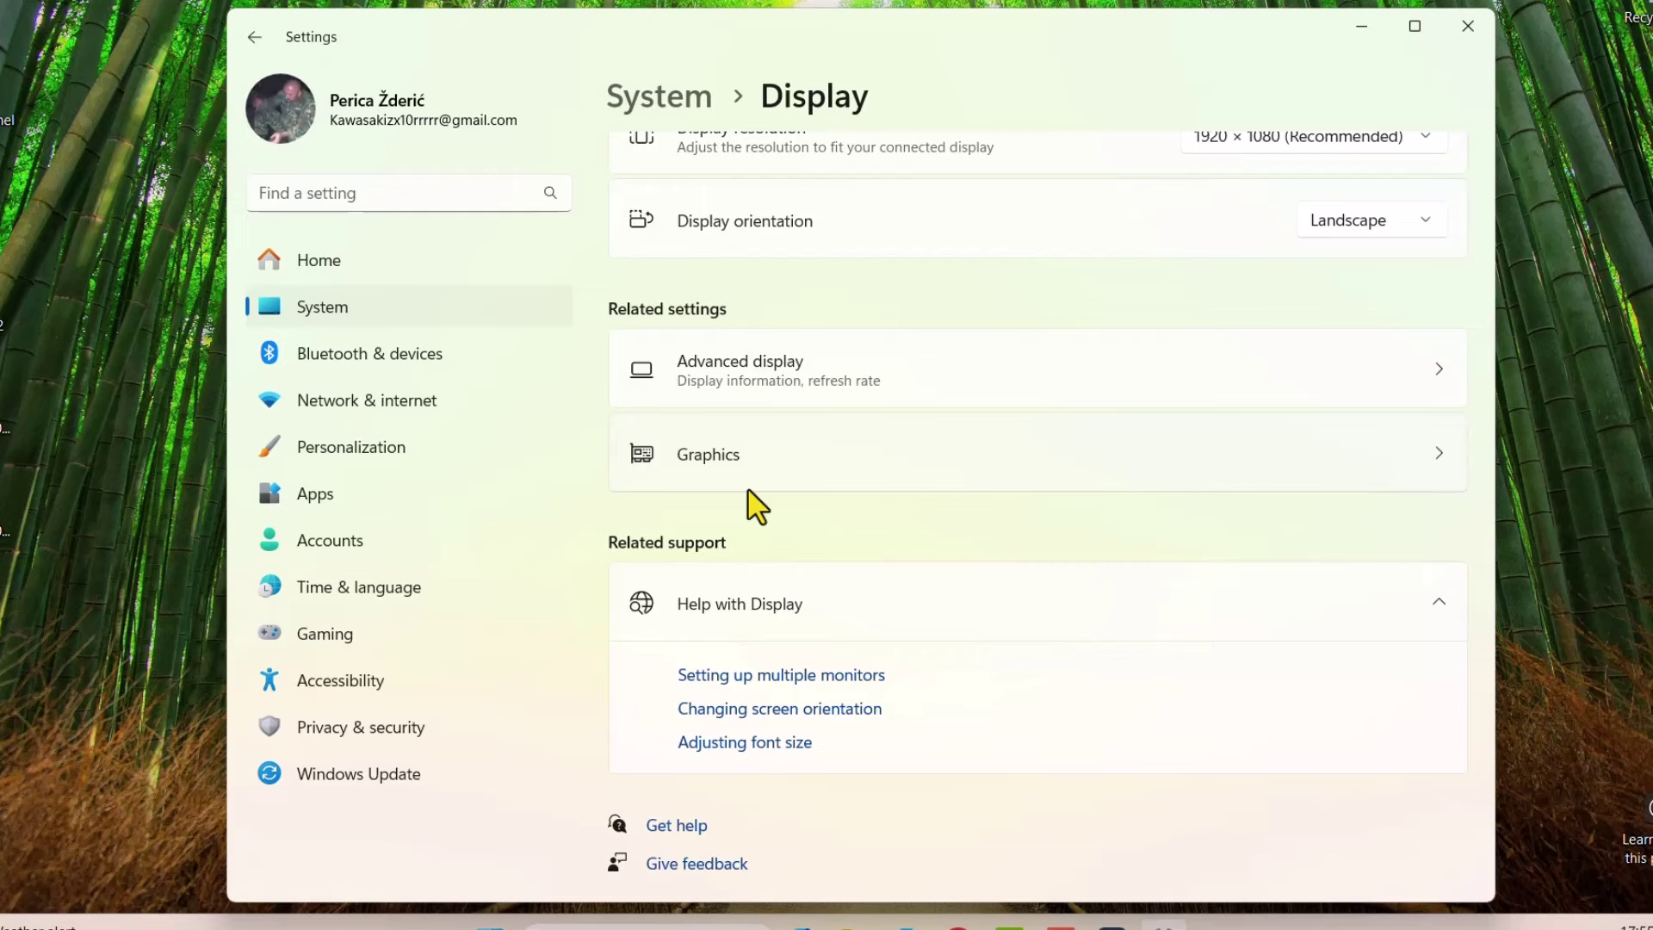
scroll(756, 506, up, 4)
scroll(756, 507, up, 1)
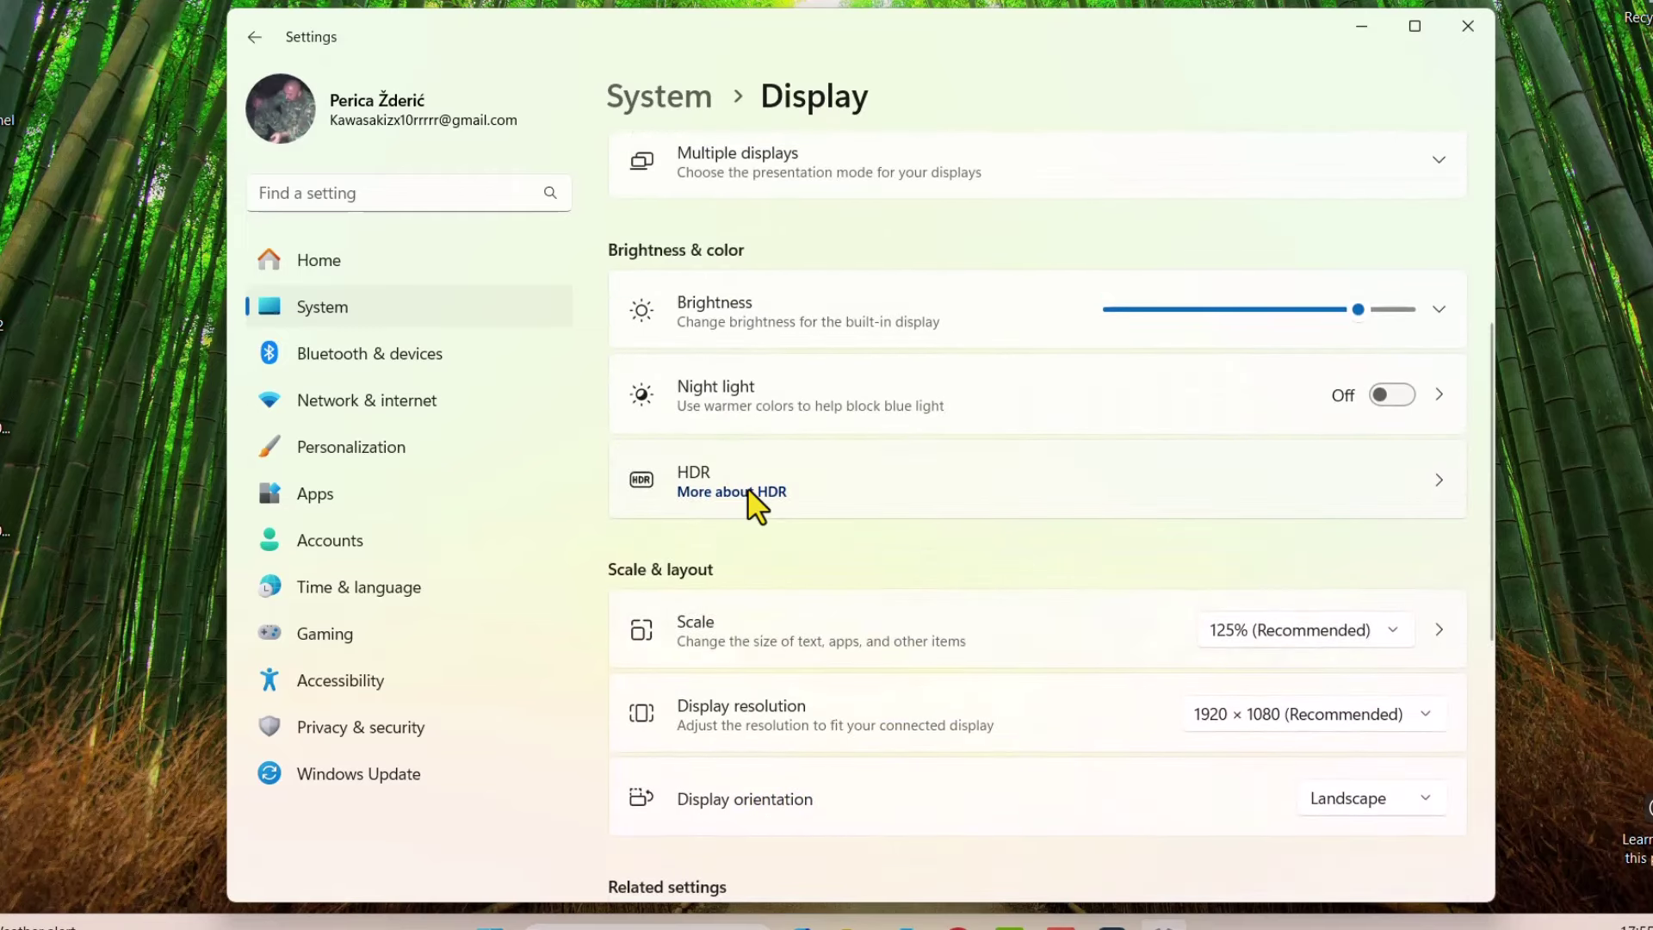
scroll(755, 506, up, 3)
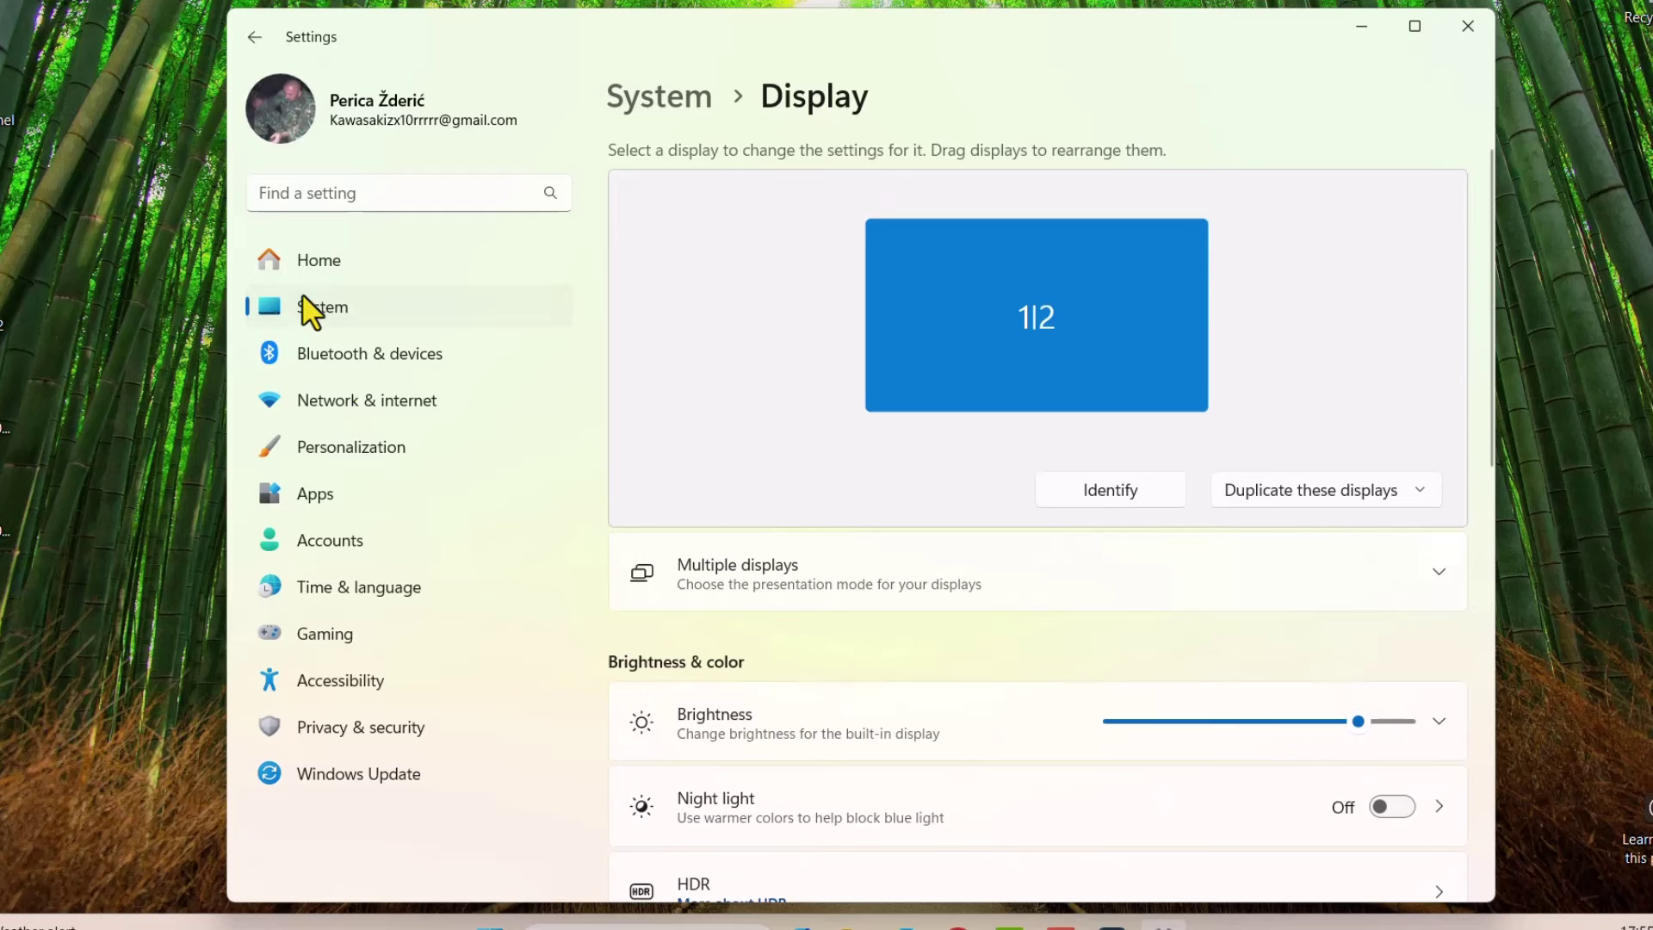
click(314, 265)
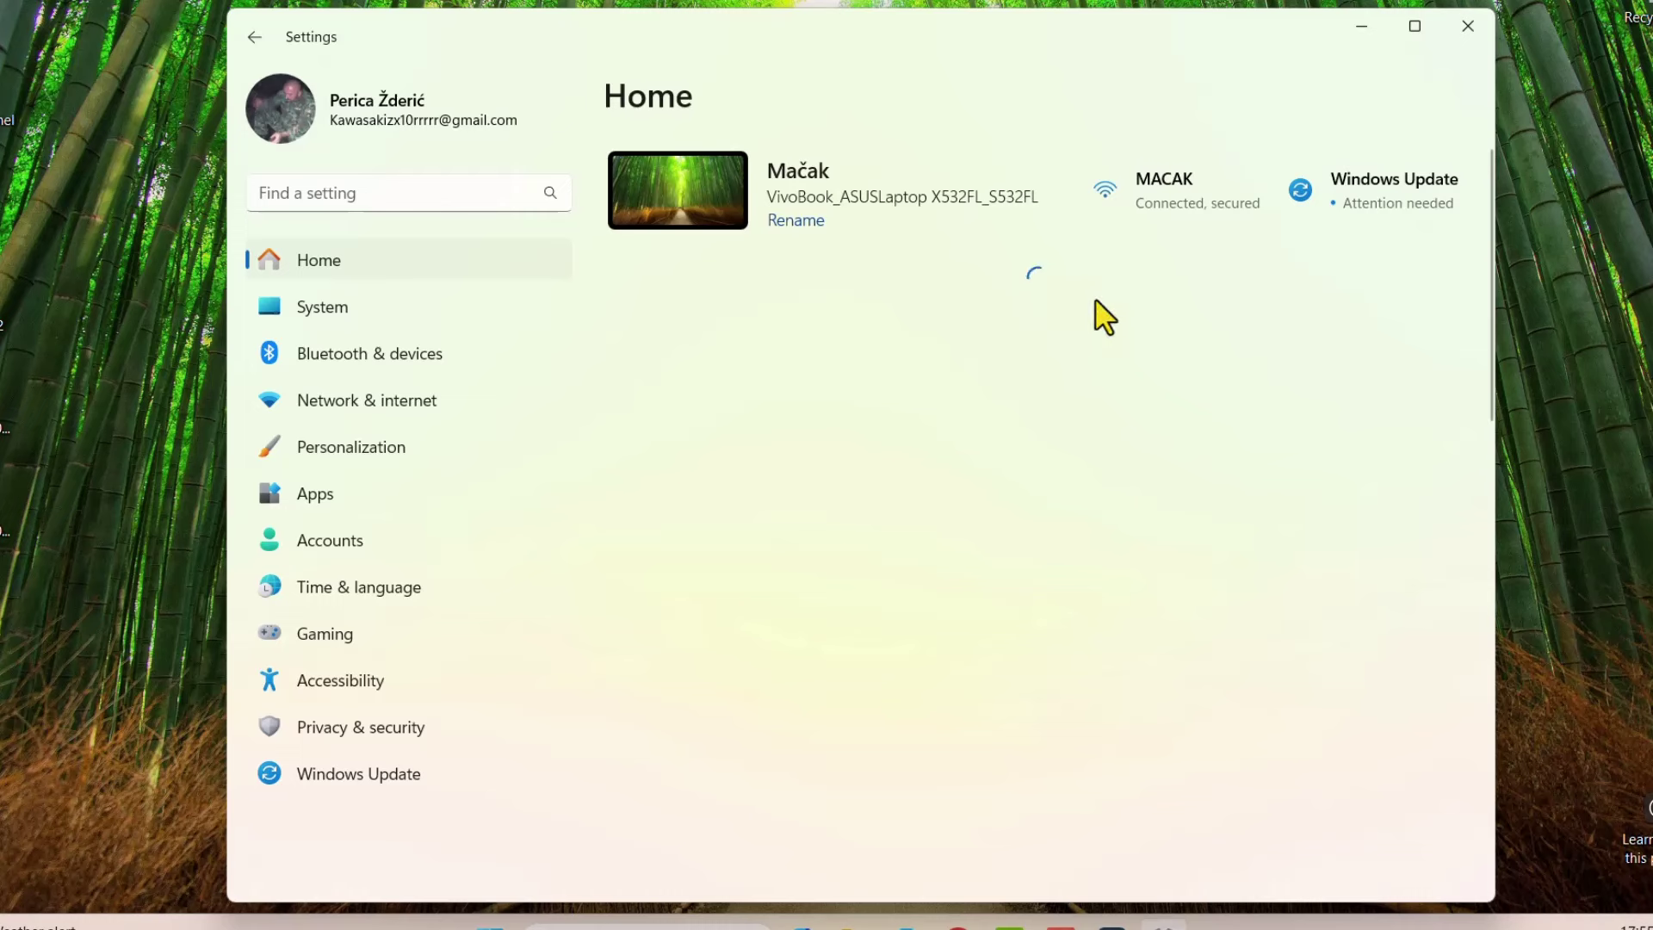
- View the Wi-Fi adapter's hardware properties, including IPv4 and MAC addresses, then return to Wi-Fi
click(1172, 196)
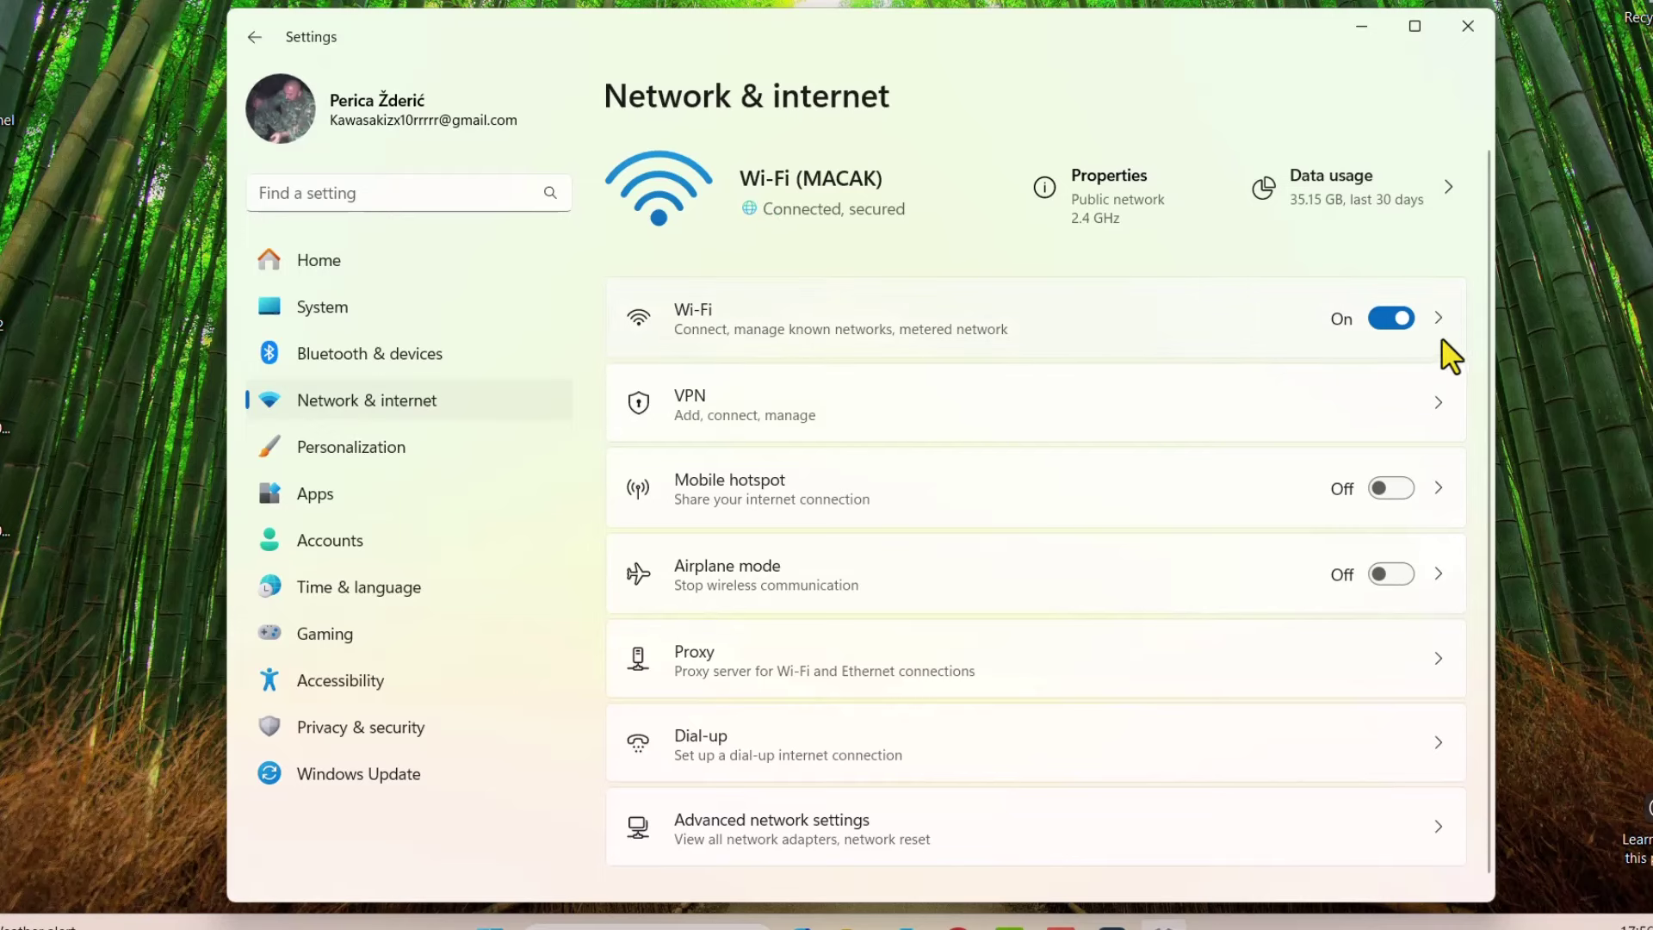
click(1436, 319)
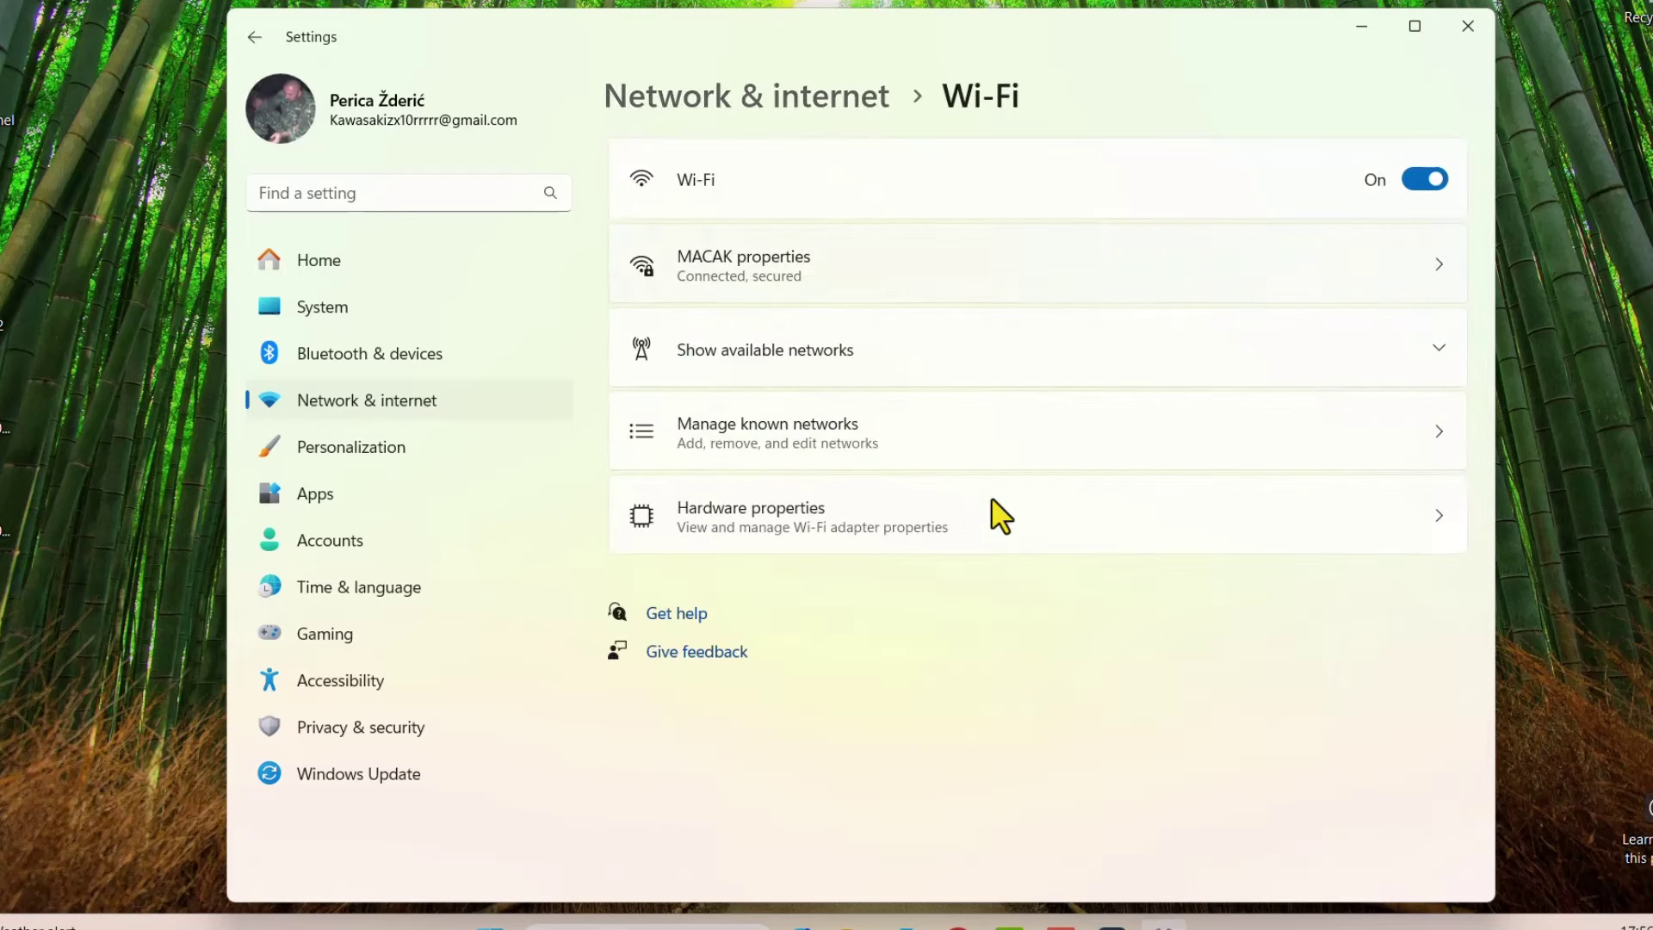
click(890, 358)
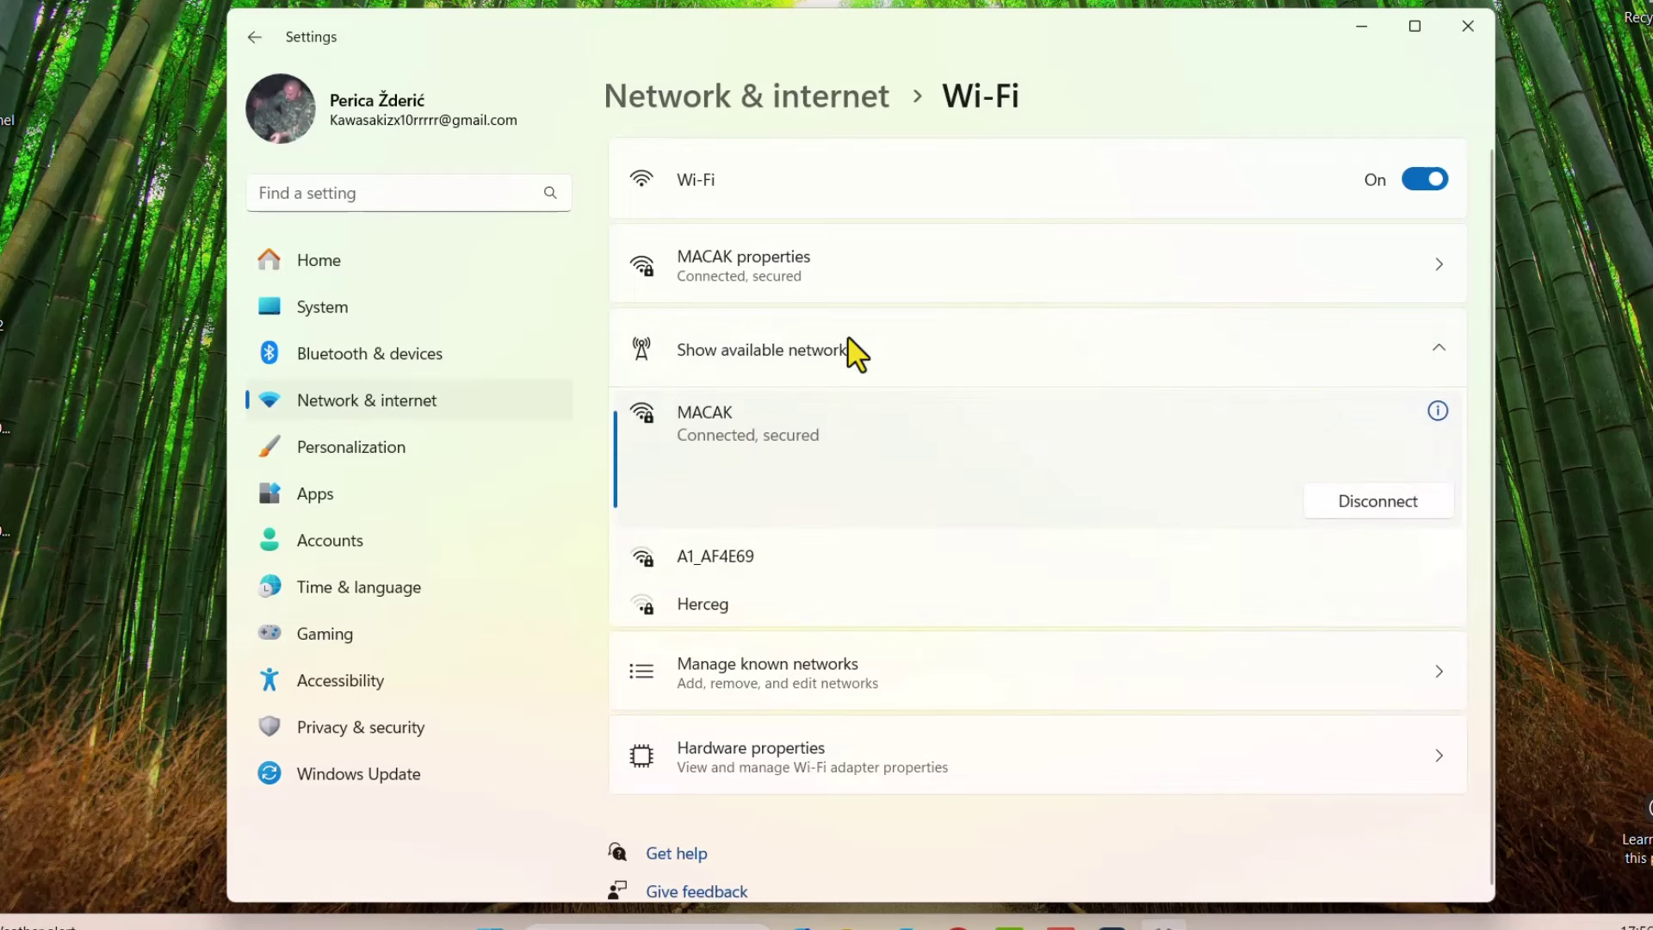
click(811, 774)
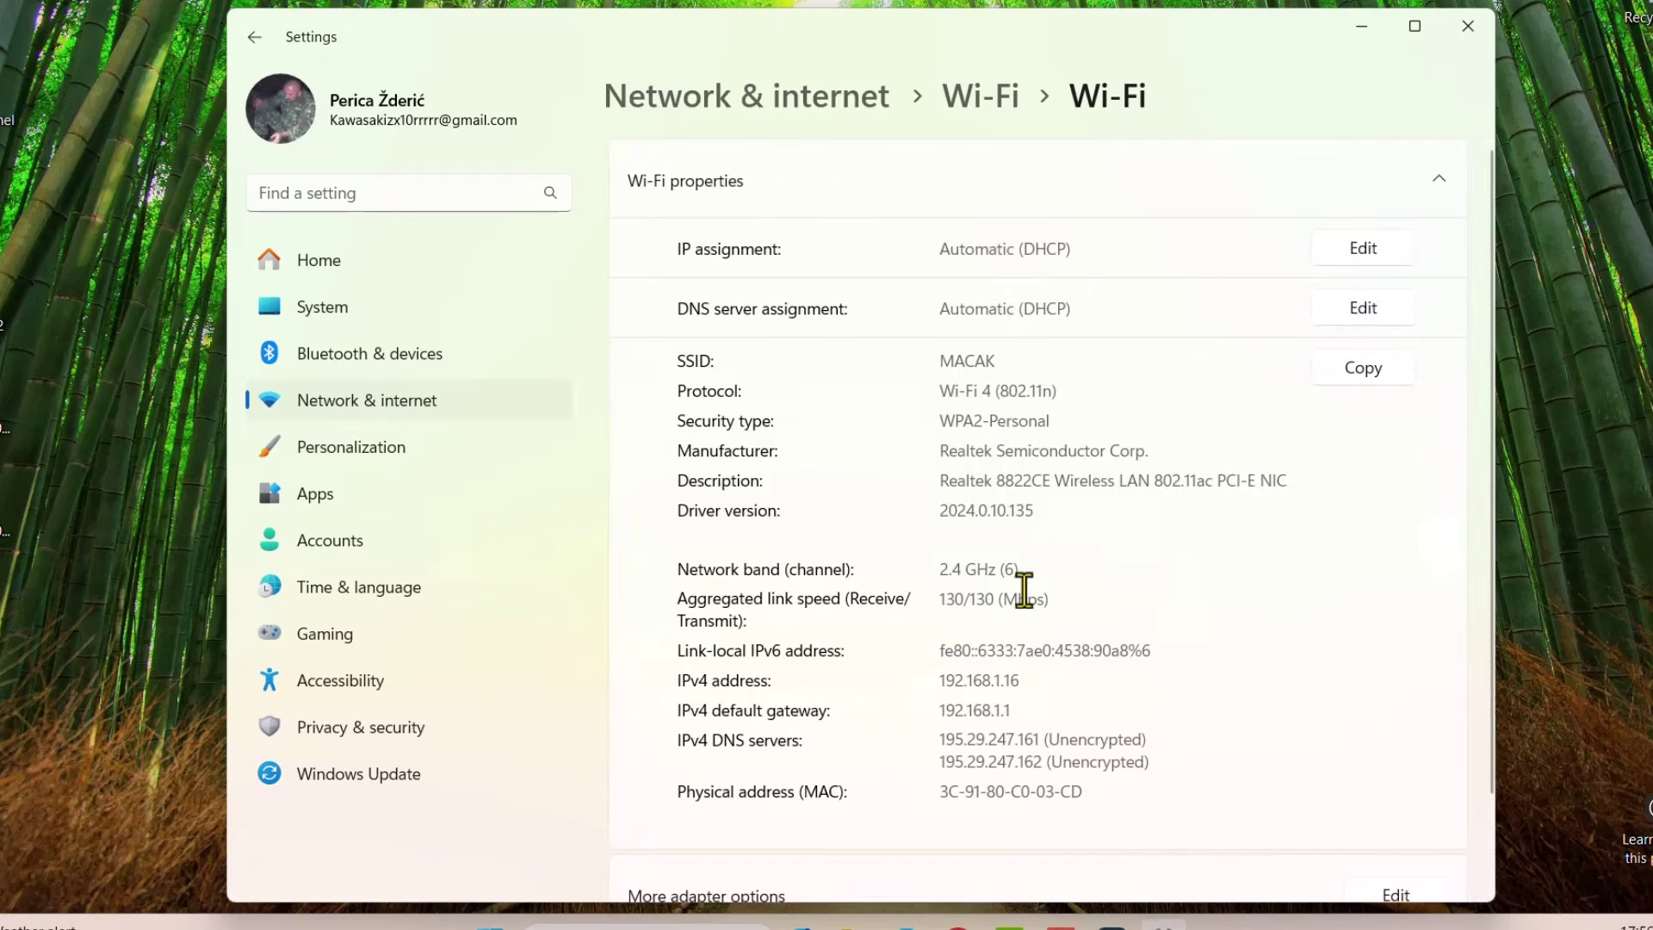
scroll(1145, 762, down, 2)
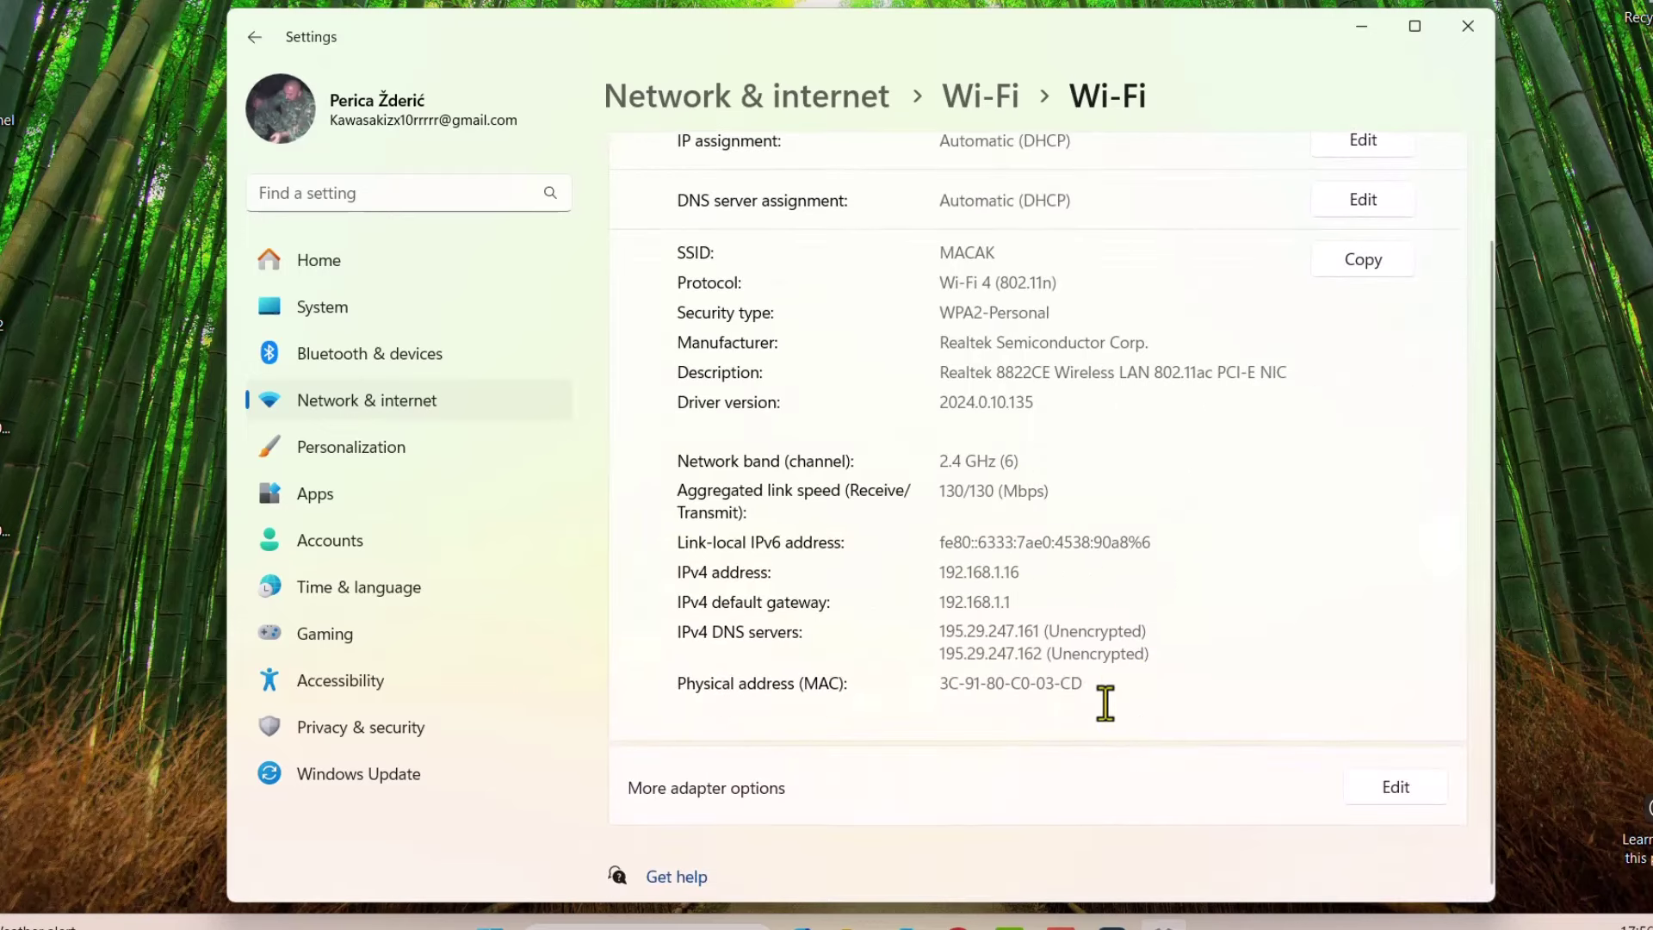
scroll(827, 490, up, 2)
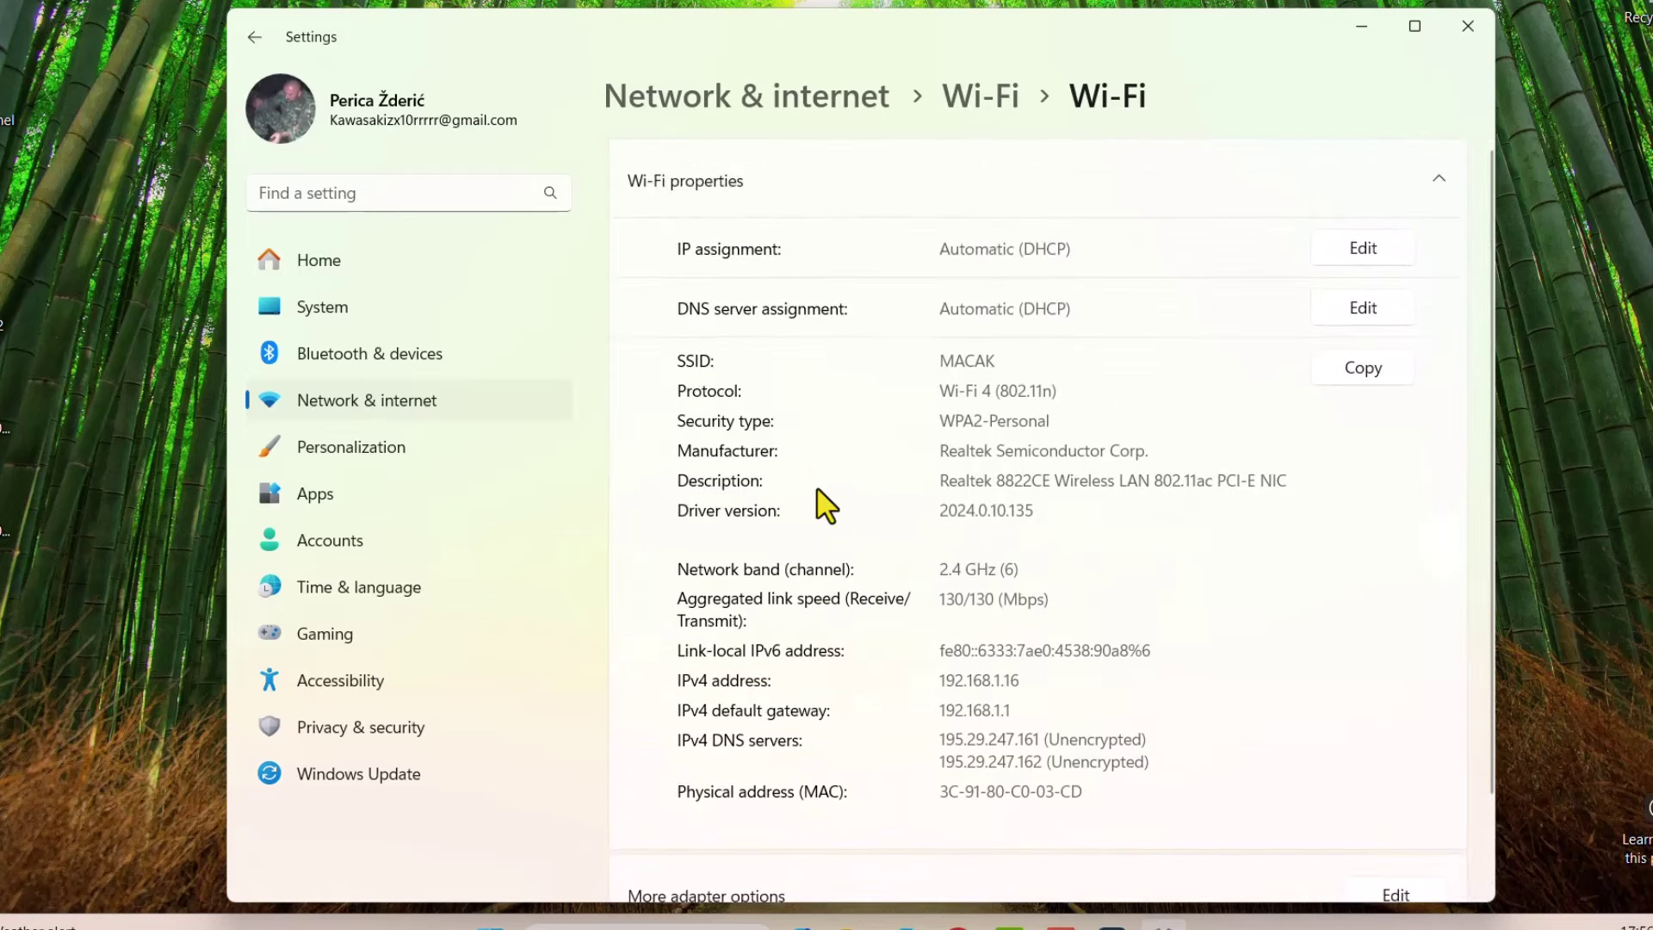
click(253, 40)
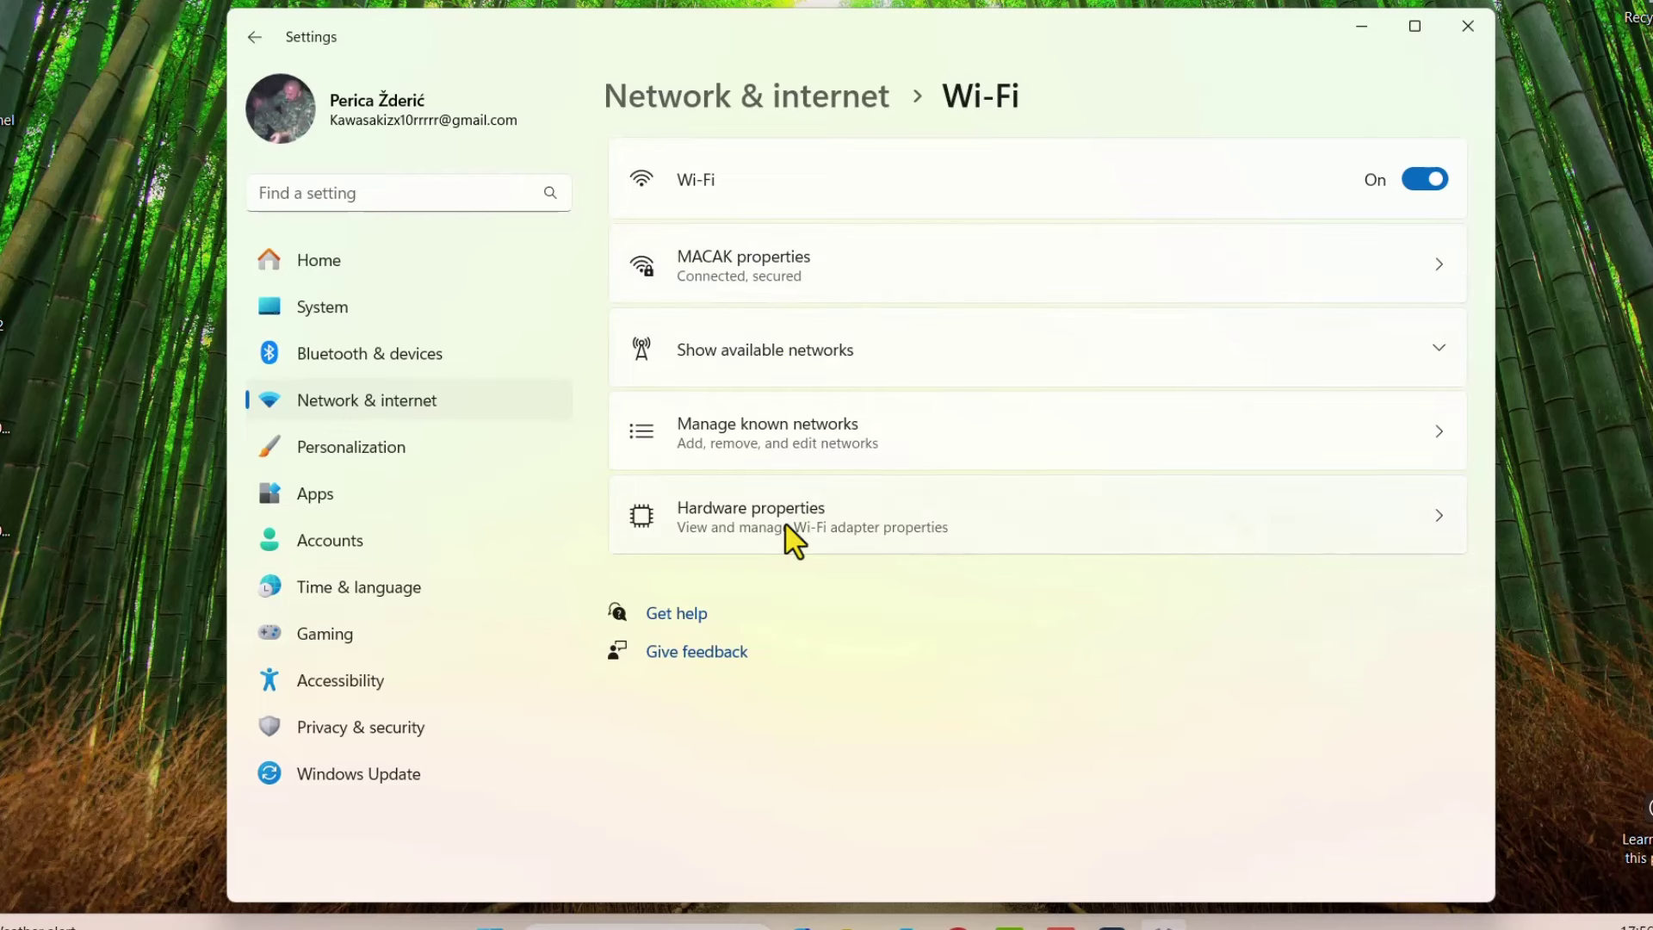
- Check the VPN page's metered-network and roaming options, turning roaming back off
click(254, 38)
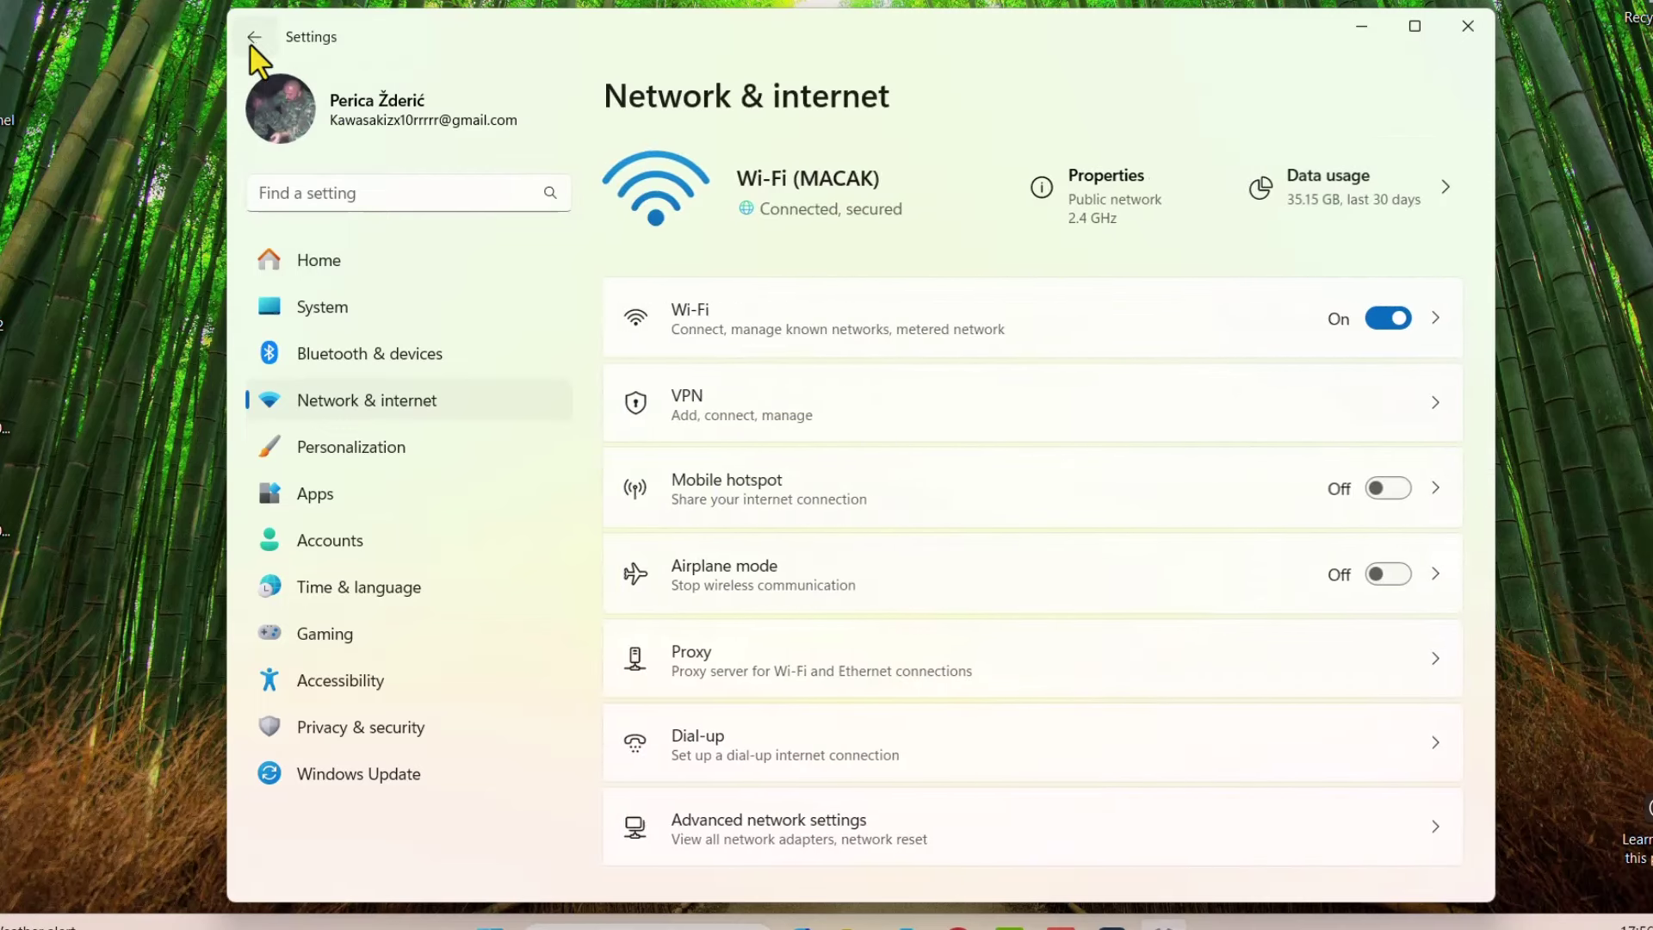
click(753, 416)
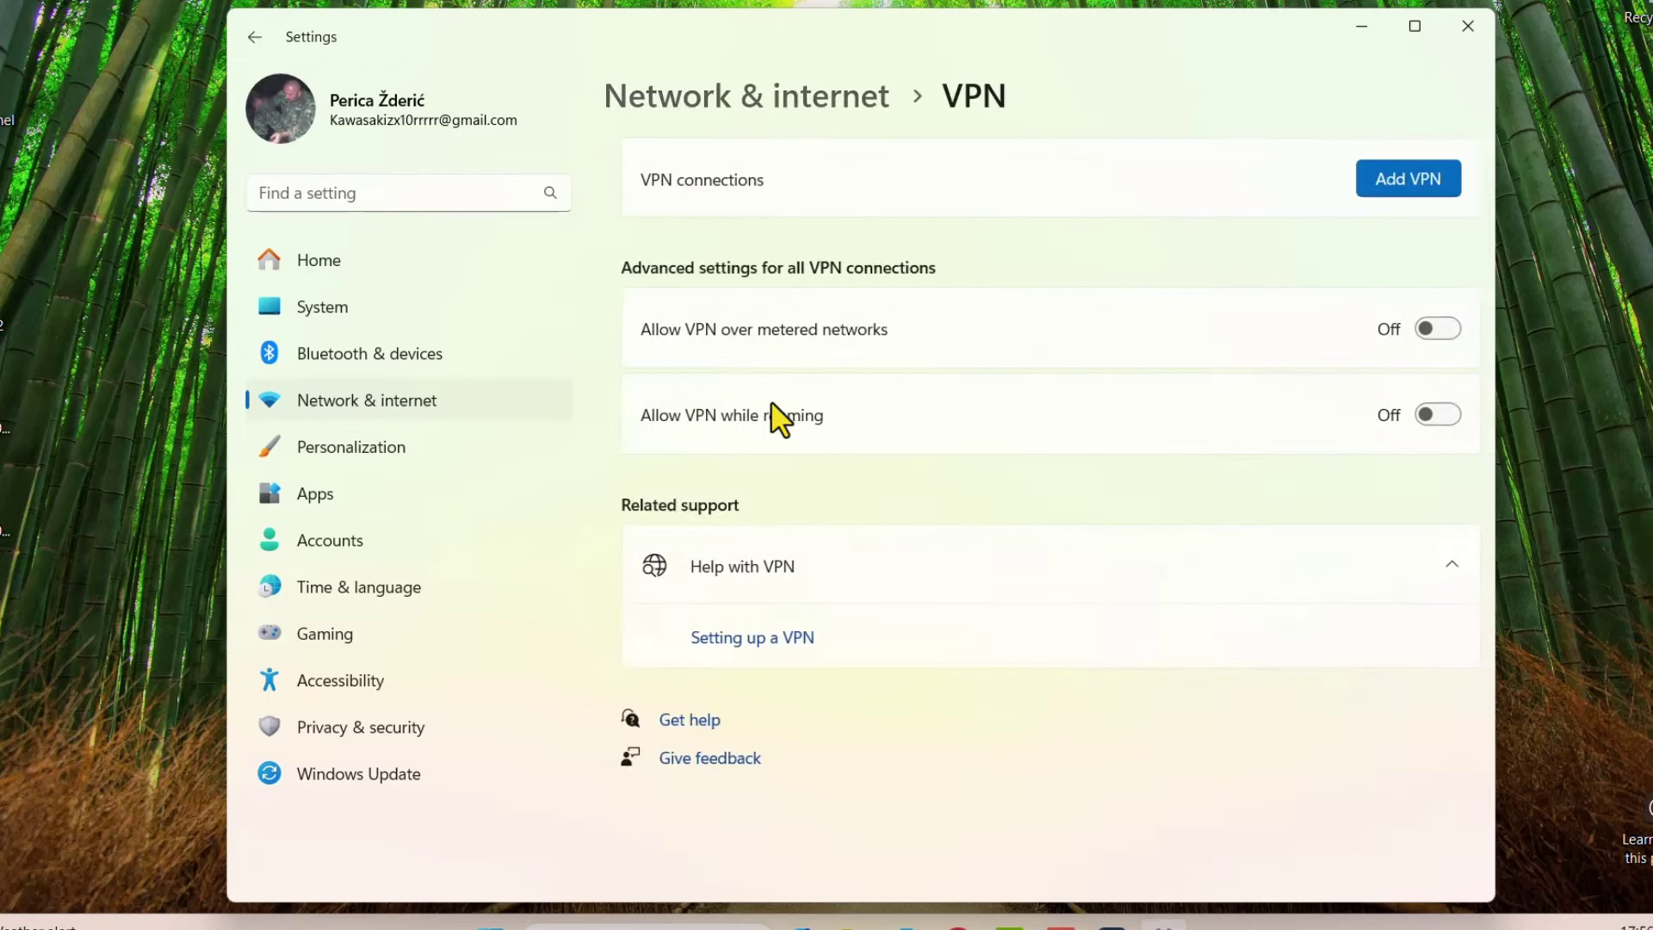
click(1416, 332)
click(1432, 417)
click(1424, 415)
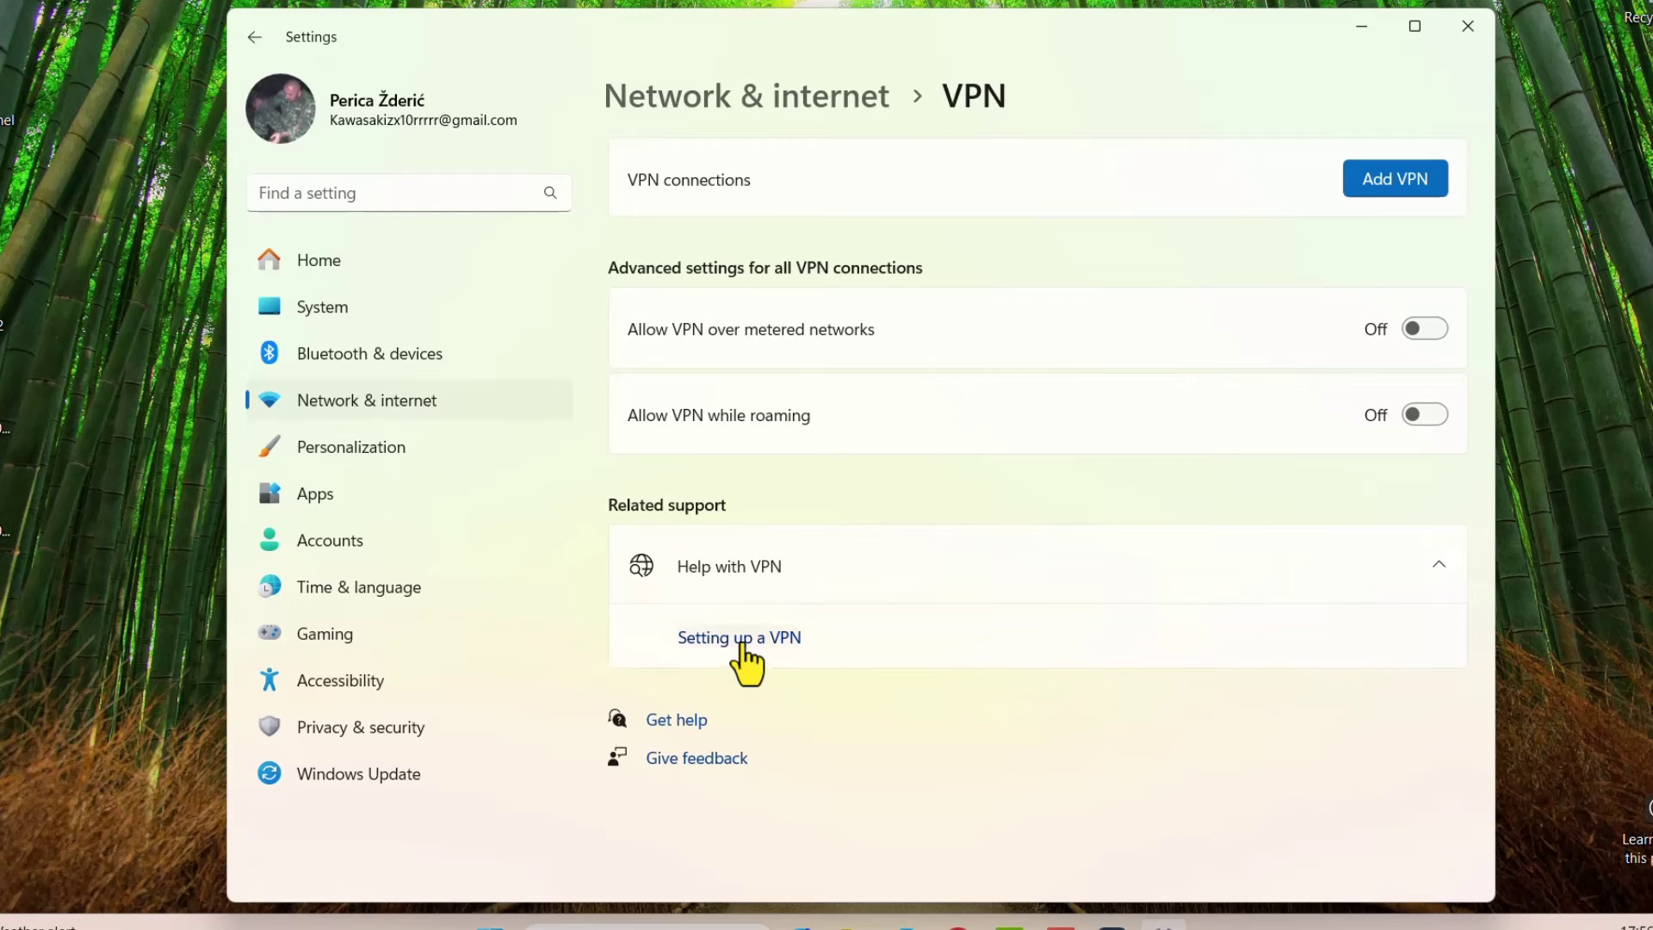
click(254, 37)
scroll(869, 594, down, 1)
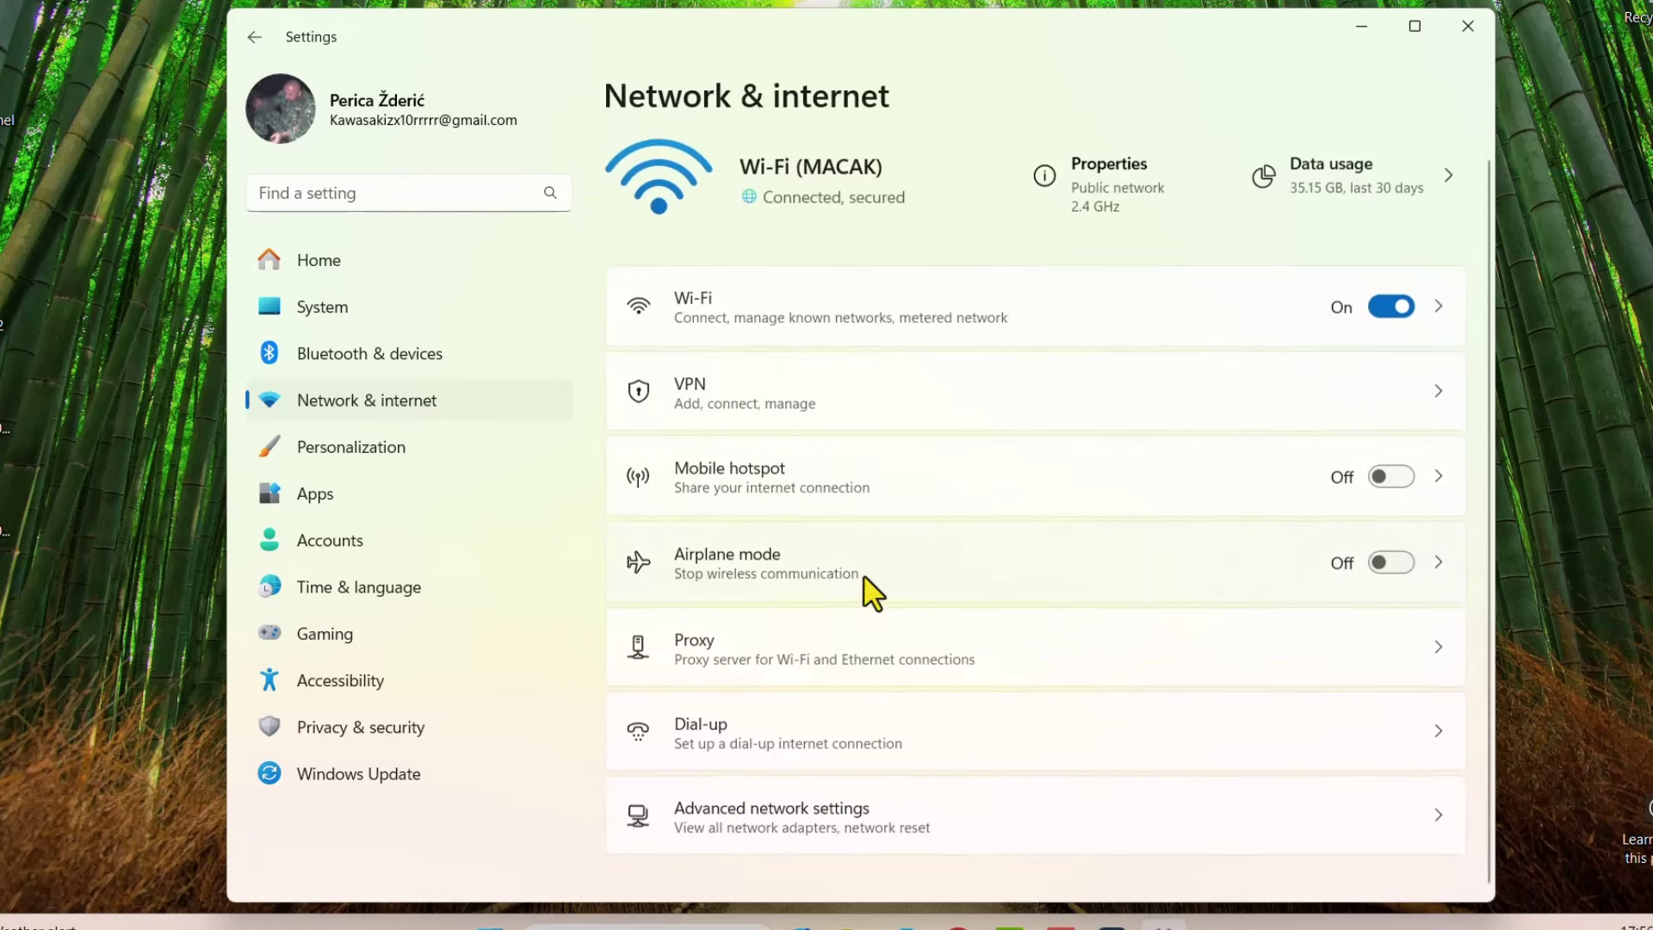
- View the Proxy page, then open Advanced network settings
click(832, 649)
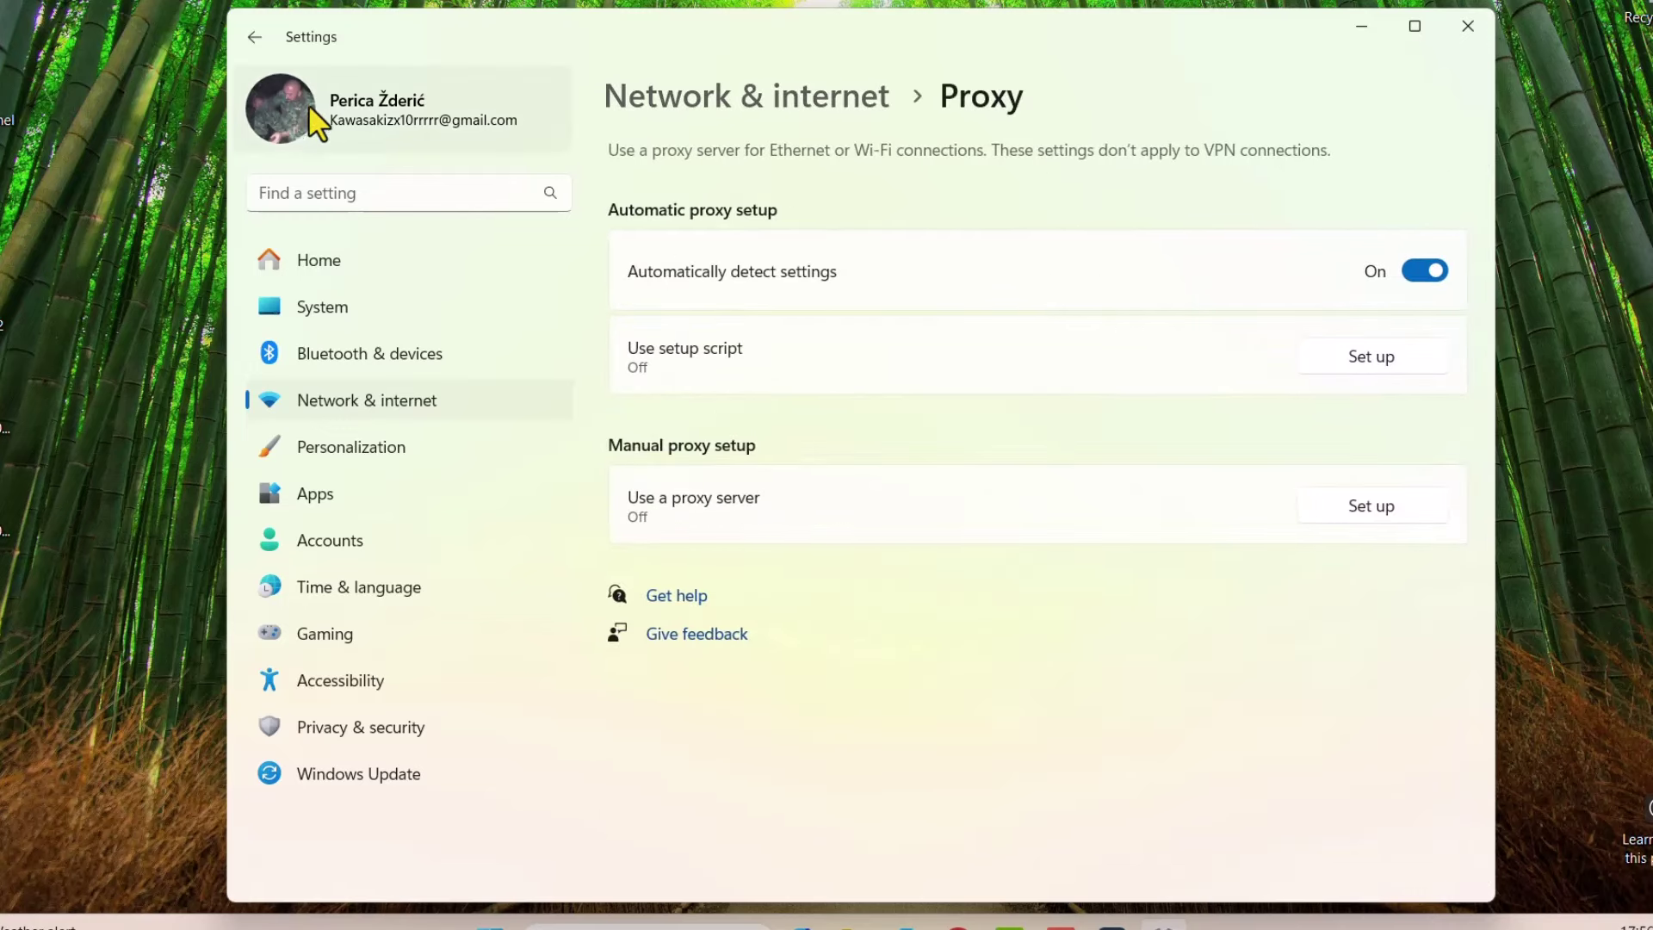
click(253, 38)
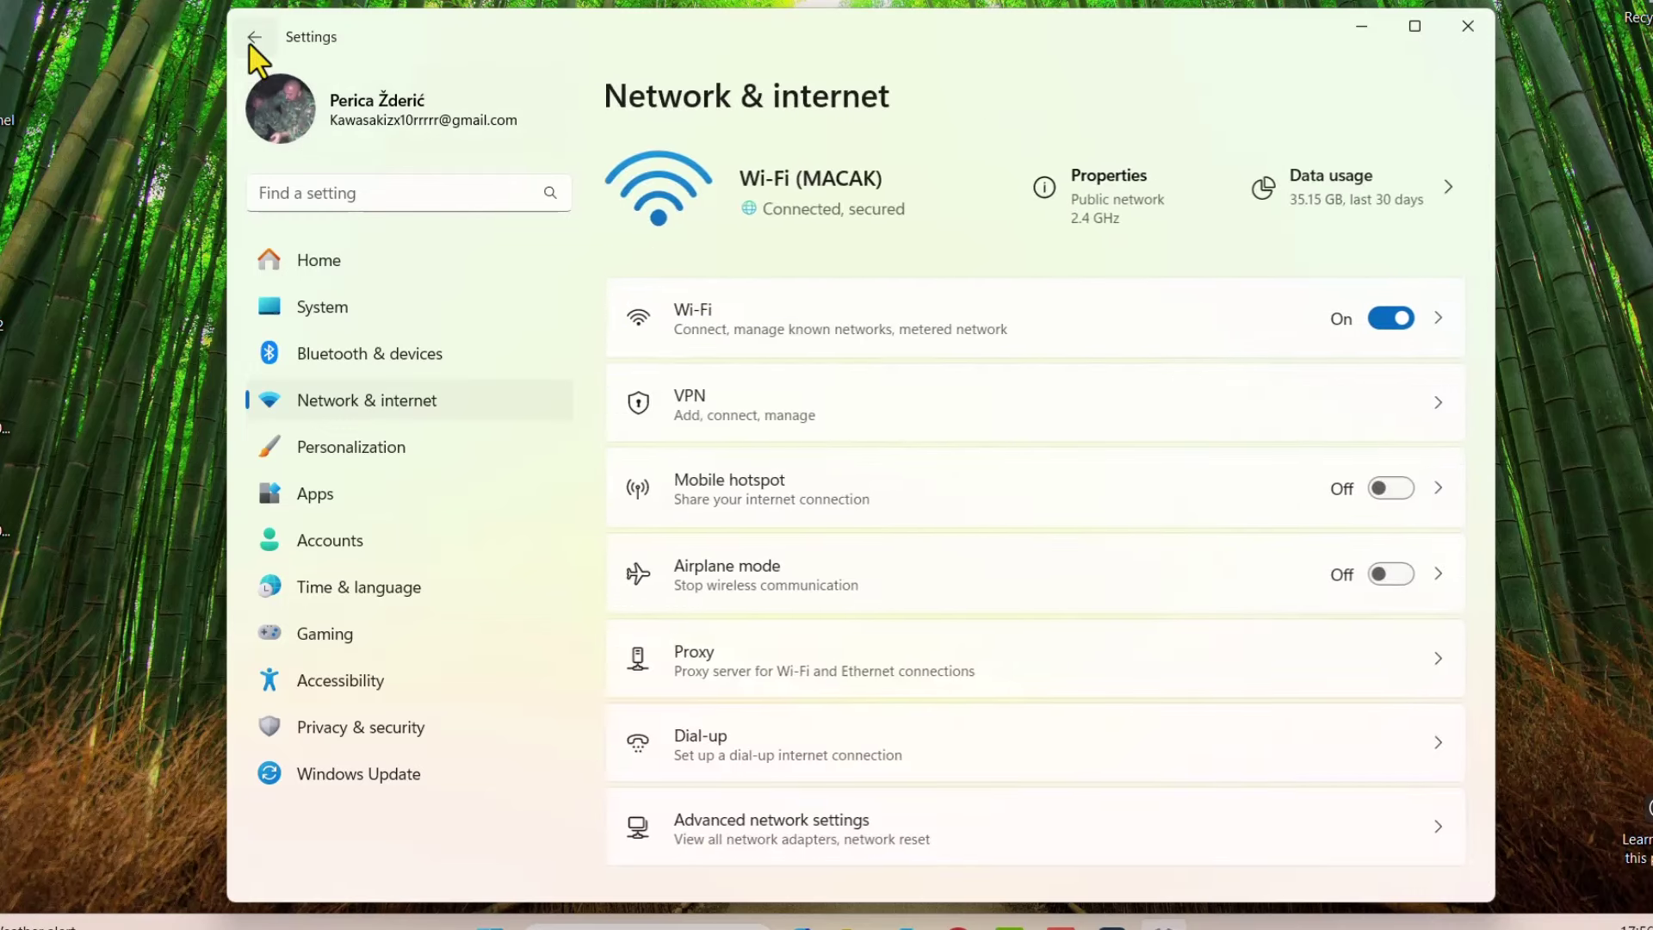
scroll(762, 510, down, 1)
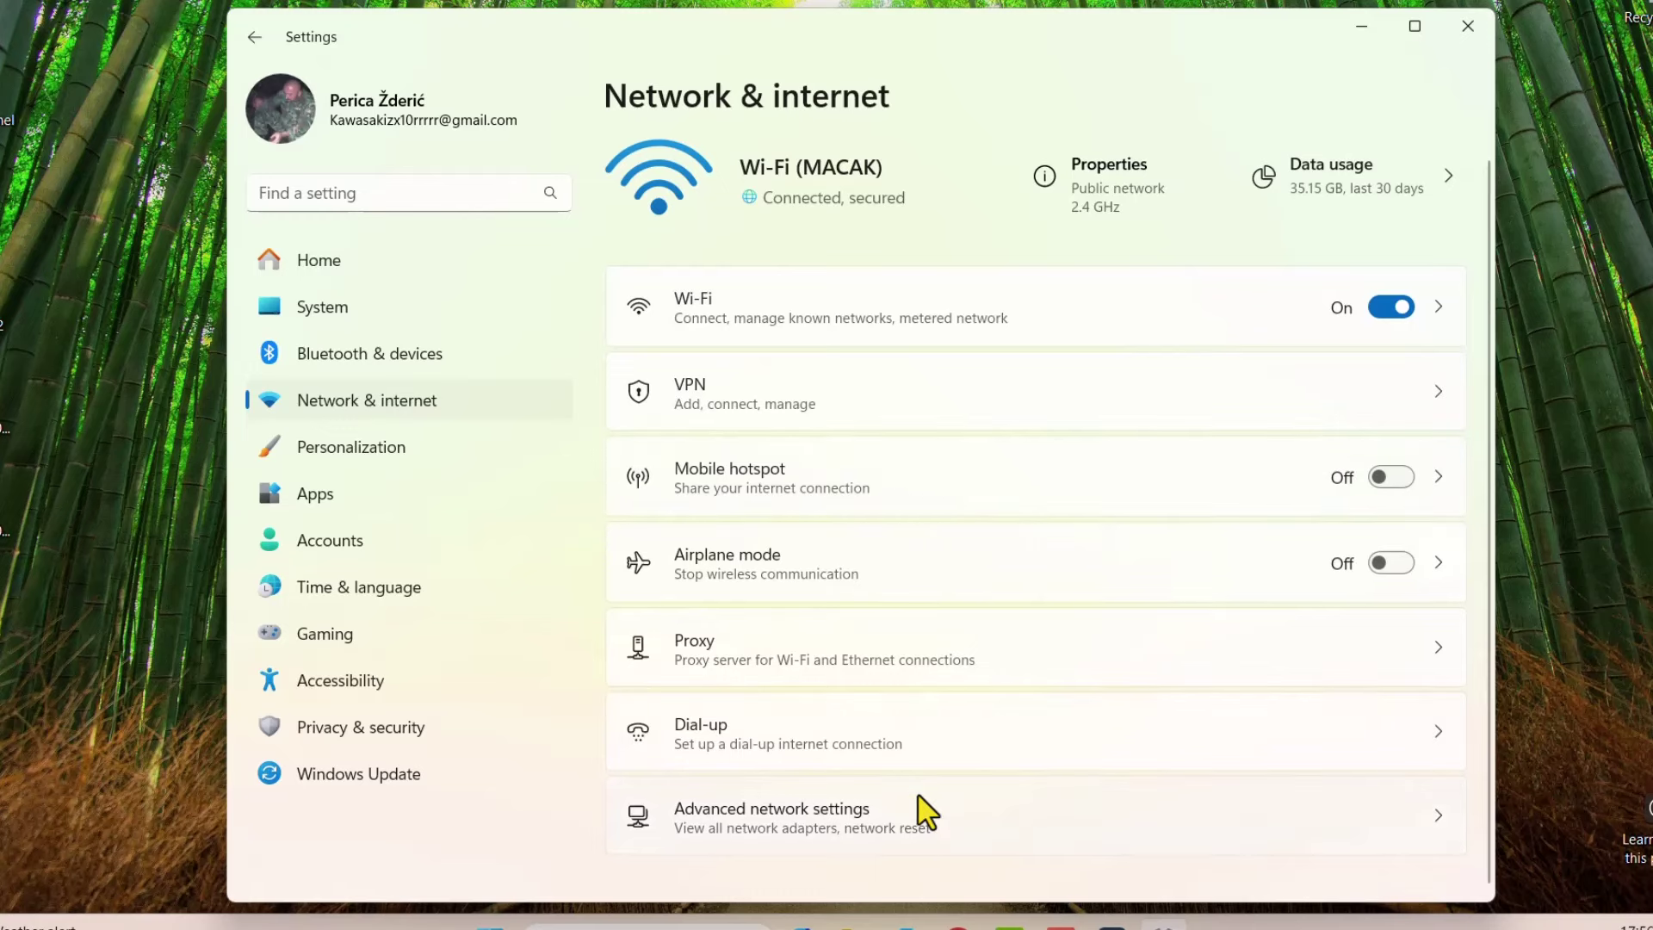
click(817, 834)
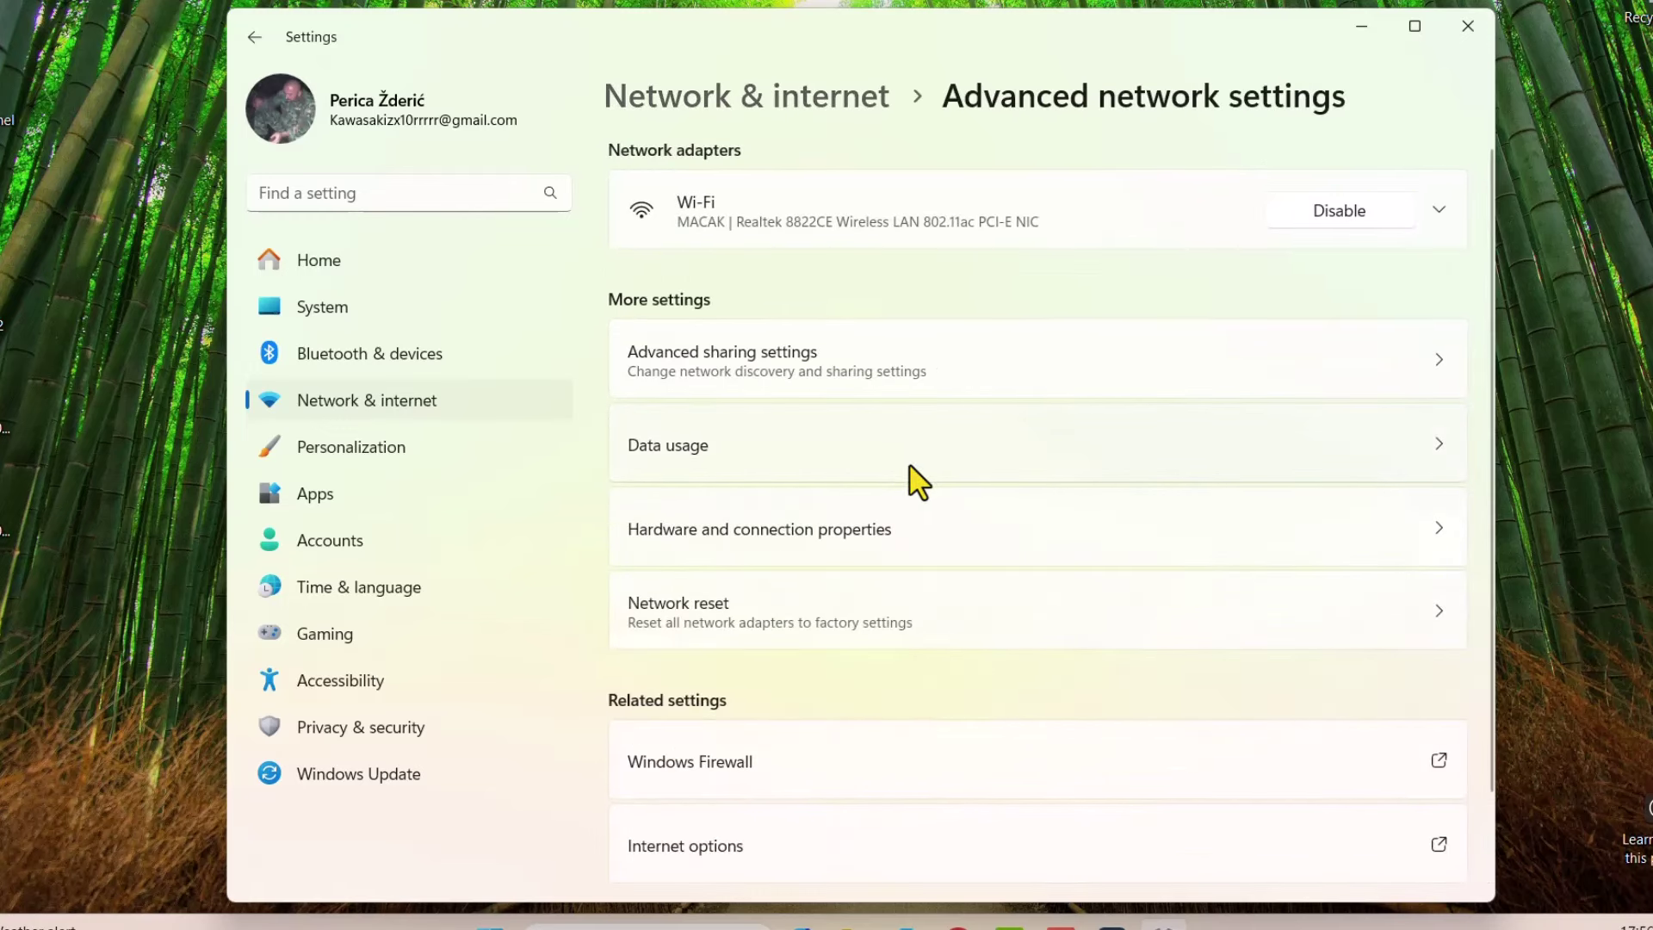
scroll(918, 480, down, 2)
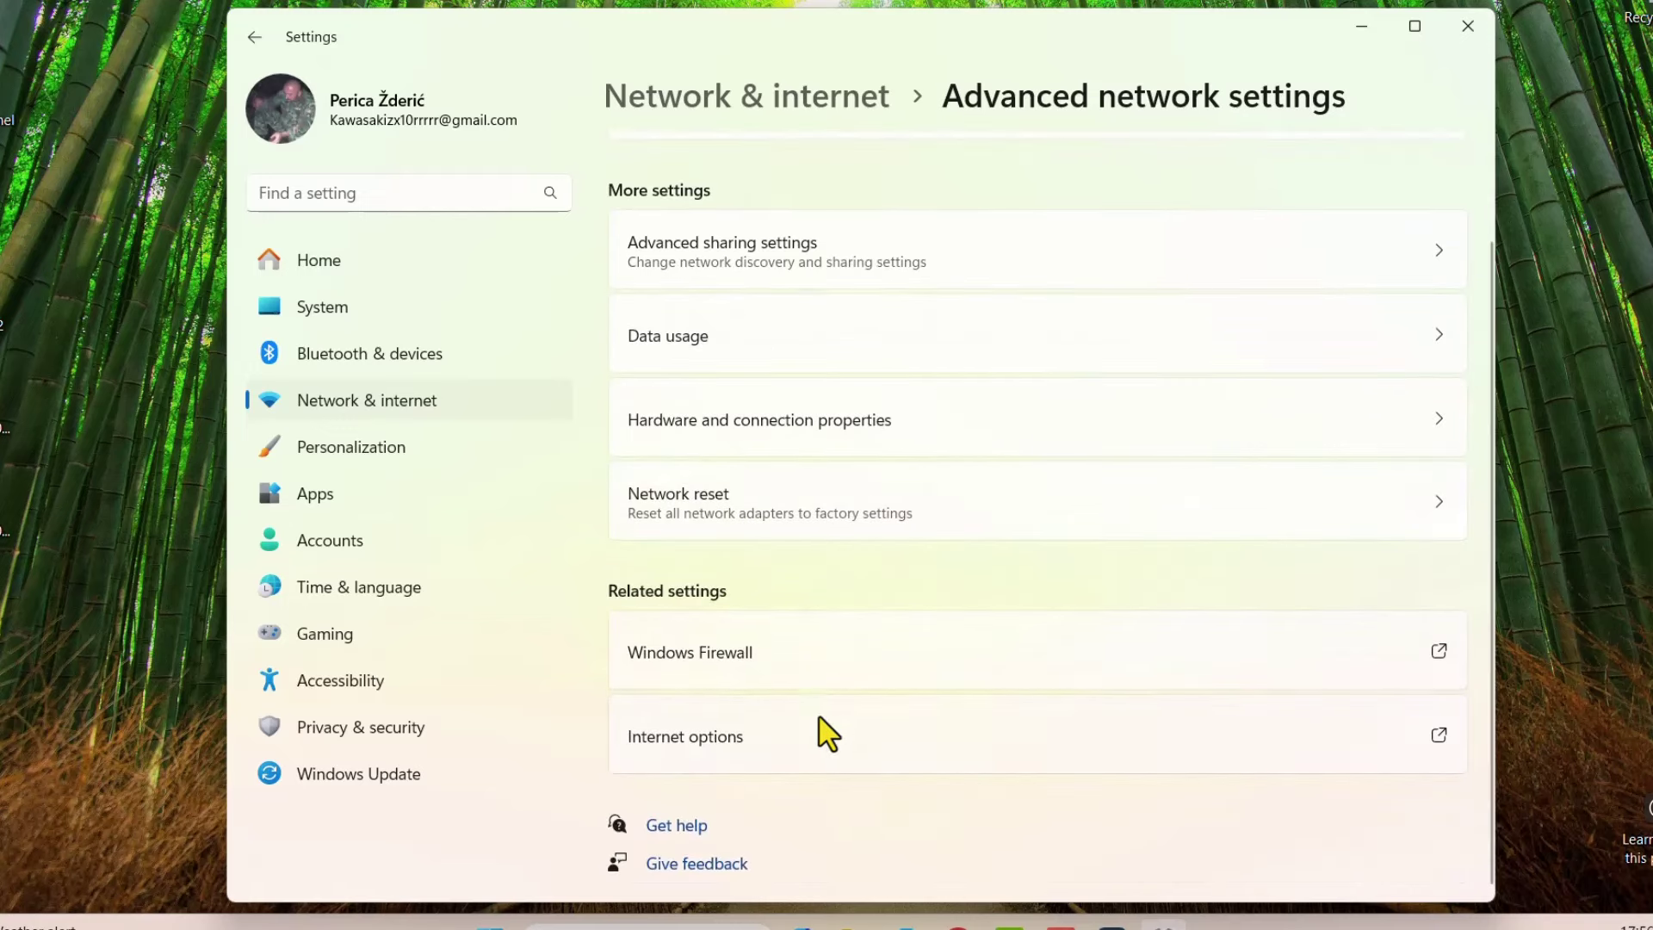
click(316, 266)
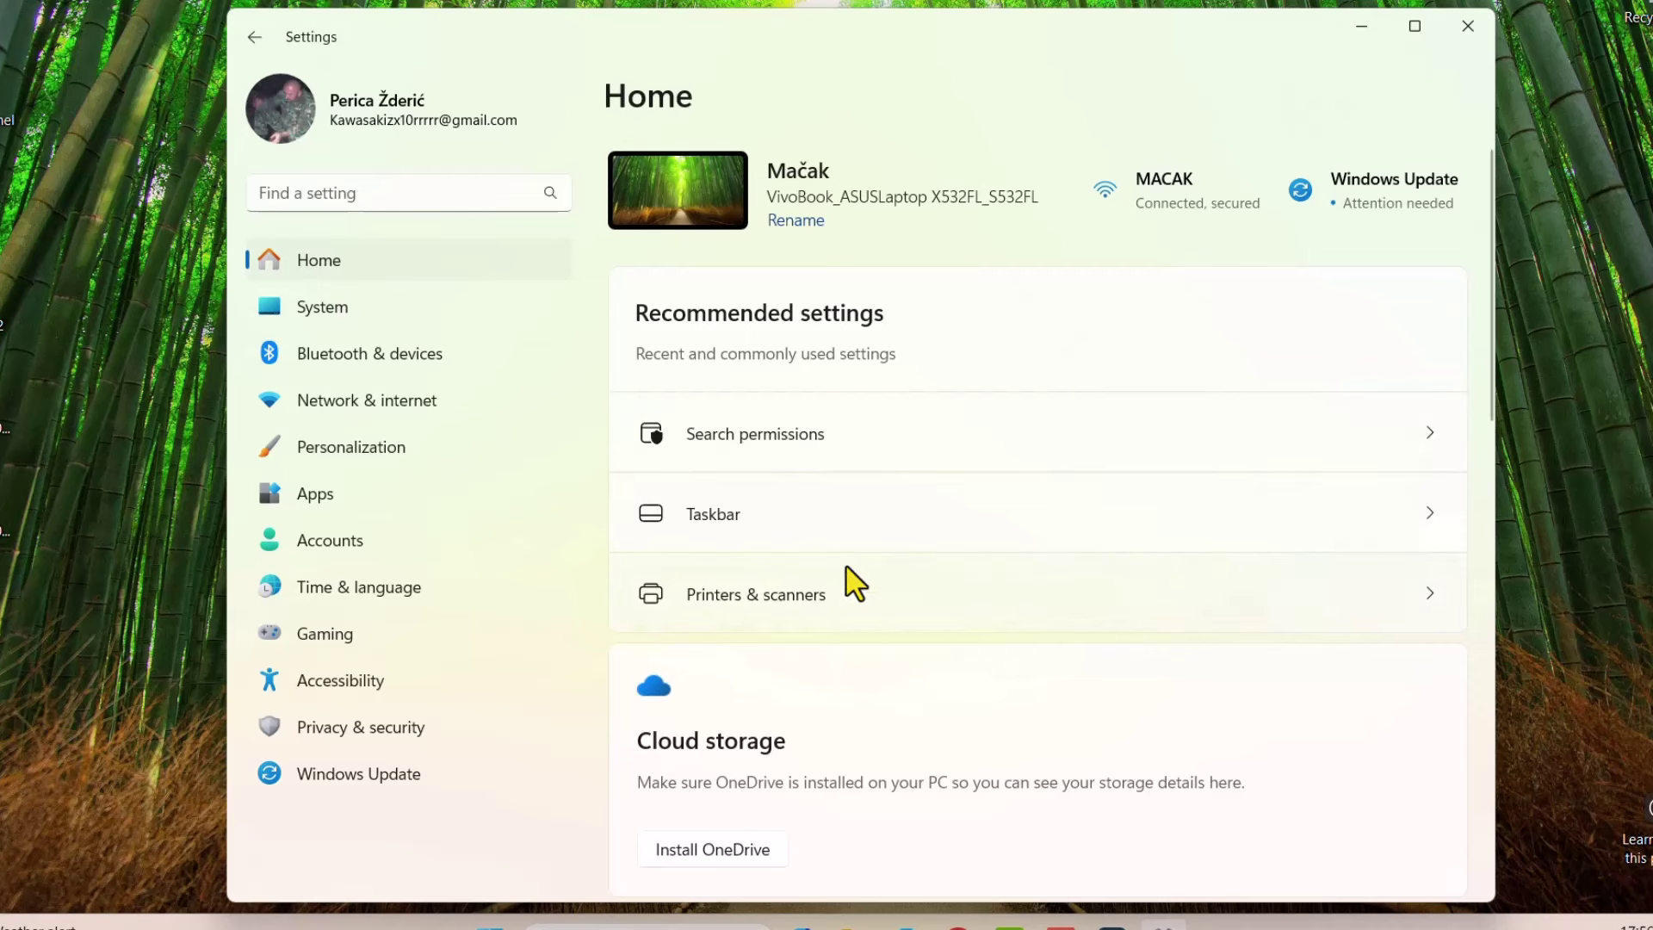
click(822, 447)
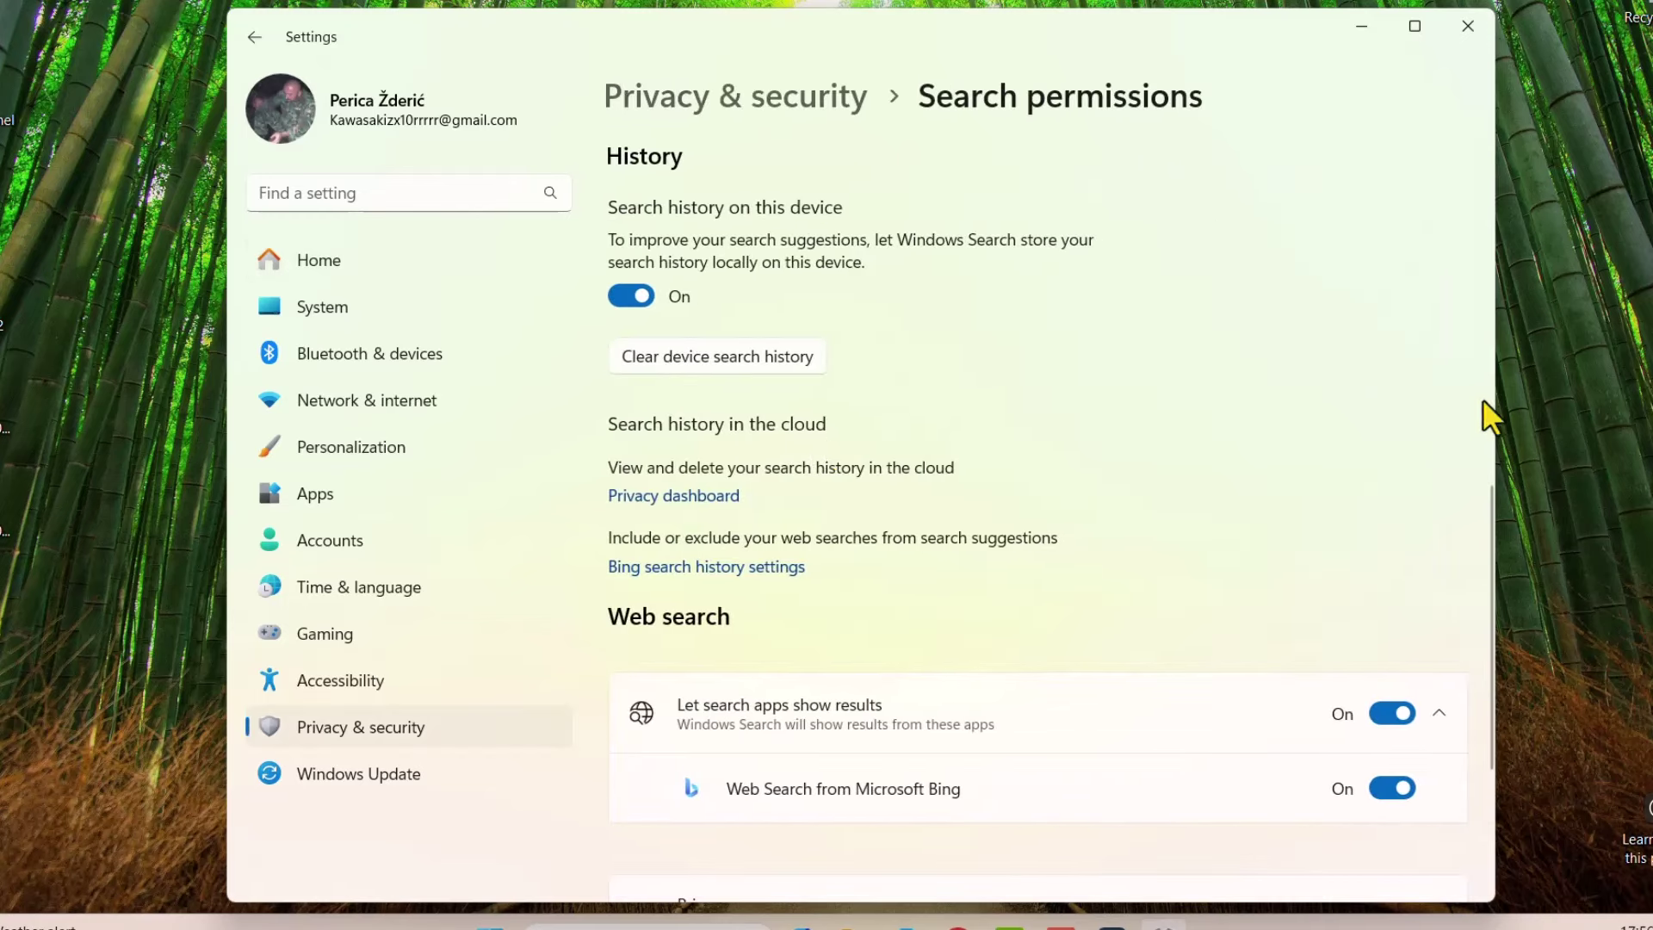
scroll(886, 432, down, 2)
scroll(977, 602, down, 1)
scroll(955, 605, down, 1)
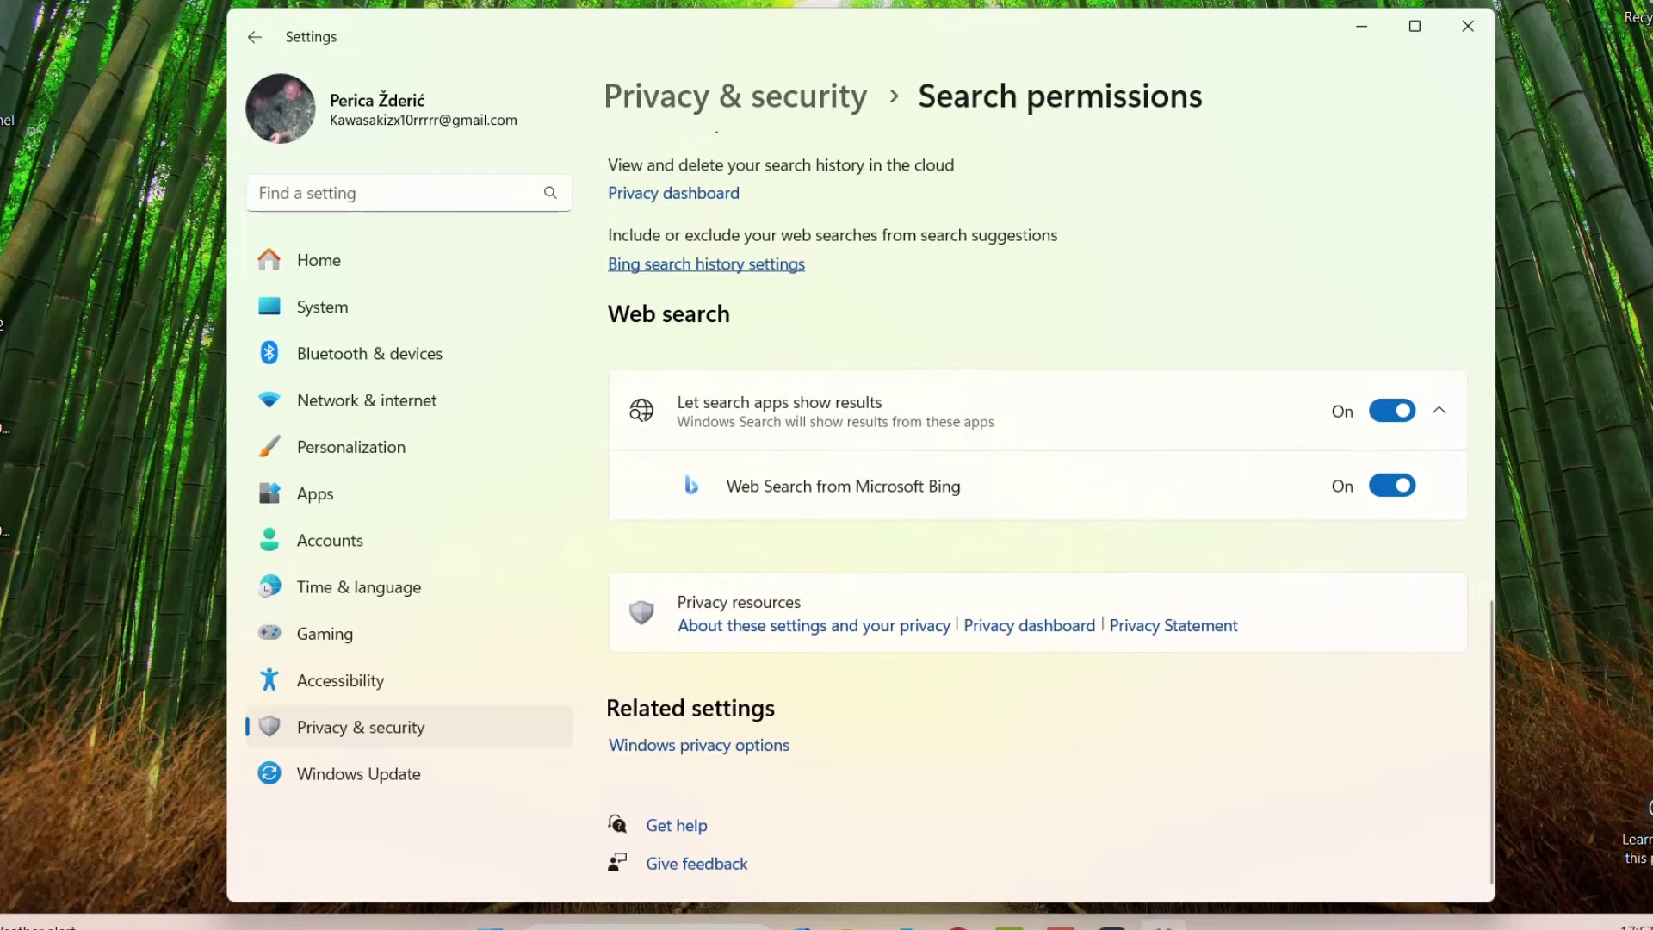
key(super+s)
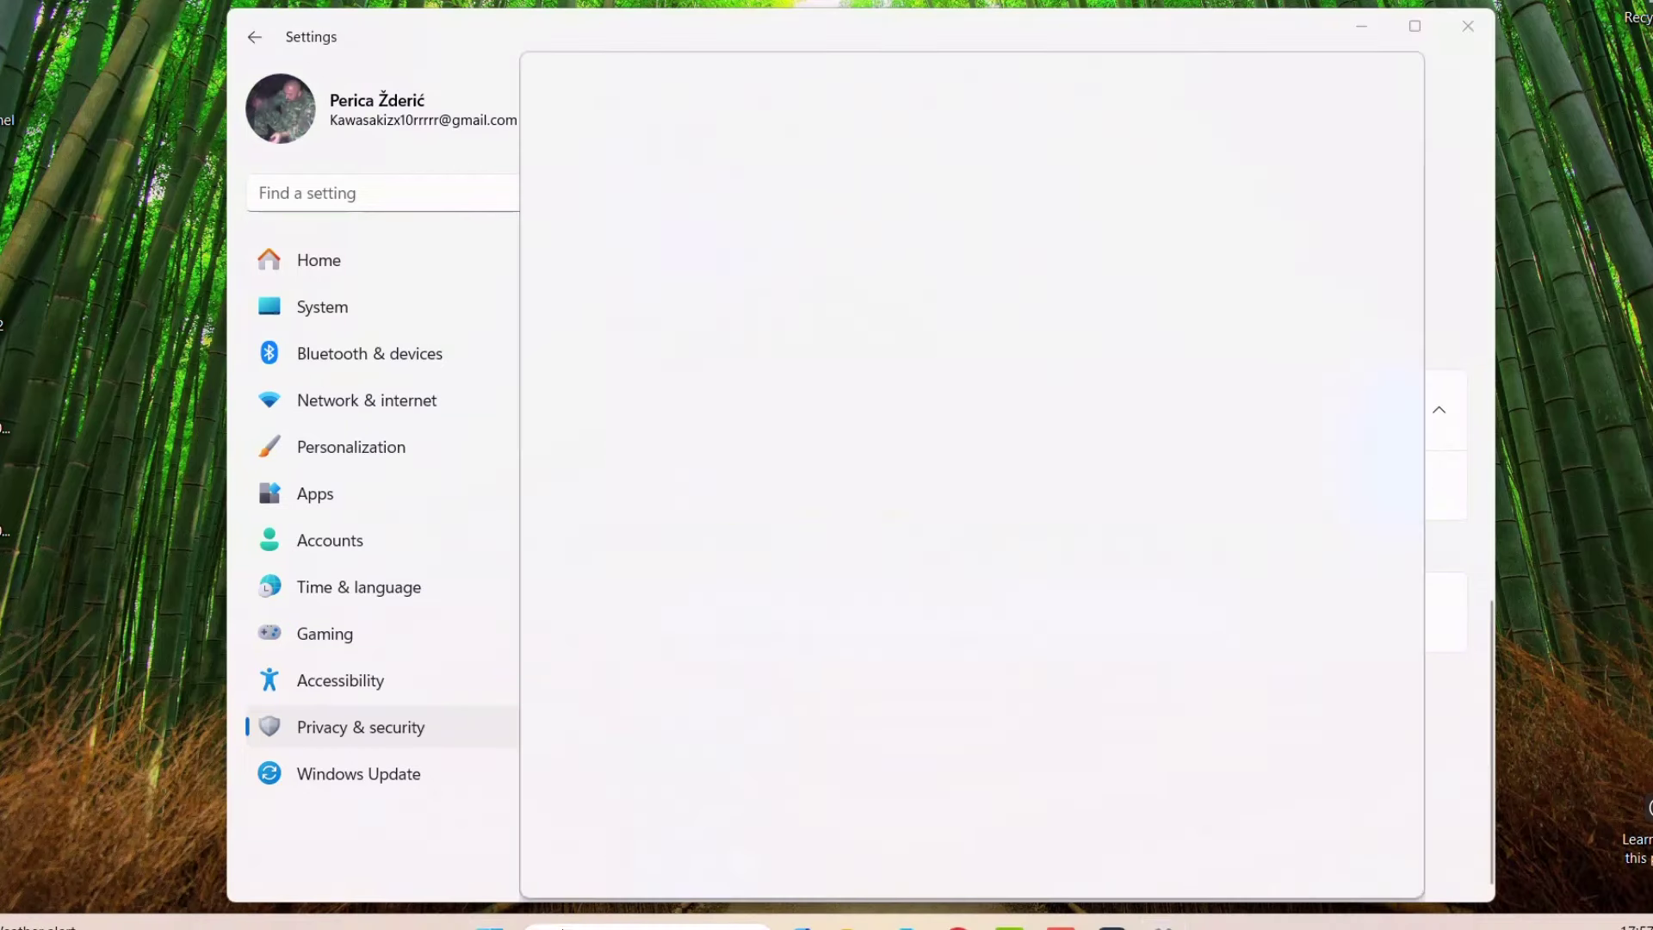
key(Escape)
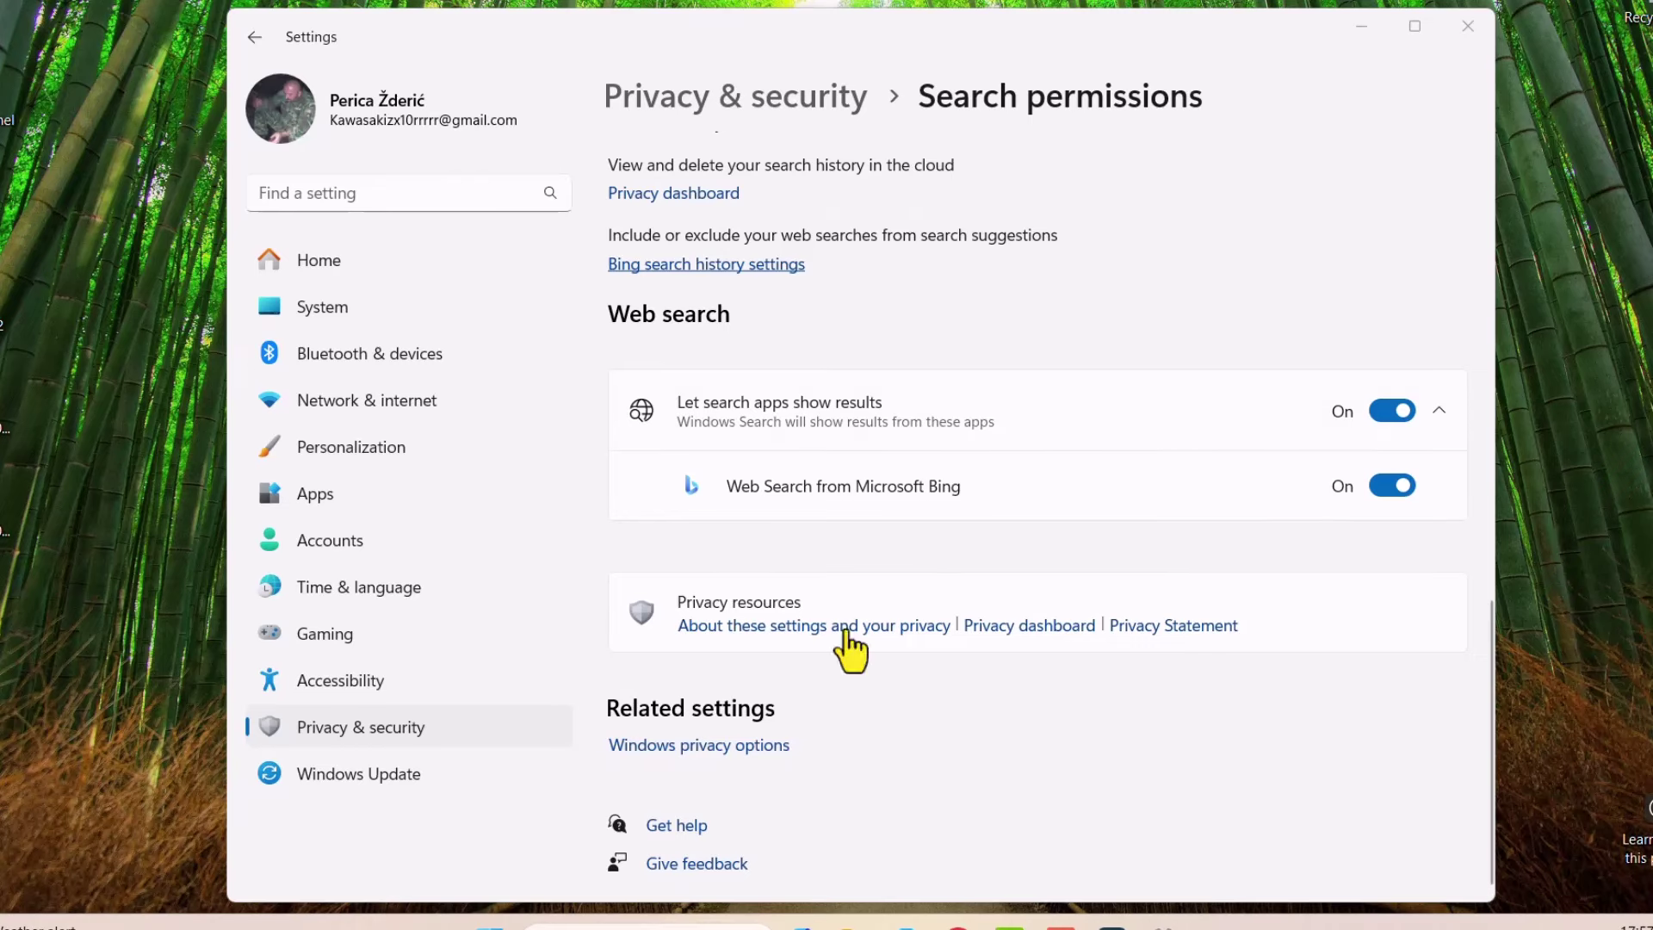
scroll(891, 613, up, 1)
scroll(861, 573, up, 3)
click(630, 455)
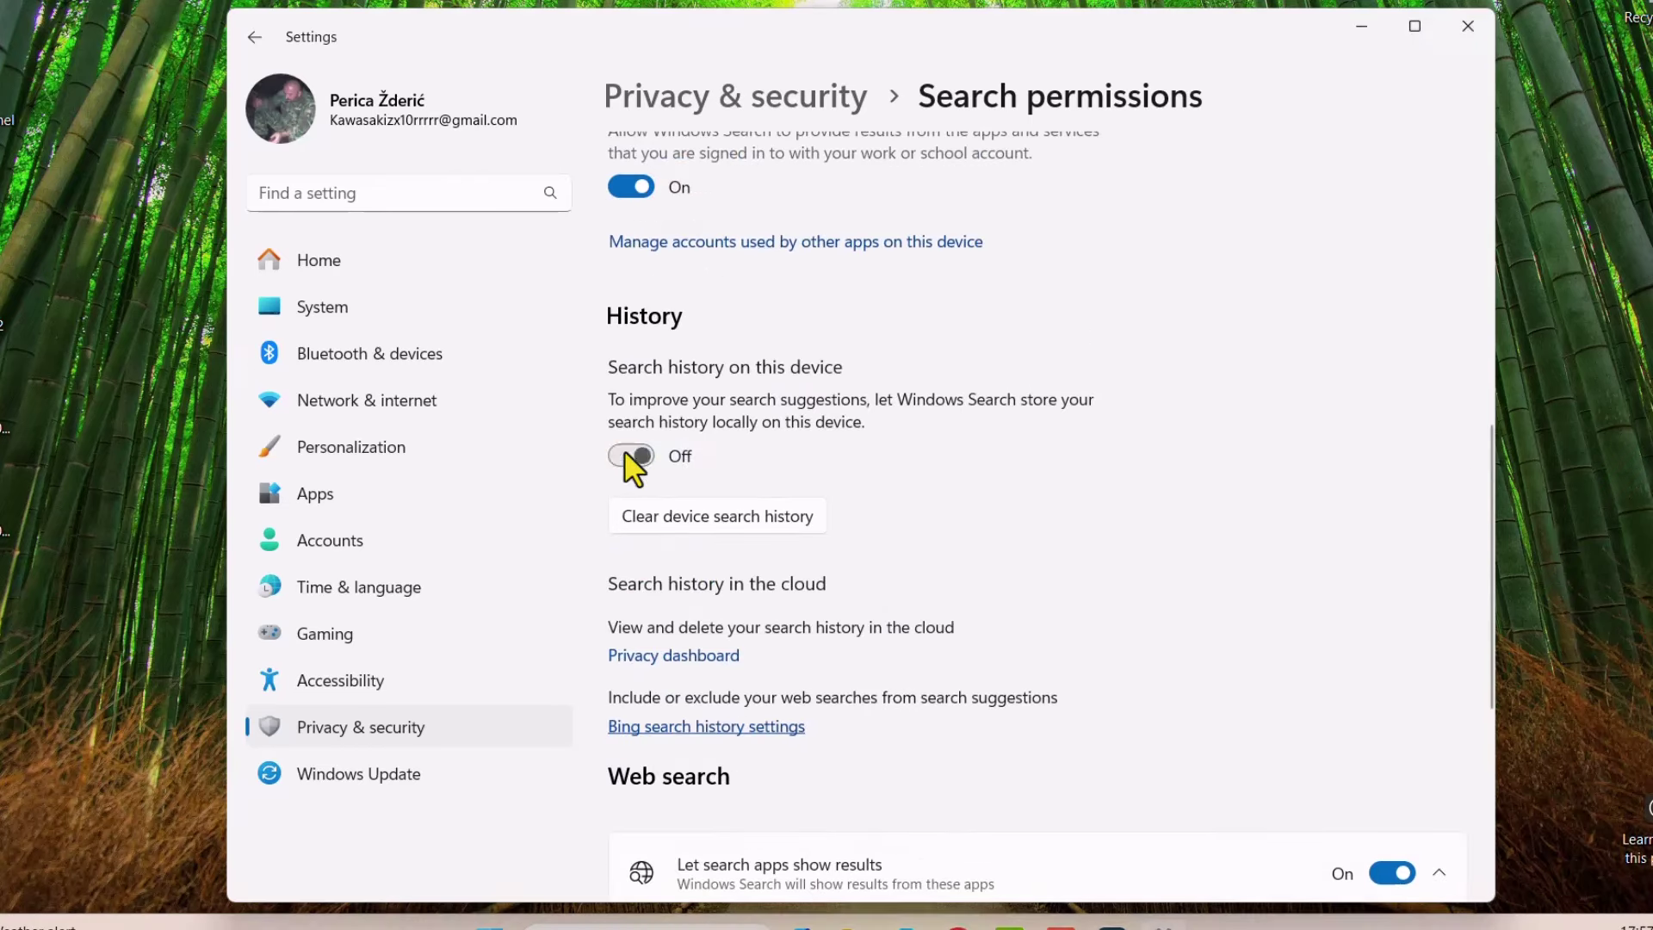
click(631, 456)
scroll(982, 652, down, 3)
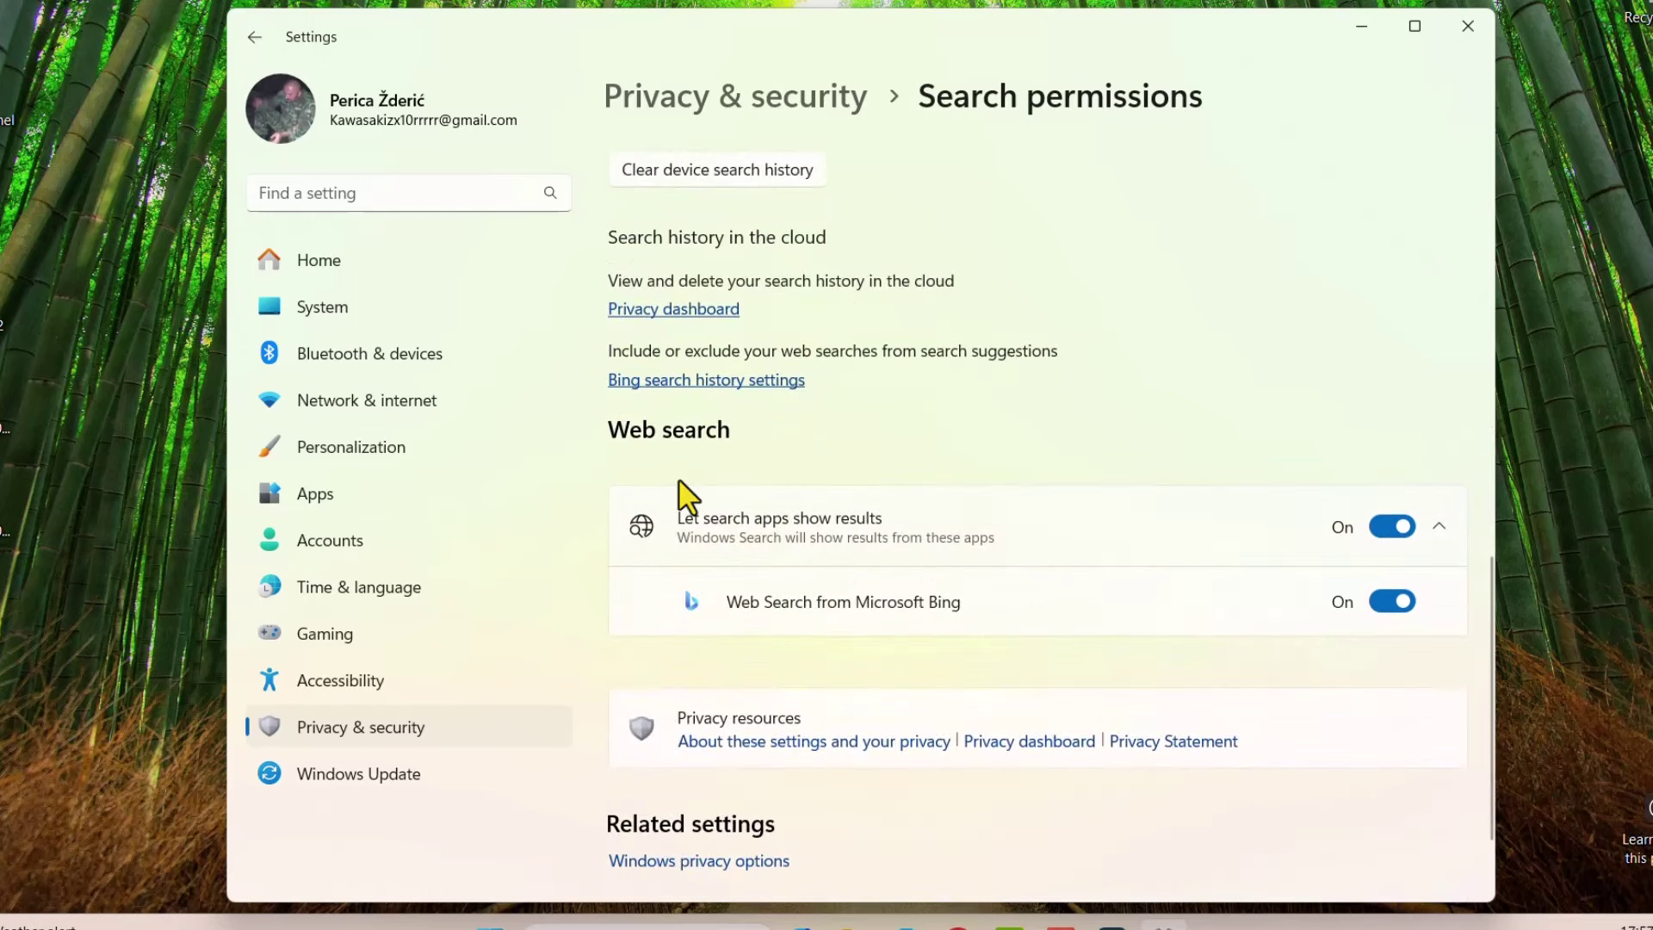
- Visit Network & internet and Personalization > Themes, opening and closing Mouse cursor properties
click(342, 279)
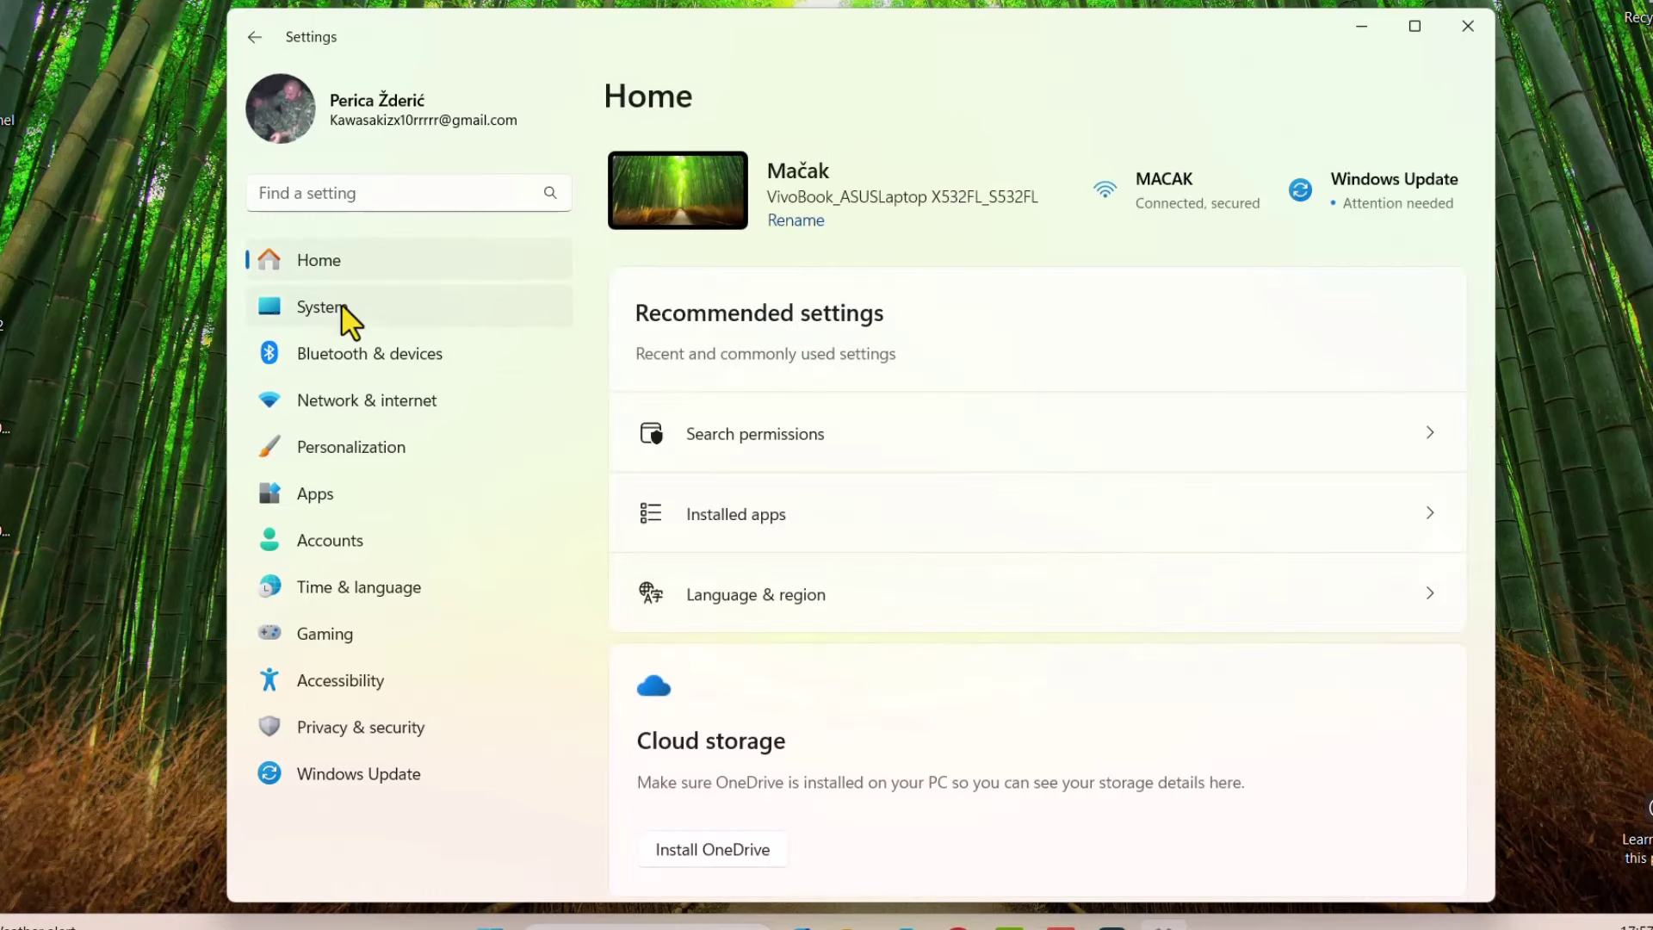
click(341, 410)
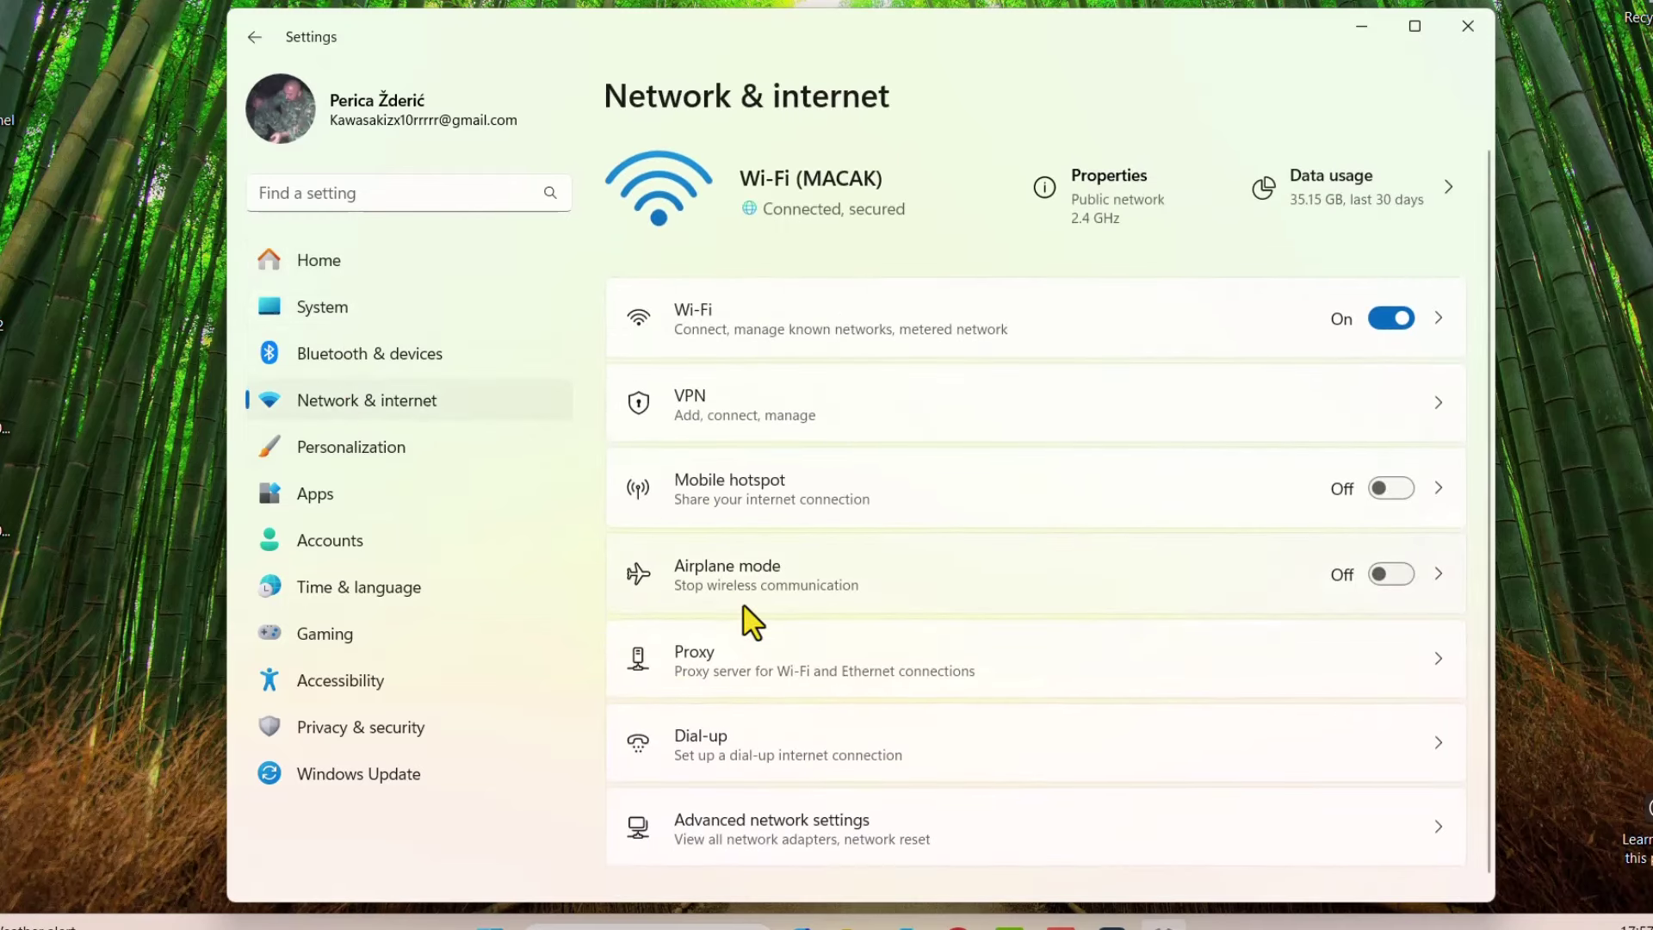
click(328, 453)
scroll(649, 794, down, 2)
scroll(694, 818, down, 1)
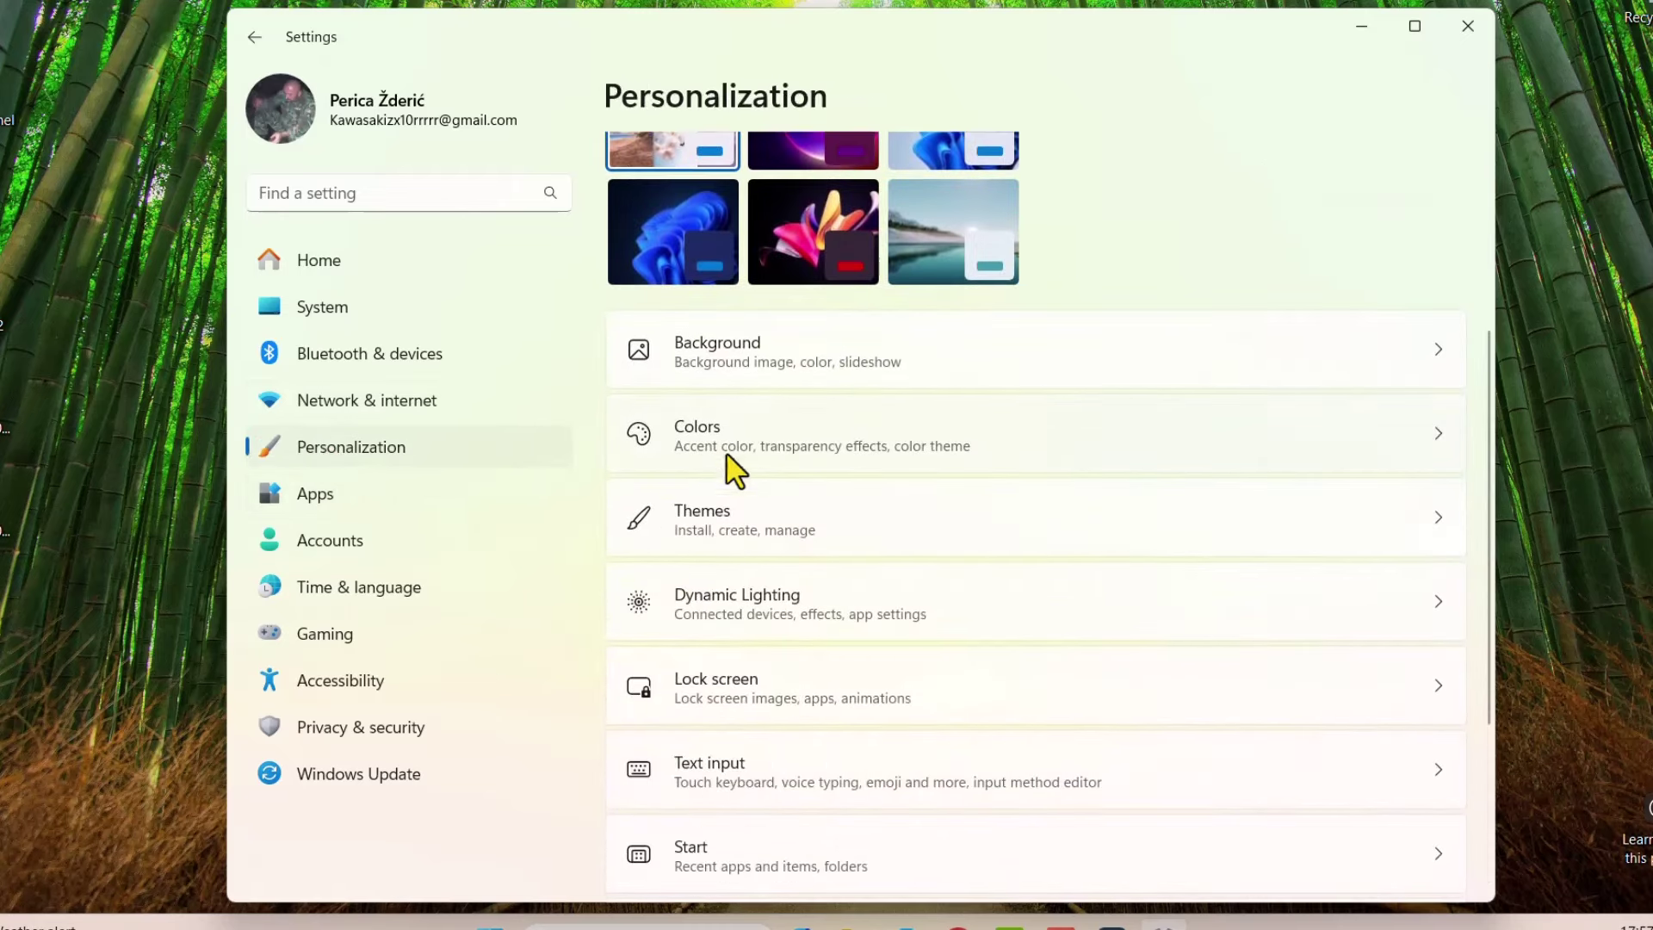
click(747, 548)
click(940, 488)
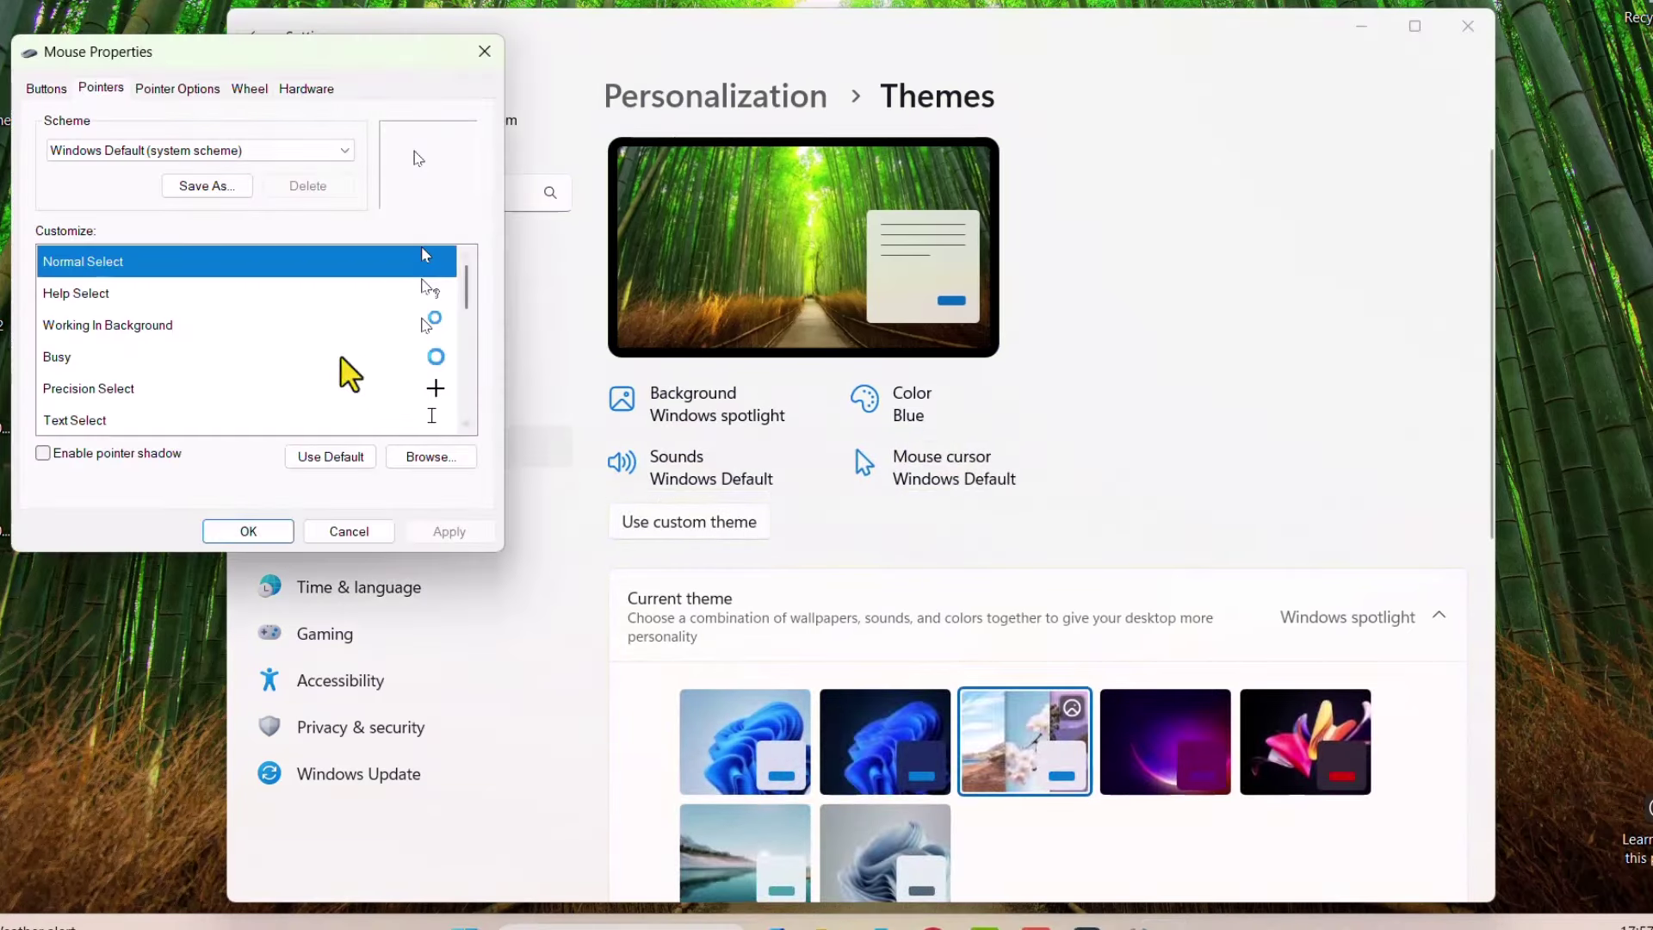
click(247, 533)
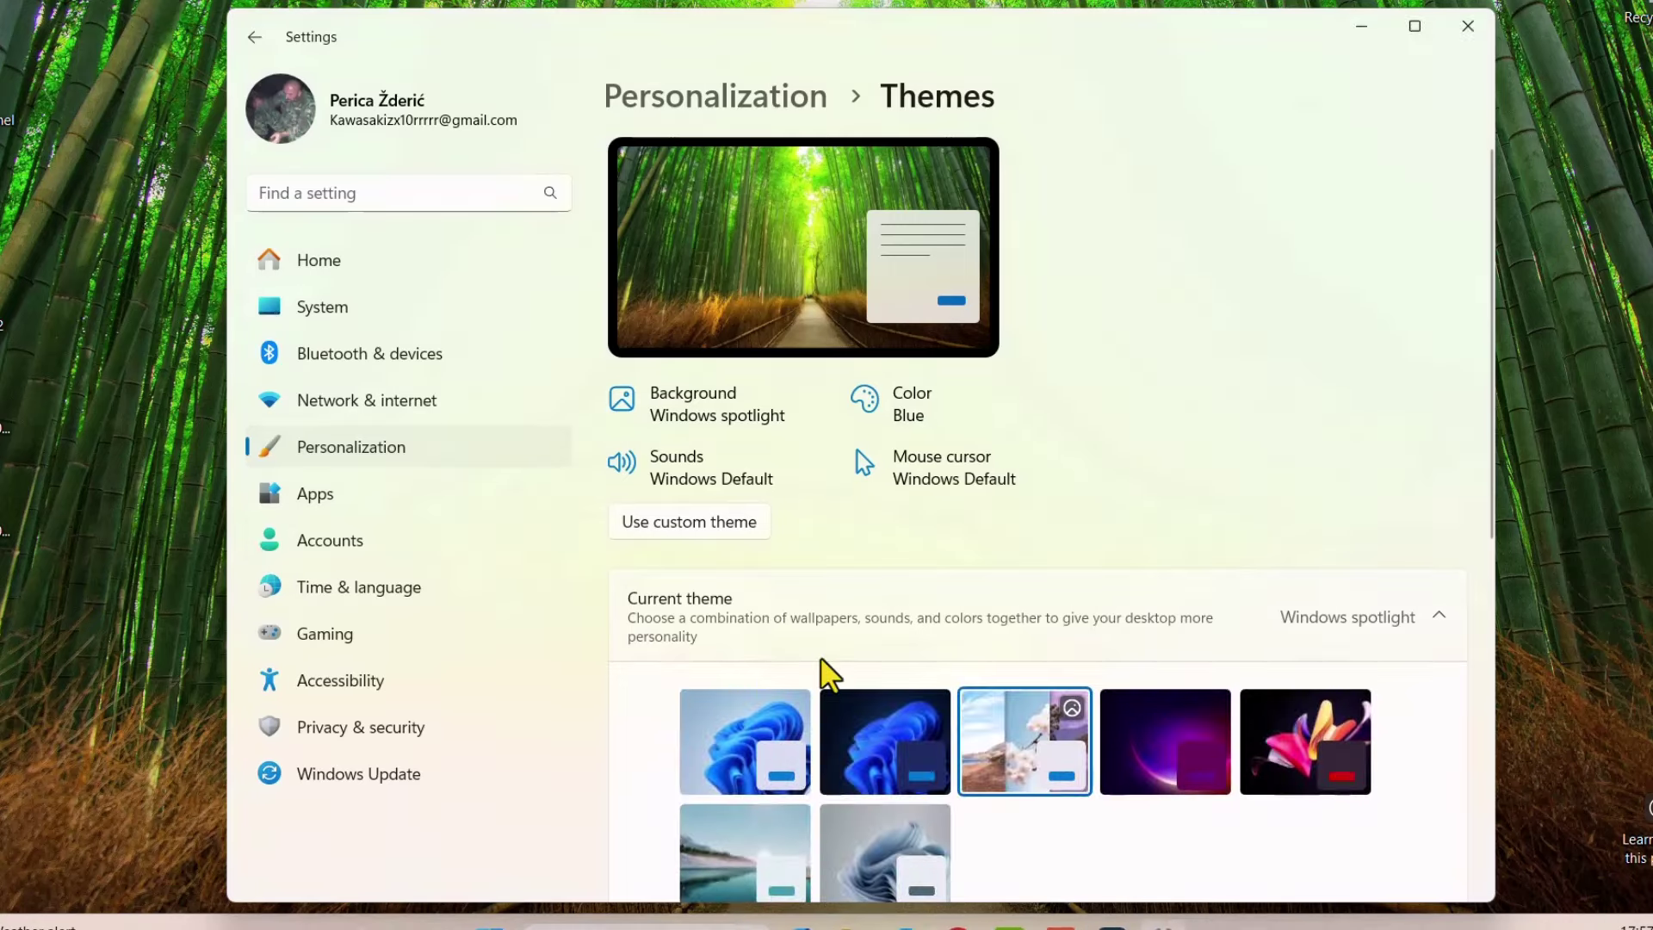
scroll(1125, 505, down, 1)
scroll(668, 551, down, 3)
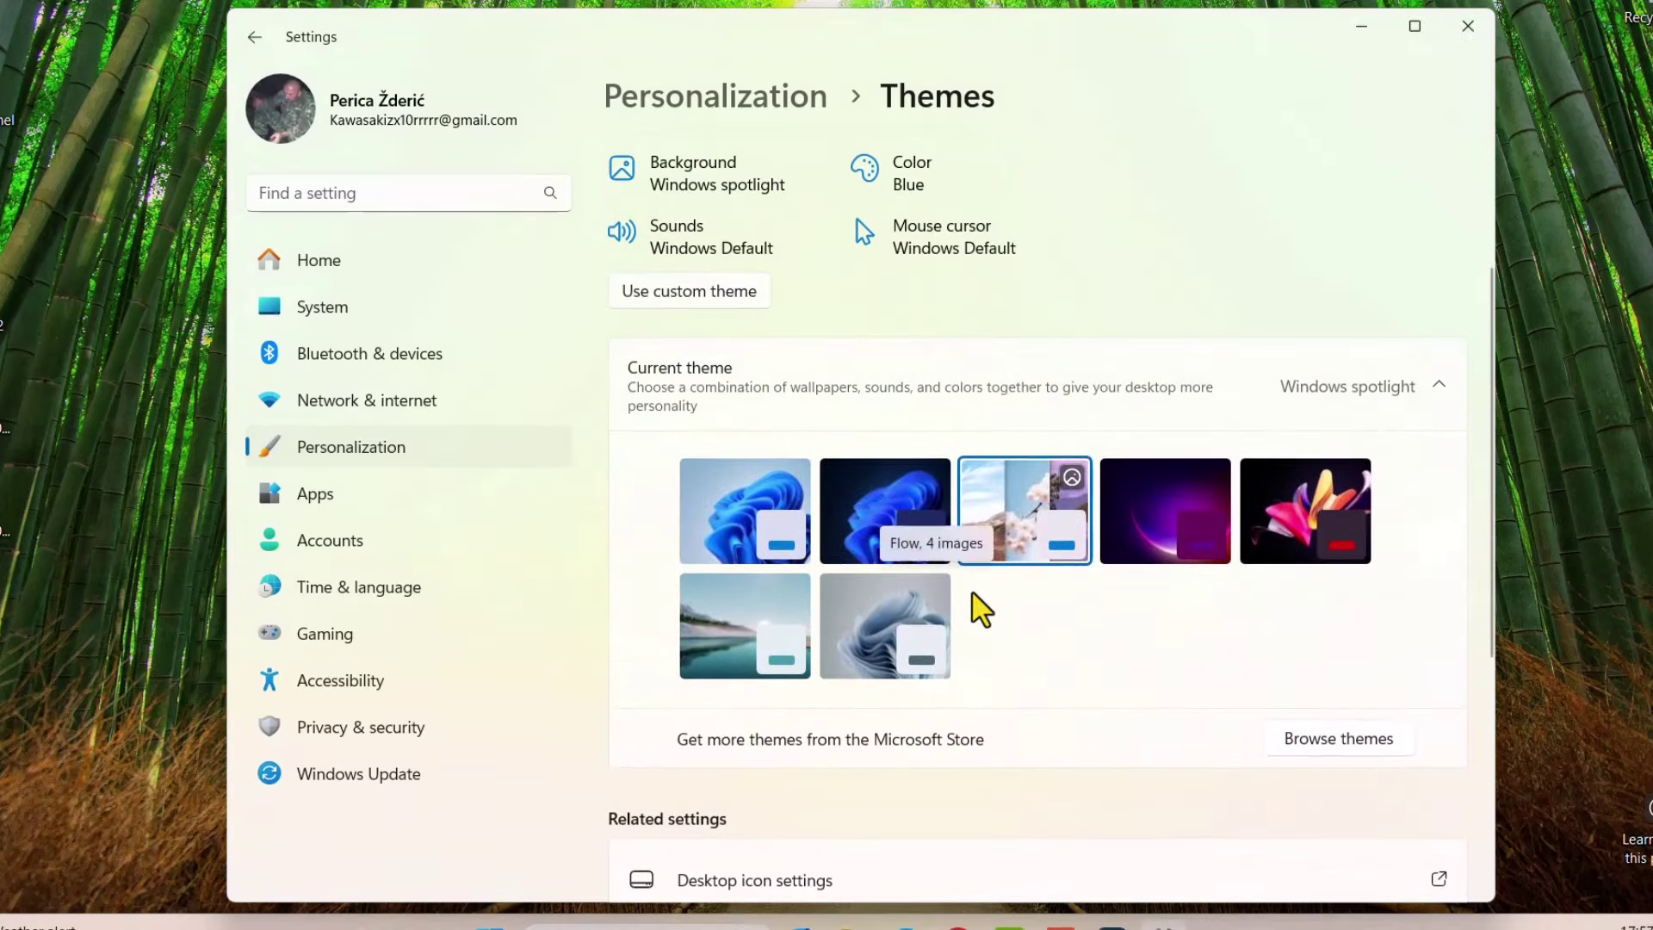
scroll(956, 601, down, 3)
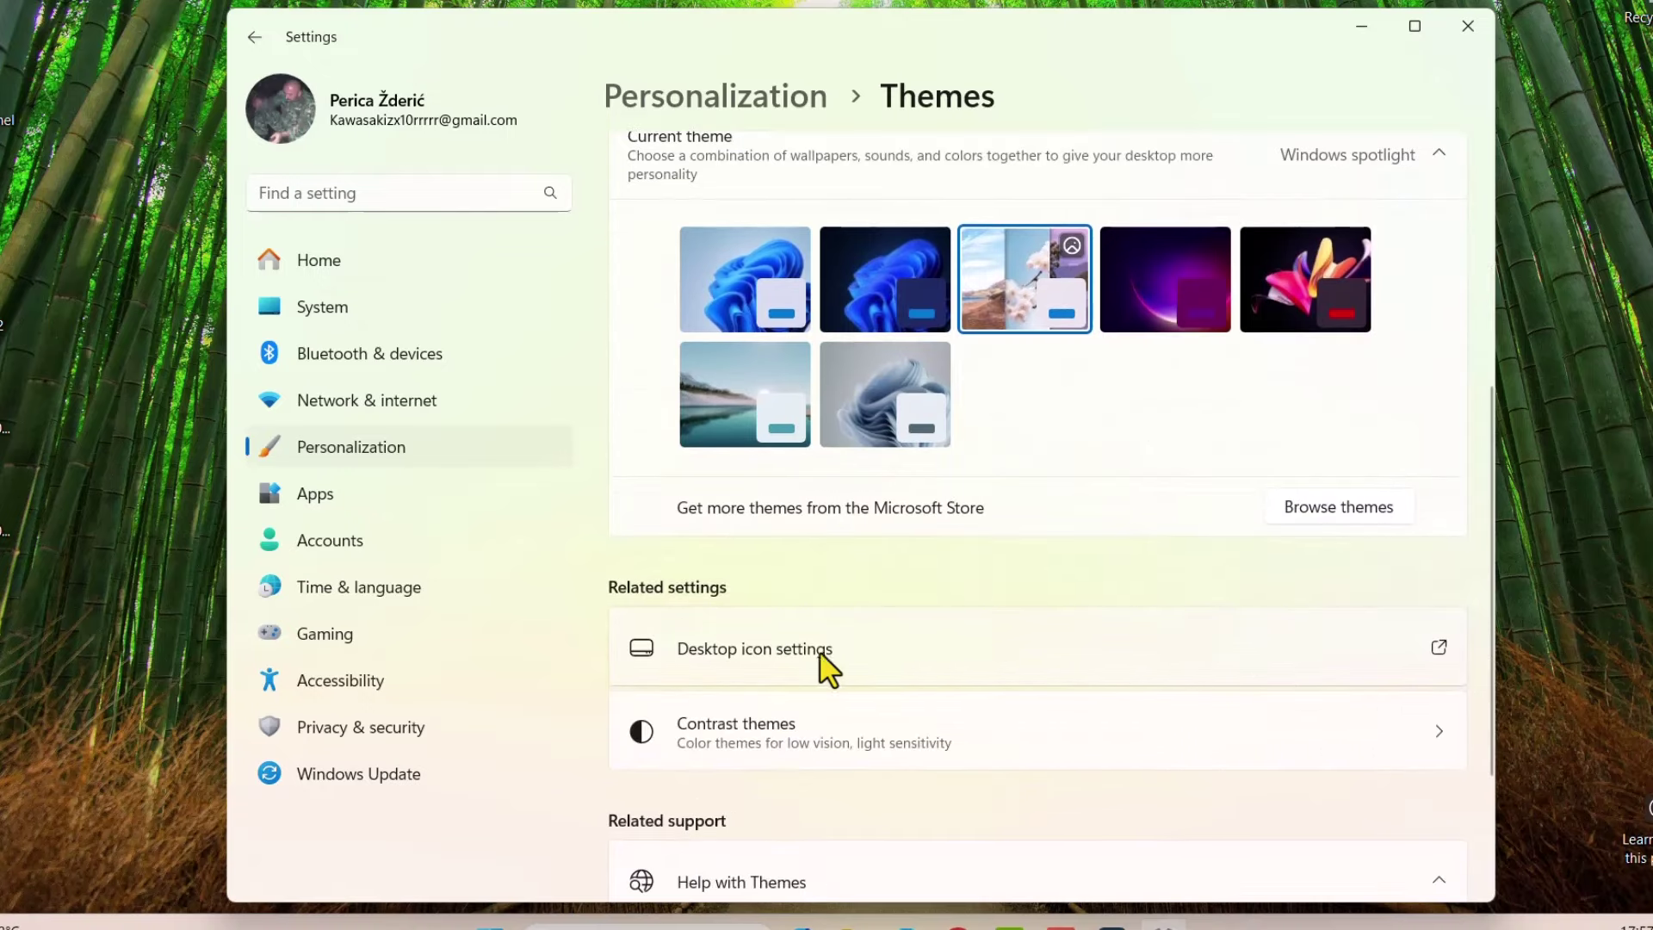
- View the Searching Windows page under Privacy & security, then go back
click(333, 744)
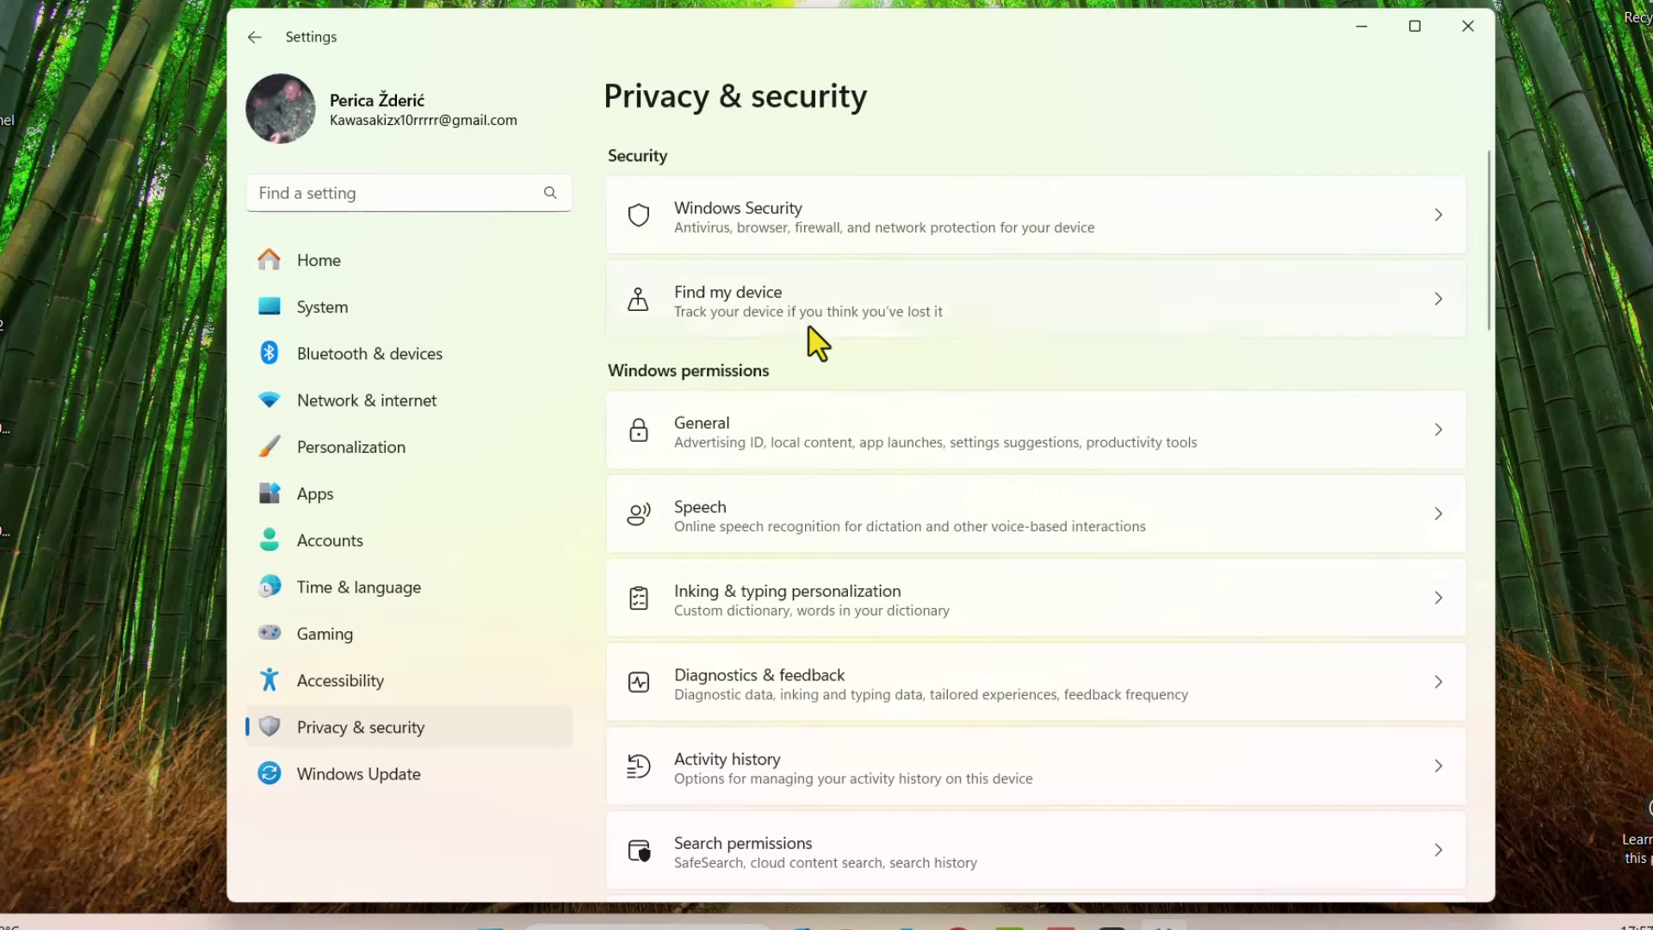
scroll(805, 384, down, 3)
scroll(833, 465, down, 3)
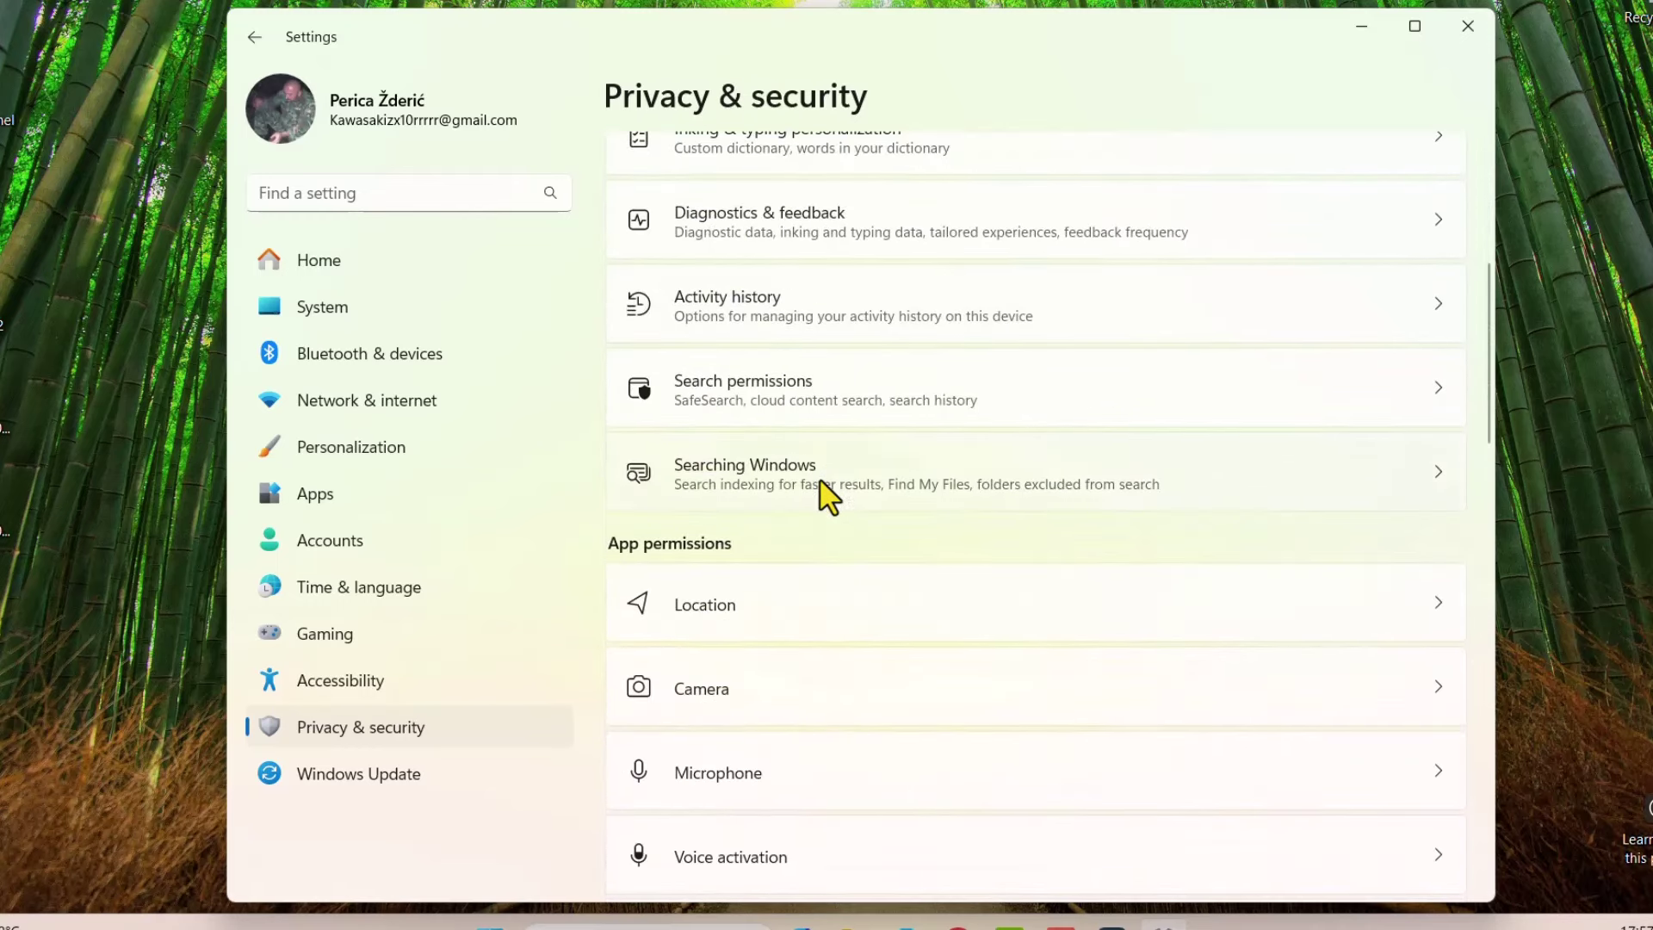
click(827, 491)
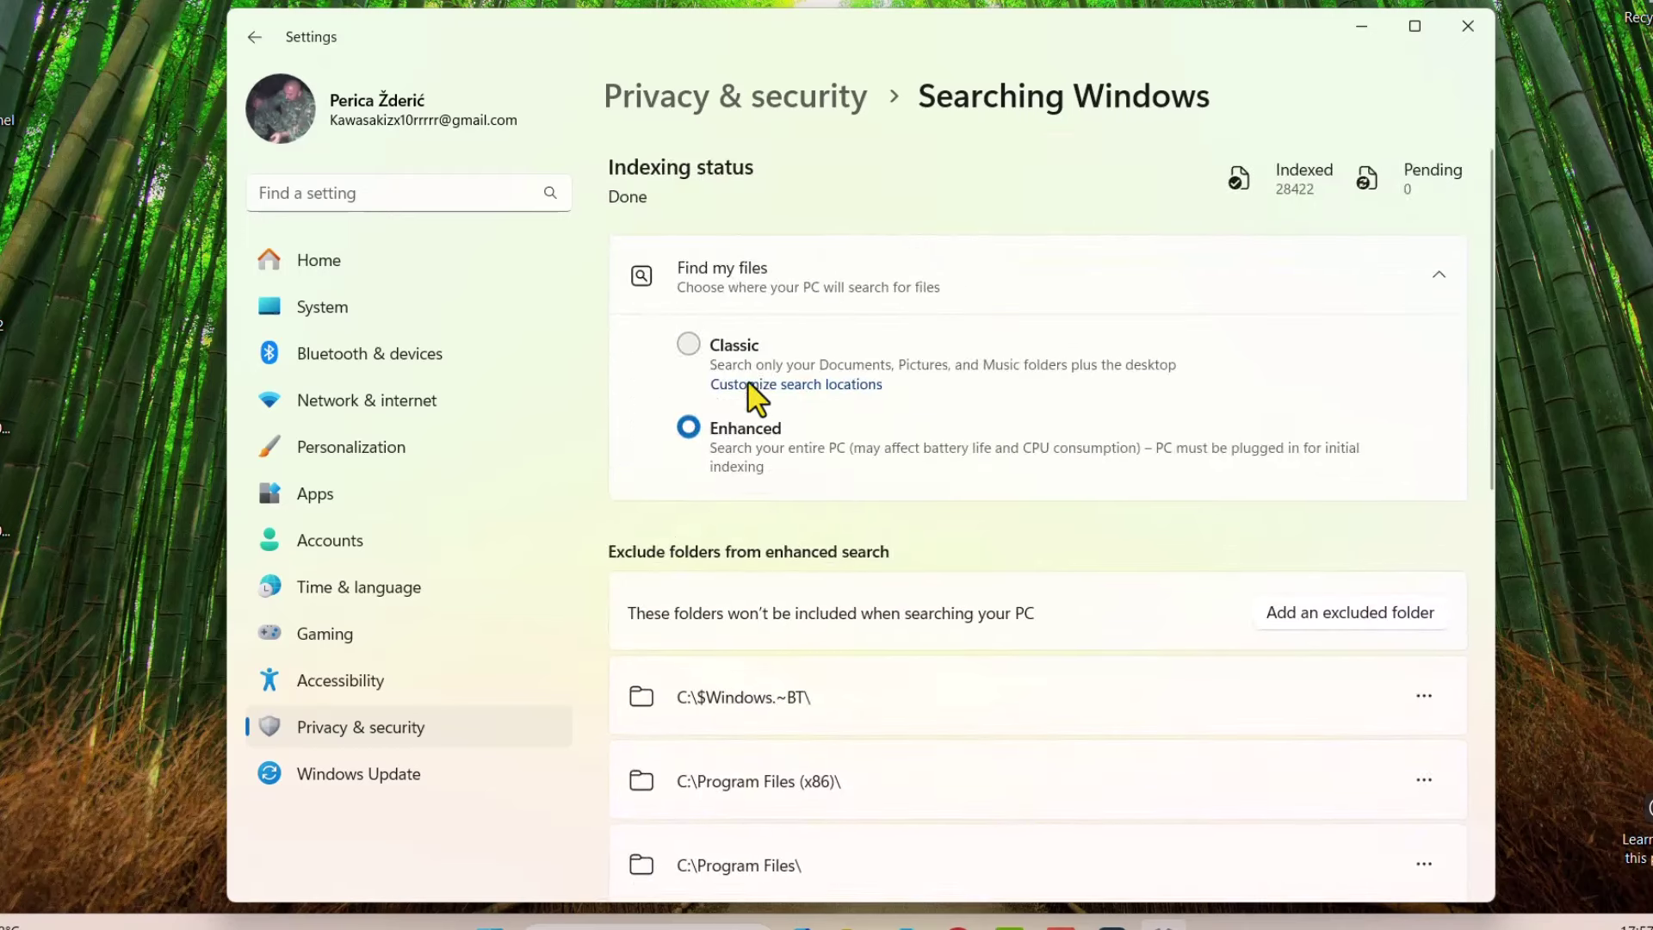
click(253, 39)
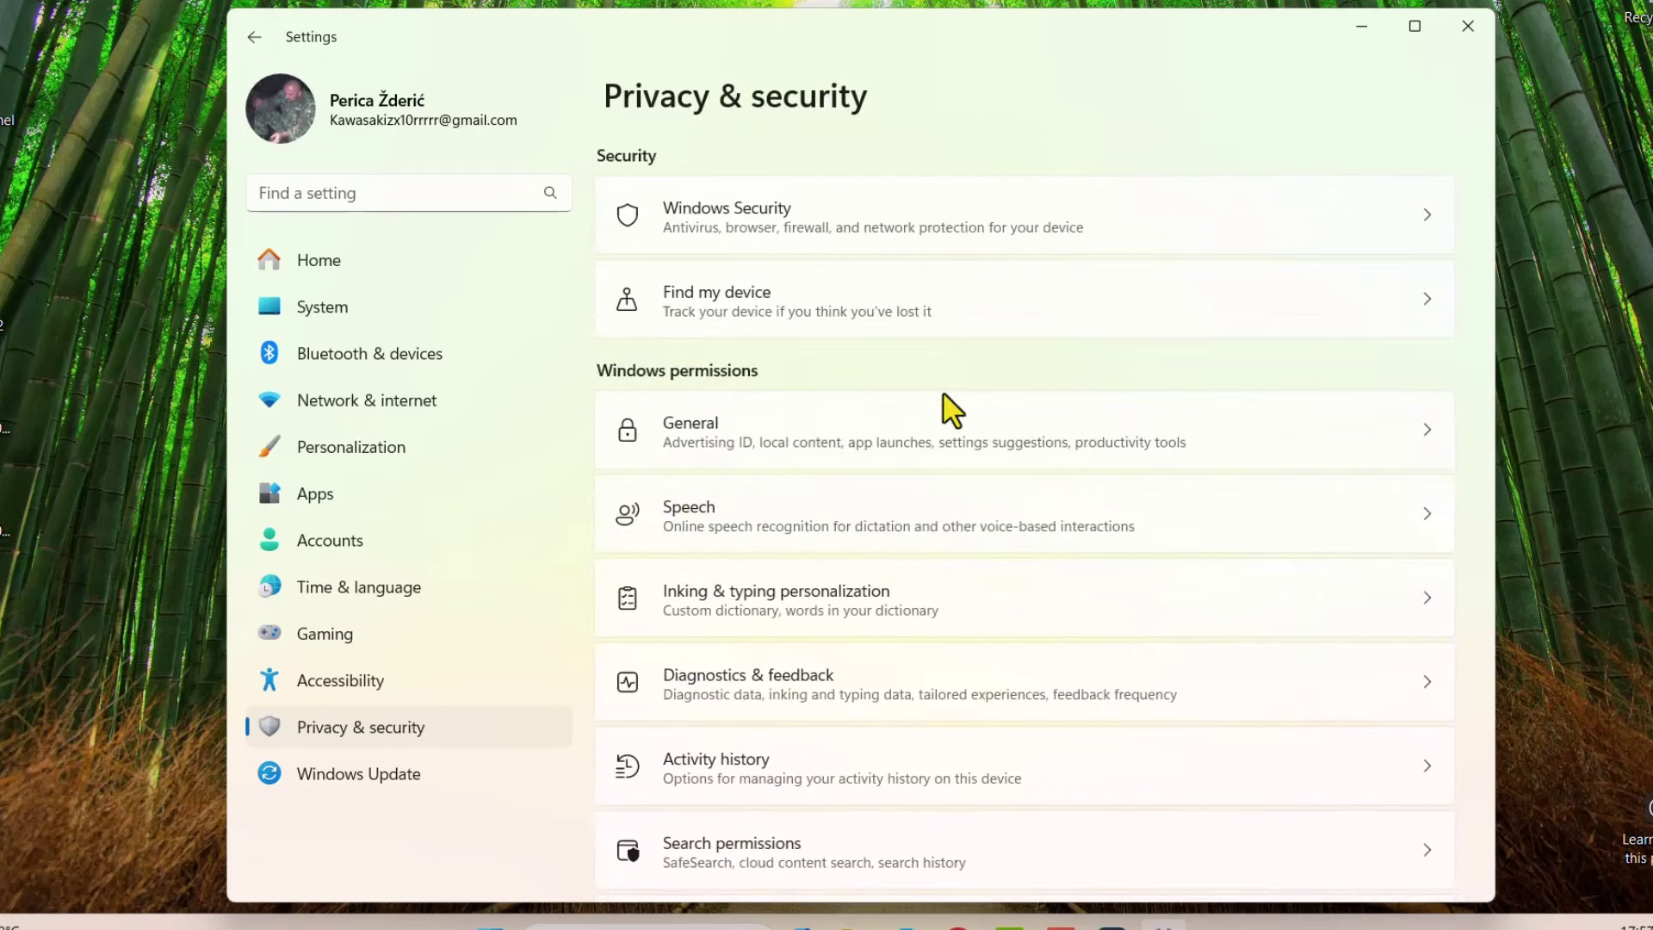
scroll(853, 517, down, 3)
scroll(762, 581, down, 3)
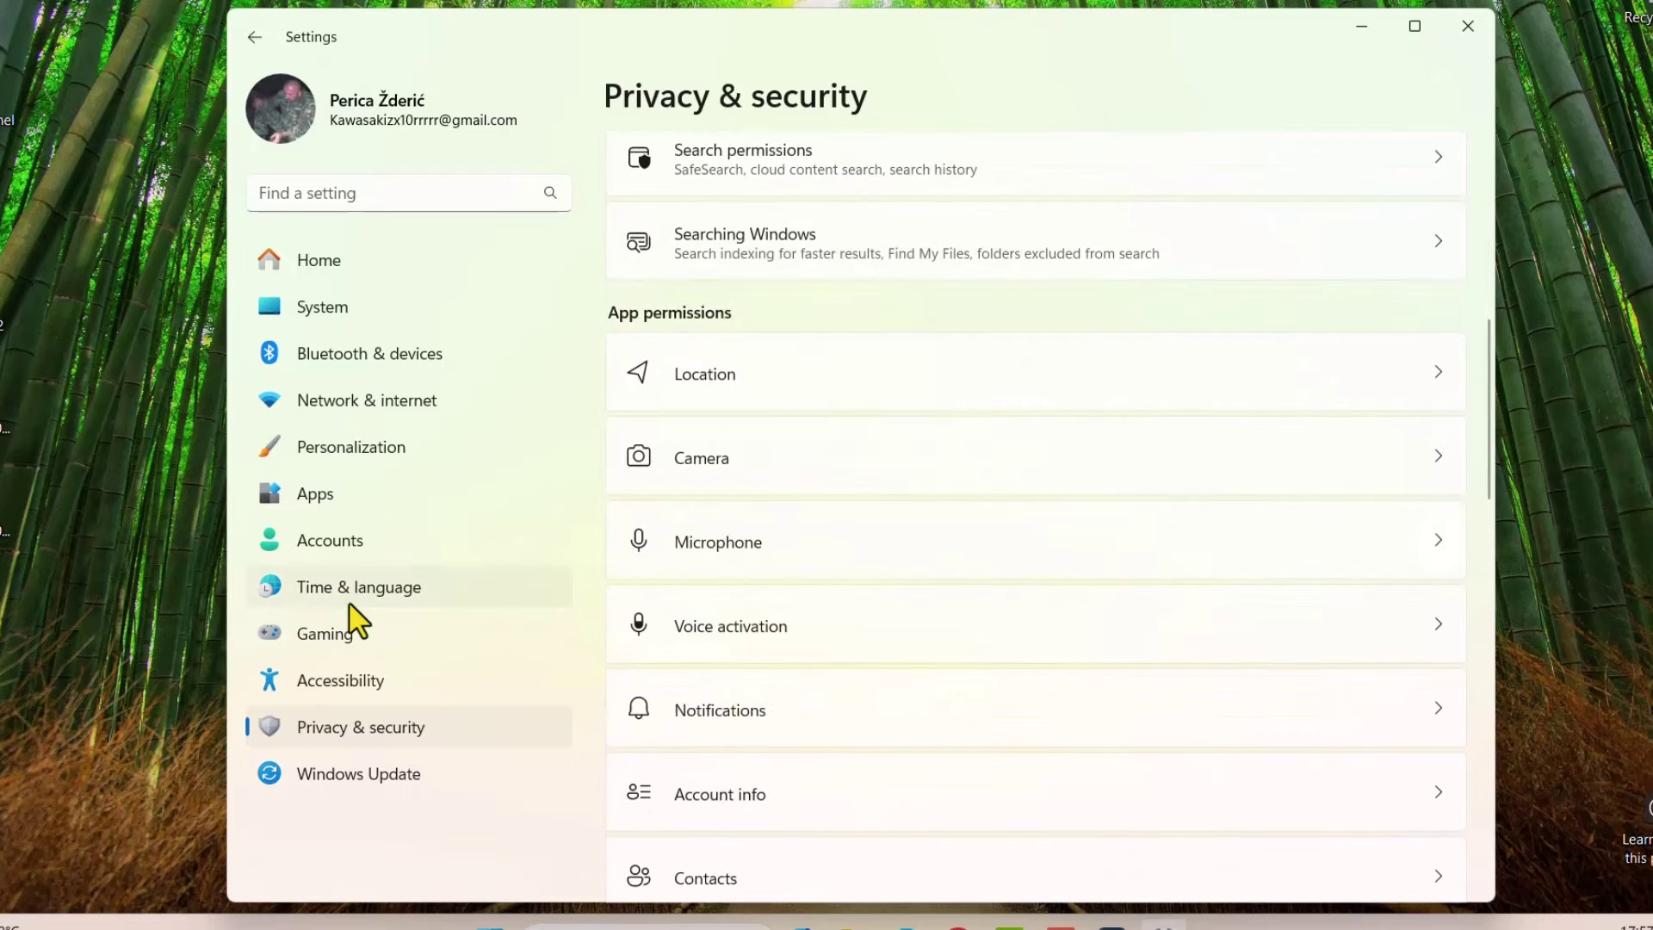
- Choose the black style in Accessibility > Mouse pointer and touch, then open the Mouse page
click(346, 685)
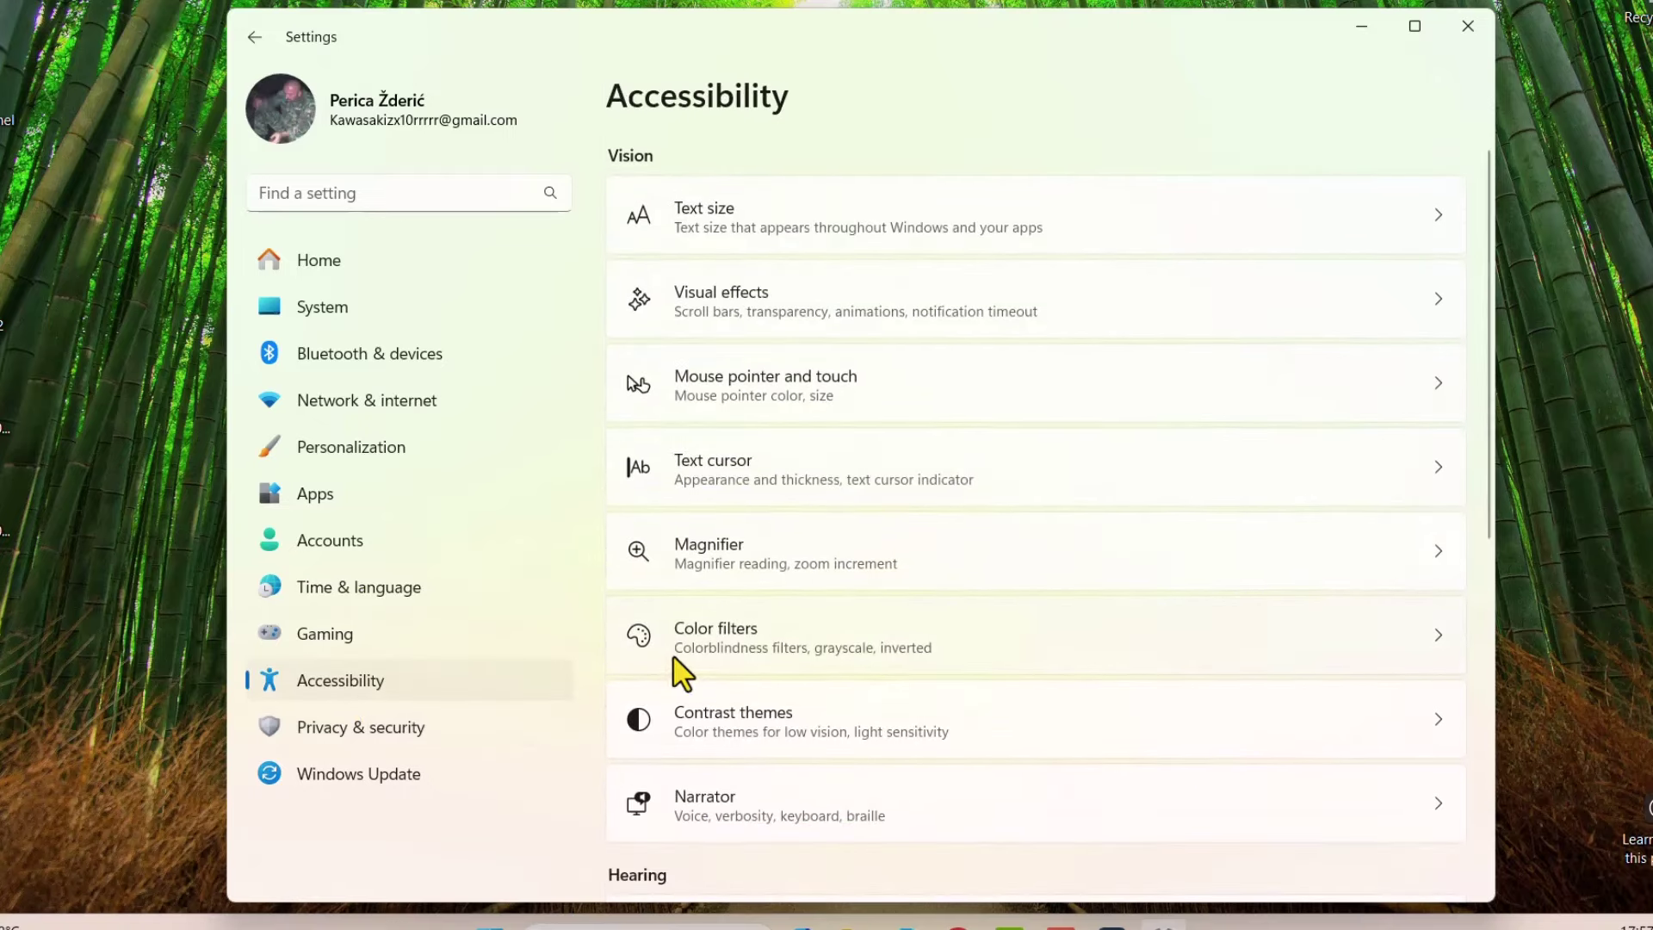
click(726, 393)
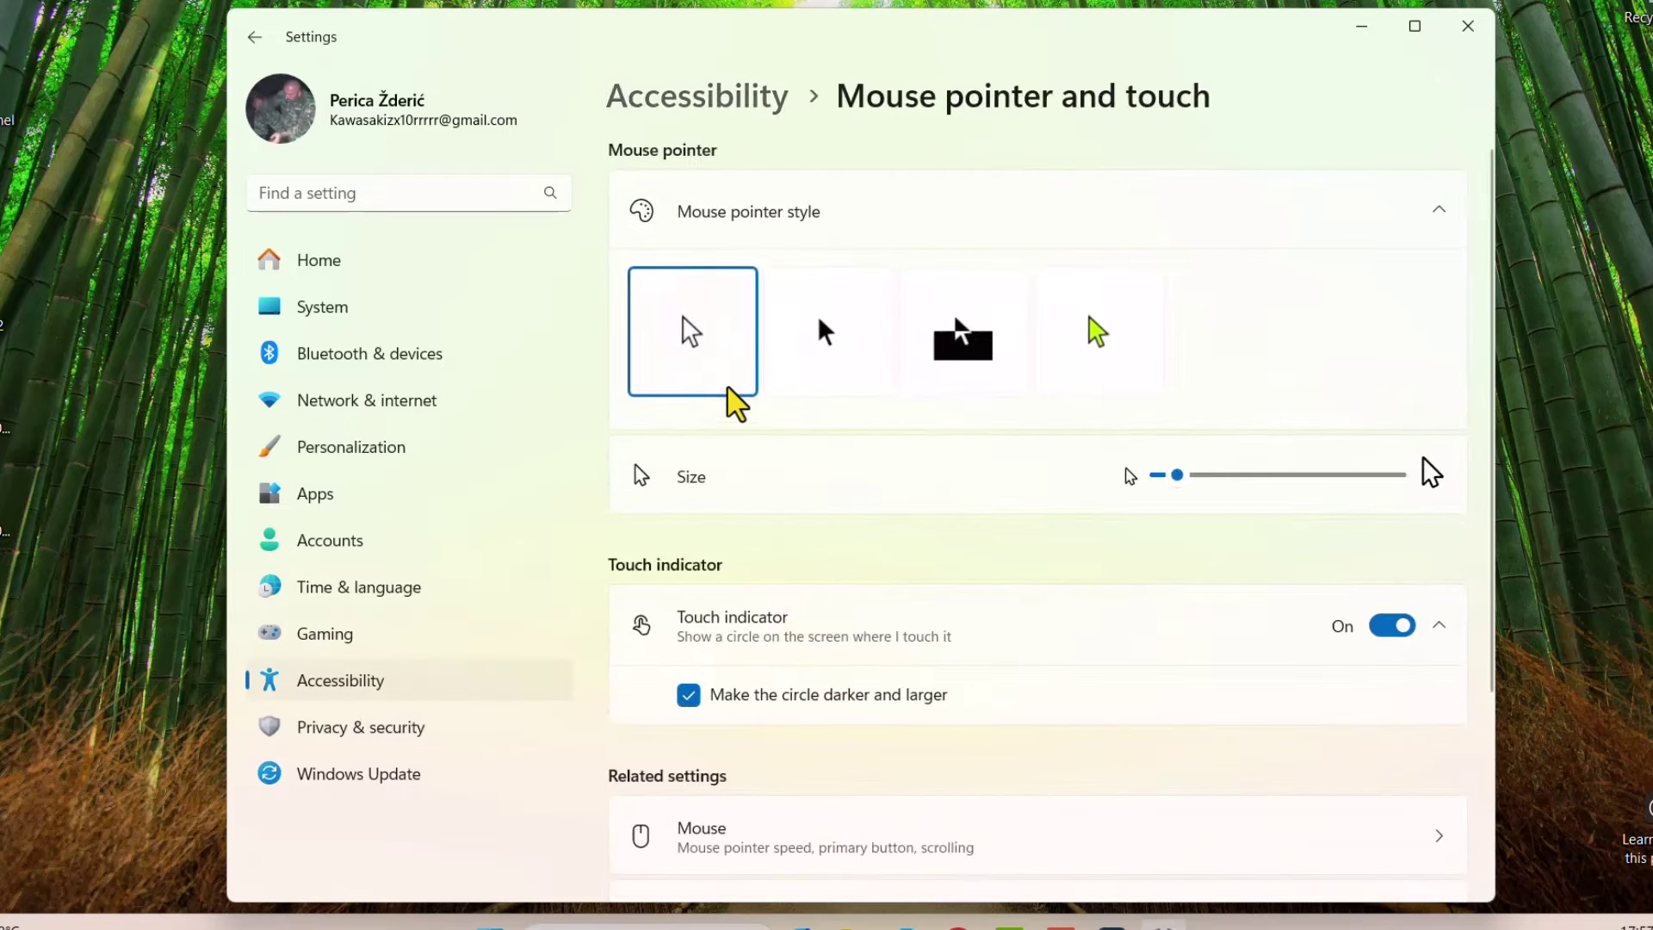
click(819, 339)
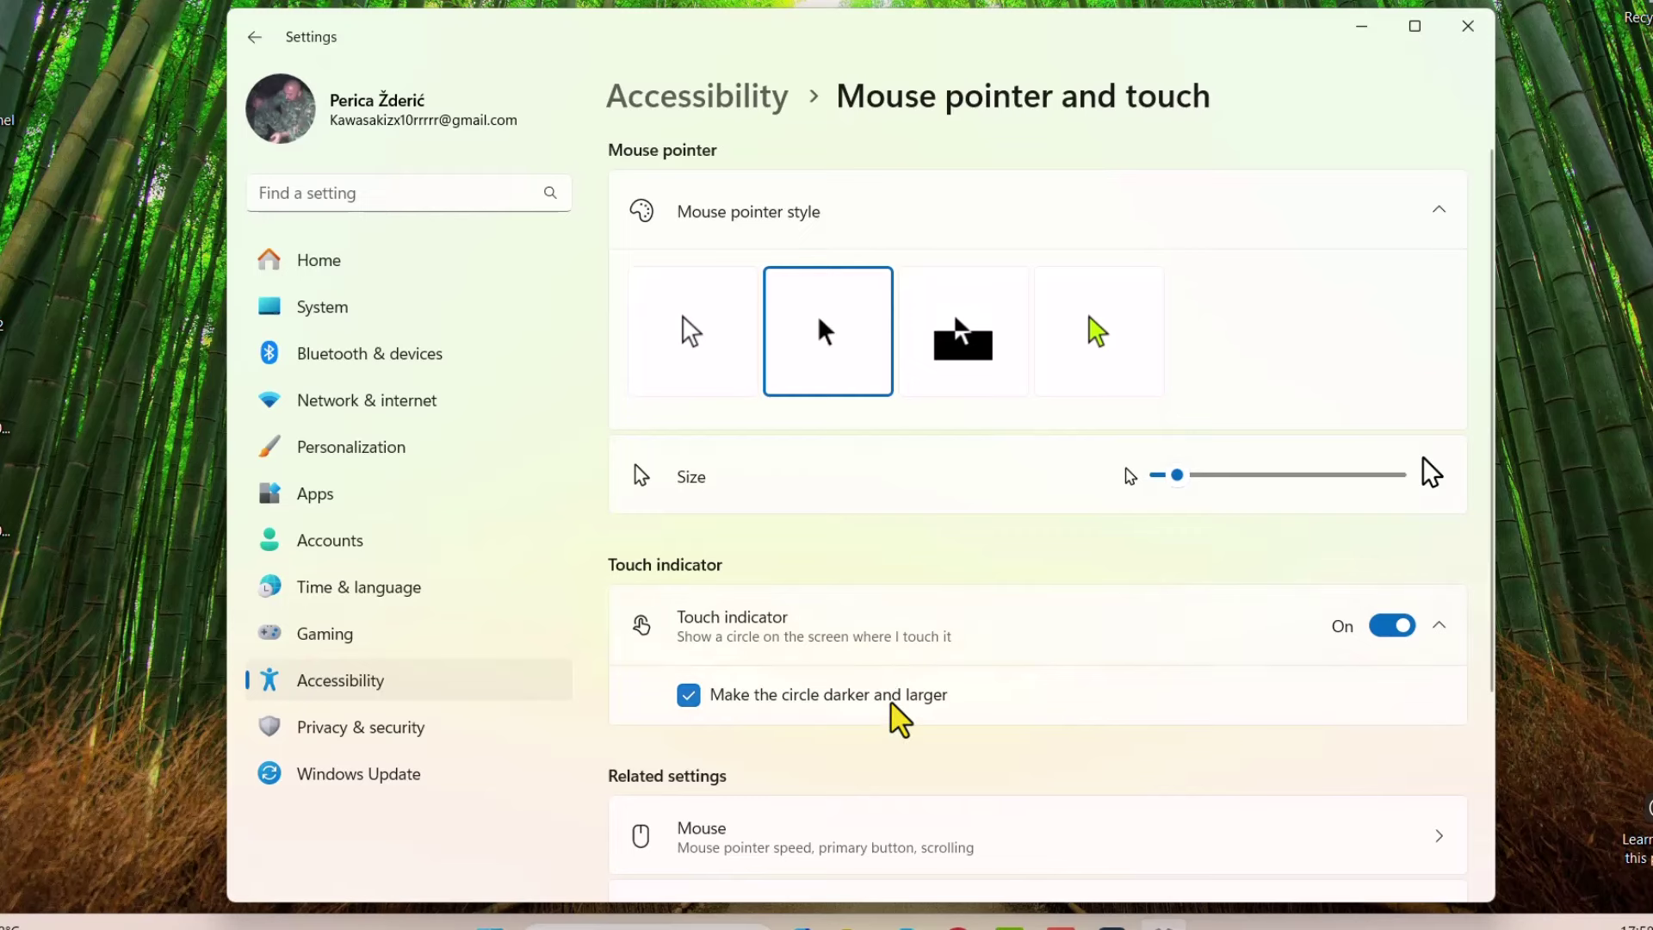
scroll(901, 704, down, 3)
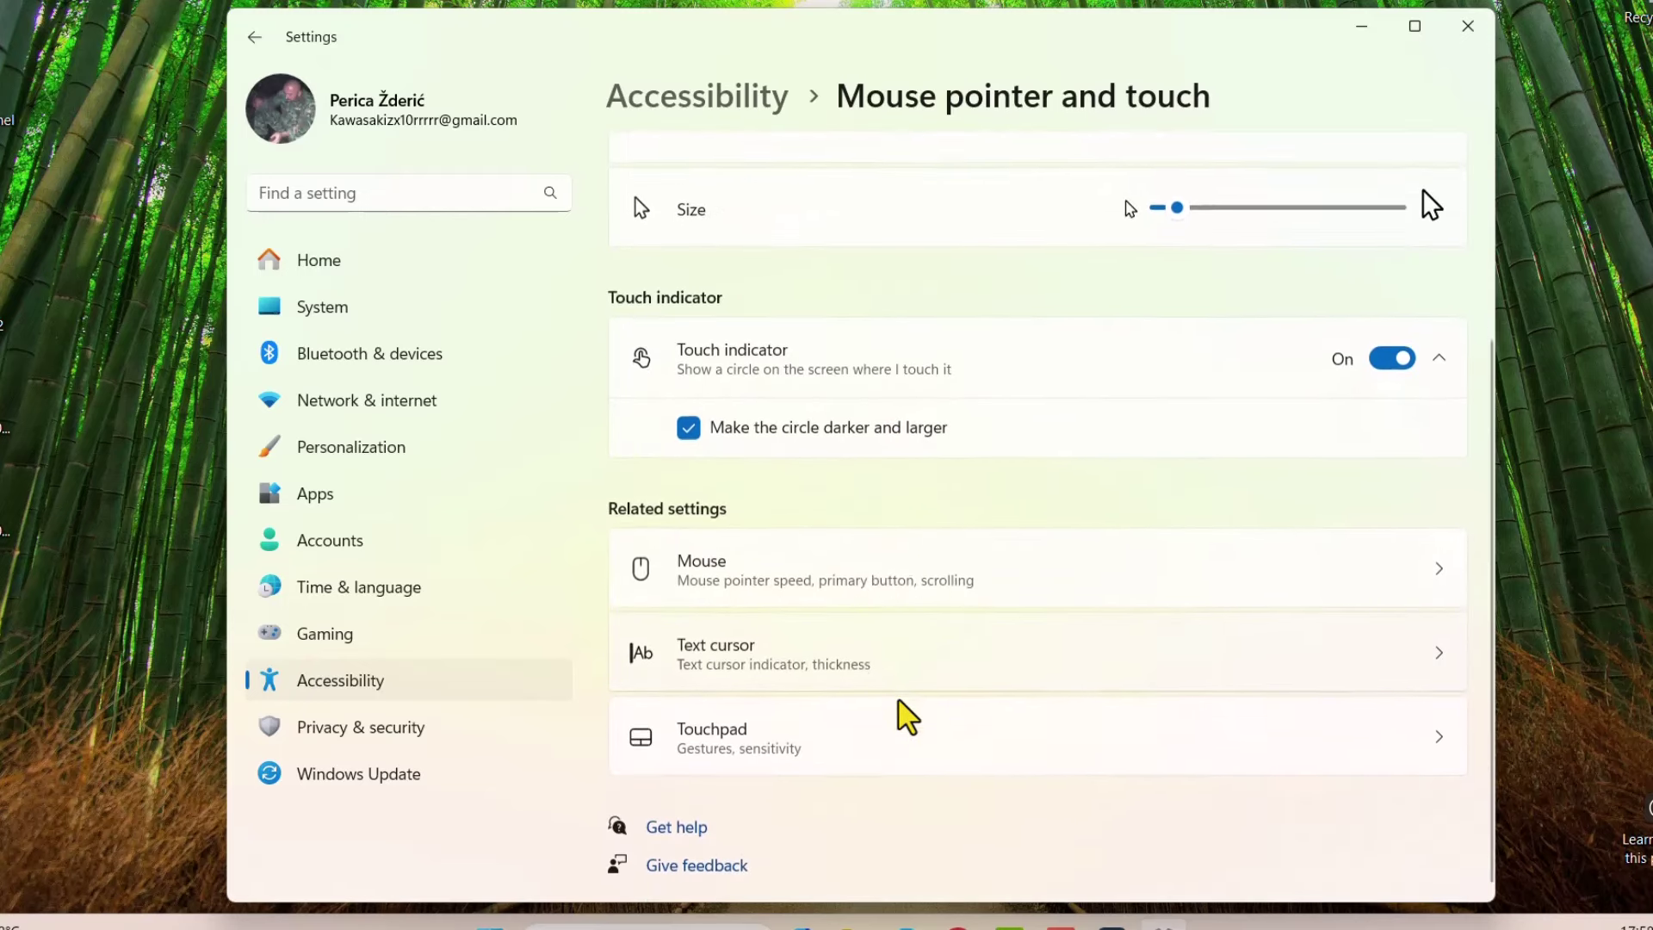
click(785, 576)
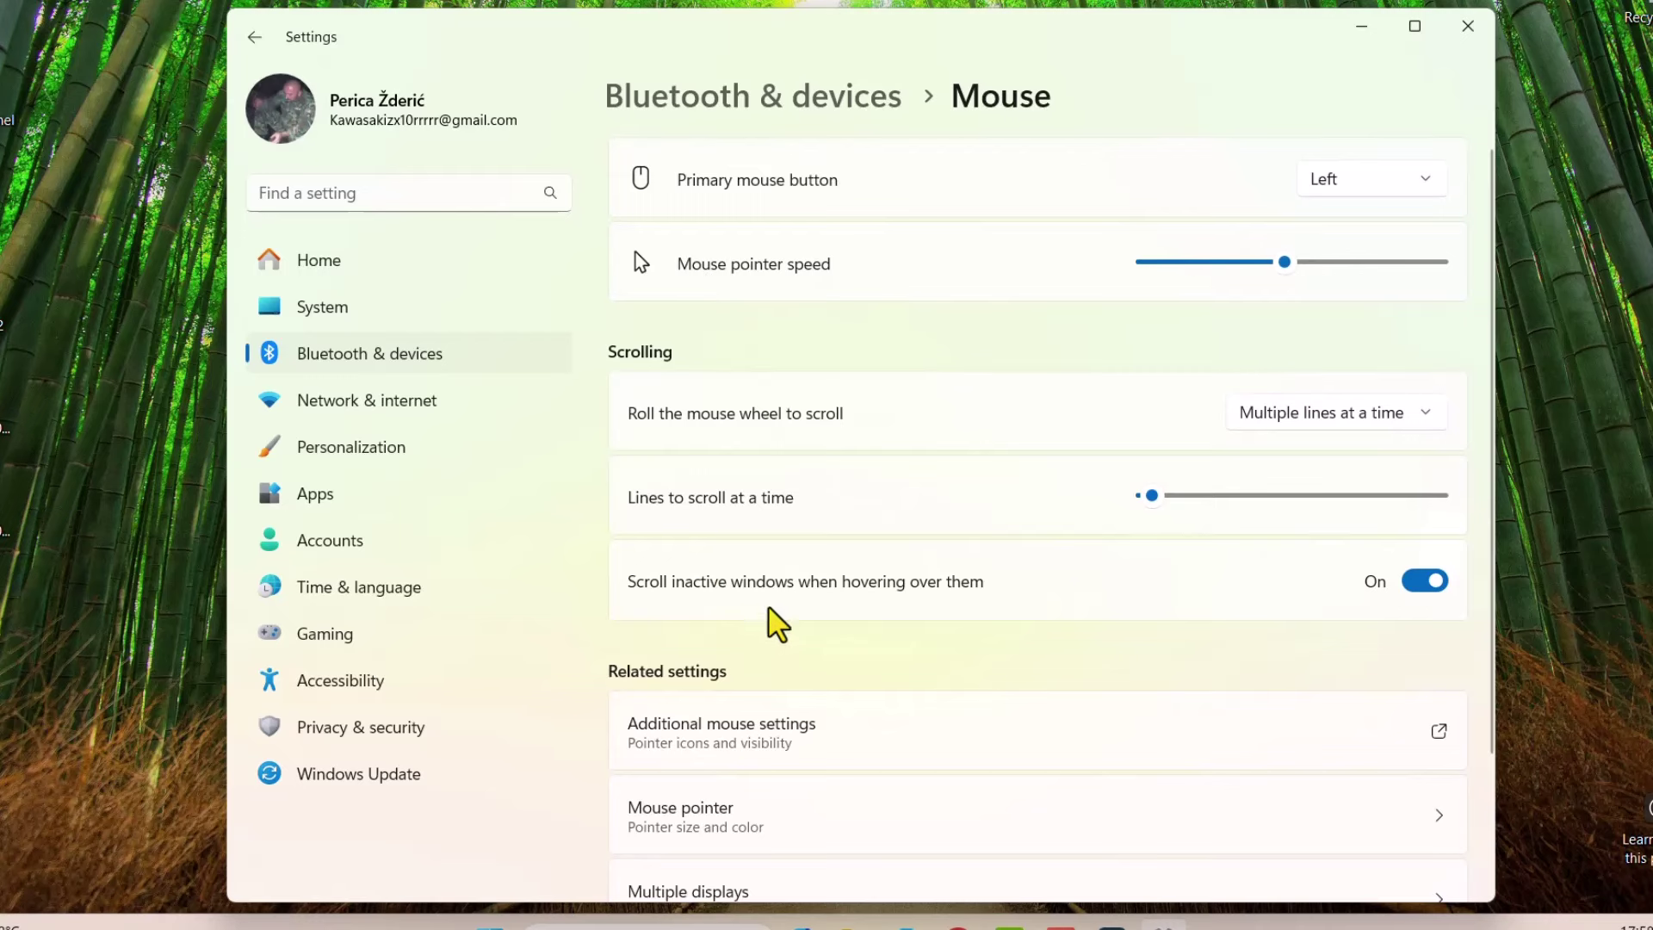
scroll(775, 625, down, 3)
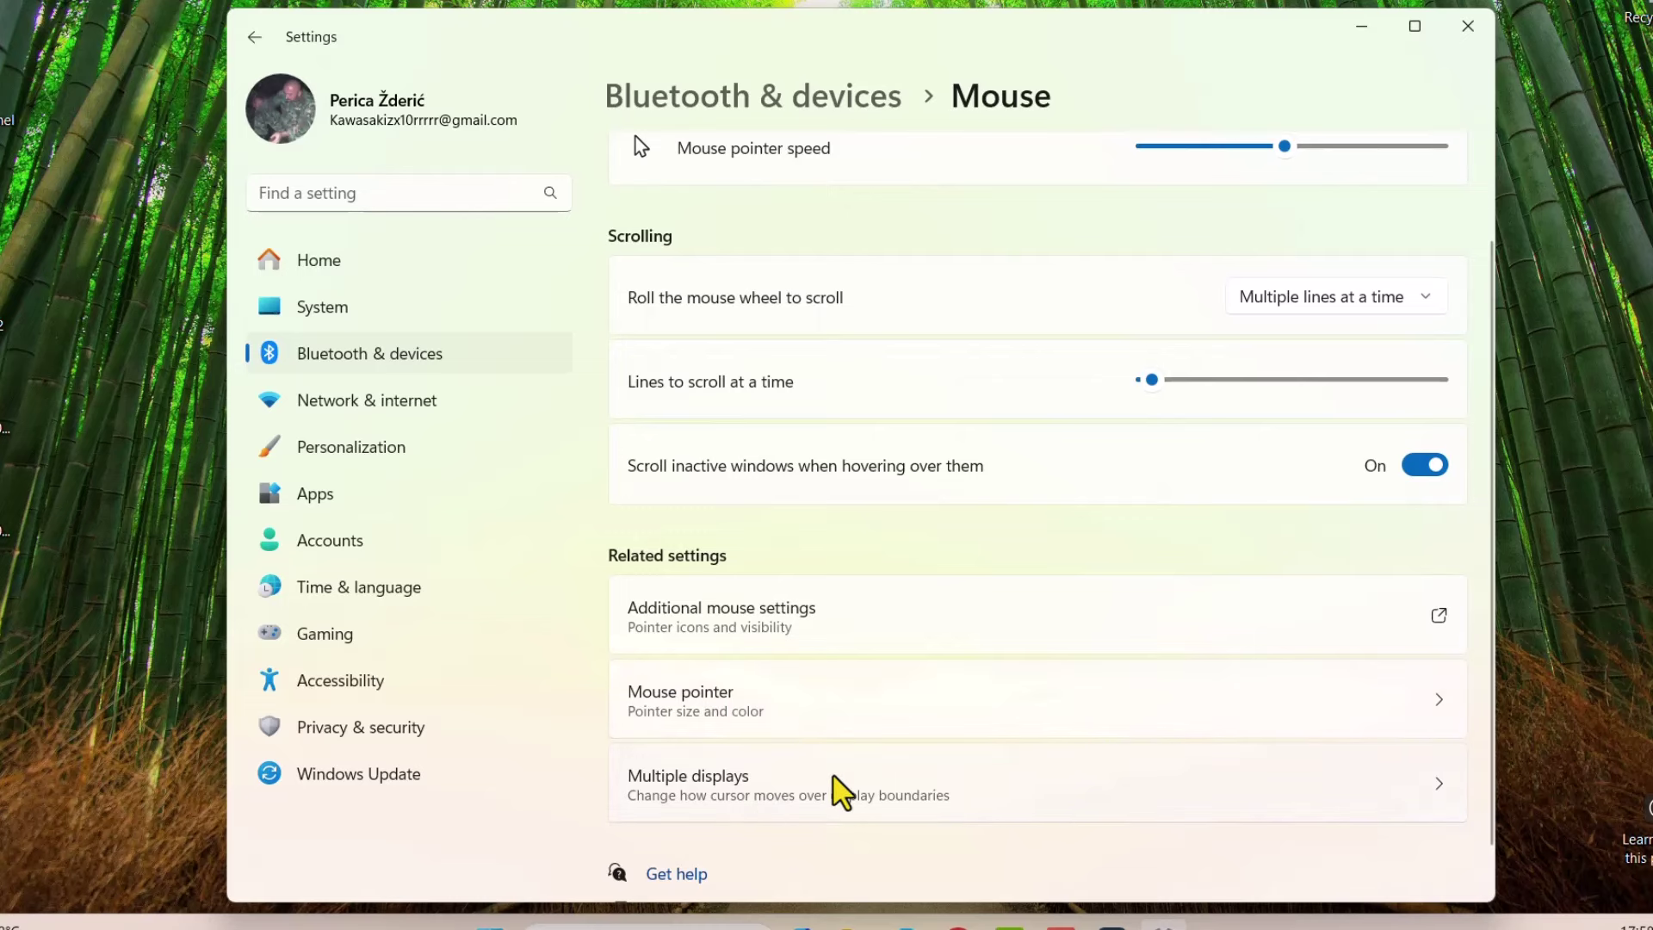
scroll(853, 776, down, 1)
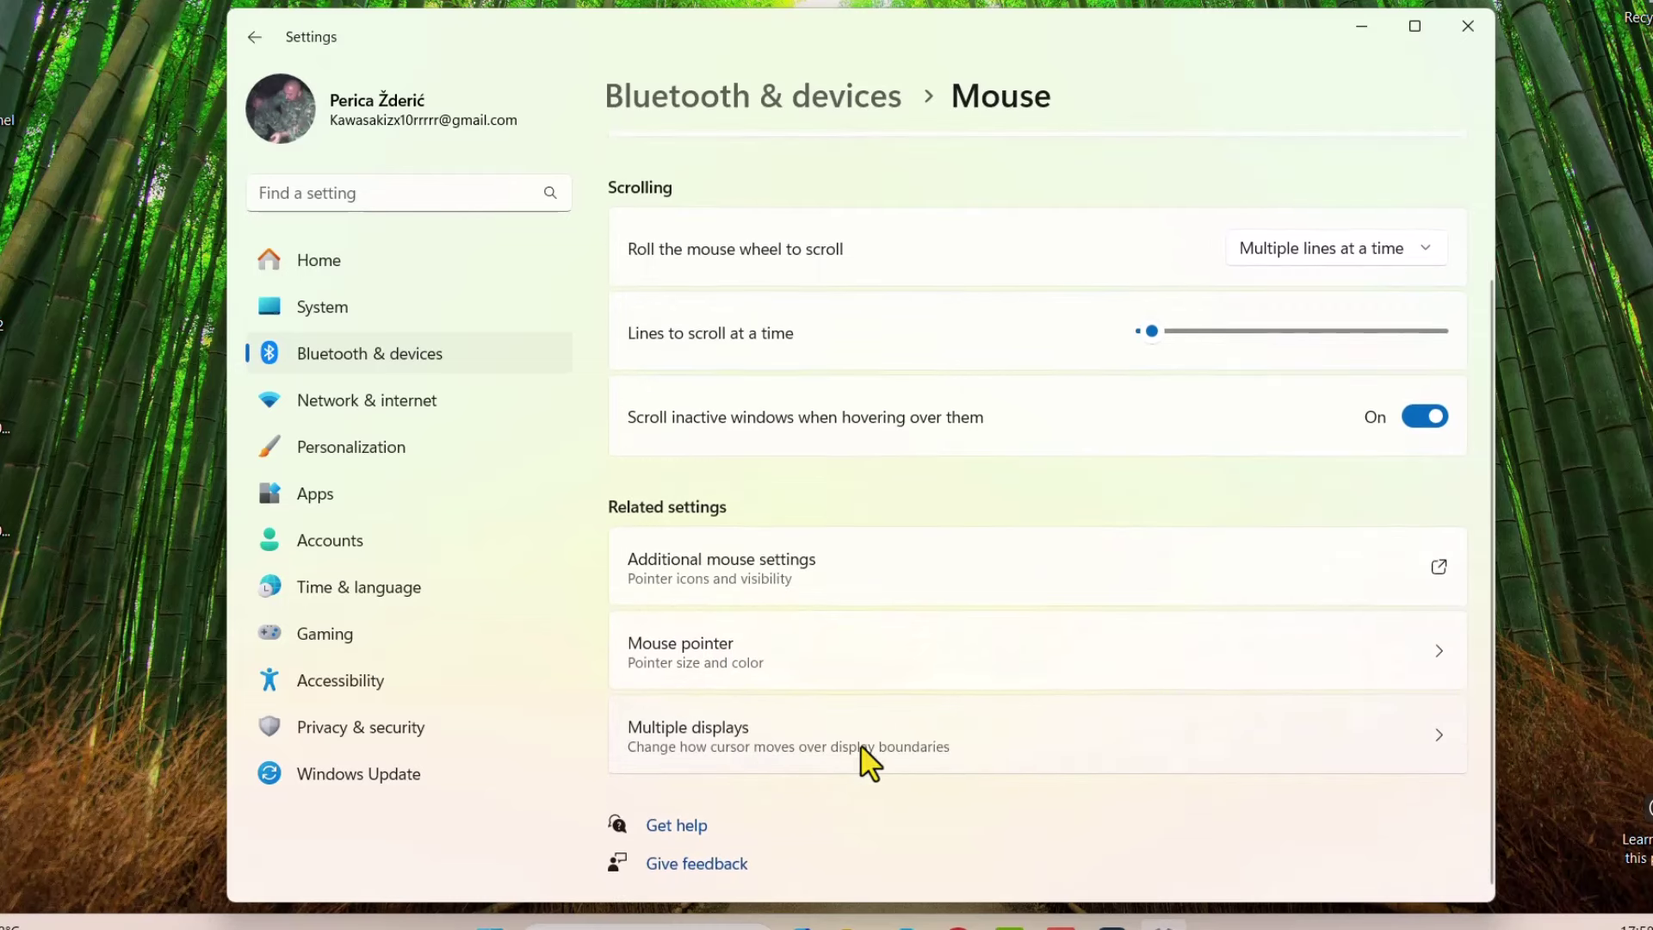
- Reach System > Sound through Accessibility > Hearing devices' related settings
click(375, 679)
scroll(727, 595, down, 3)
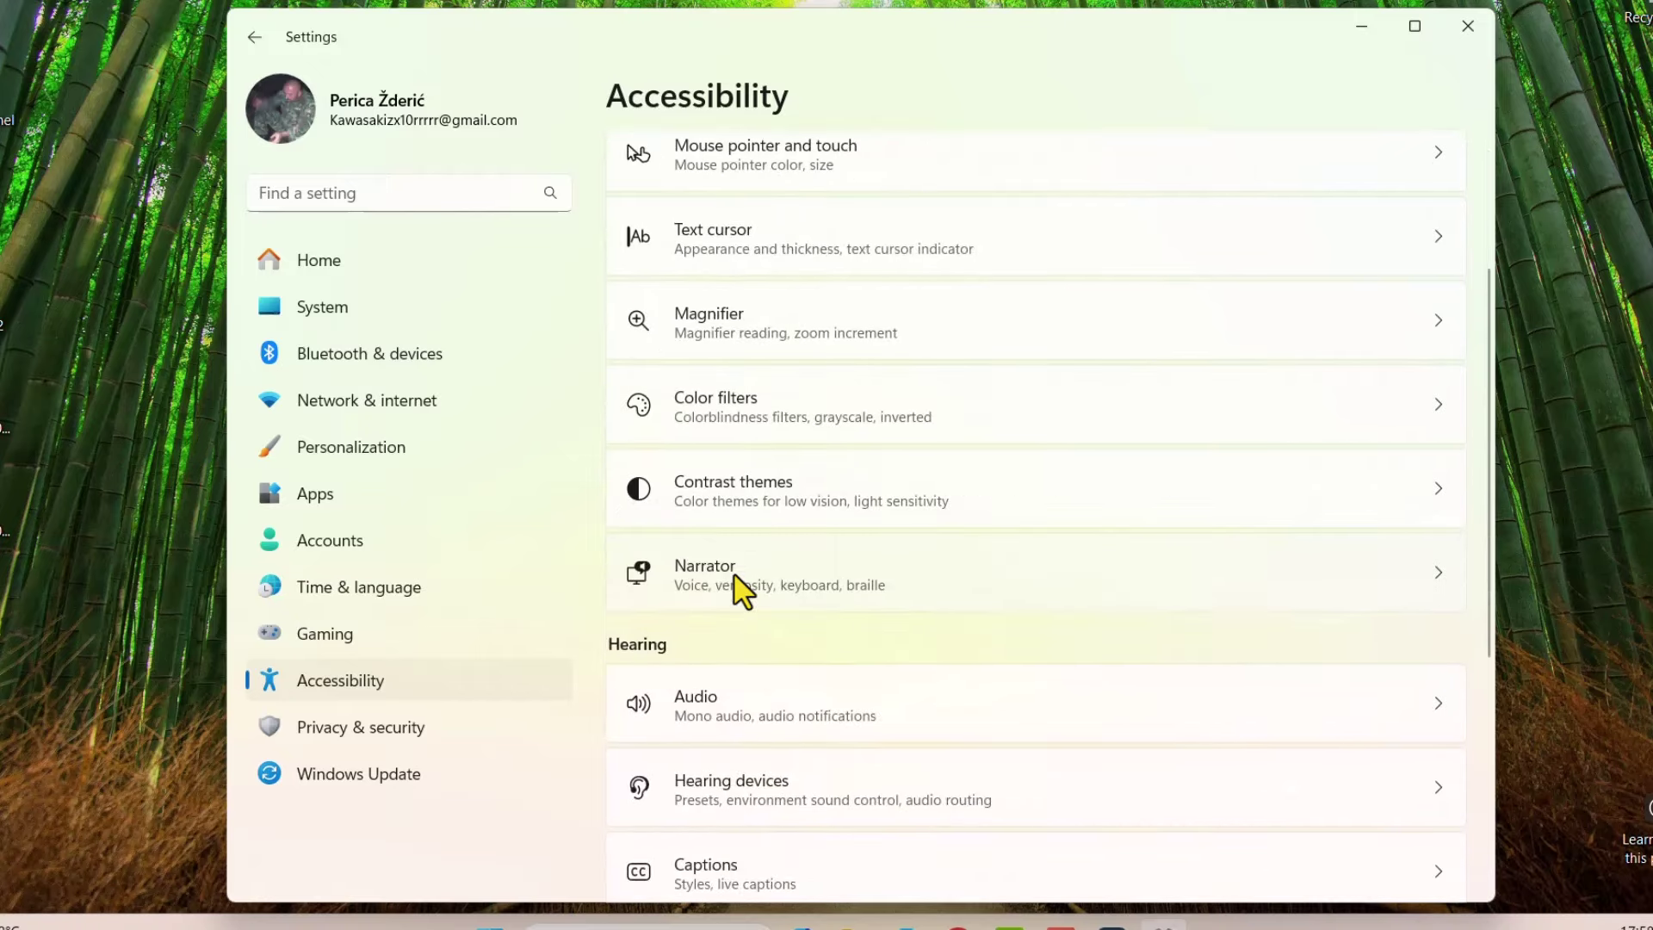
scroll(740, 590, down, 4)
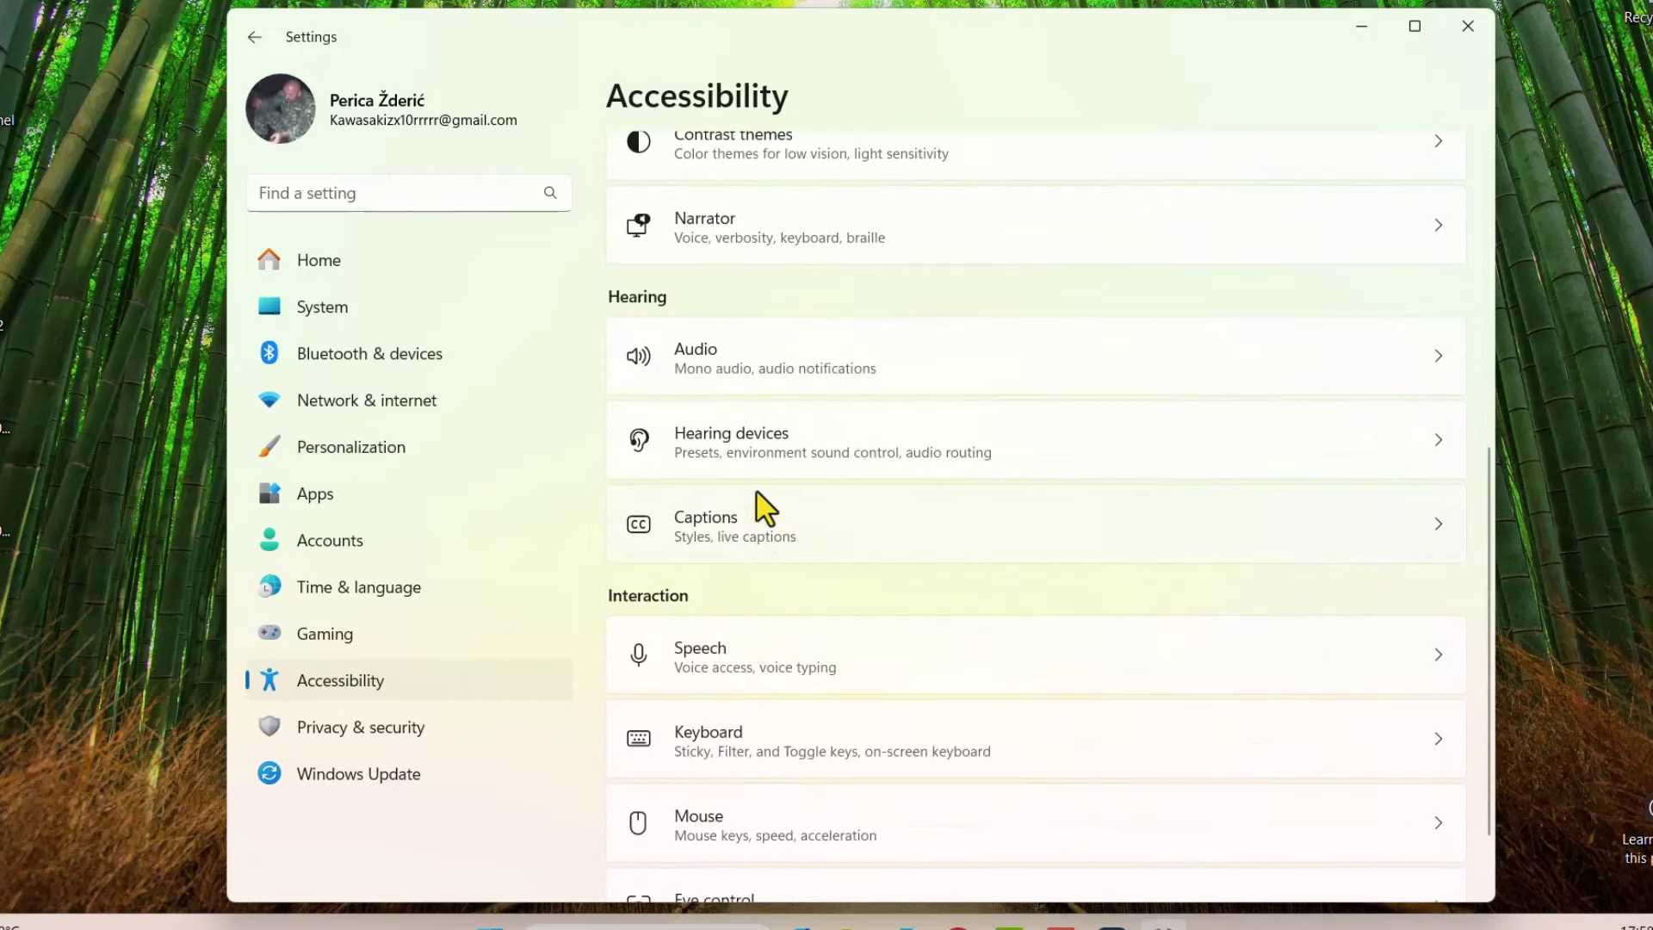
click(757, 460)
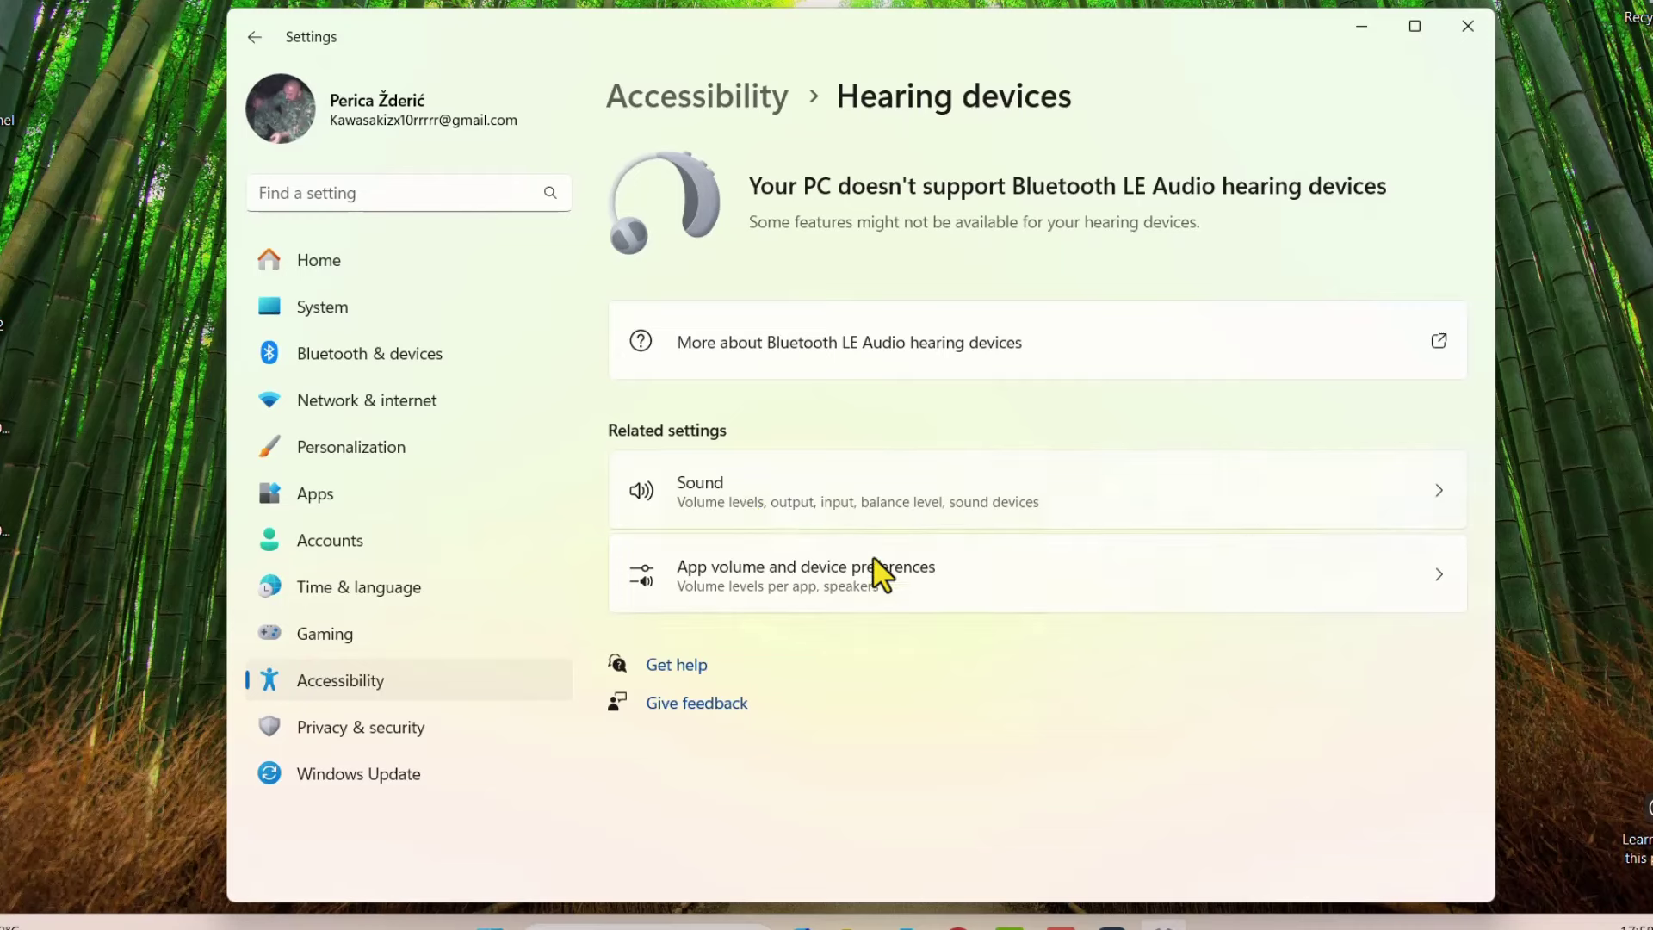
click(1021, 521)
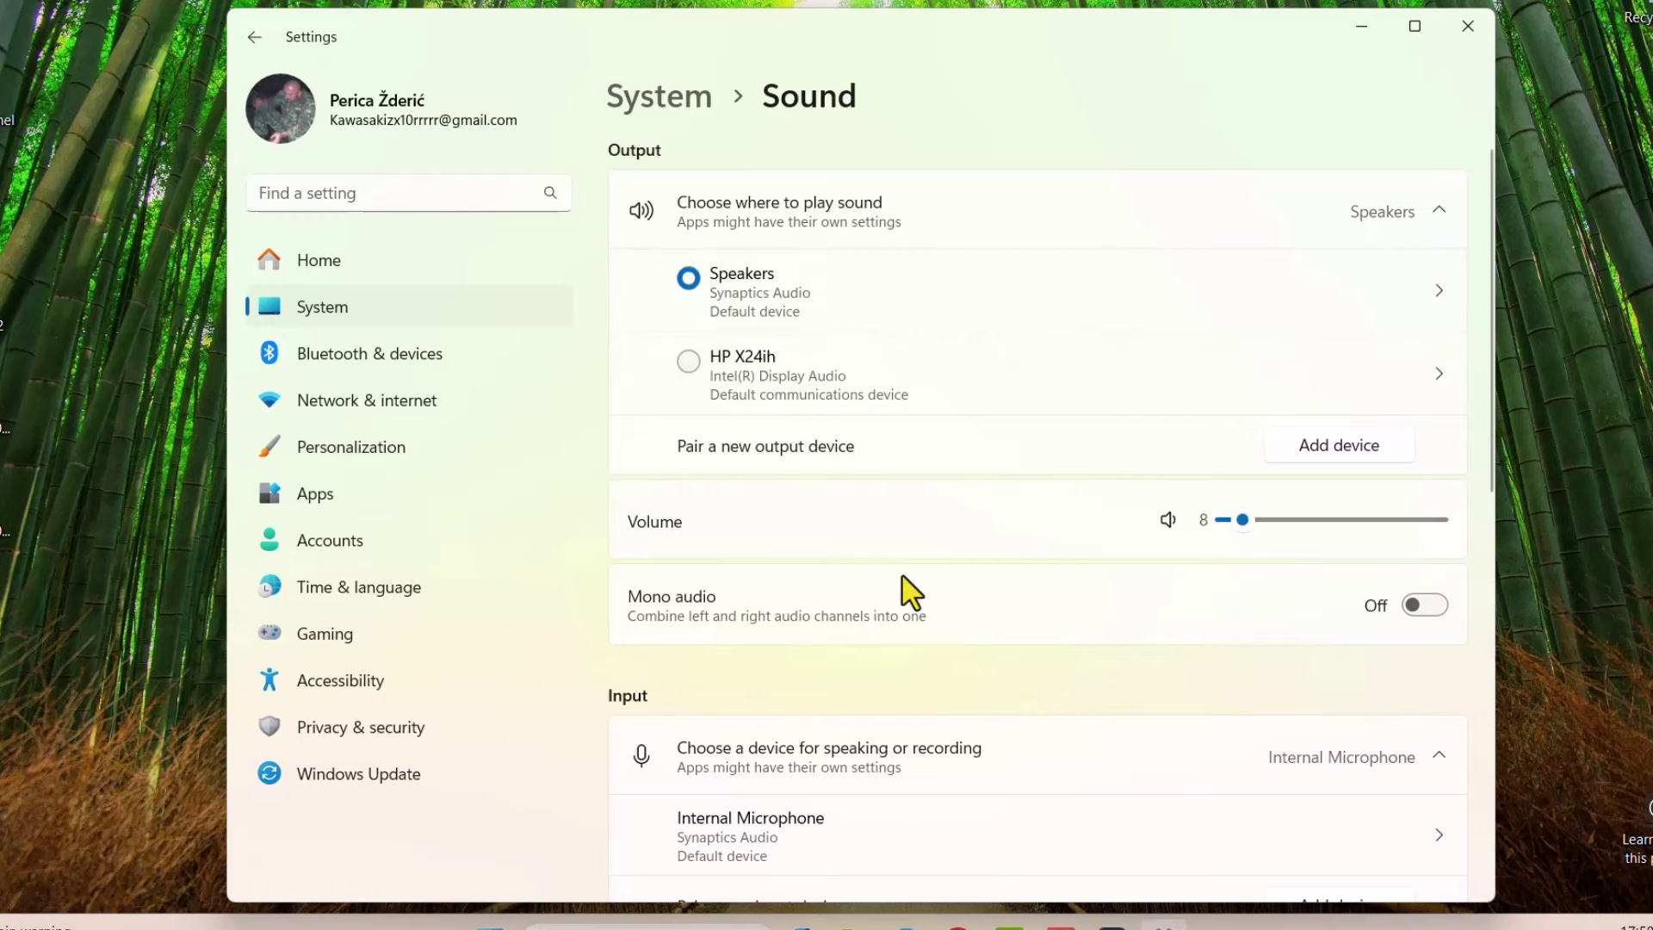
scroll(956, 600, down, 2)
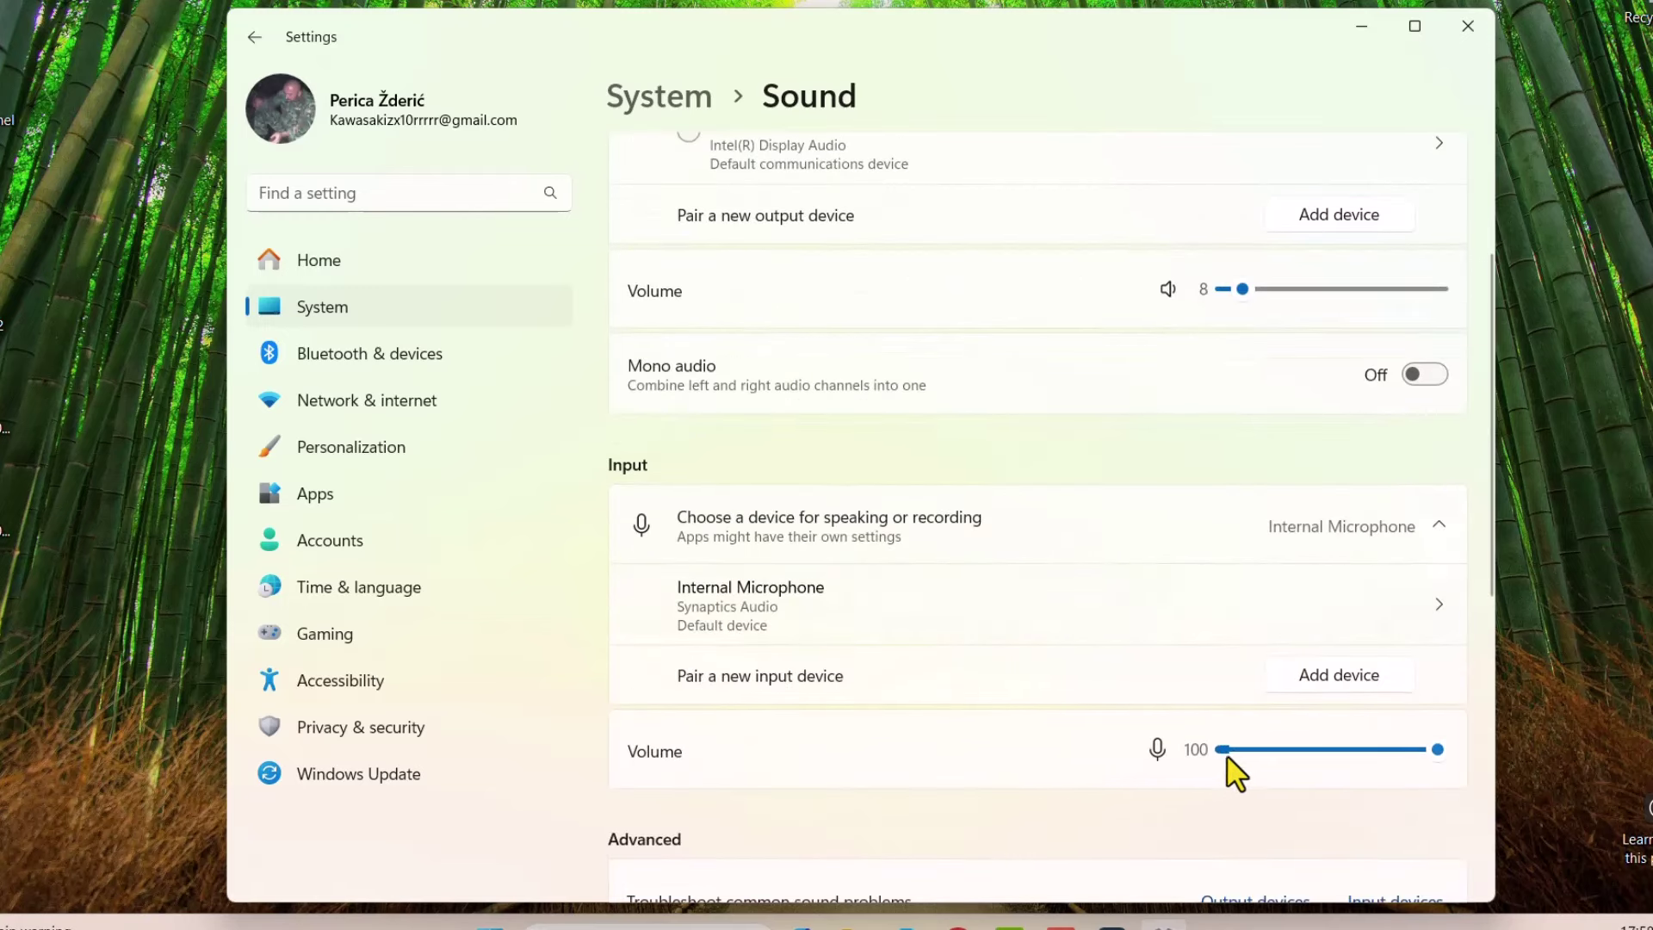
scroll(887, 636, down, 3)
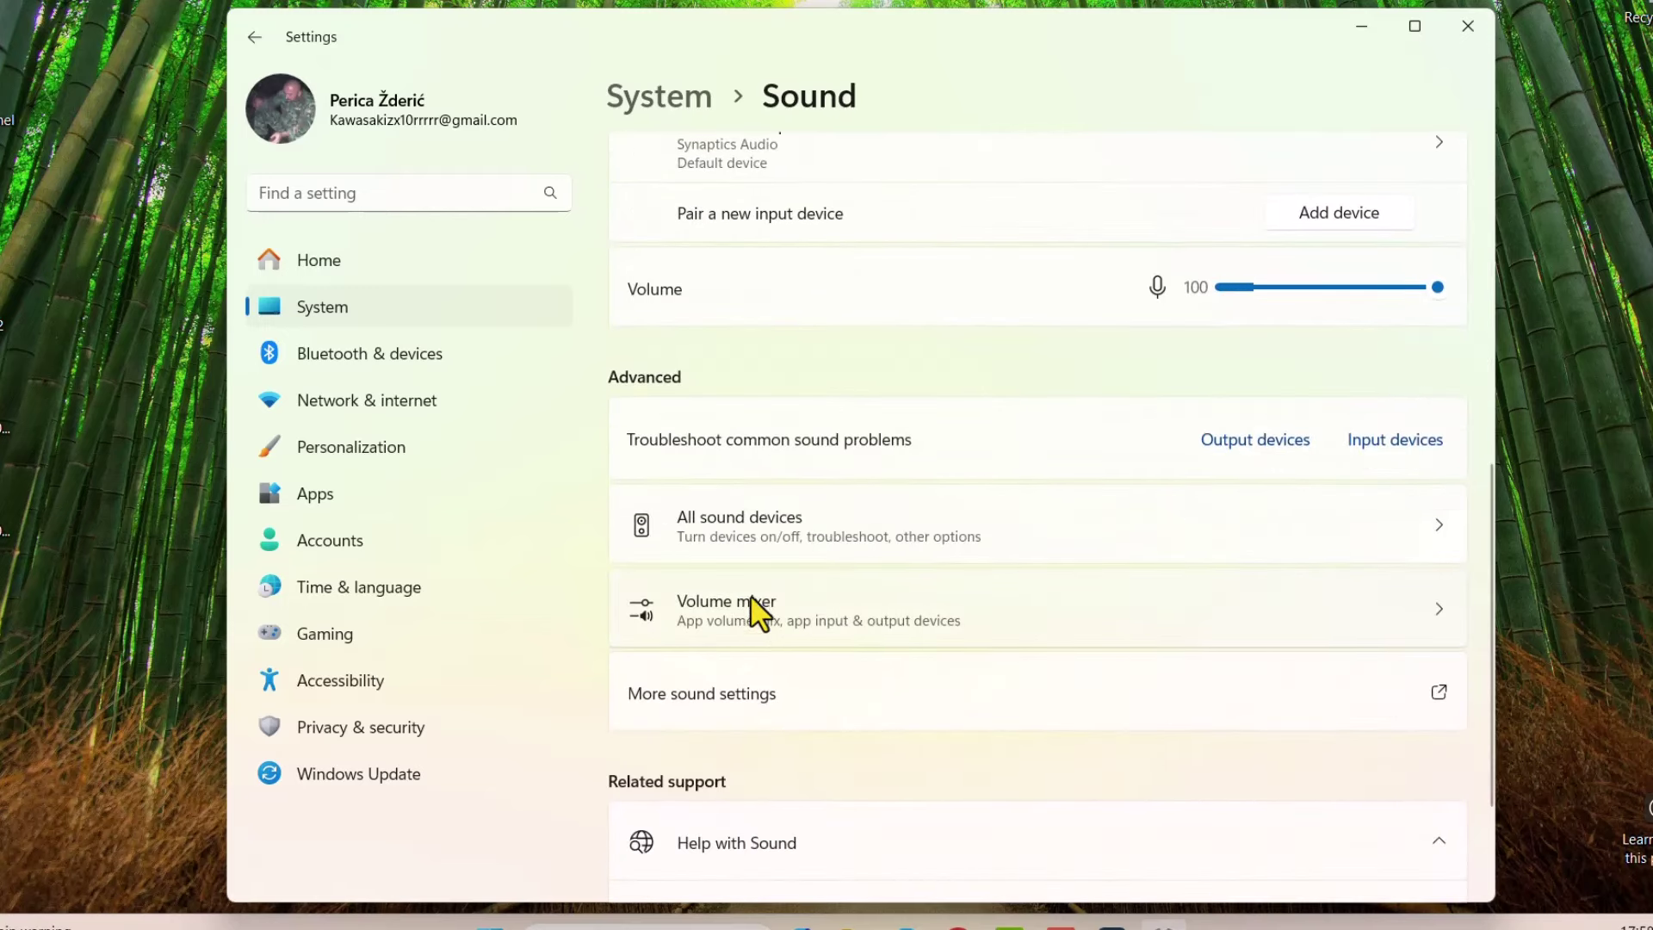
scroll(784, 543, down, 1)
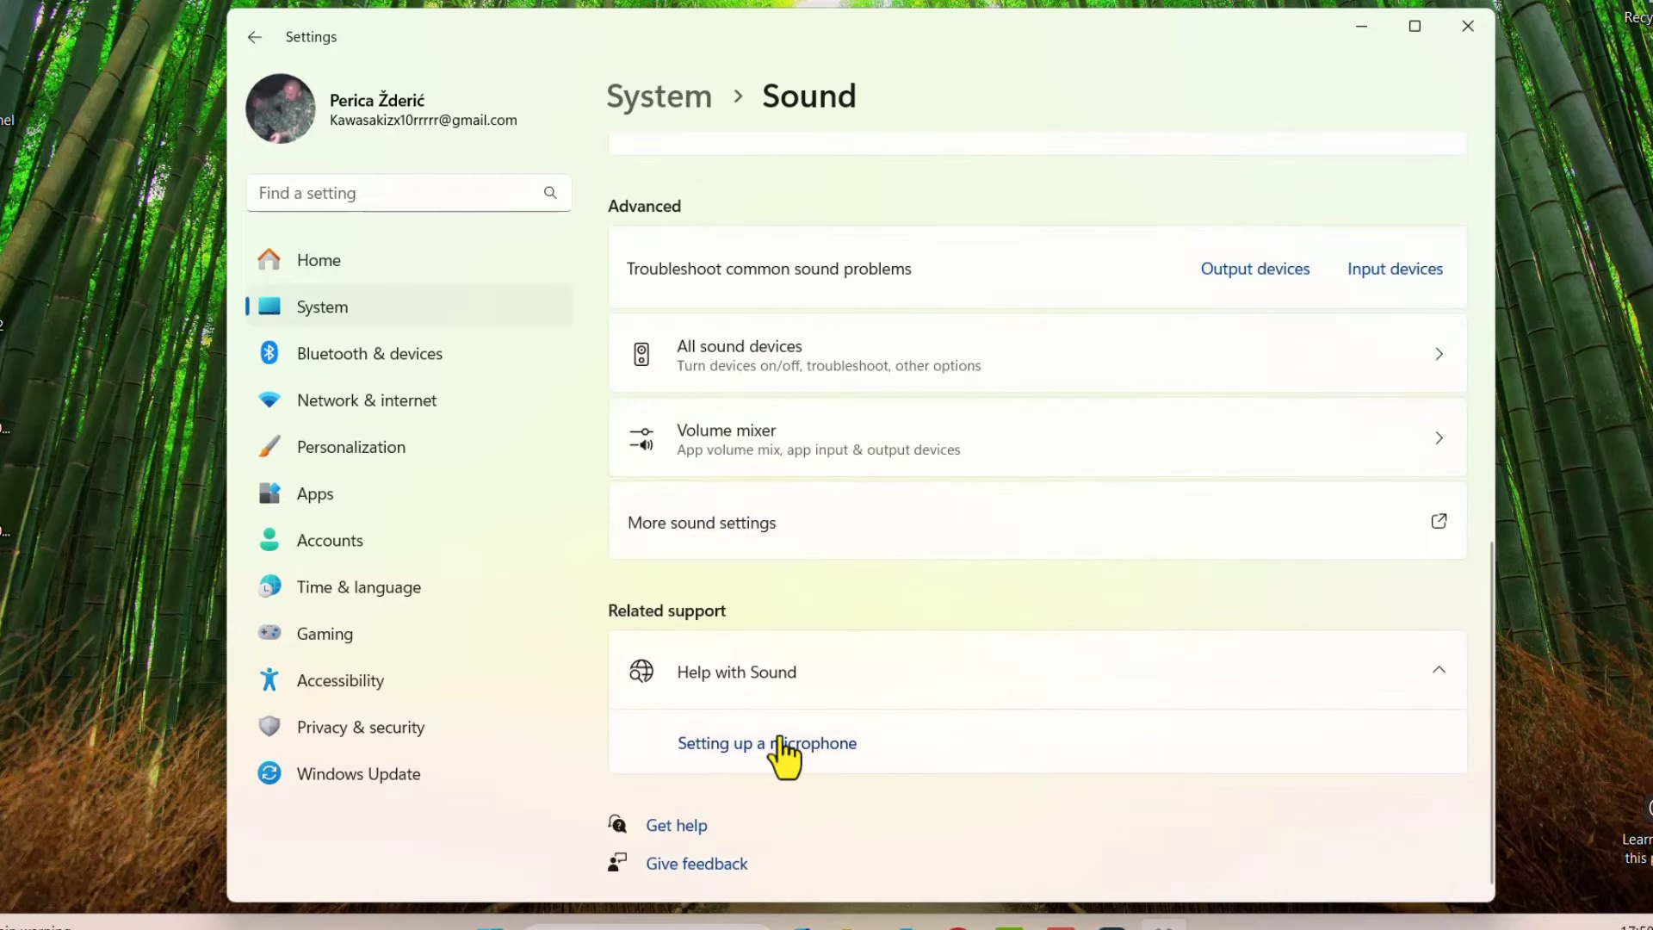
scroll(806, 724, up, 3)
scroll(813, 801, down, 3)
scroll(771, 730, up, 4)
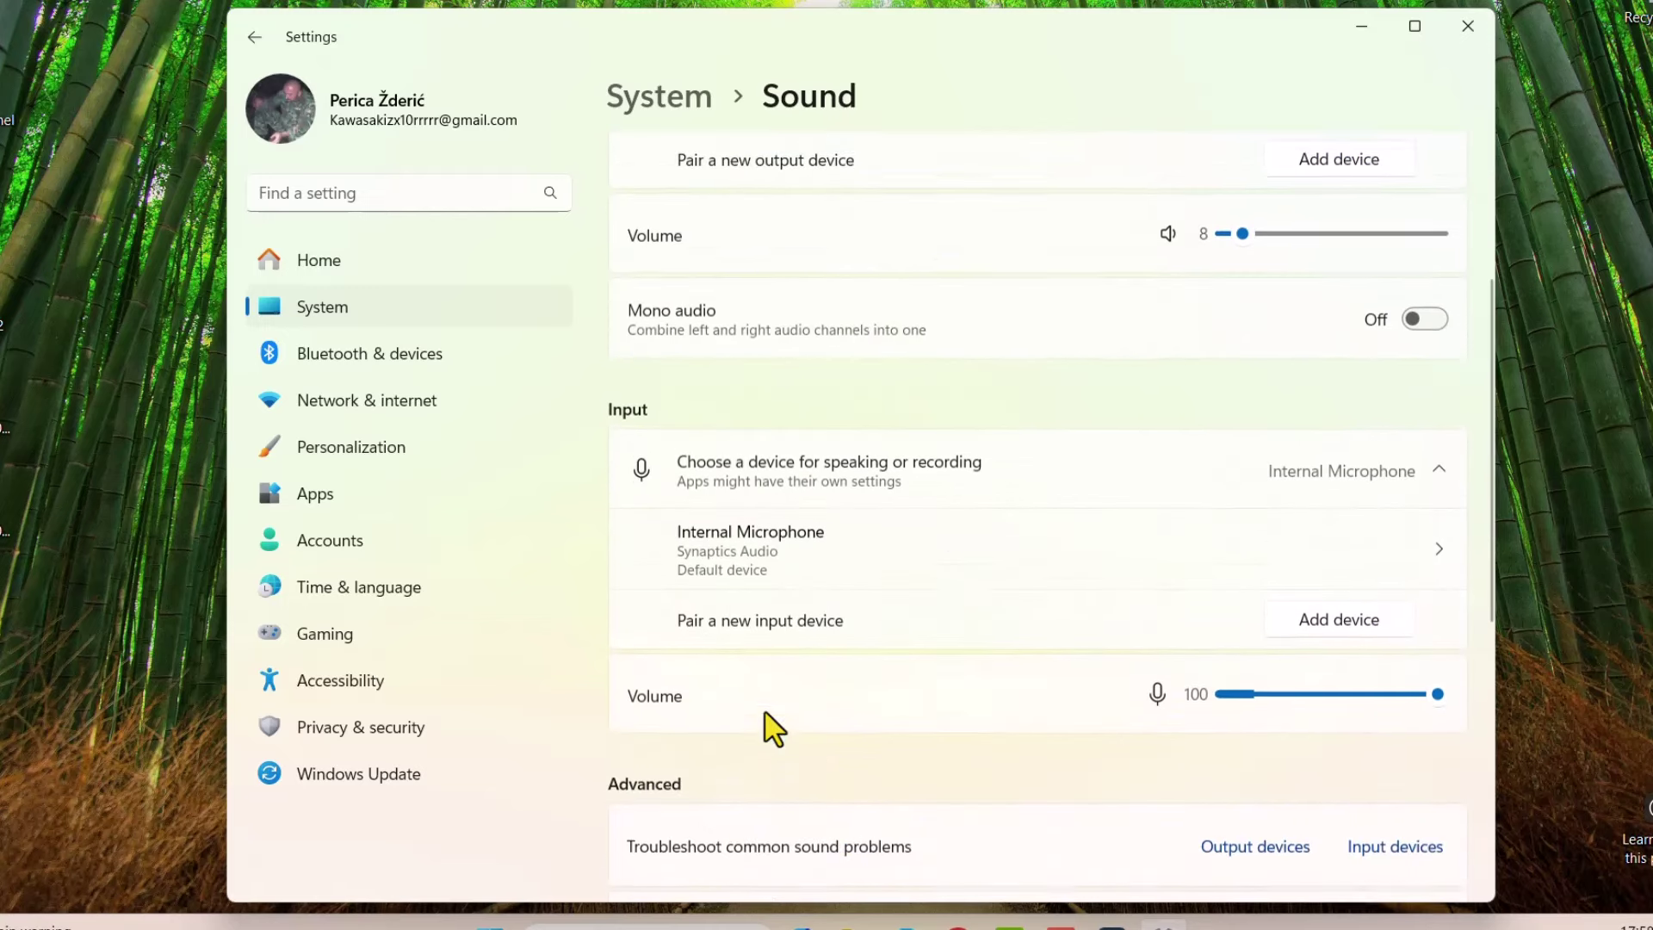
scroll(981, 549, up, 1)
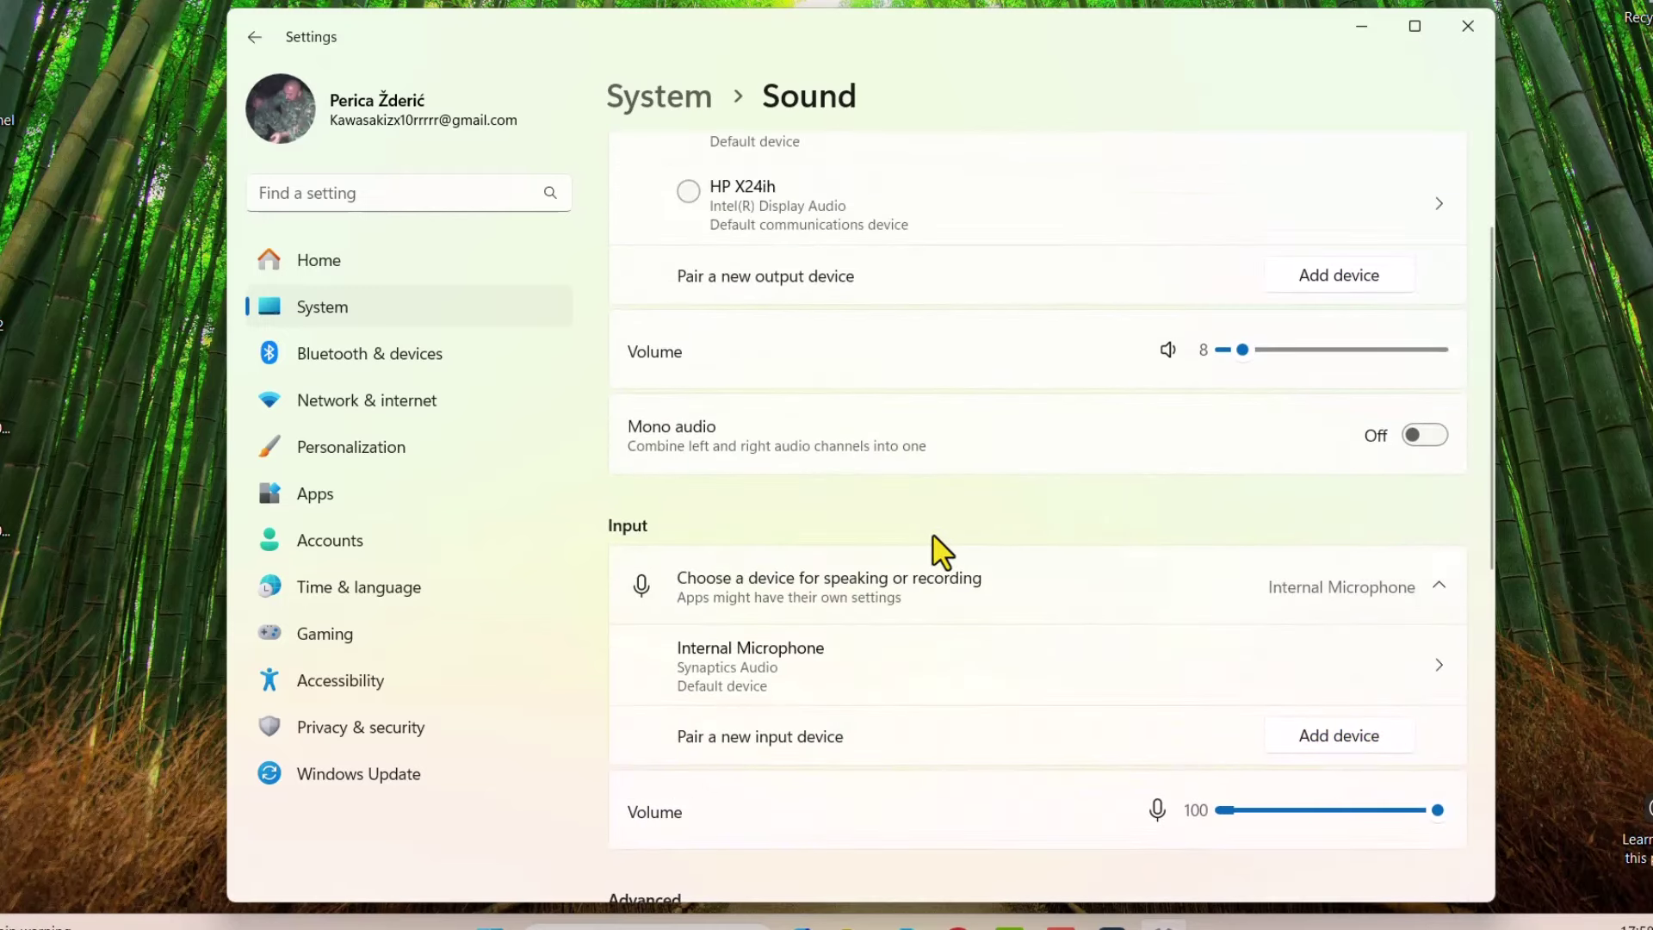
scroll(939, 548, up, 2)
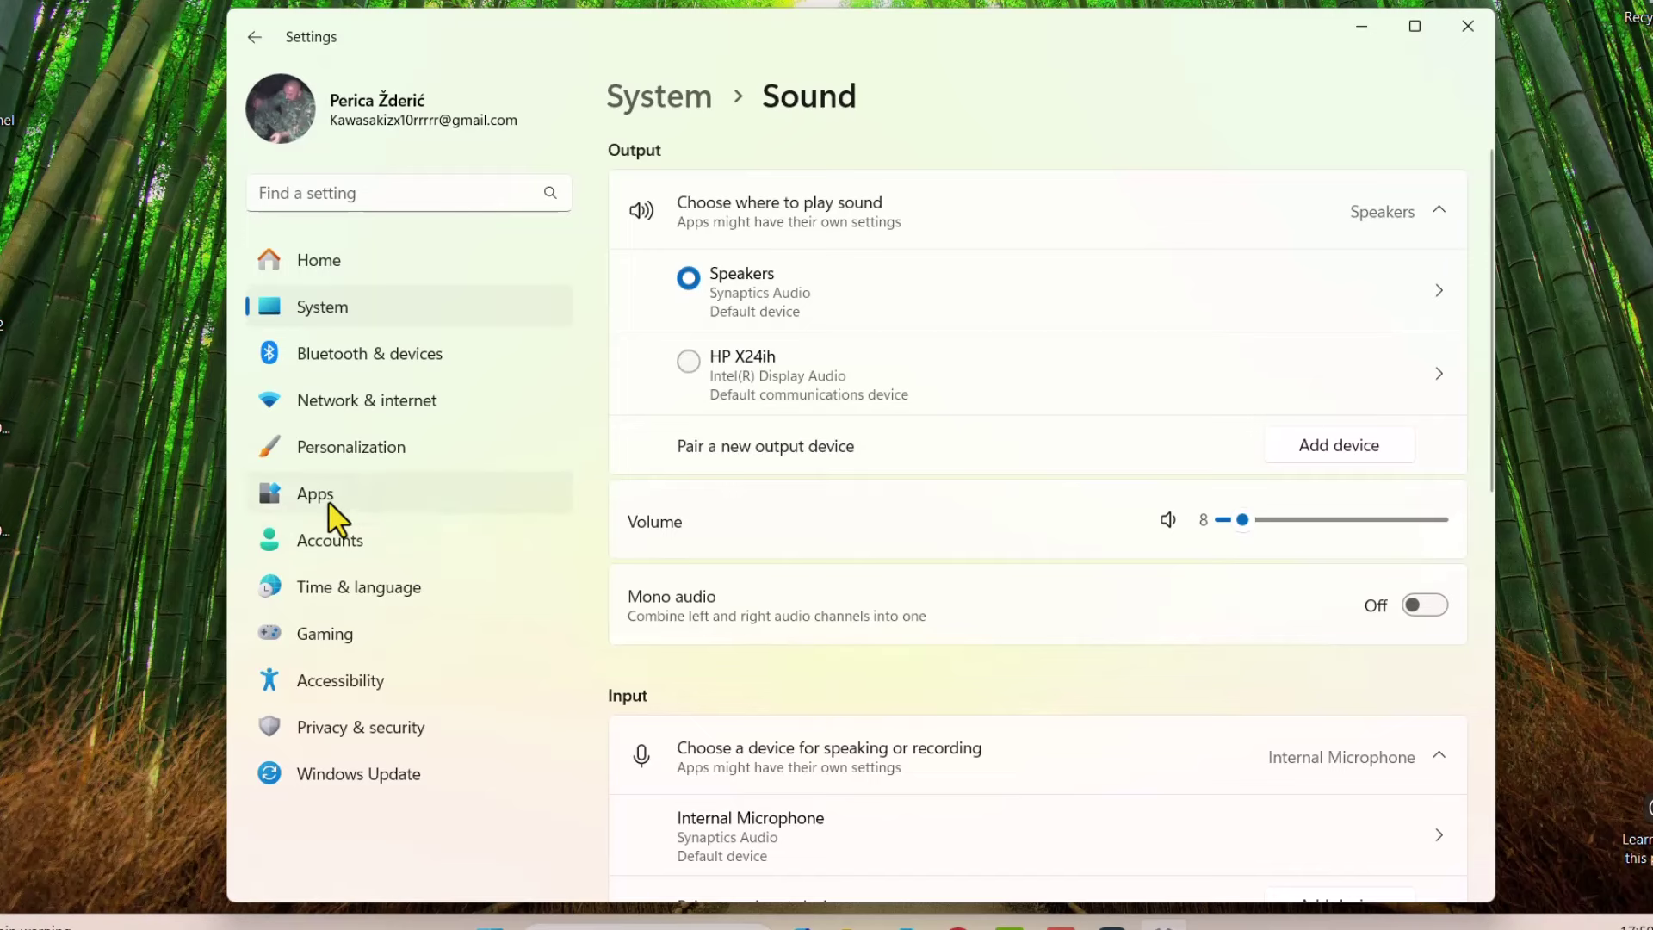
- In Accessibility > Keyboard, switch the on-screen keyboard on and off, then visit Typing and return
click(253, 38)
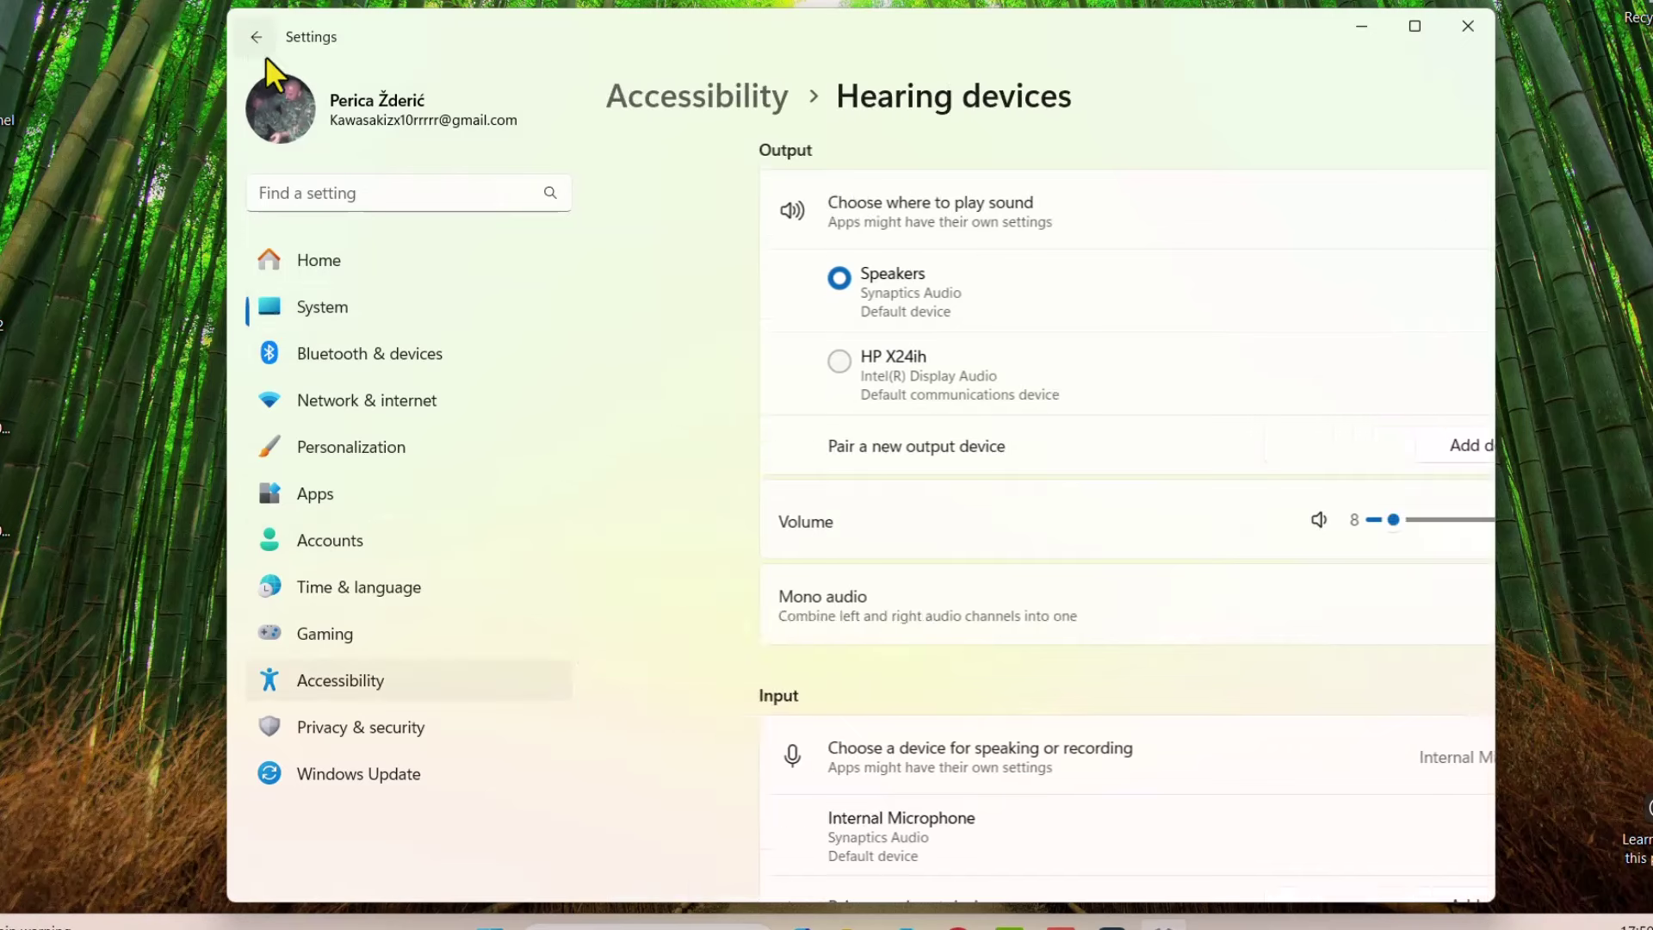
click(325, 686)
scroll(831, 634, down, 2)
scroll(819, 634, down, 2)
scroll(833, 671, down, 2)
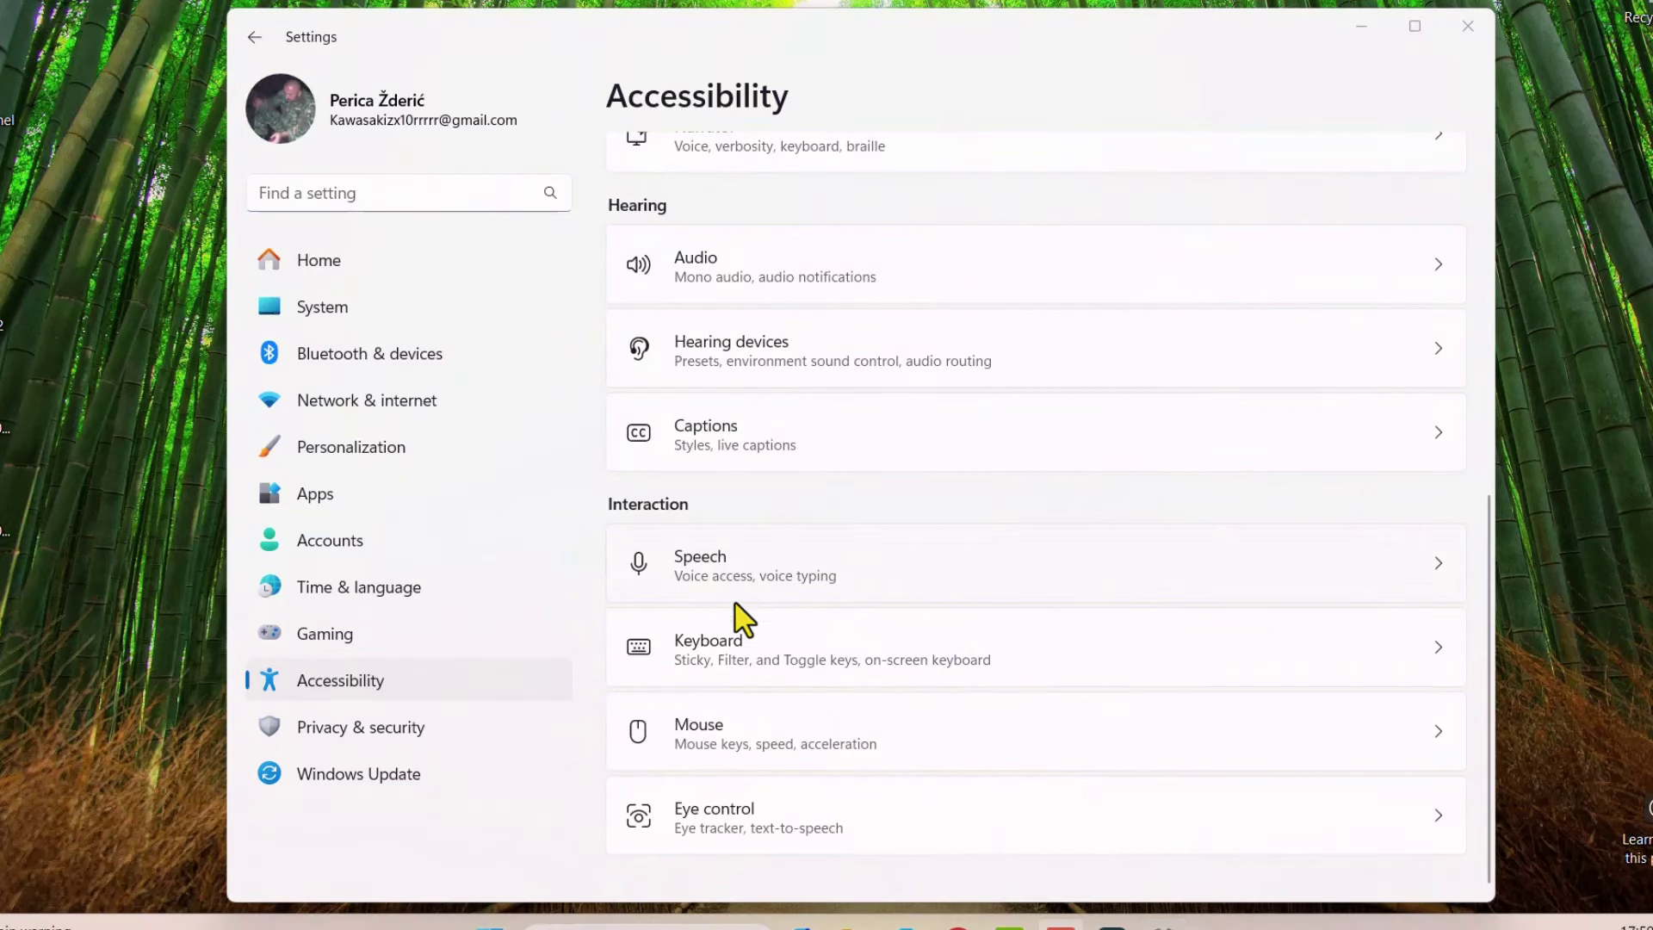
click(756, 663)
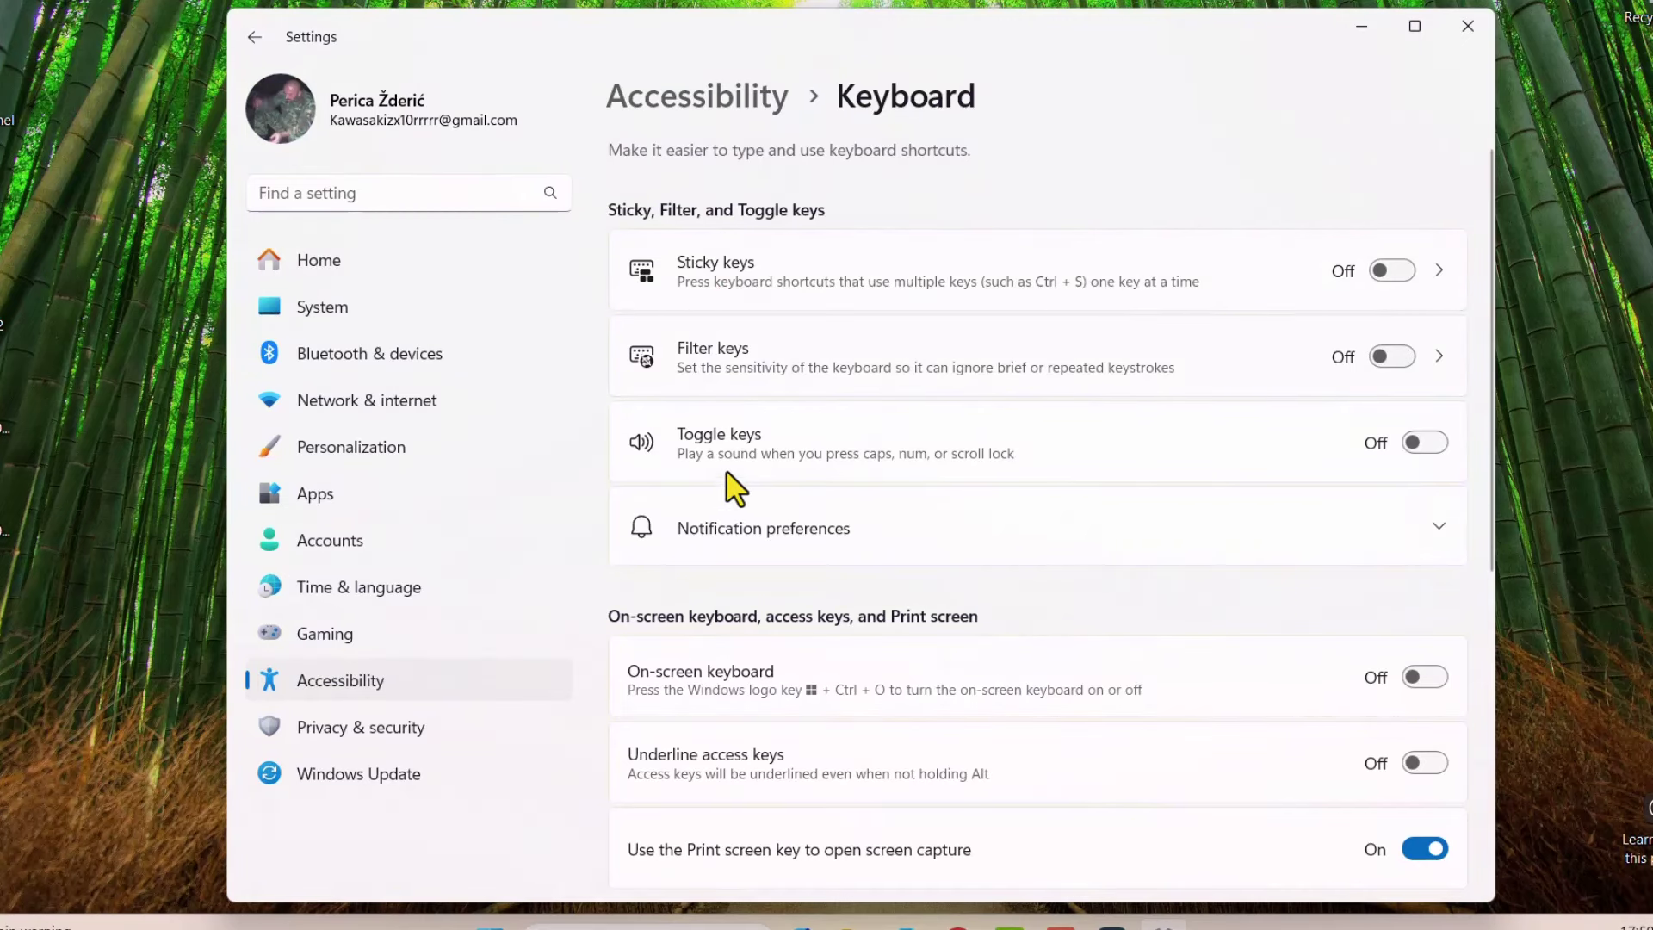
scroll(754, 495, down, 2)
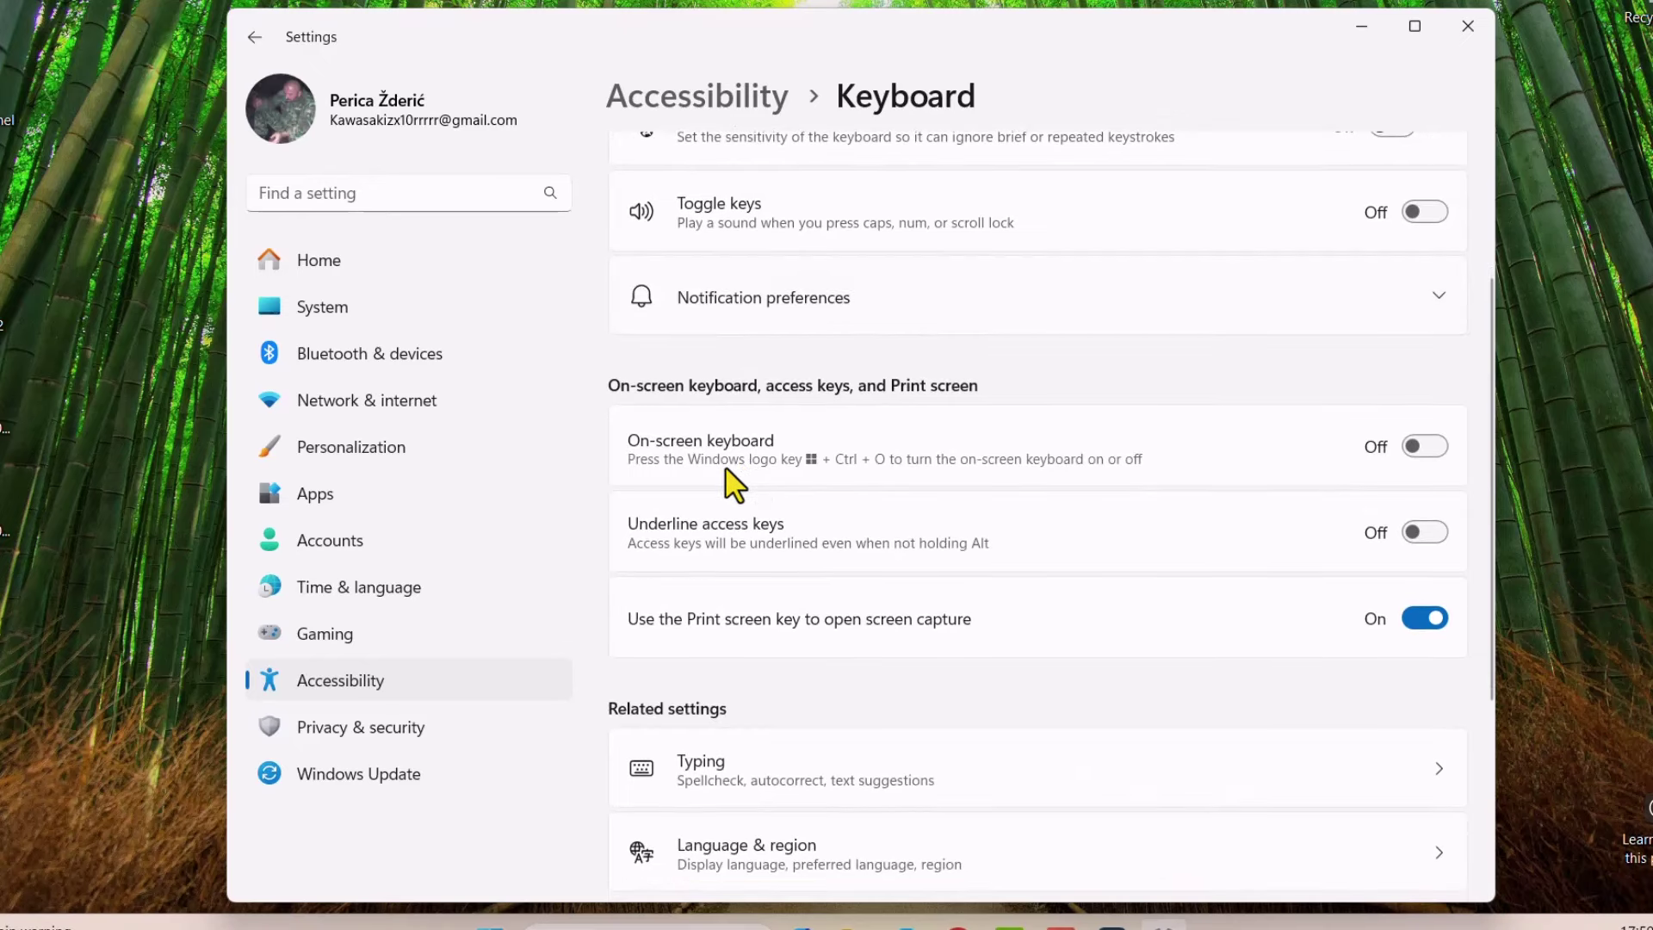
click(1426, 447)
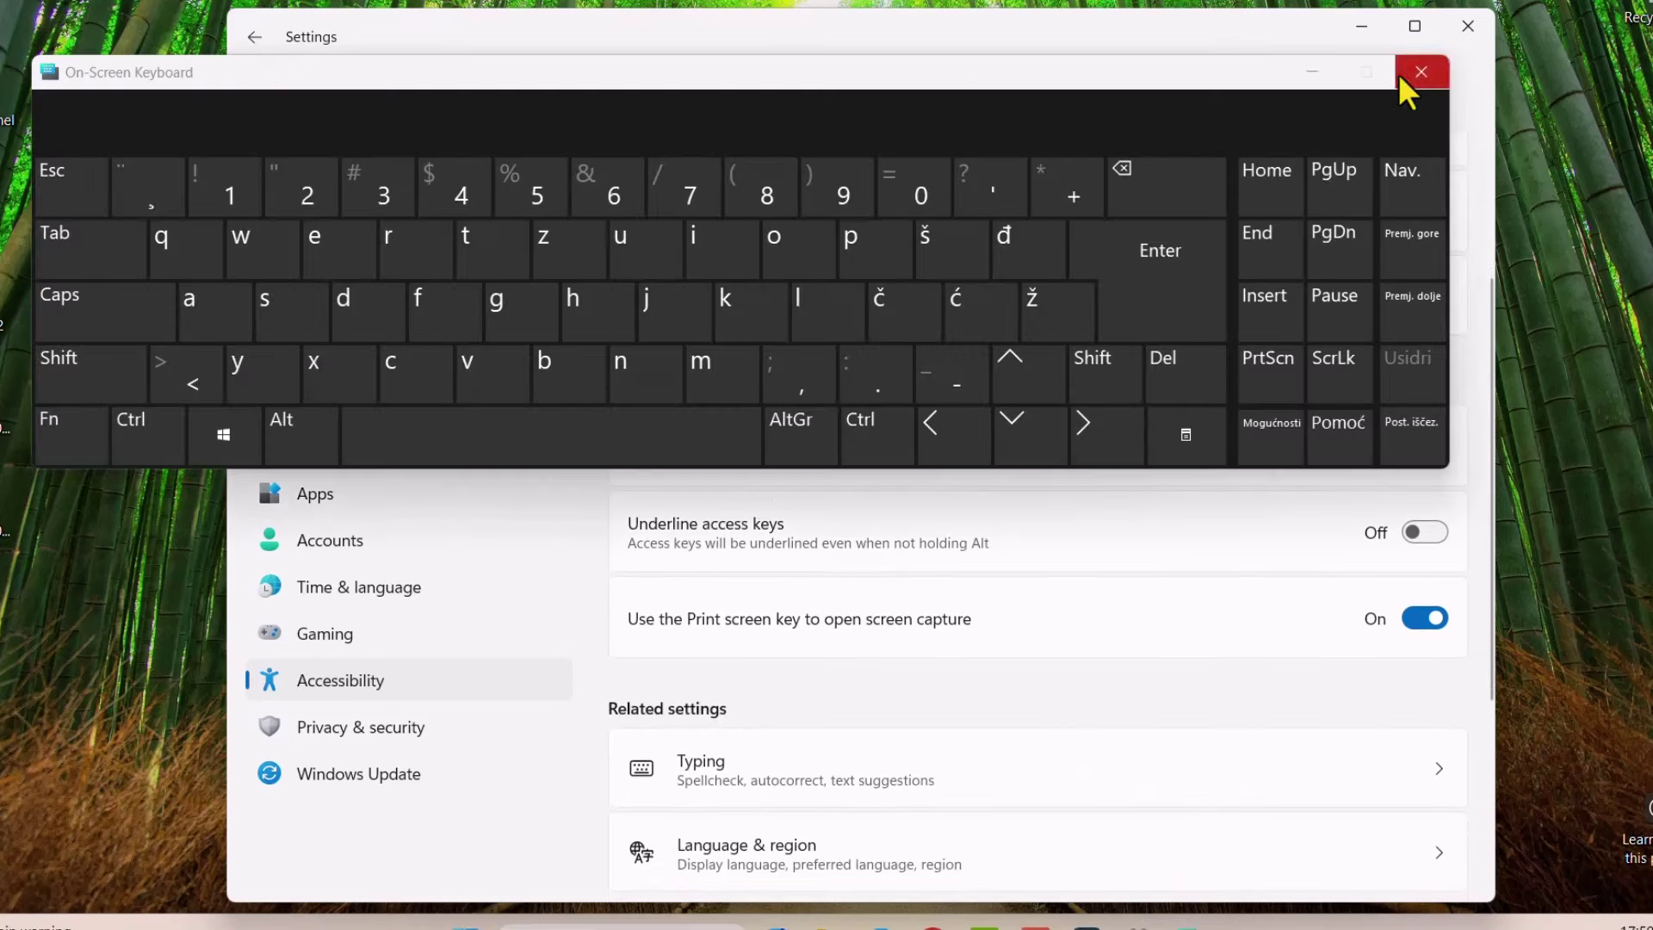
click(1421, 72)
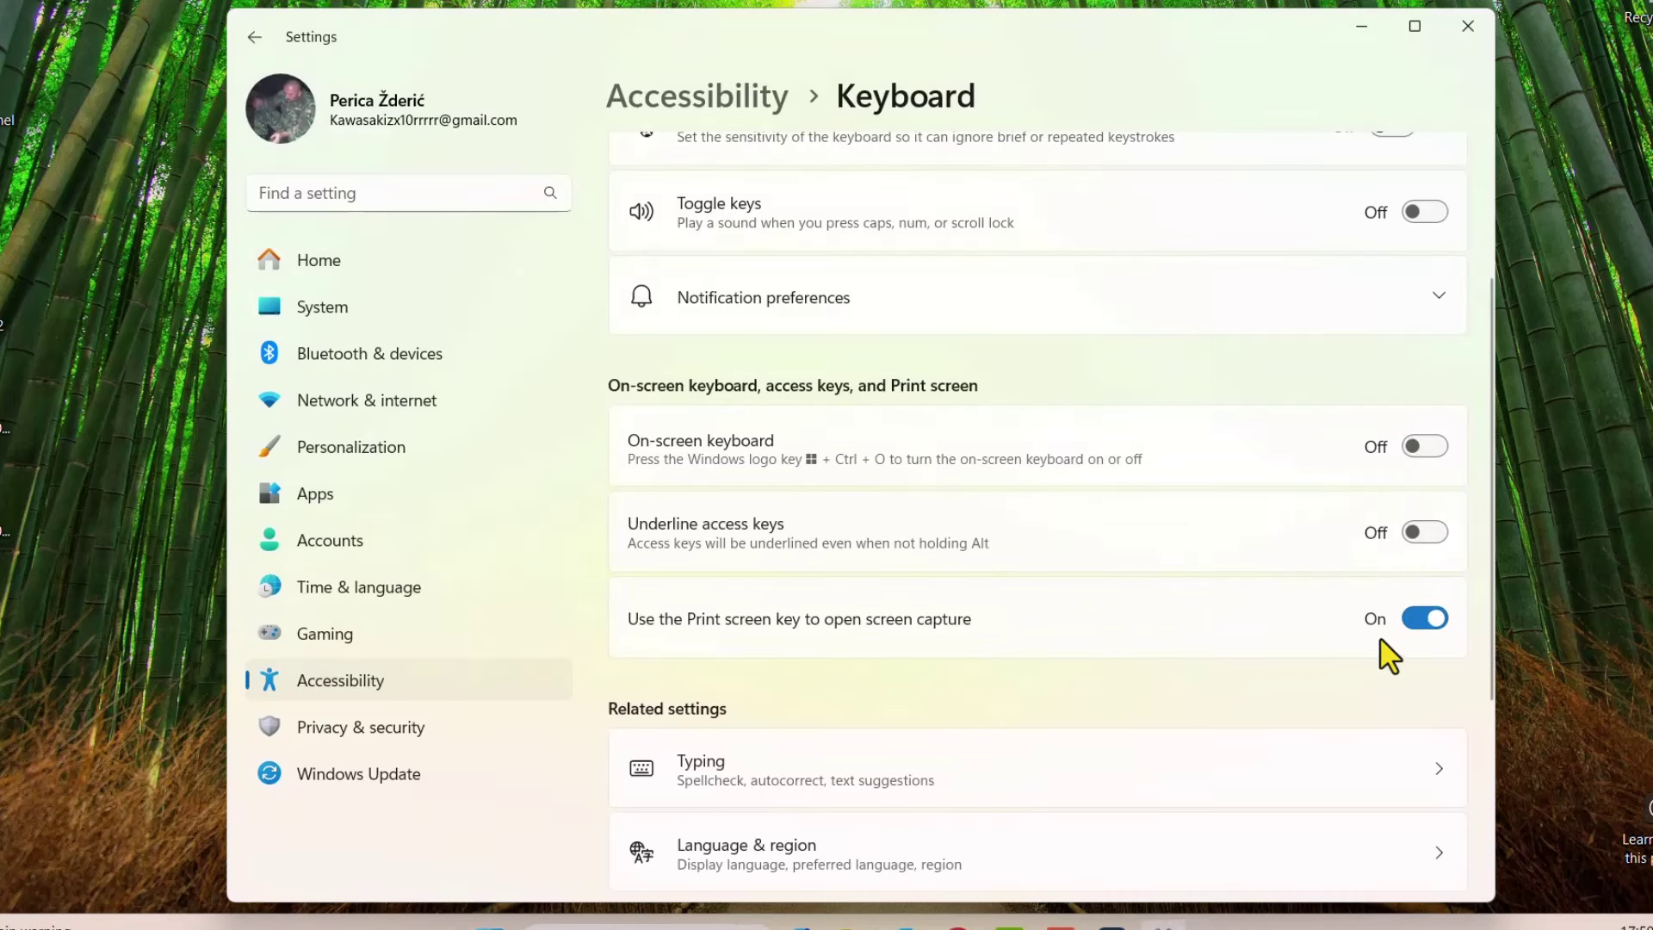
scroll(905, 568, down, 3)
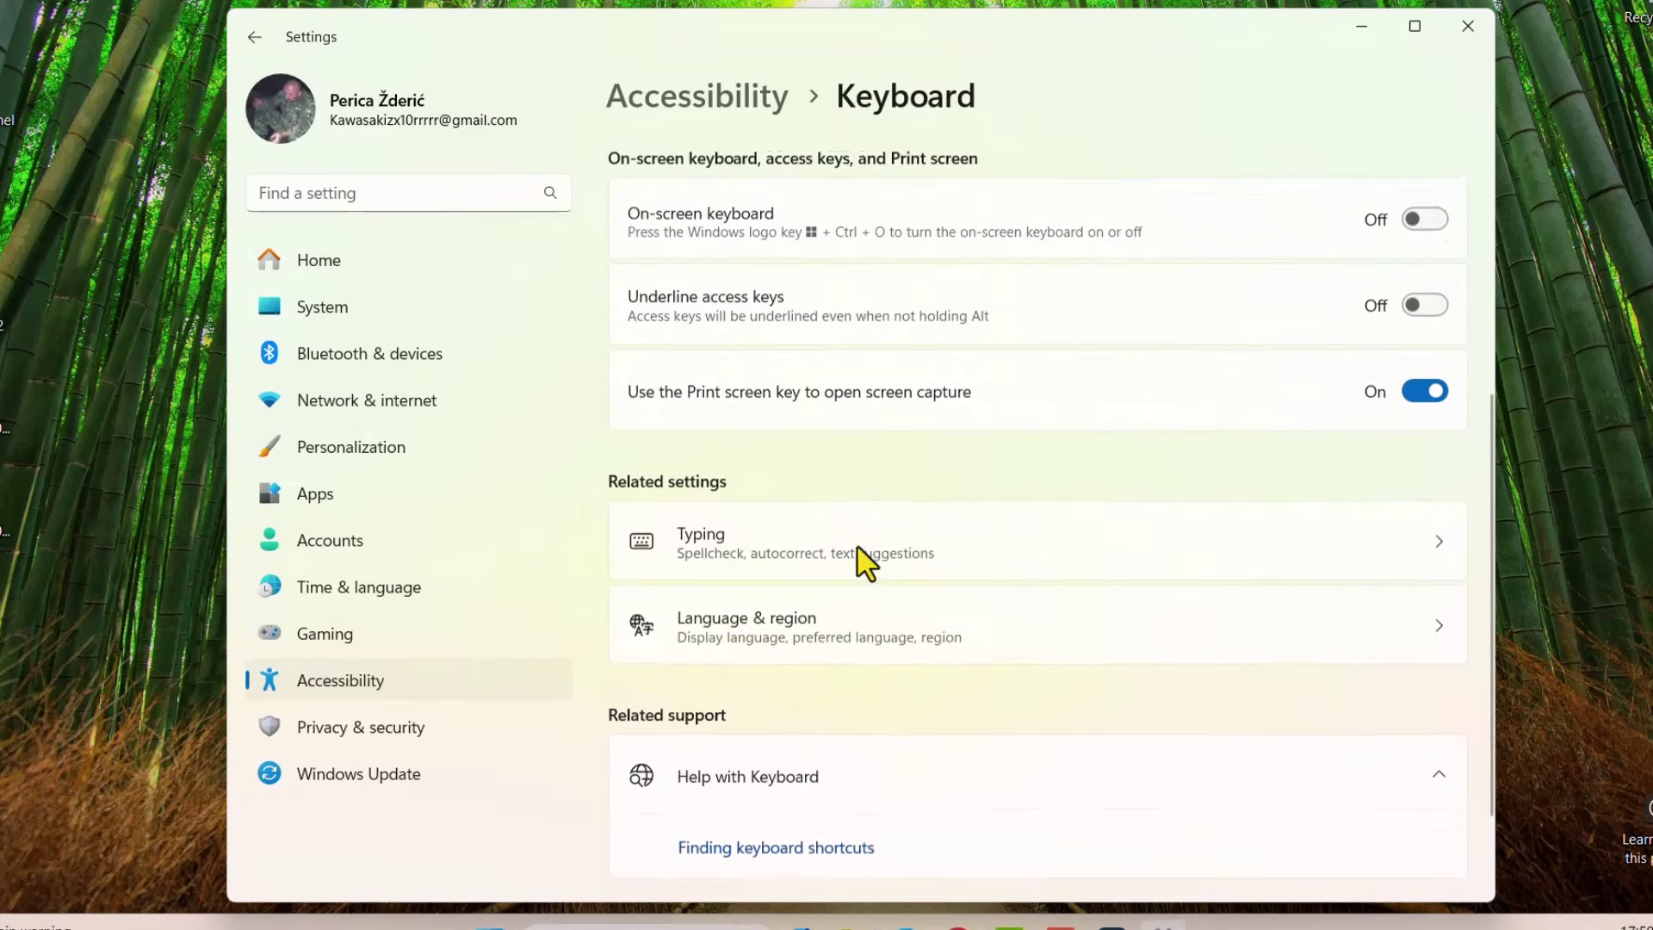
click(806, 563)
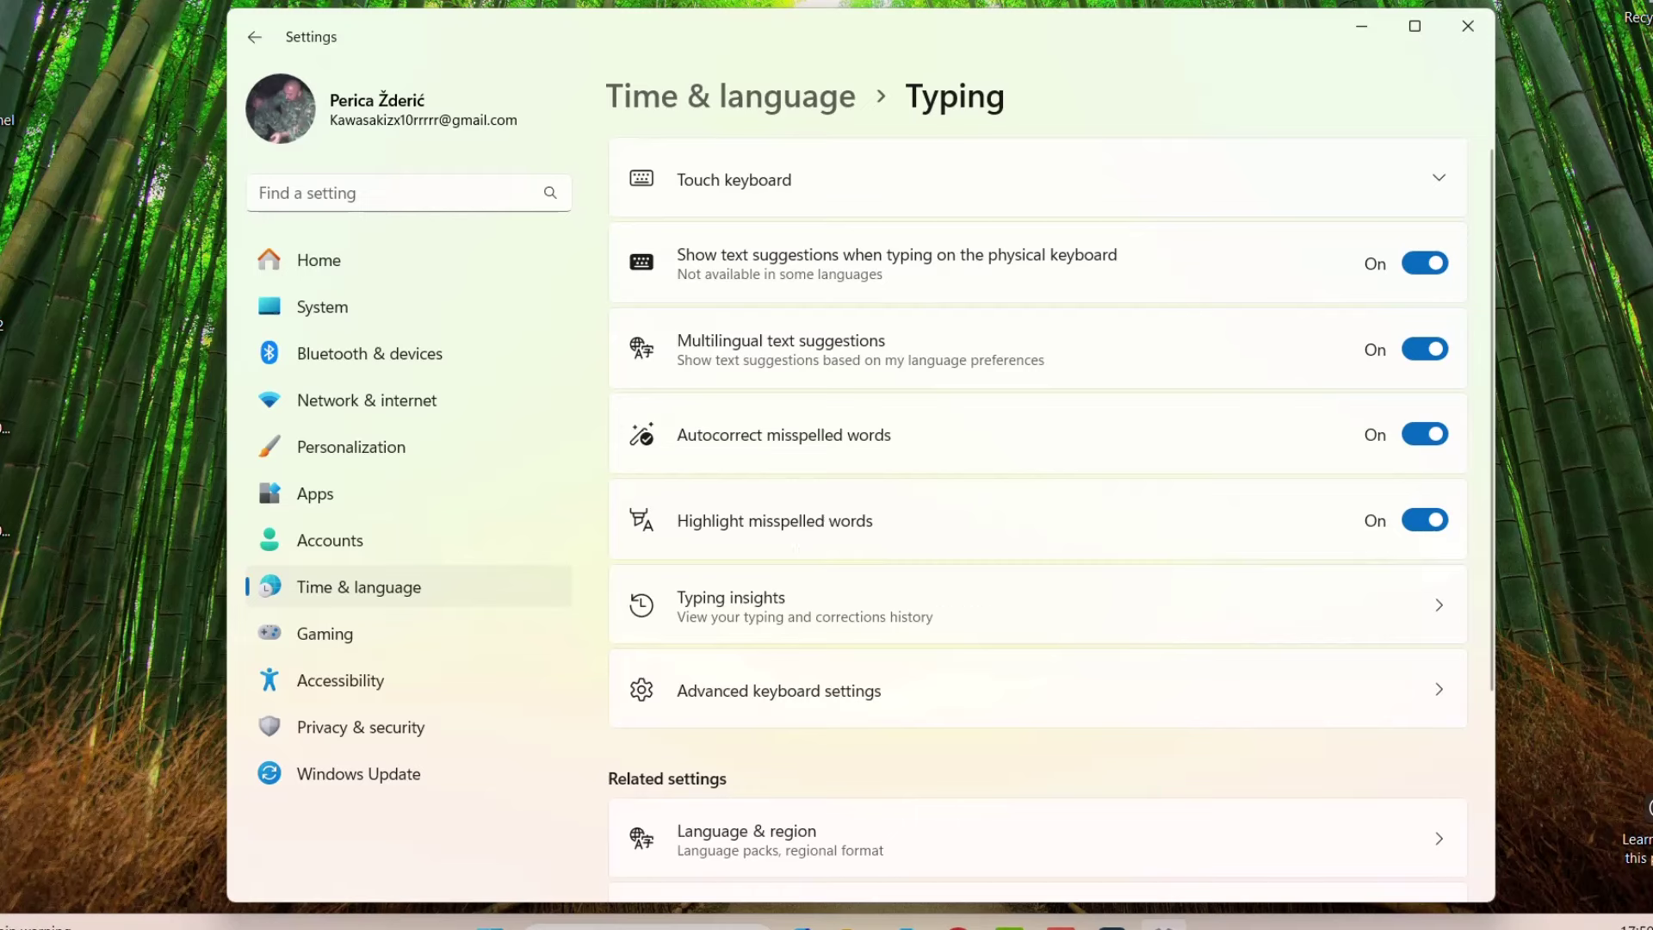
click(254, 37)
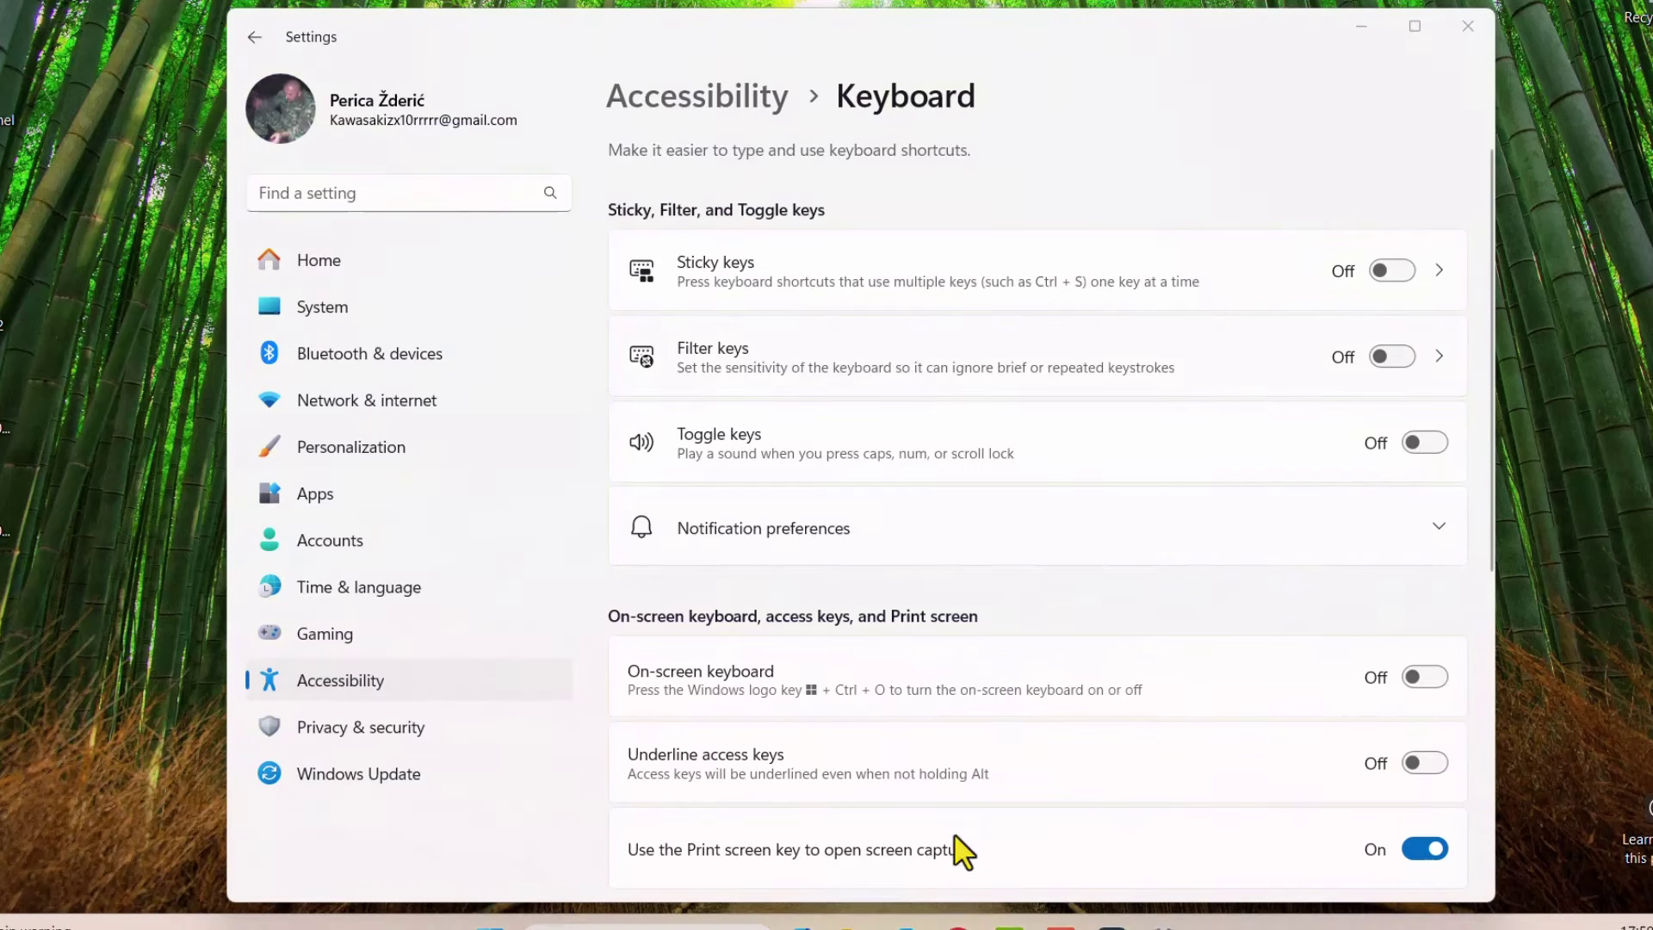
- Open and close a second Home tab, then browse Documents > Camtasia and go back up
click(859, 920)
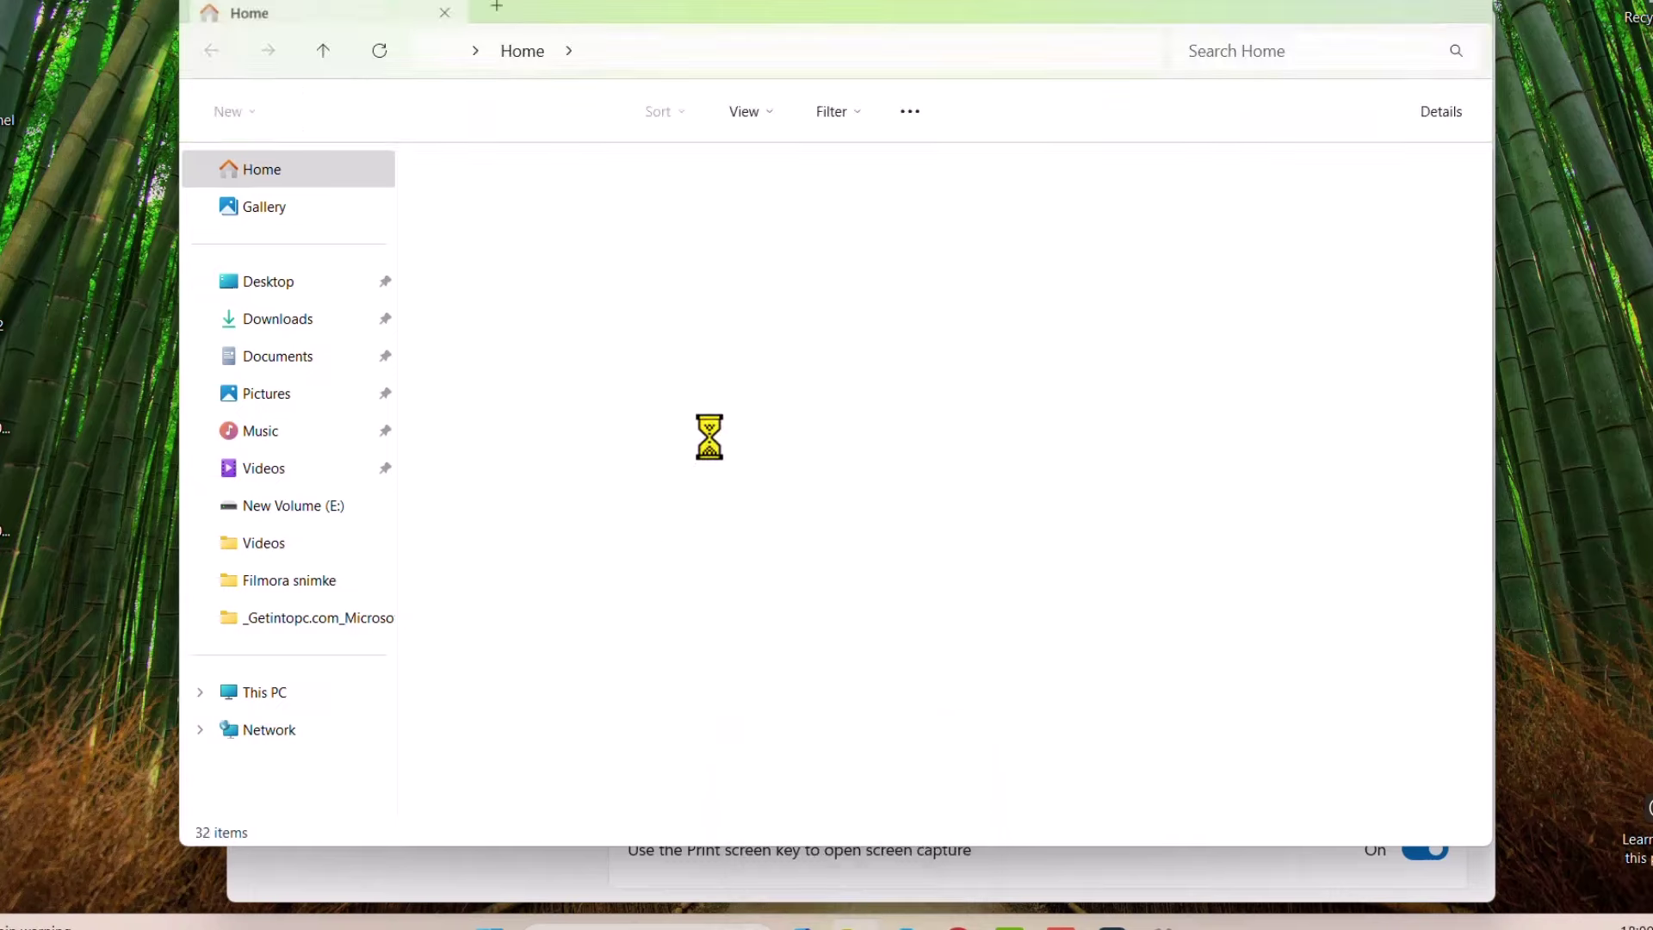
scroll(762, 624, down, 4)
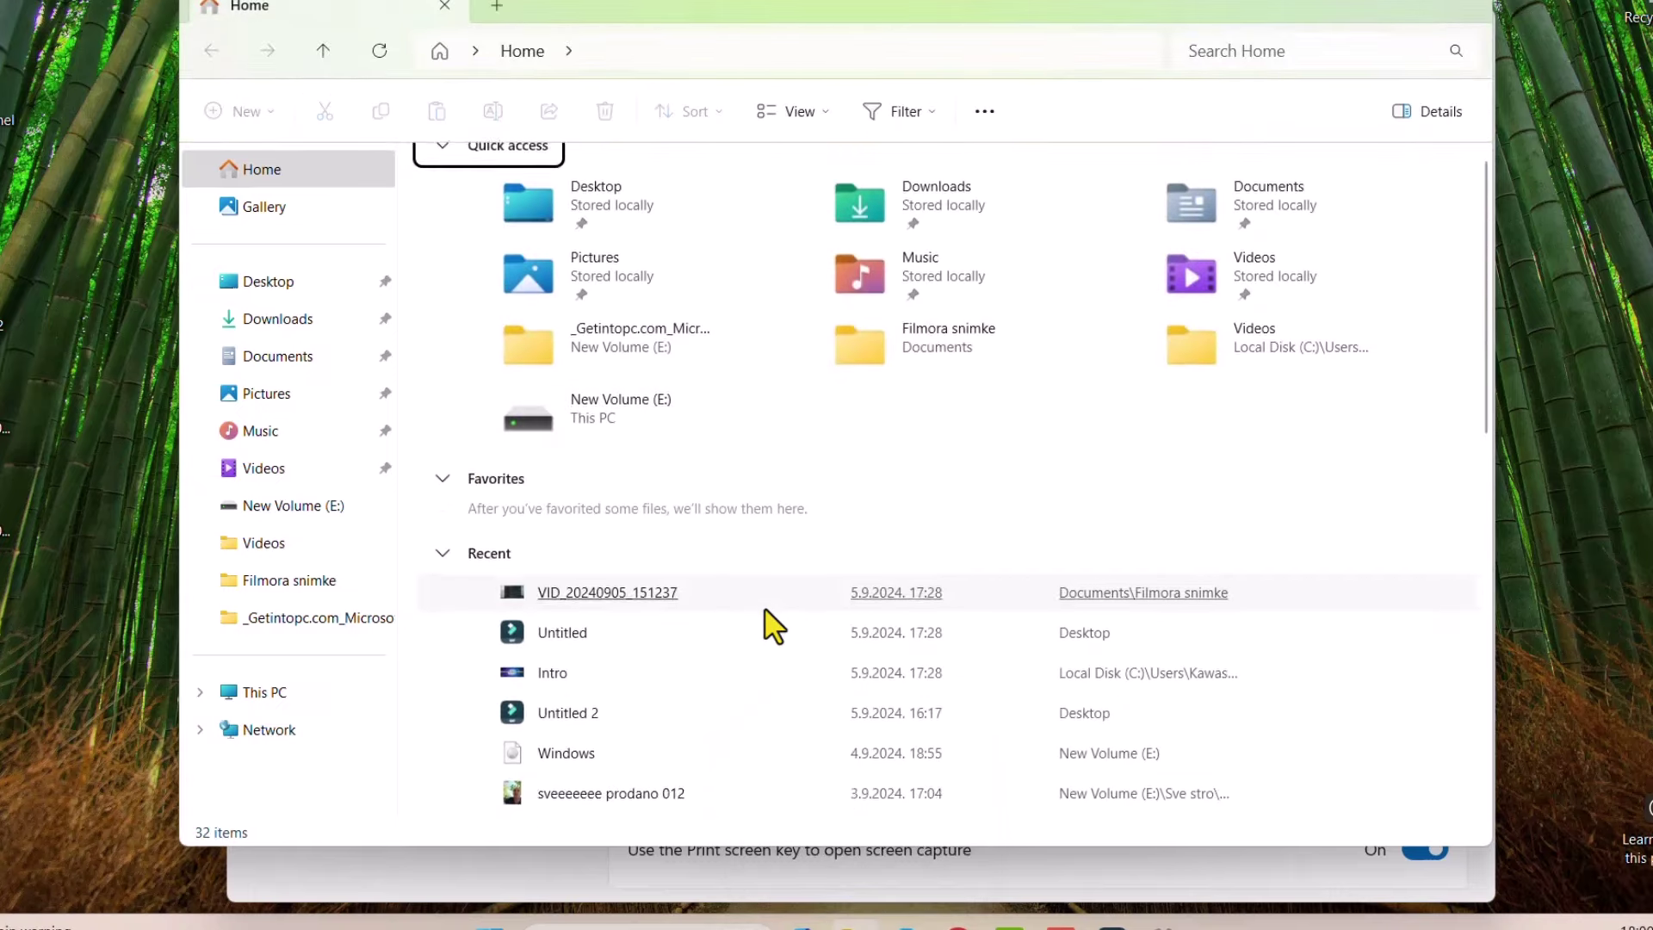
scroll(763, 607, up, 2)
scroll(764, 608, down, 3)
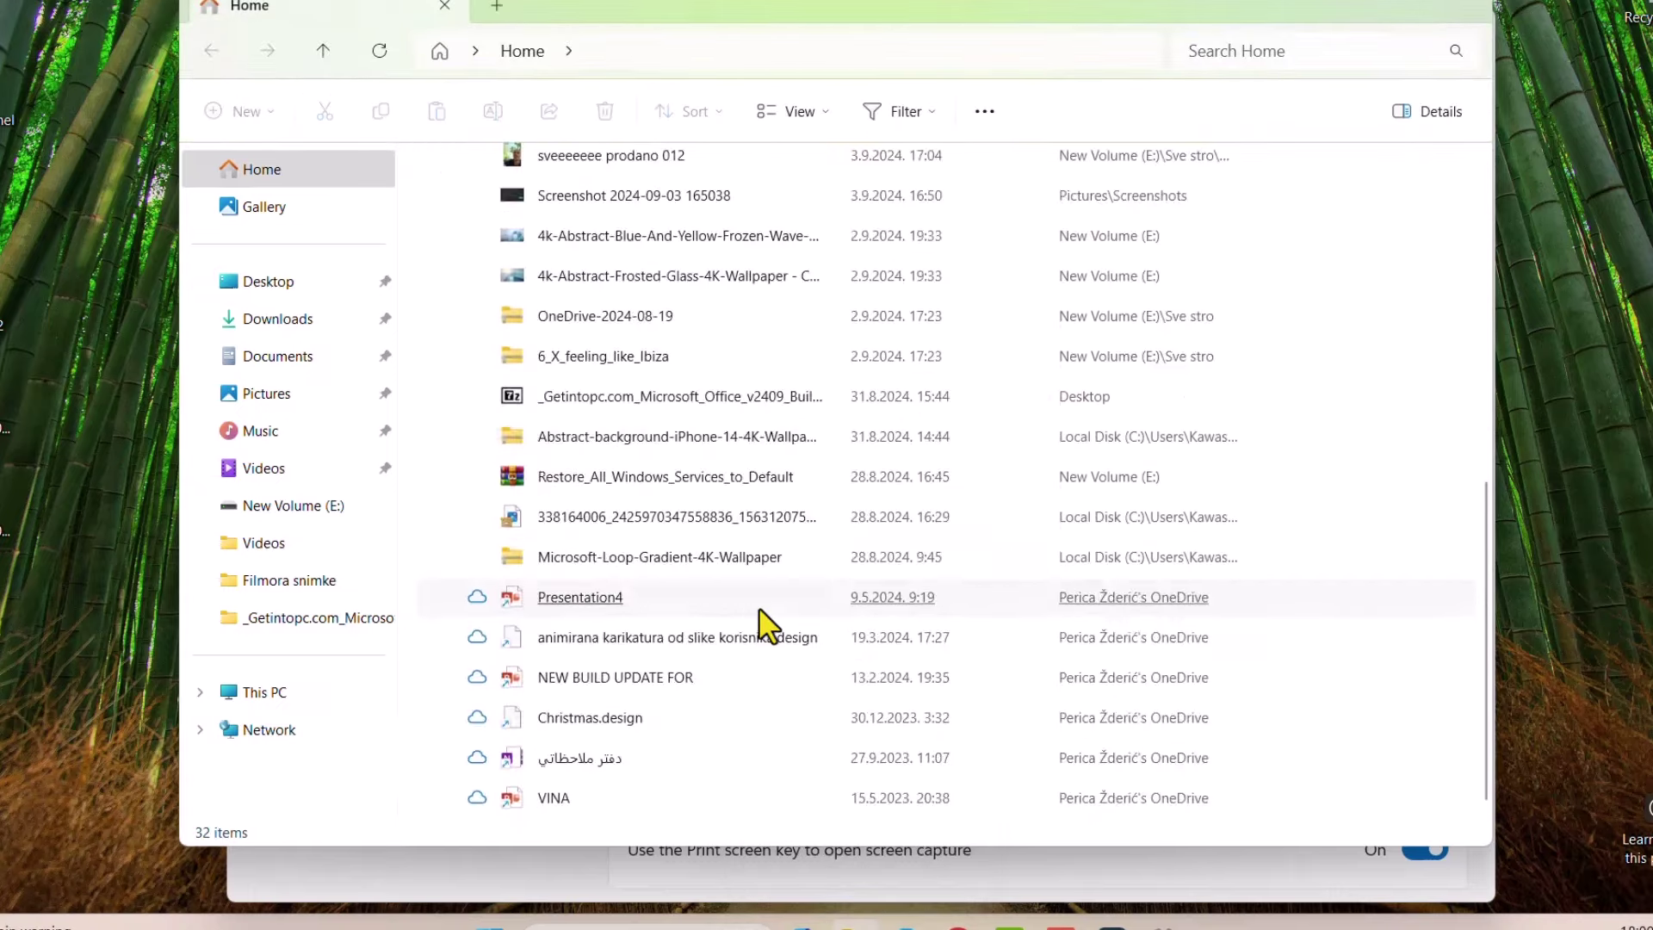
scroll(761, 610, up, 1)
scroll(761, 610, down, 1)
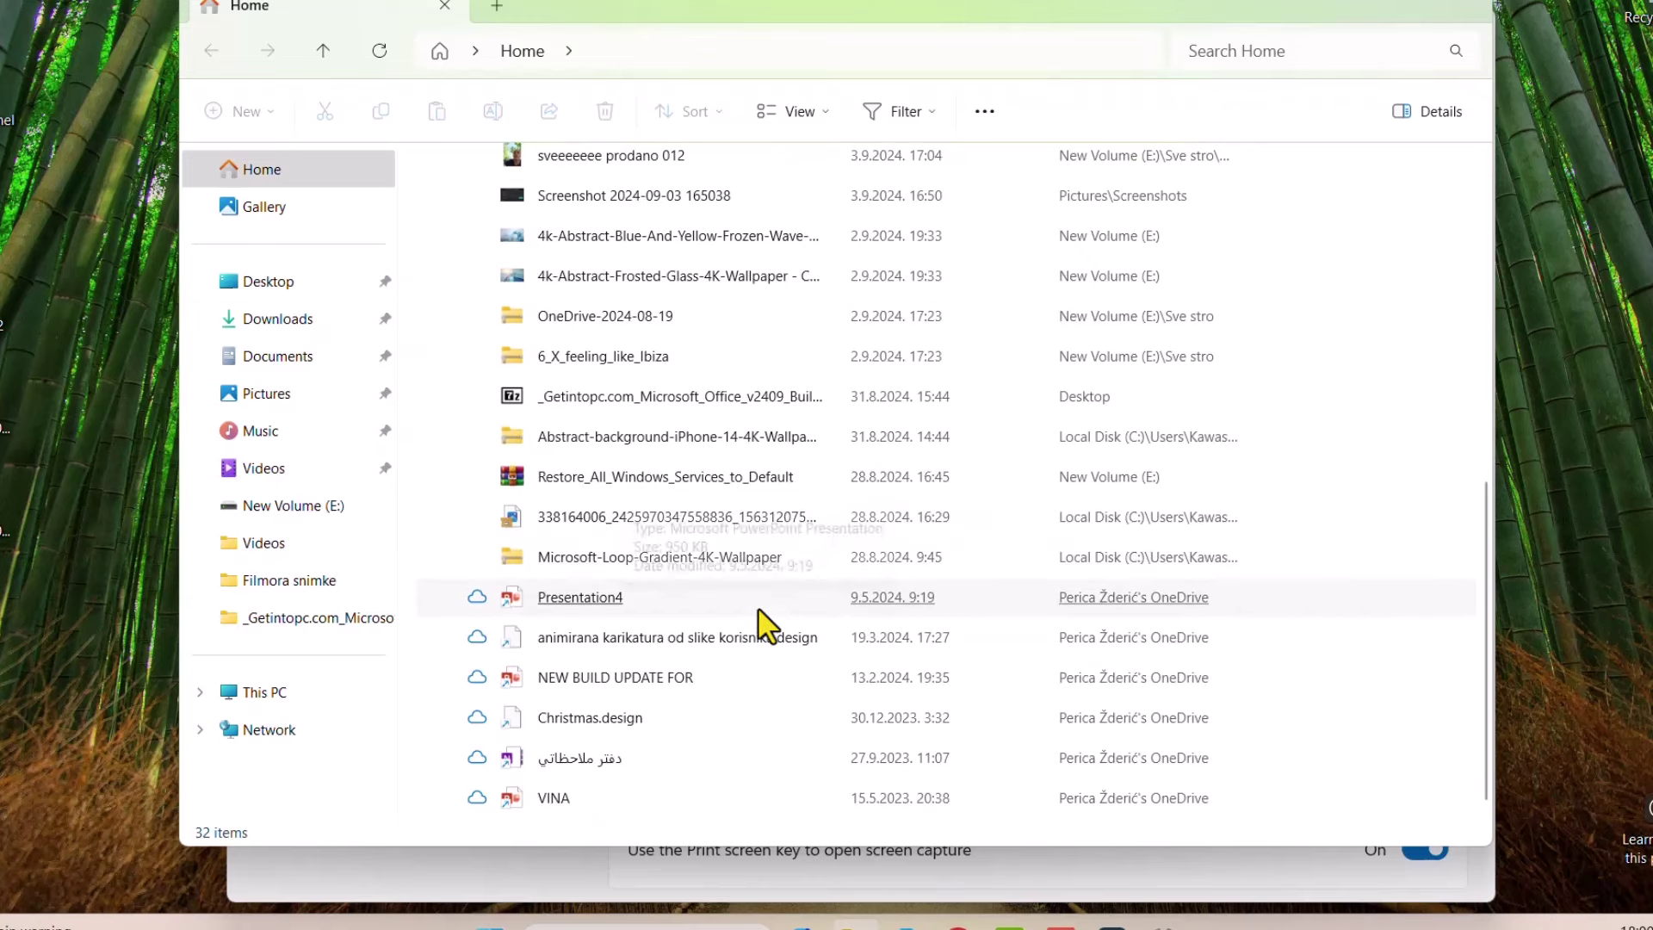
scroll(757, 611, up, 5)
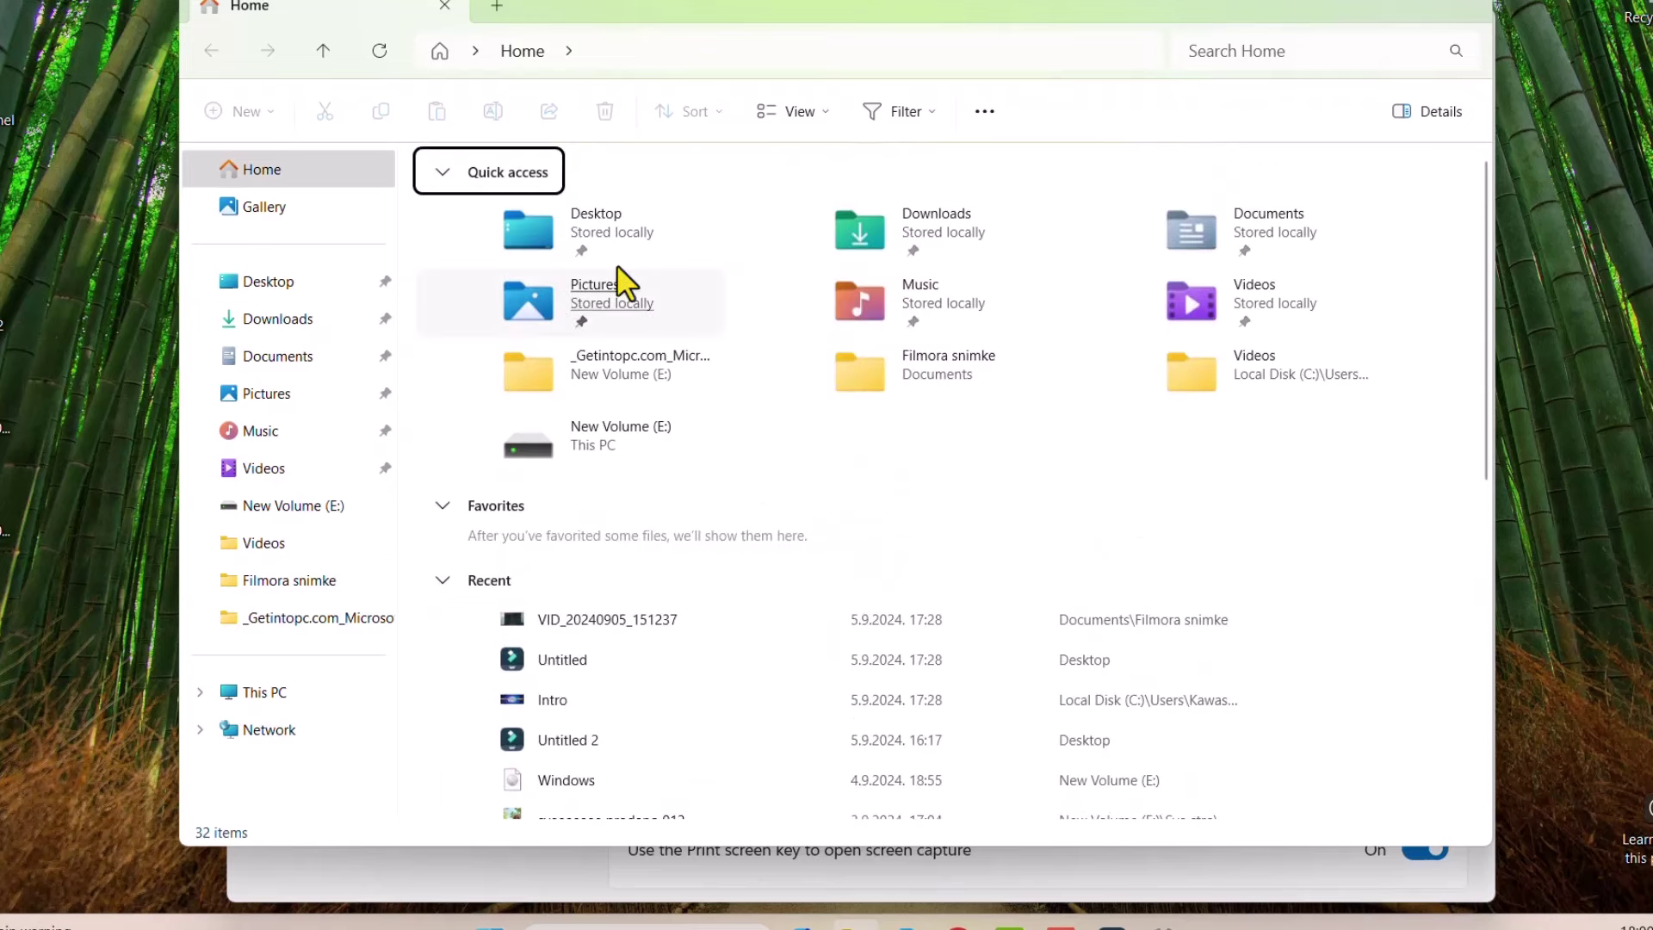
click(496, 7)
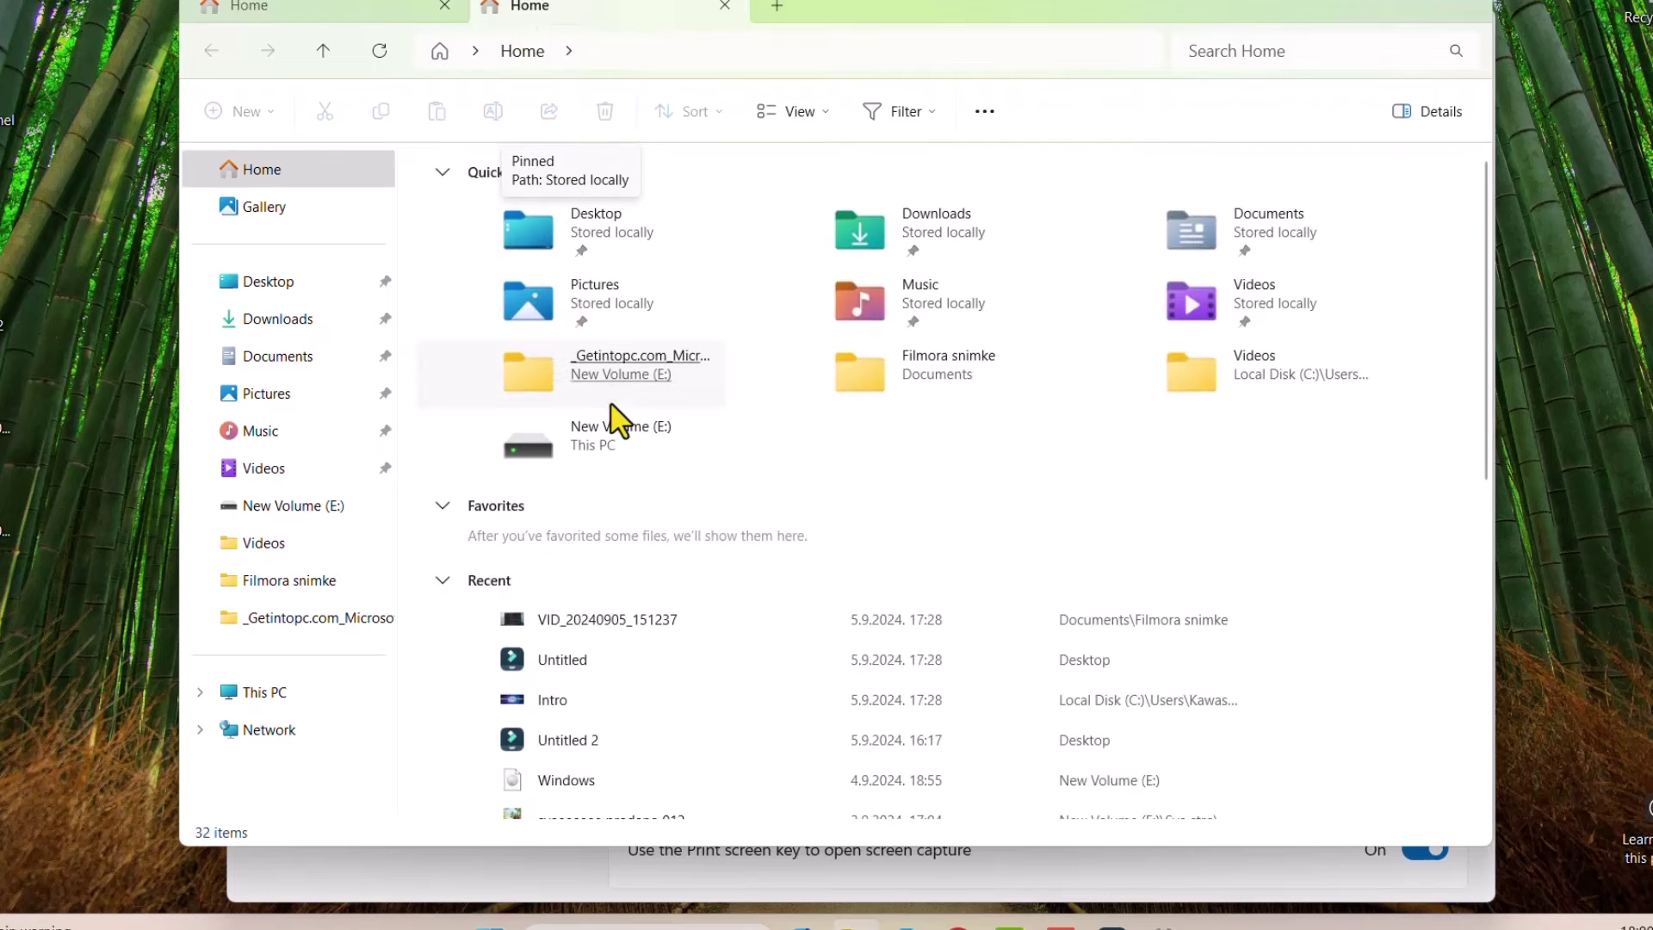
click(720, 6)
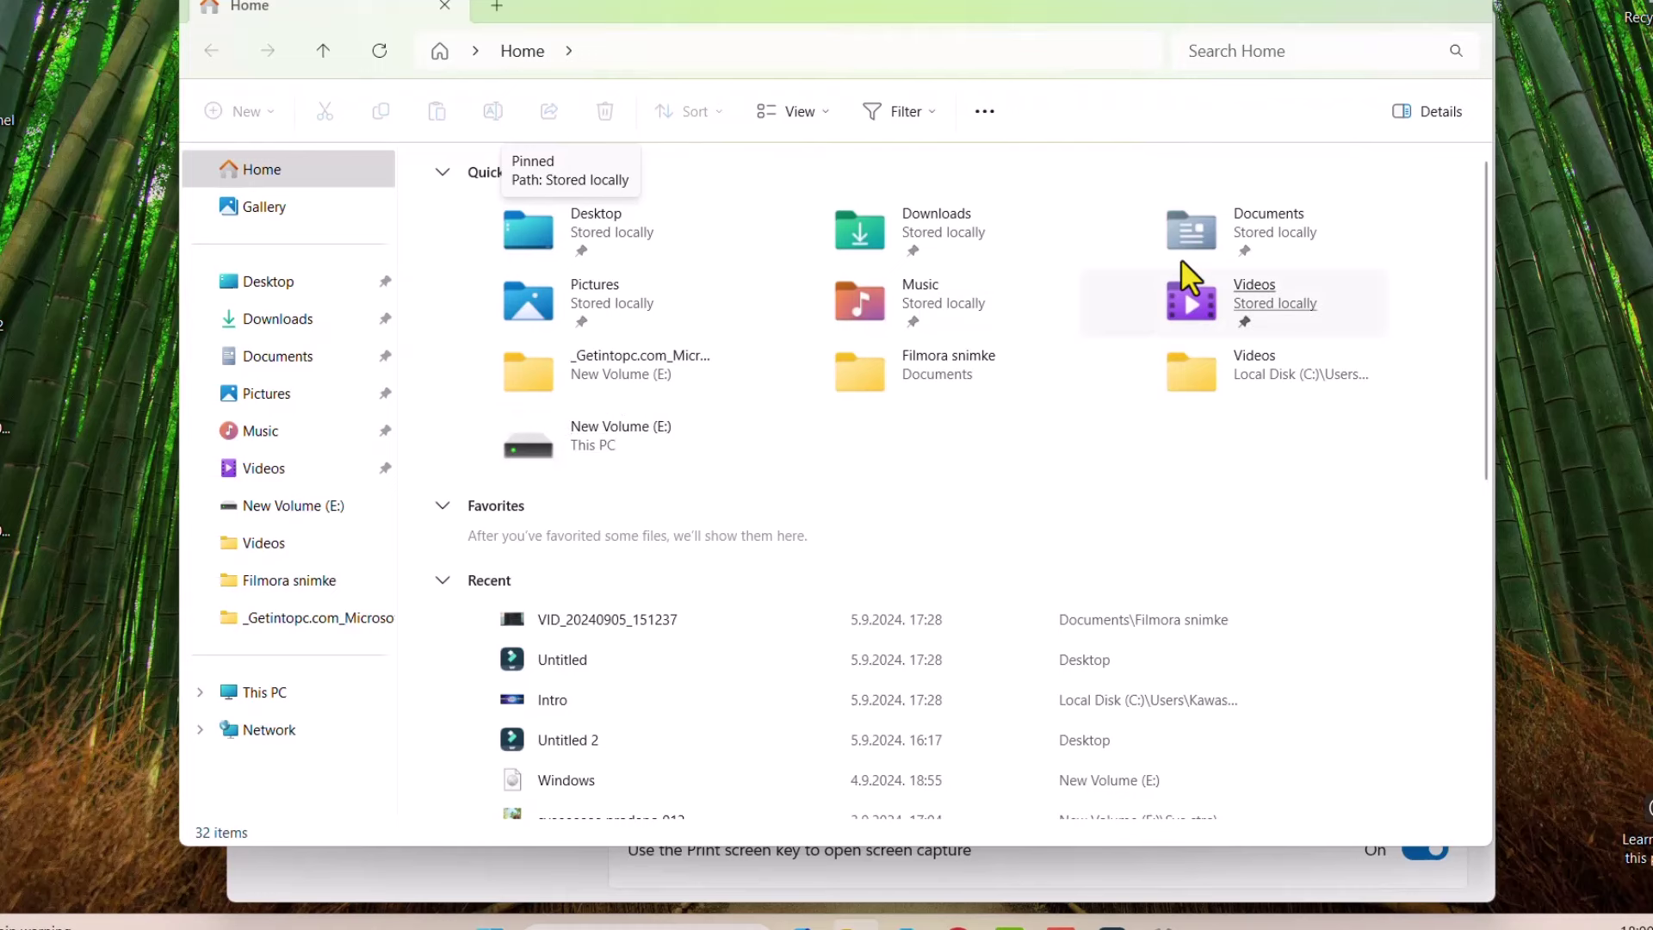
double_click(1243, 246)
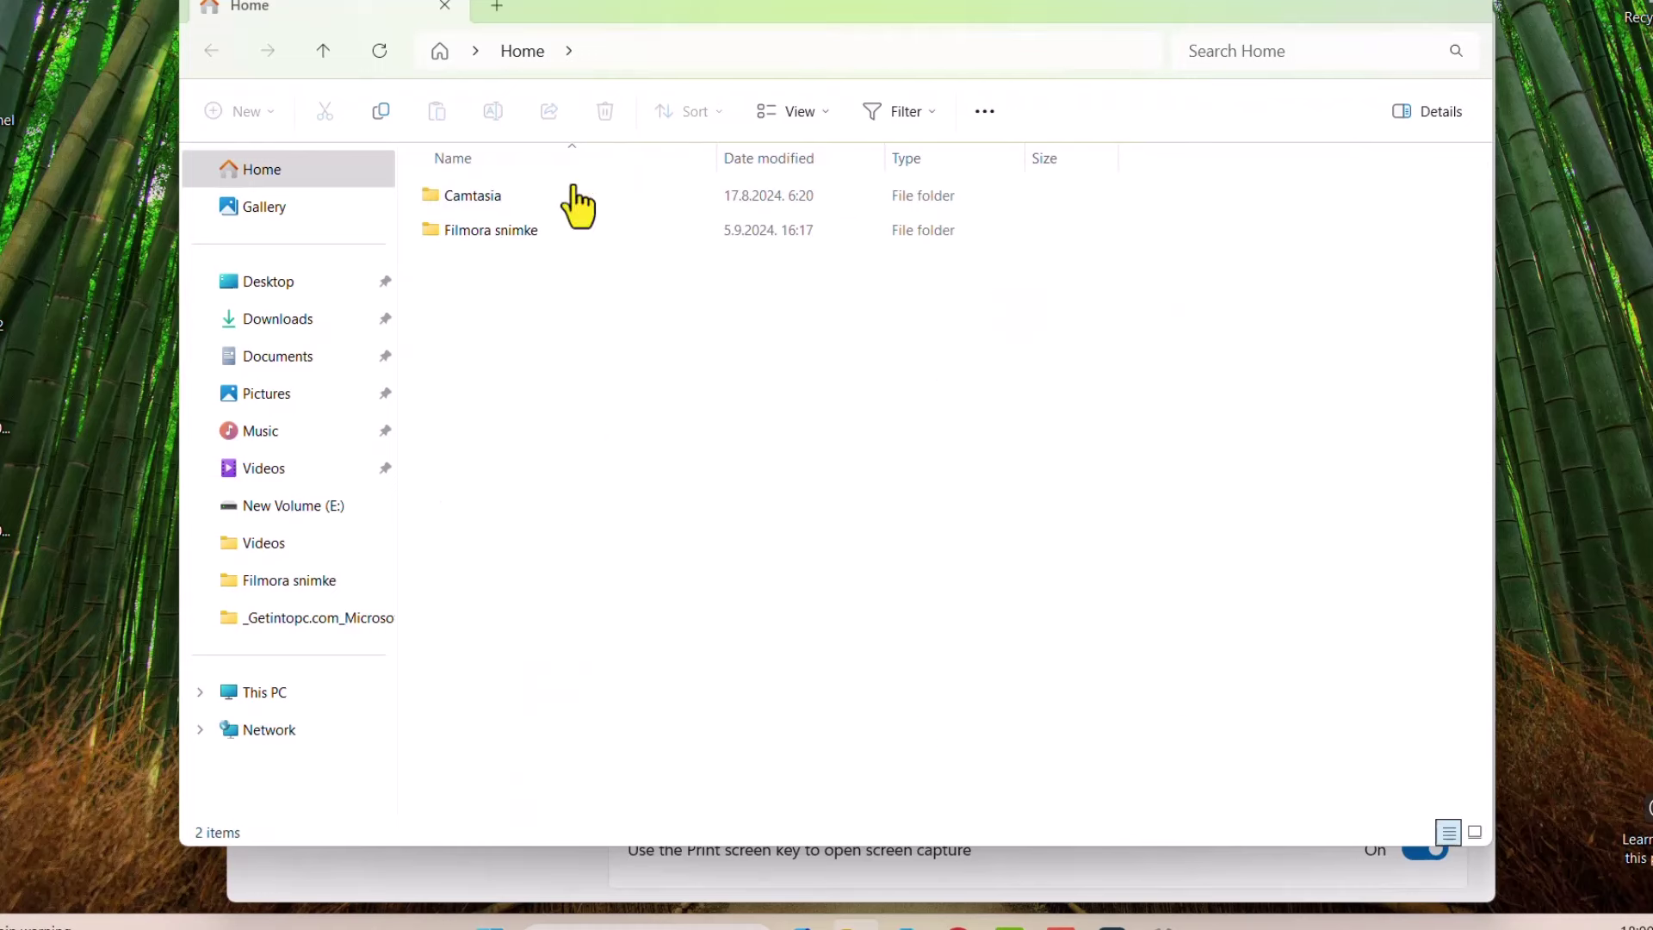
double_click(499, 198)
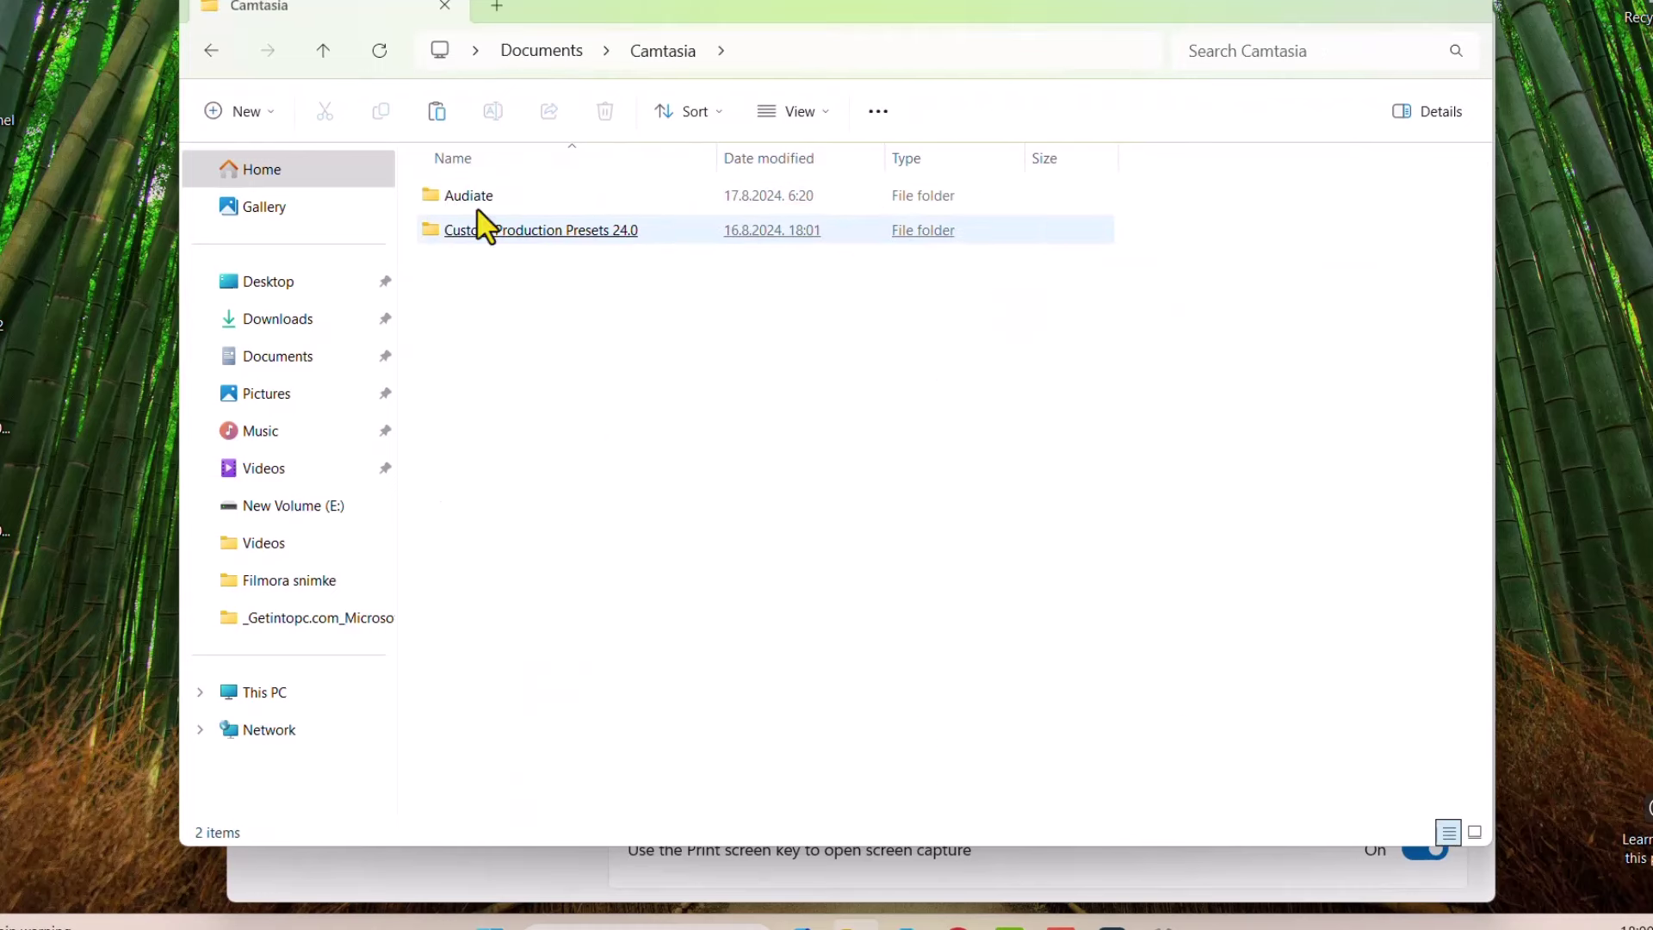
click(325, 56)
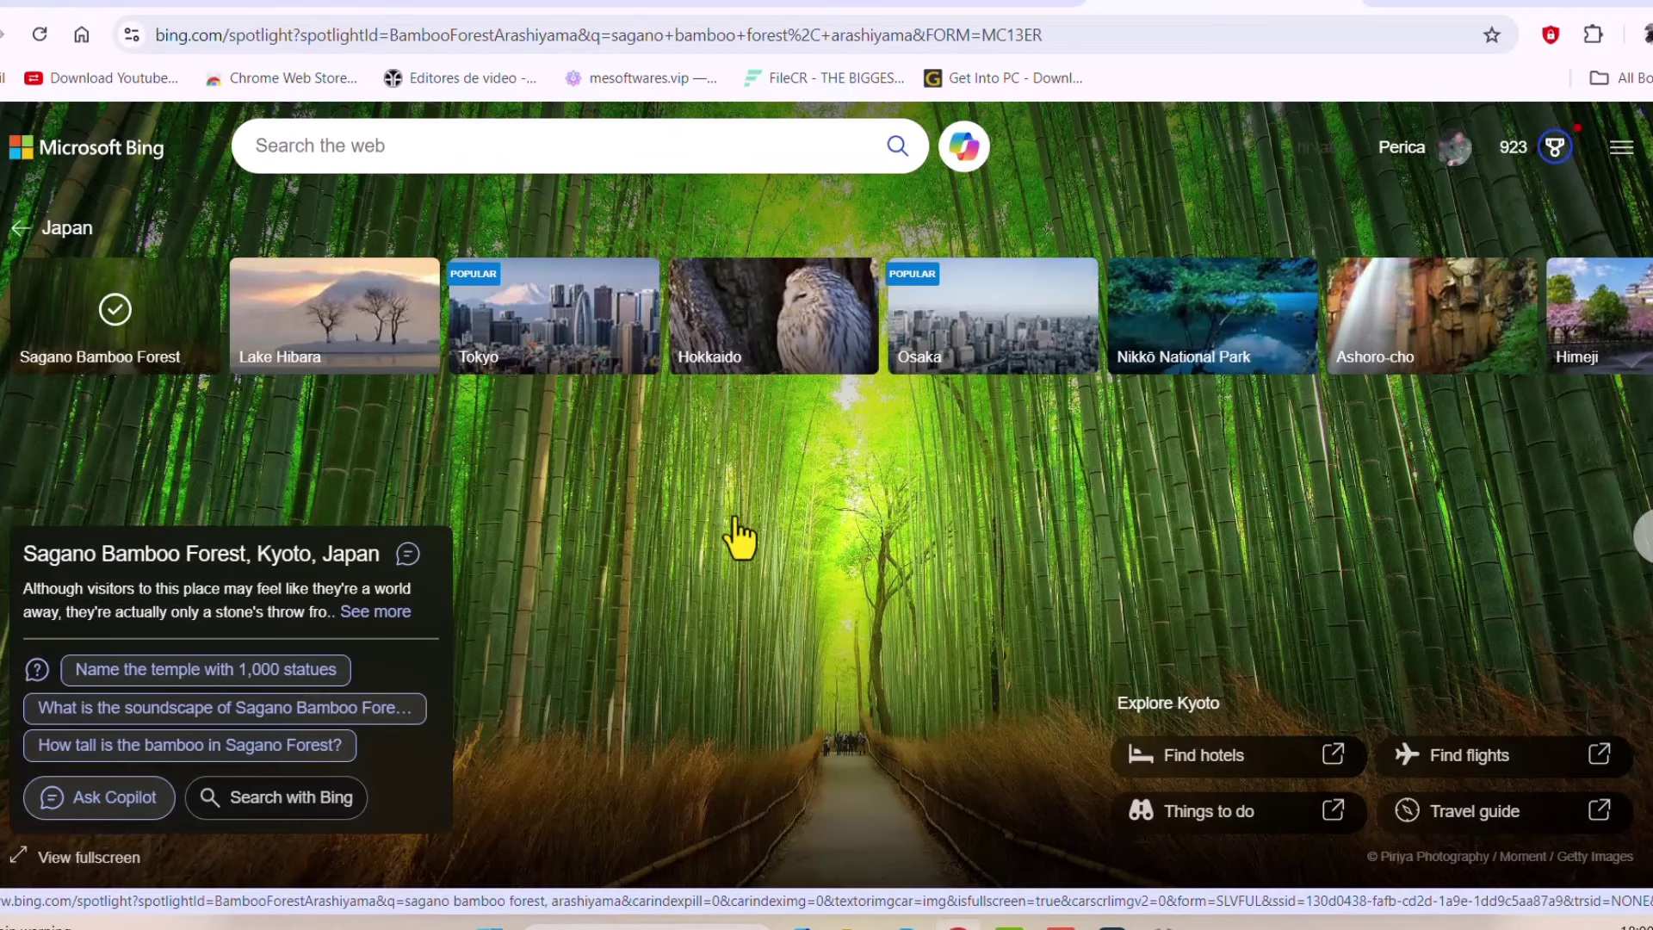
scroll(651, 549, down, 1)
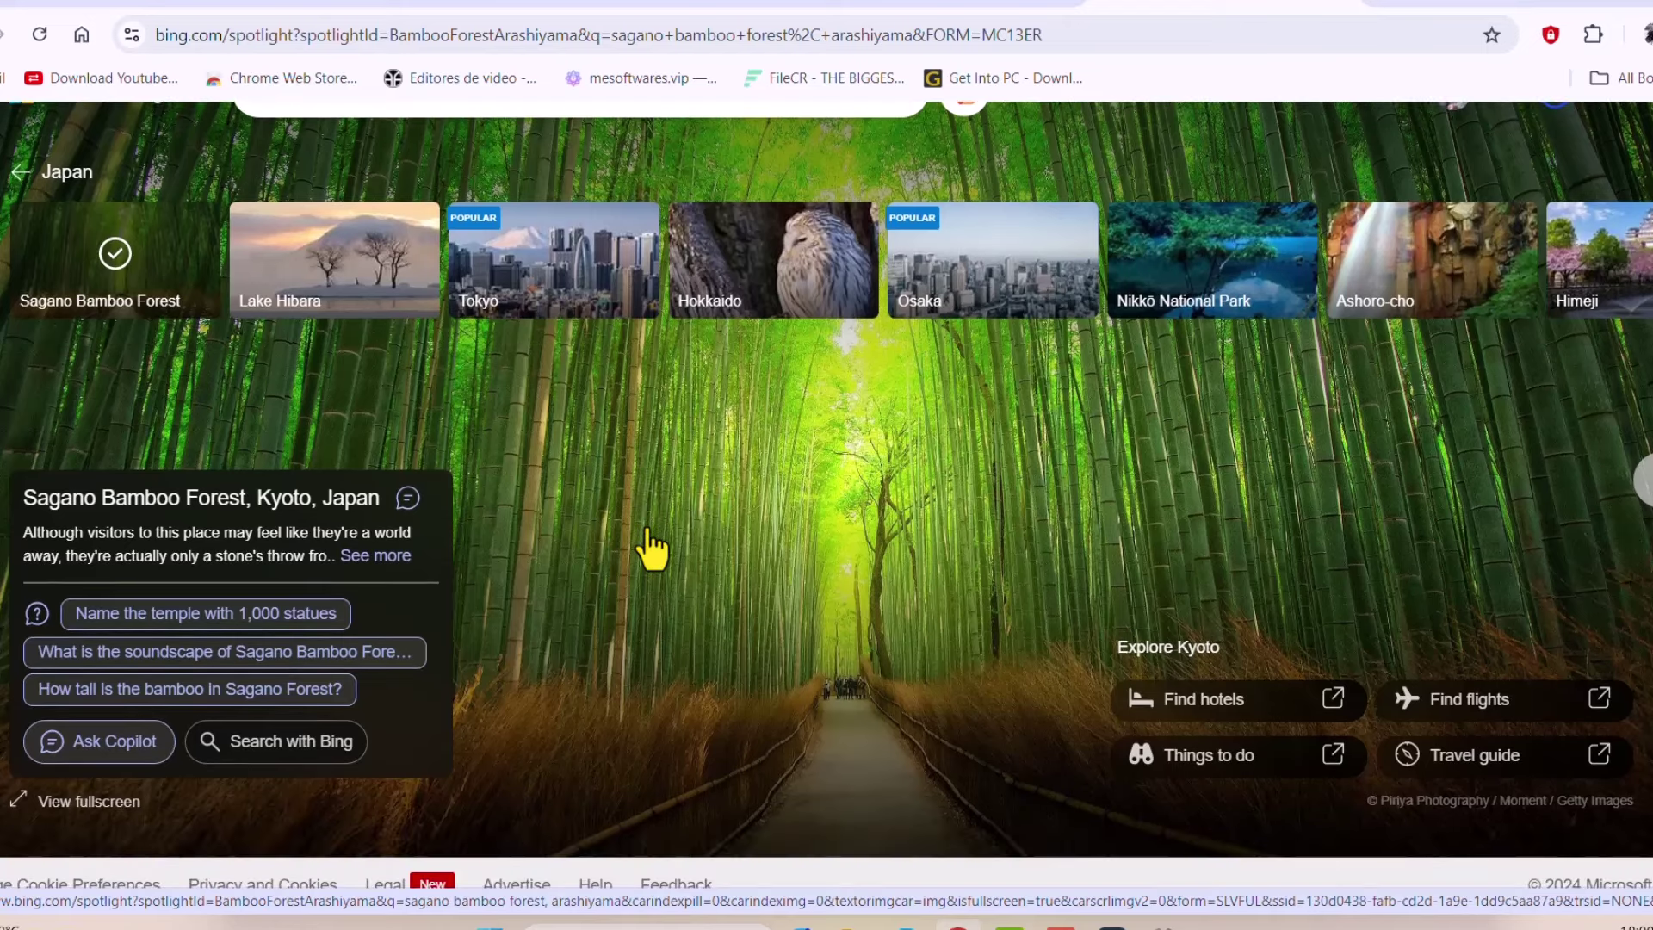
scroll(652, 548, up, 1)
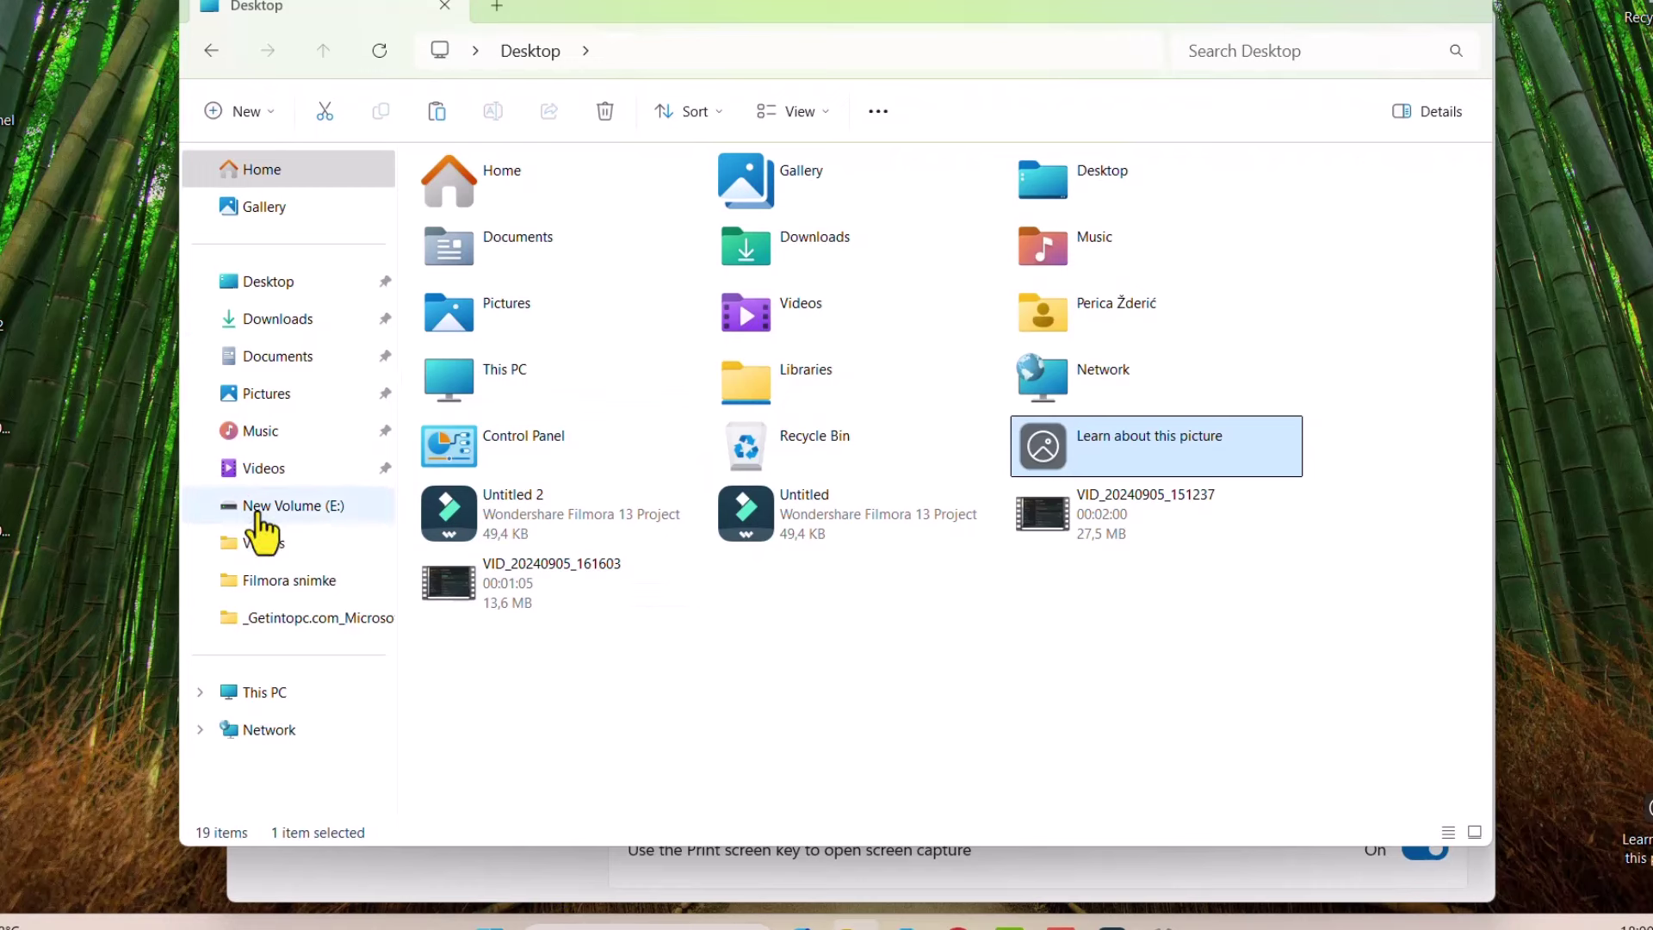
- Open Gallery and try the Pictures collection before switching back to all items
click(258, 220)
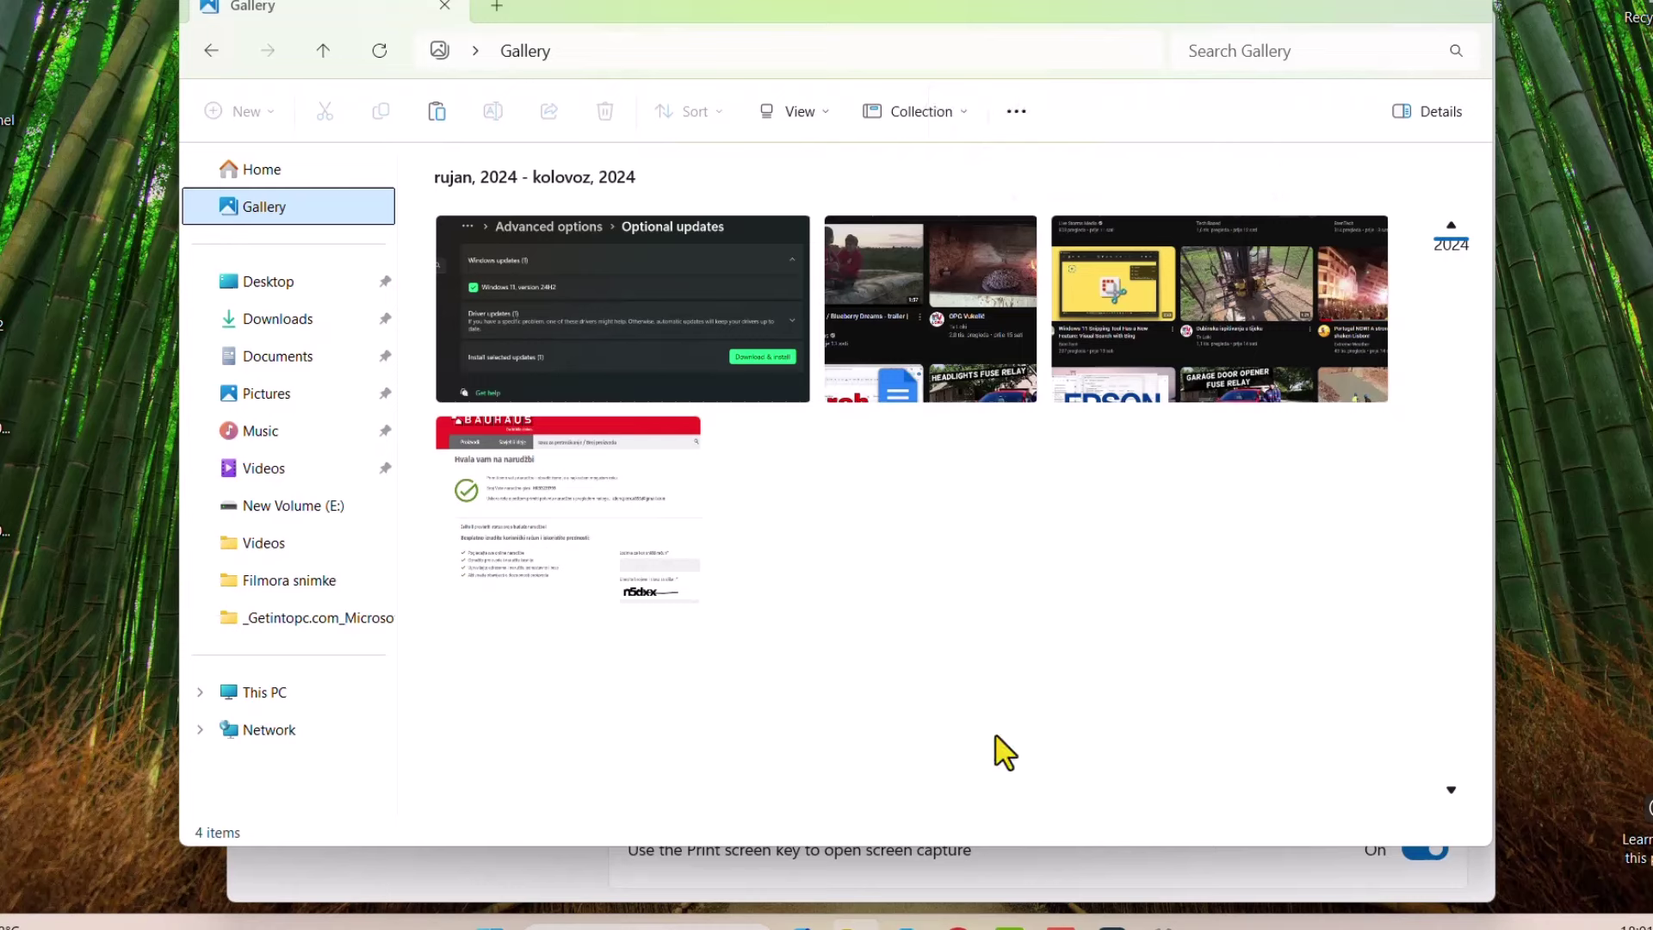
click(919, 111)
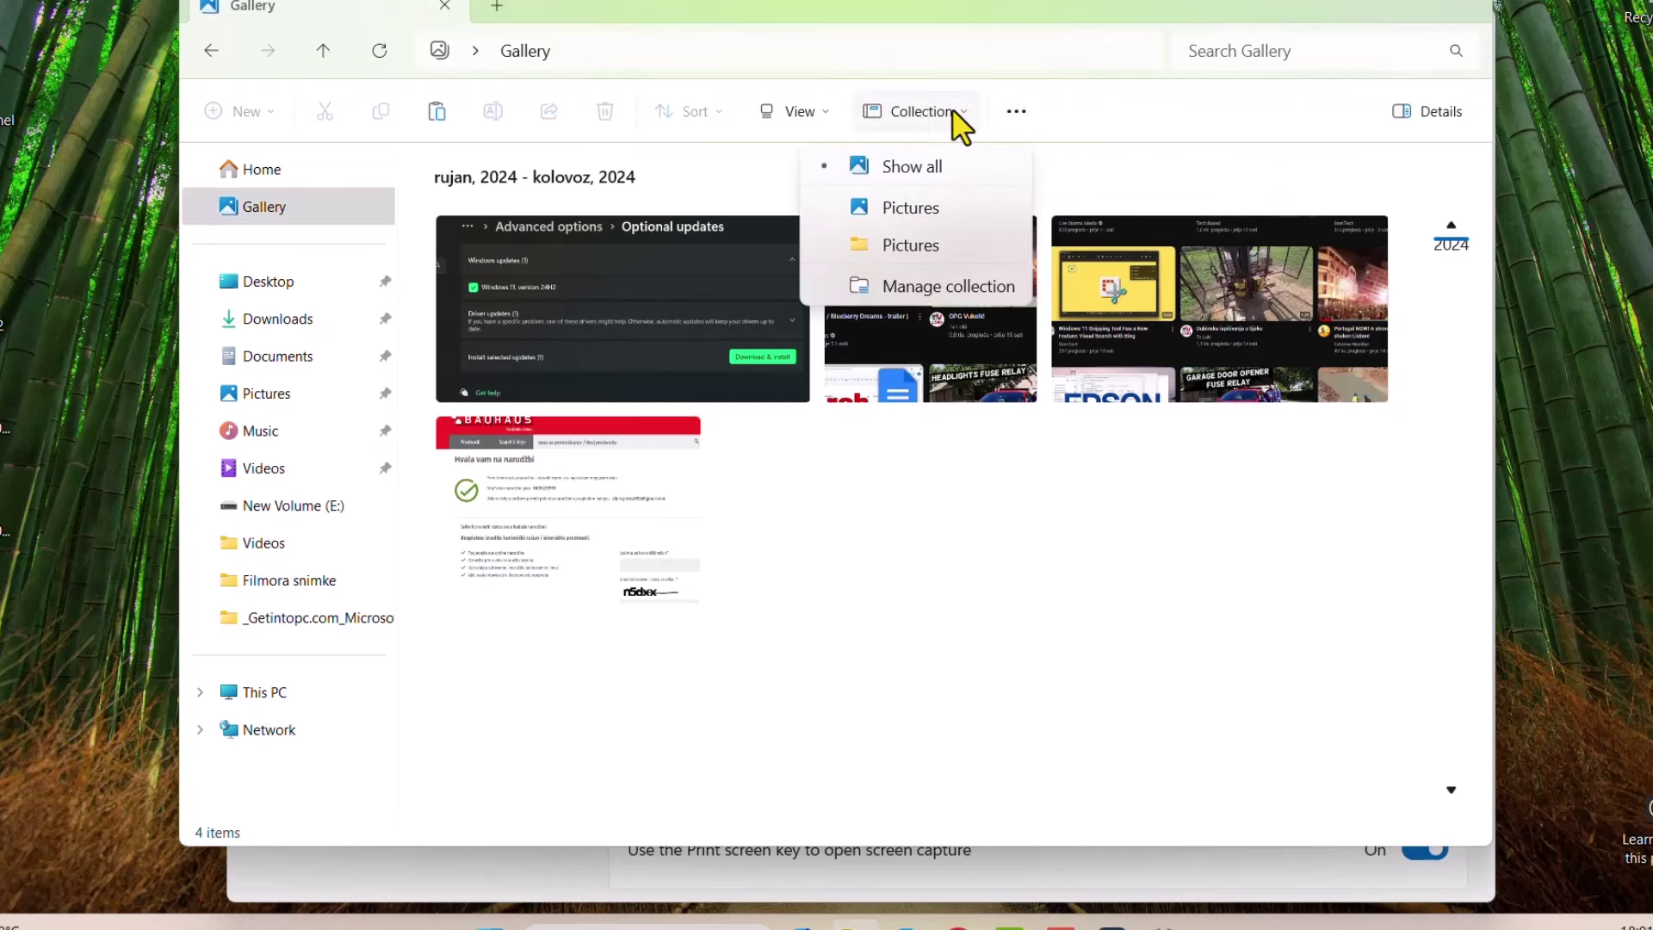
click(930, 213)
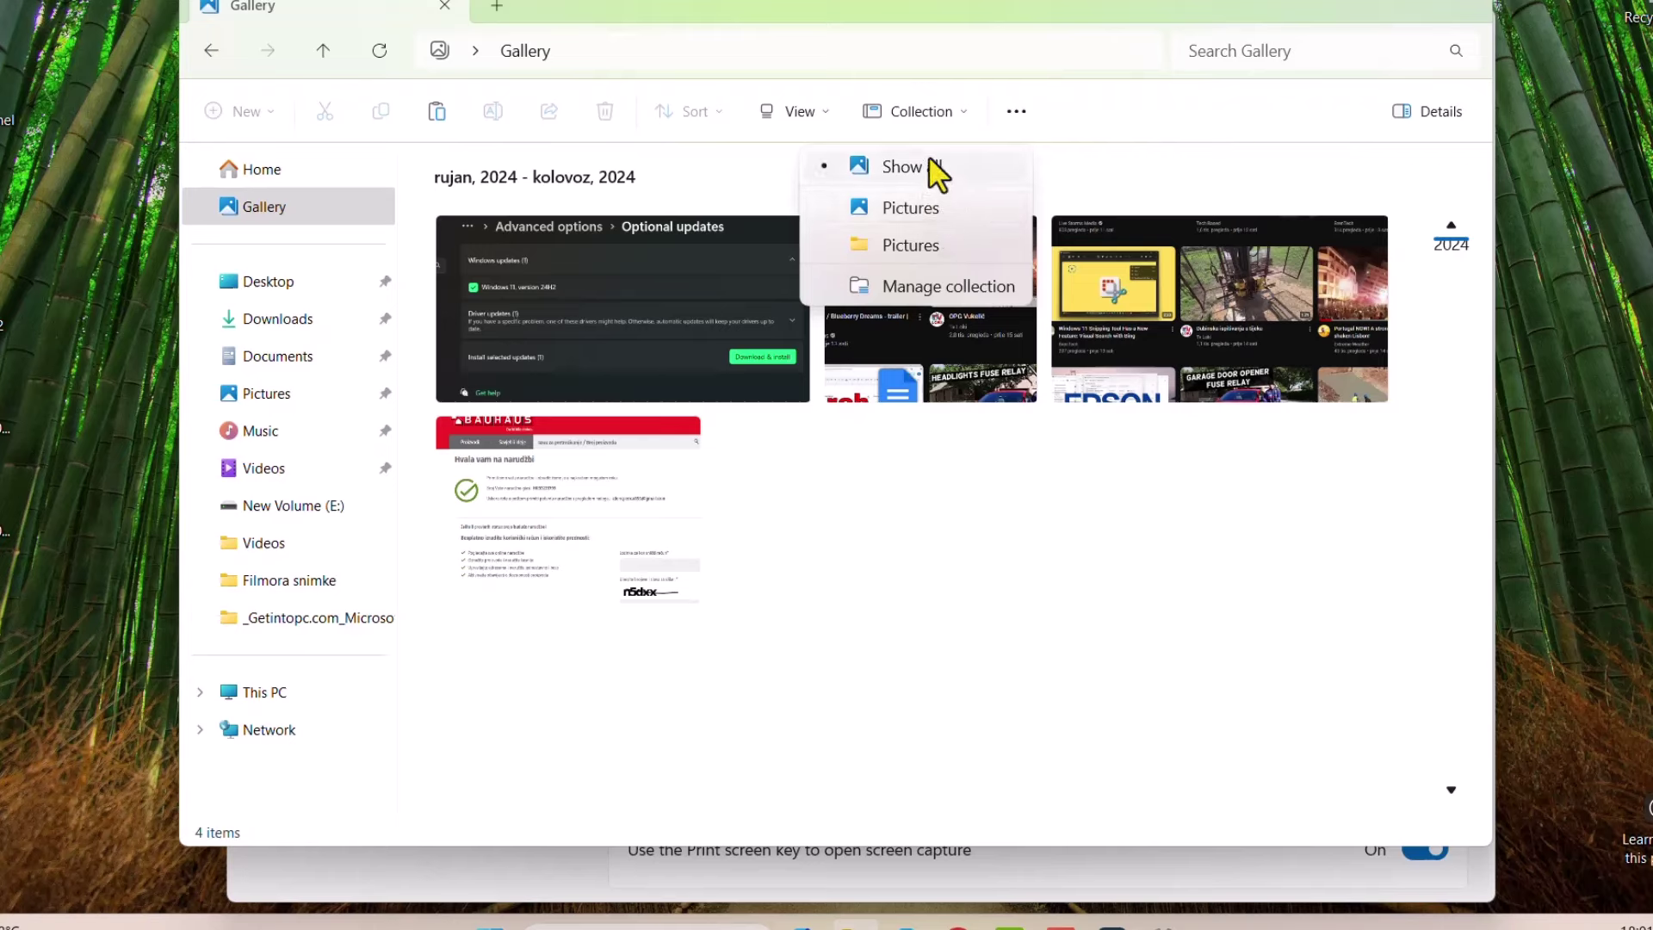
click(937, 175)
- Toggle the See more menu and the details pane, then return to Home
click(1015, 115)
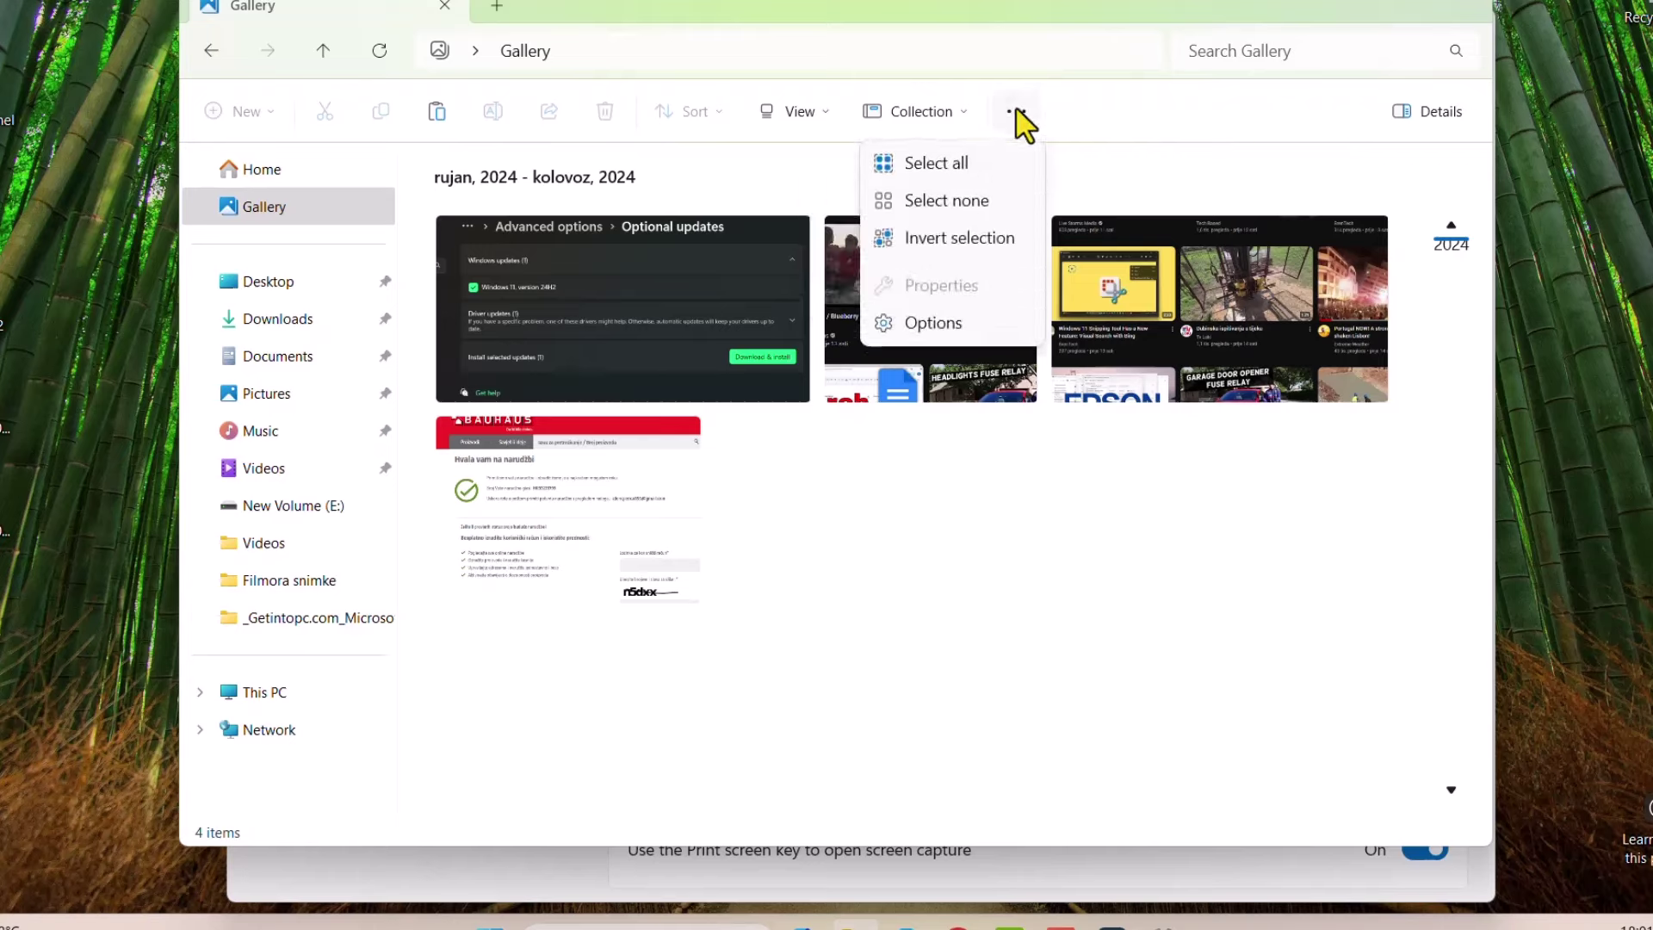
click(1015, 113)
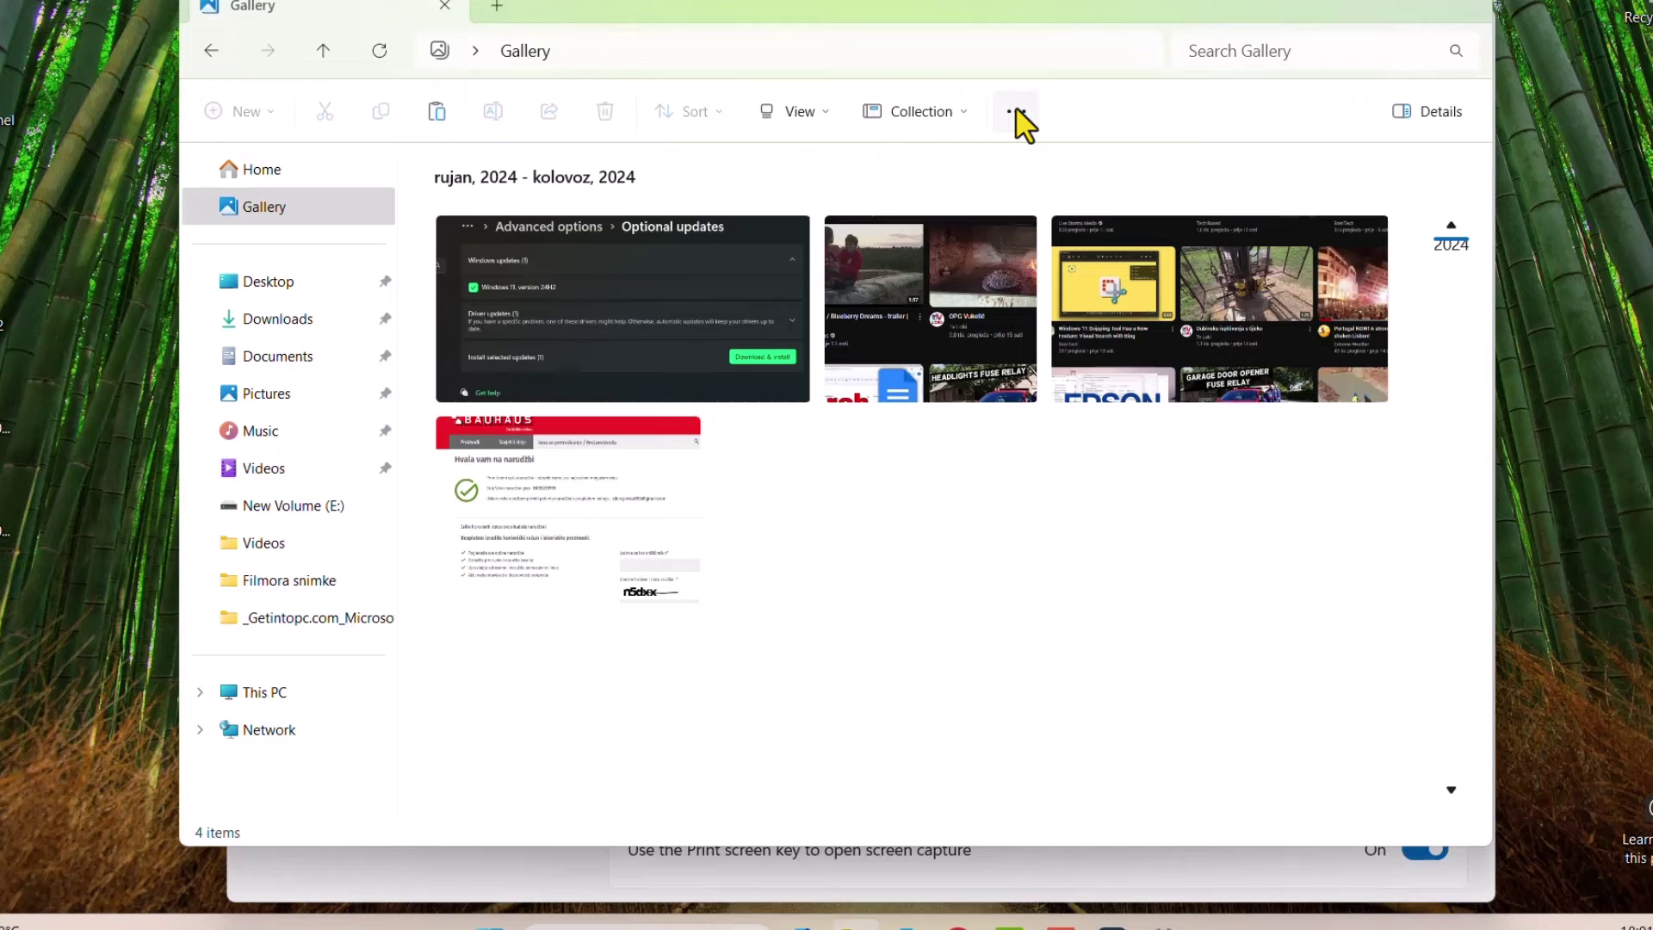
click(1430, 113)
click(1431, 114)
click(272, 176)
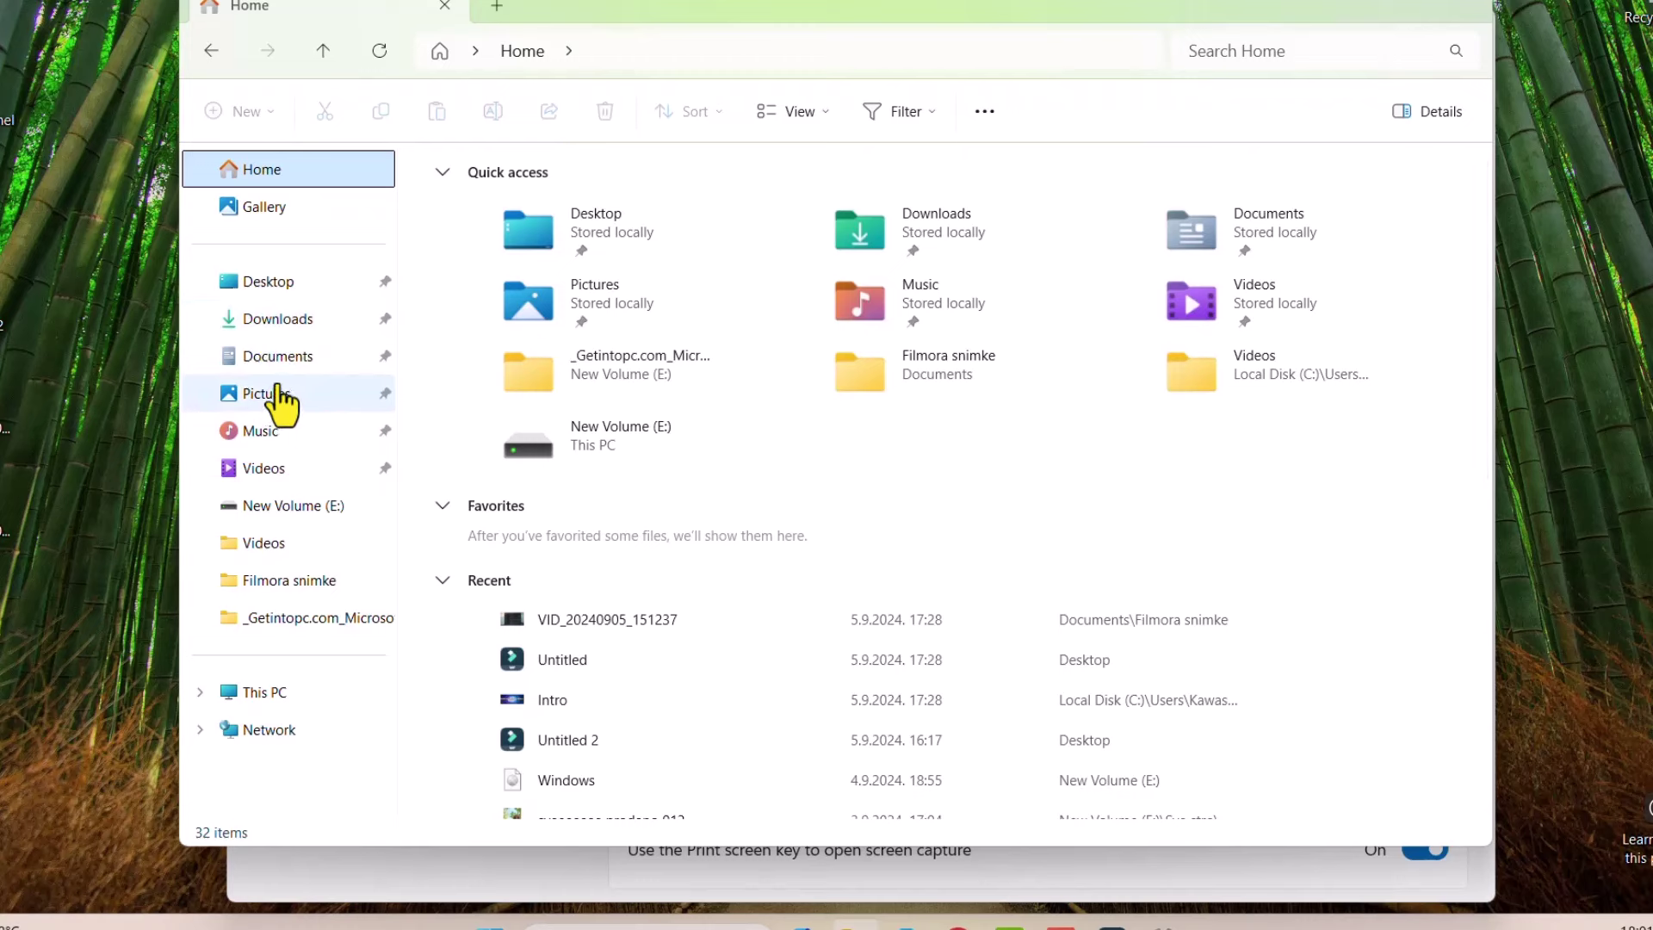
- Browse Local Disk (C:), including Windows.old and Windows, then New Volume (E:)
click(272, 695)
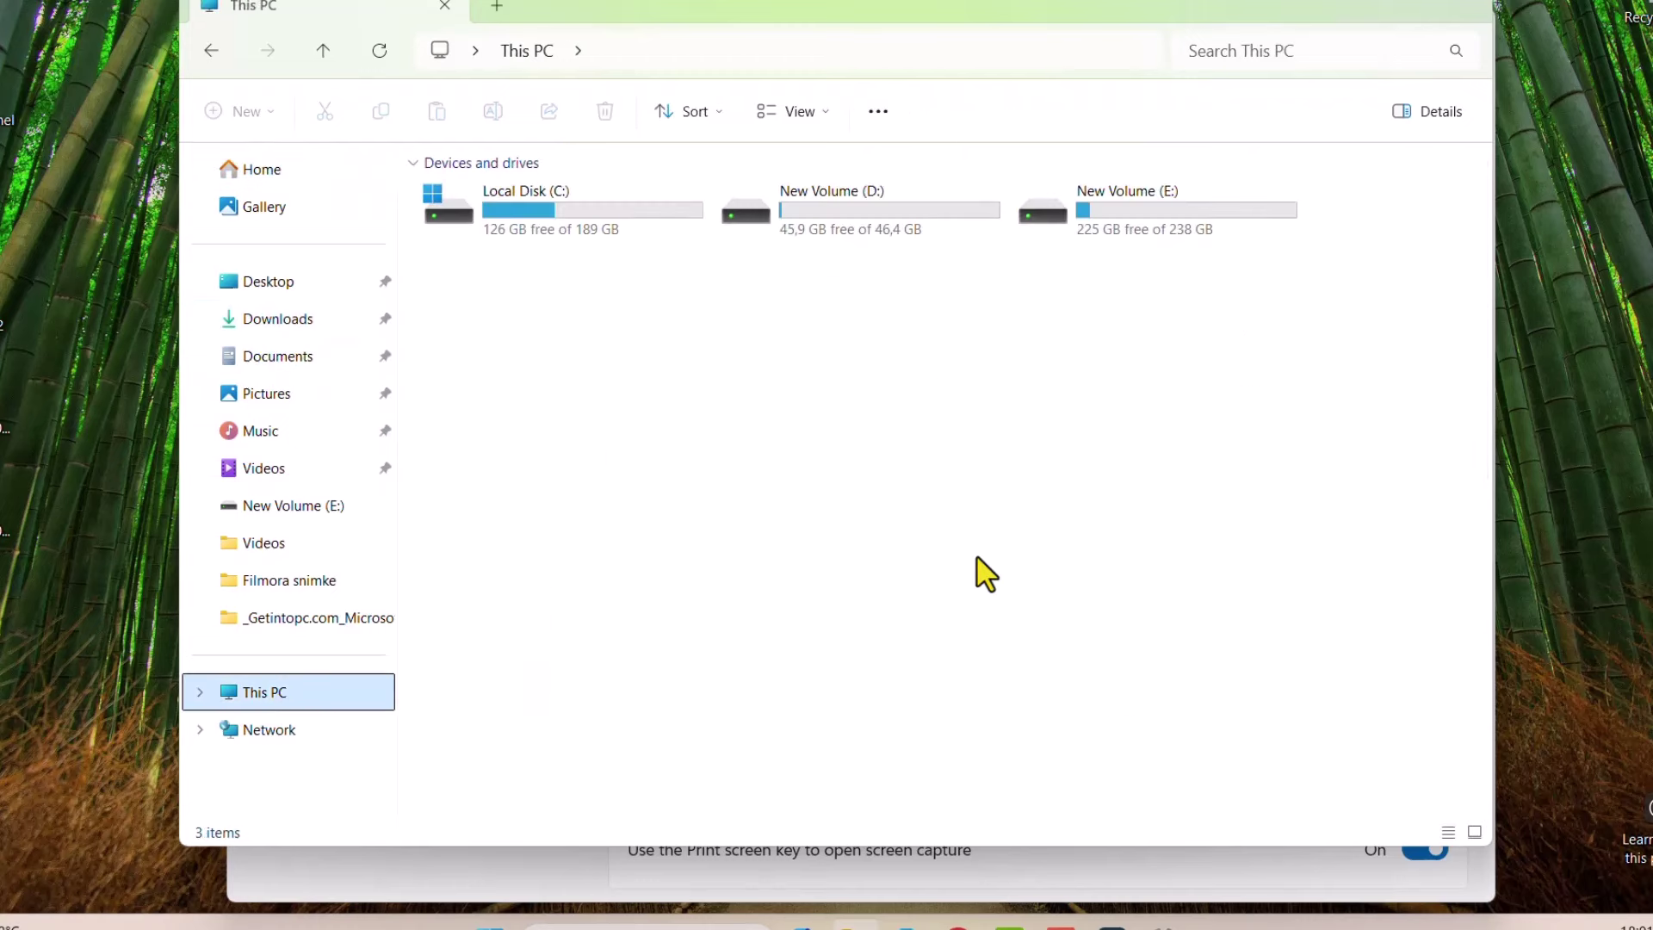
click(1167, 232)
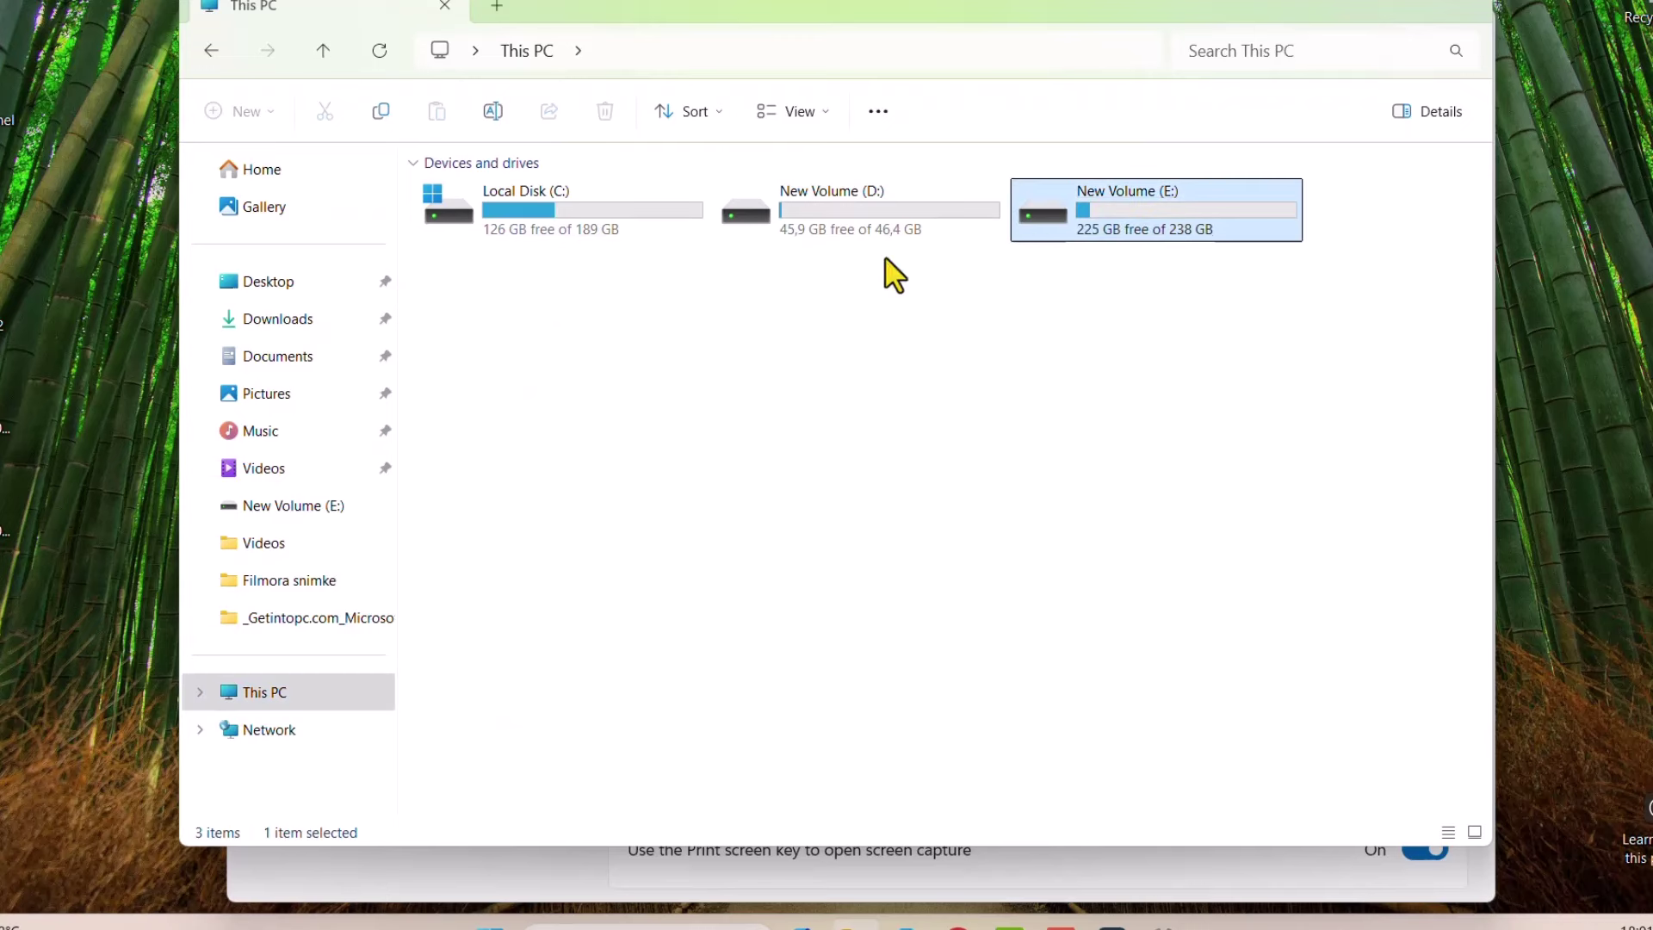
double_click(560, 248)
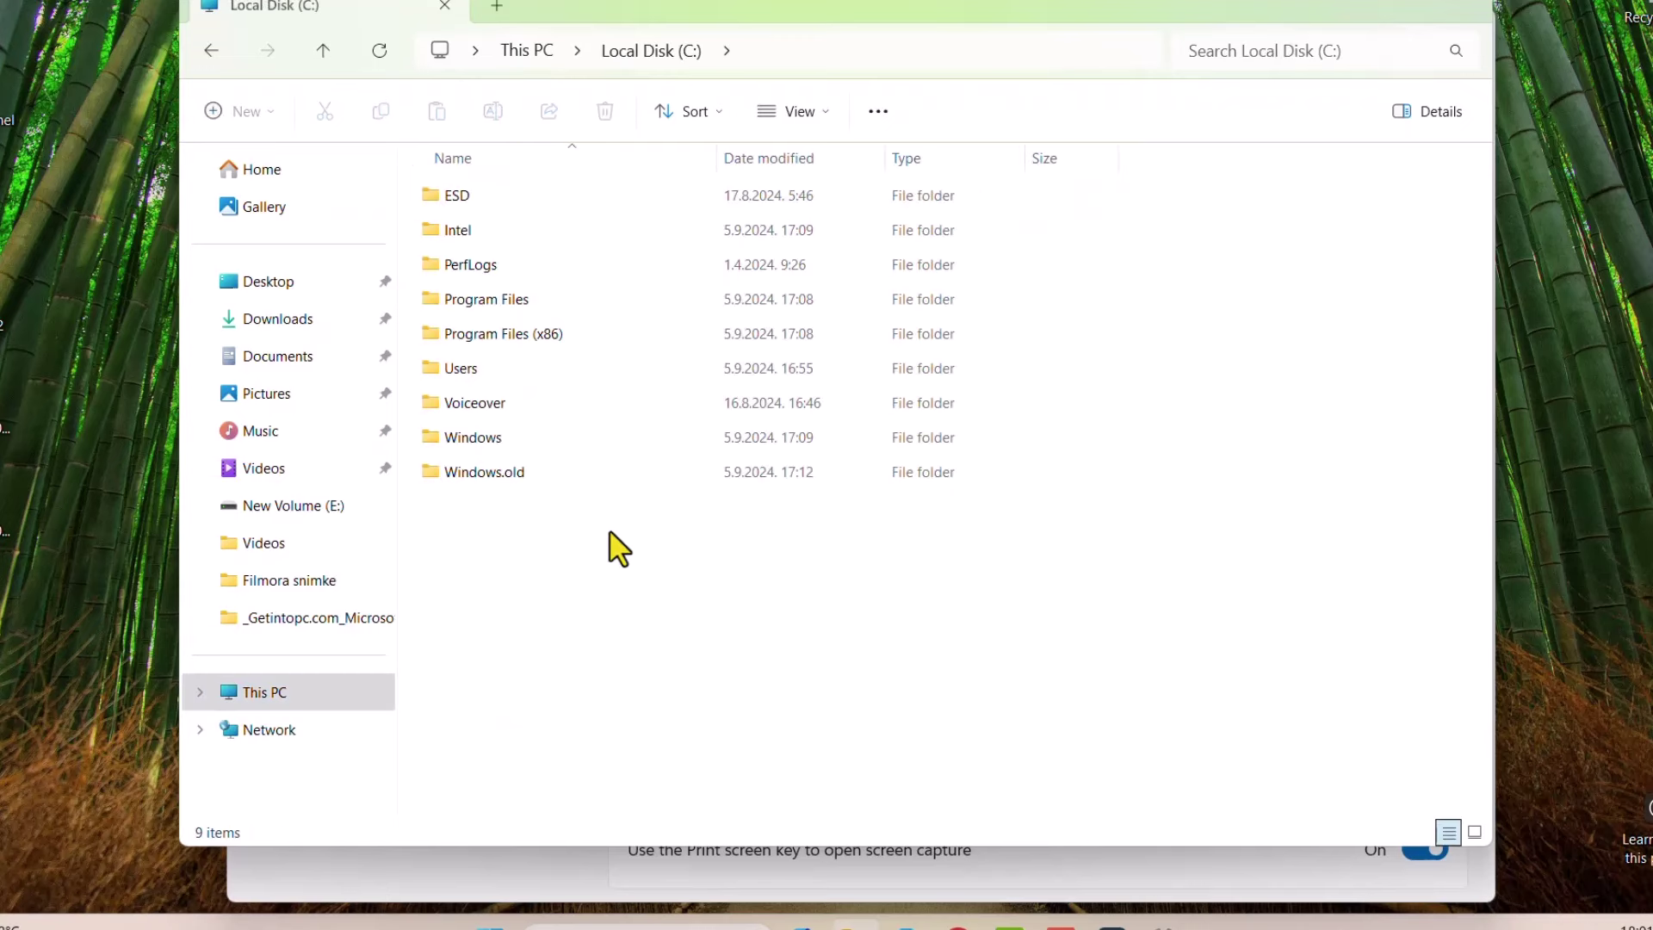
click(501, 478)
click(491, 439)
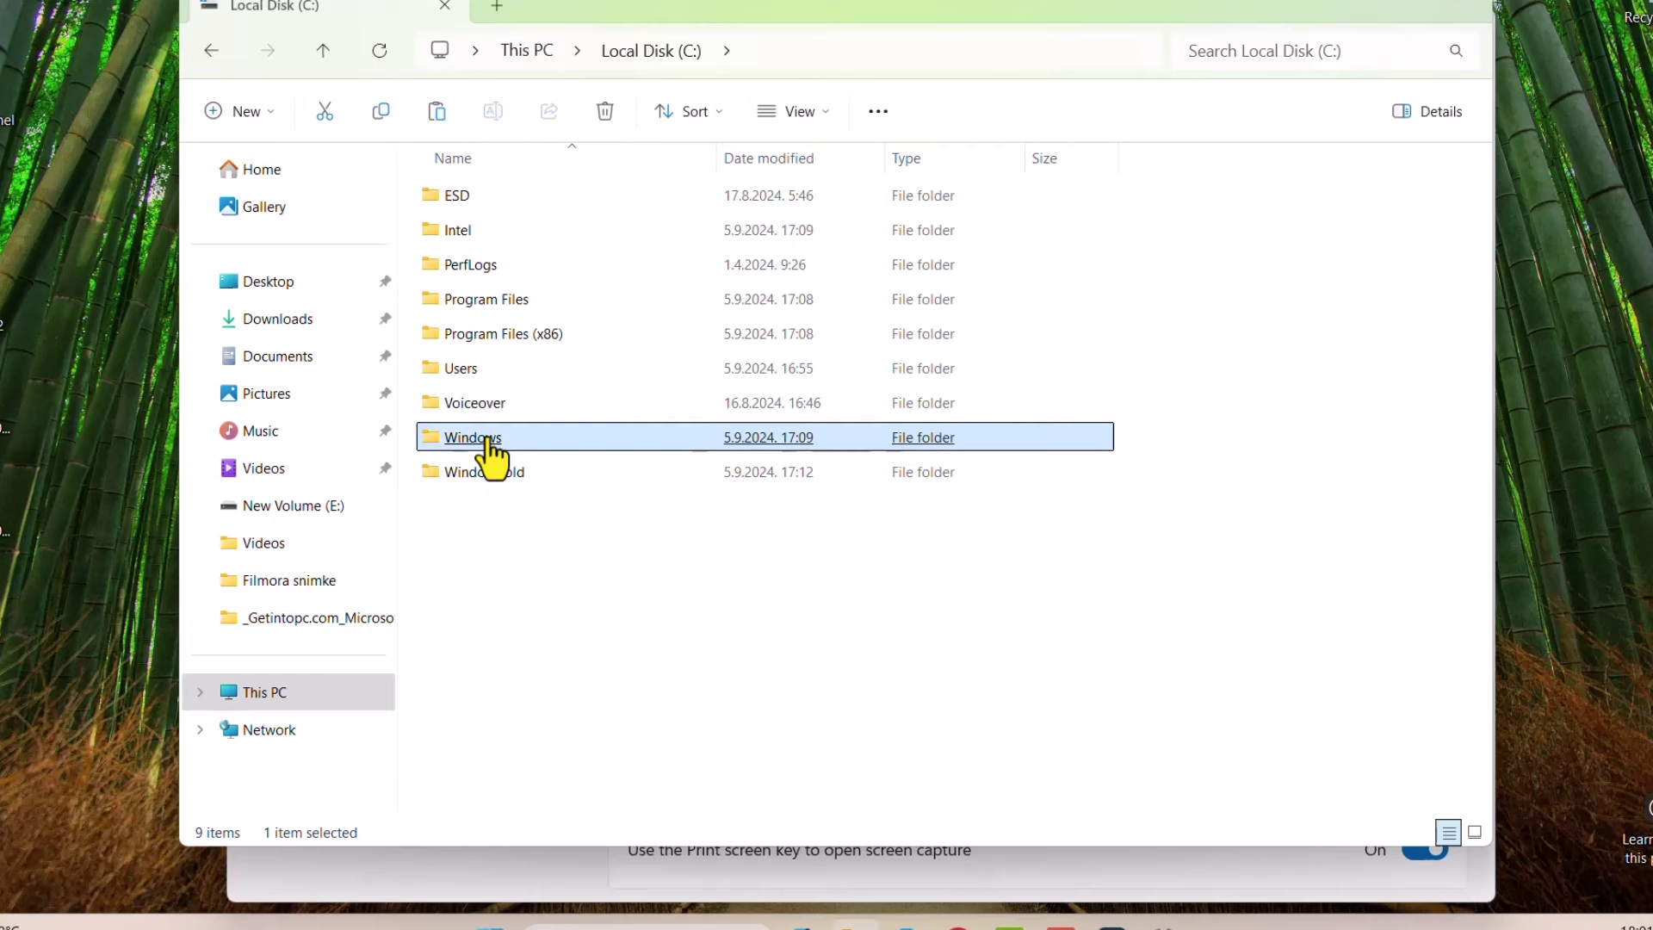
click(213, 54)
double_click(1182, 217)
click(1094, 575)
scroll(1093, 572, down, 3)
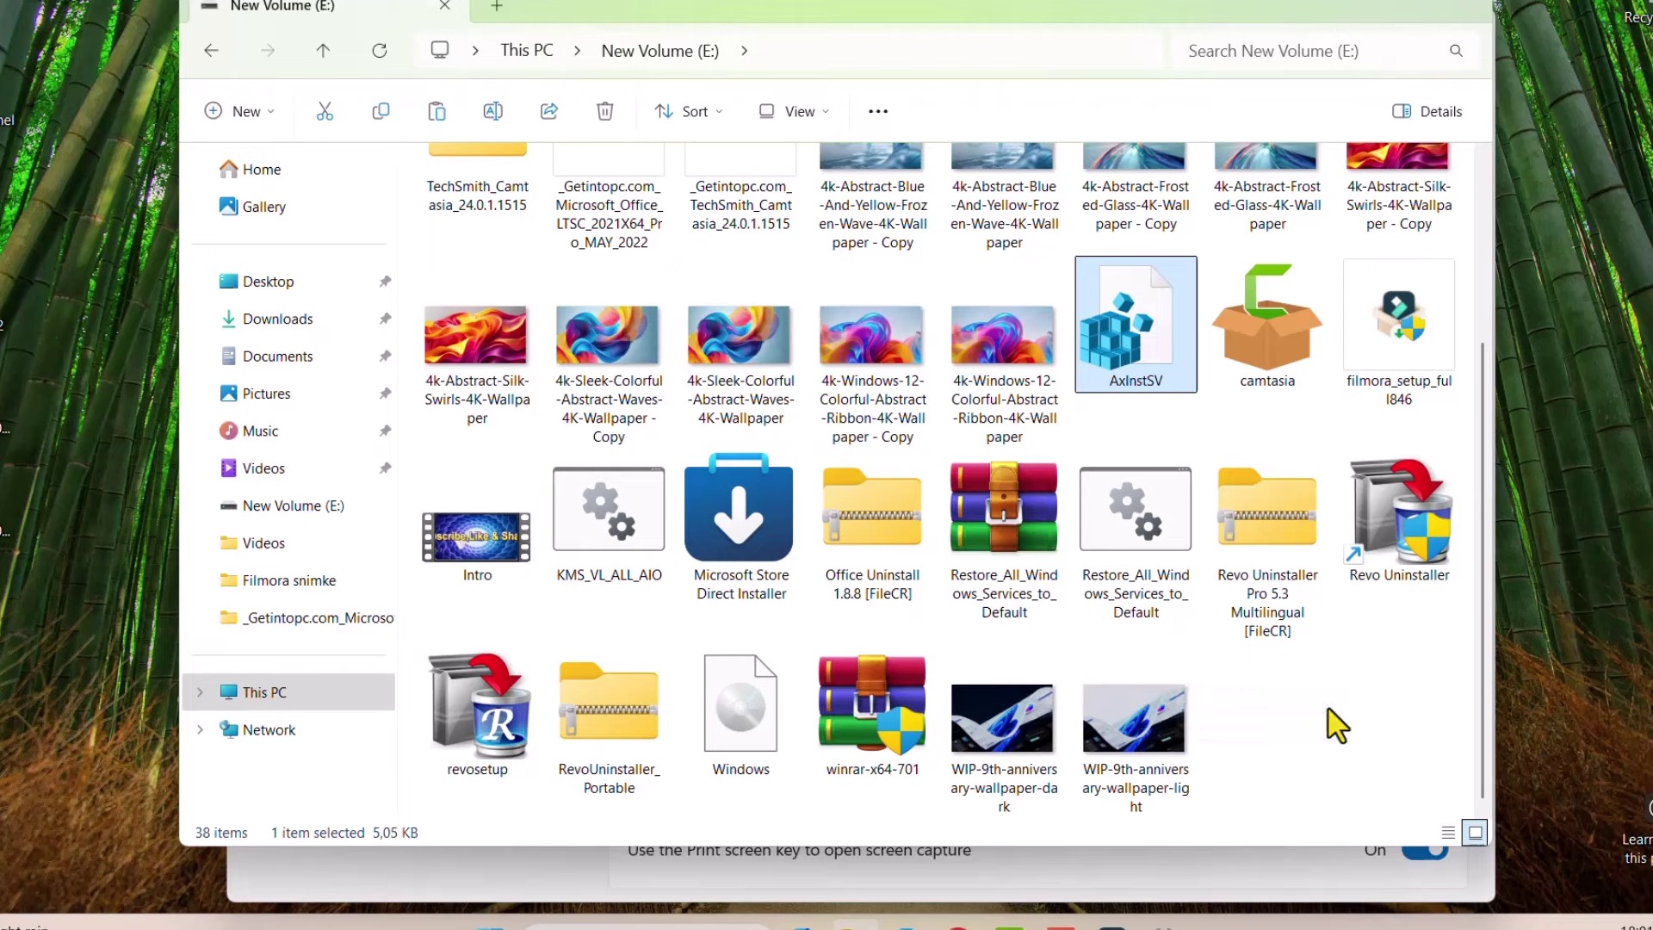
scroll(1336, 725, up, 3)
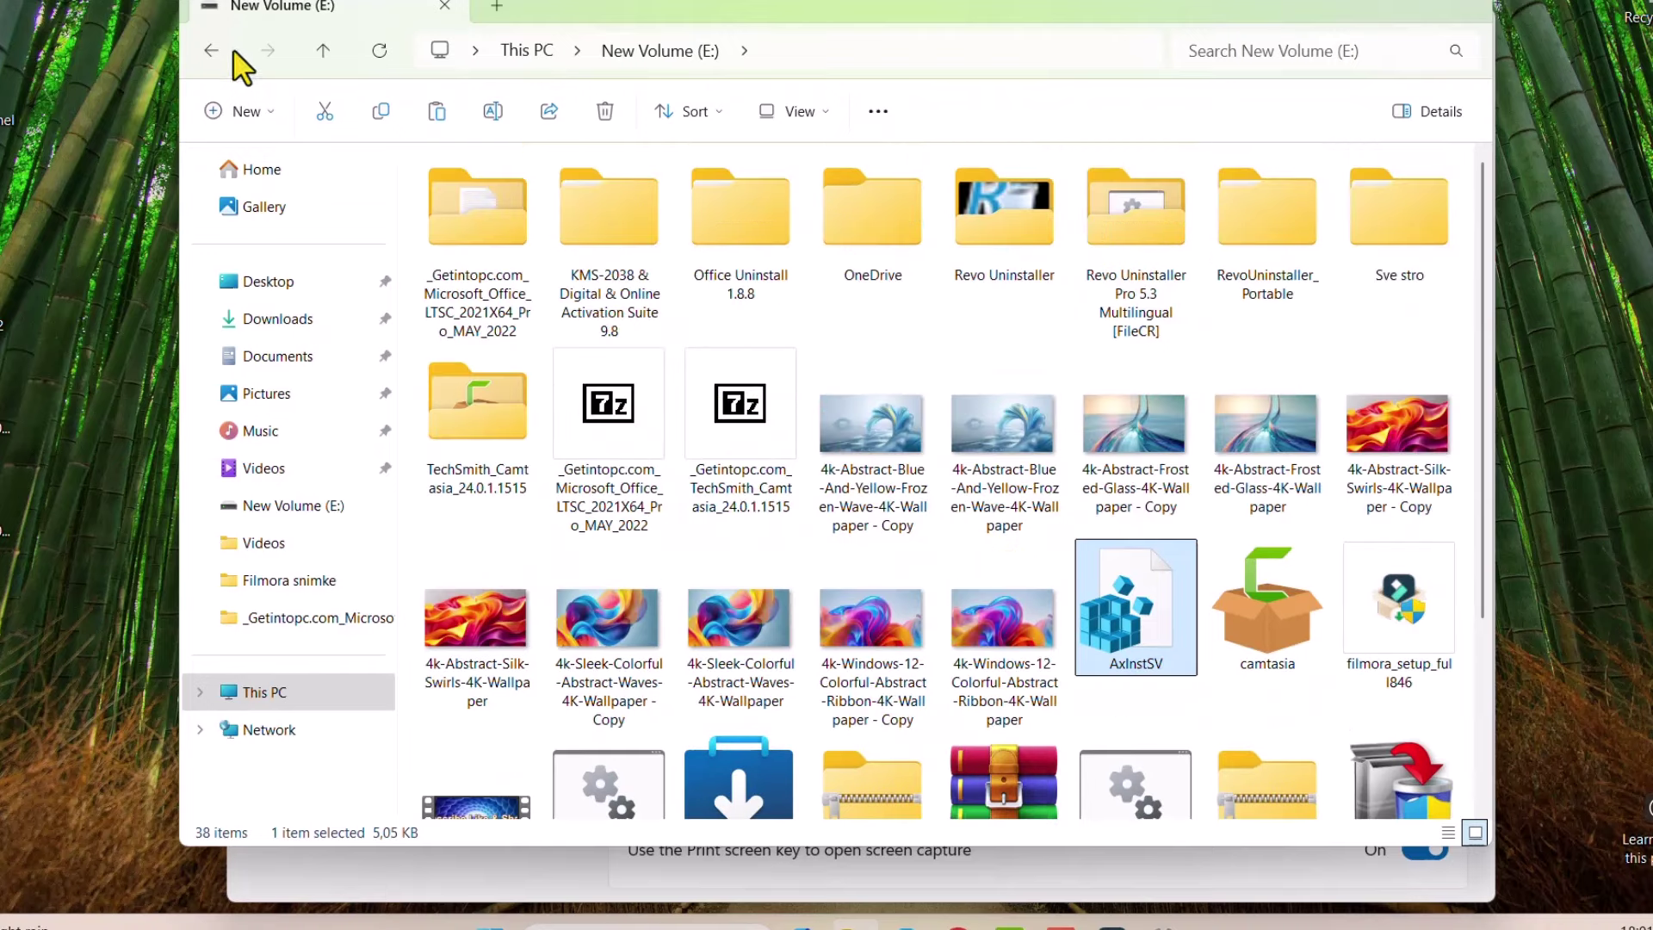
- Look into New Volume (D:), revisit Local Disk (C:), and widen the sidebar slightly
click(211, 51)
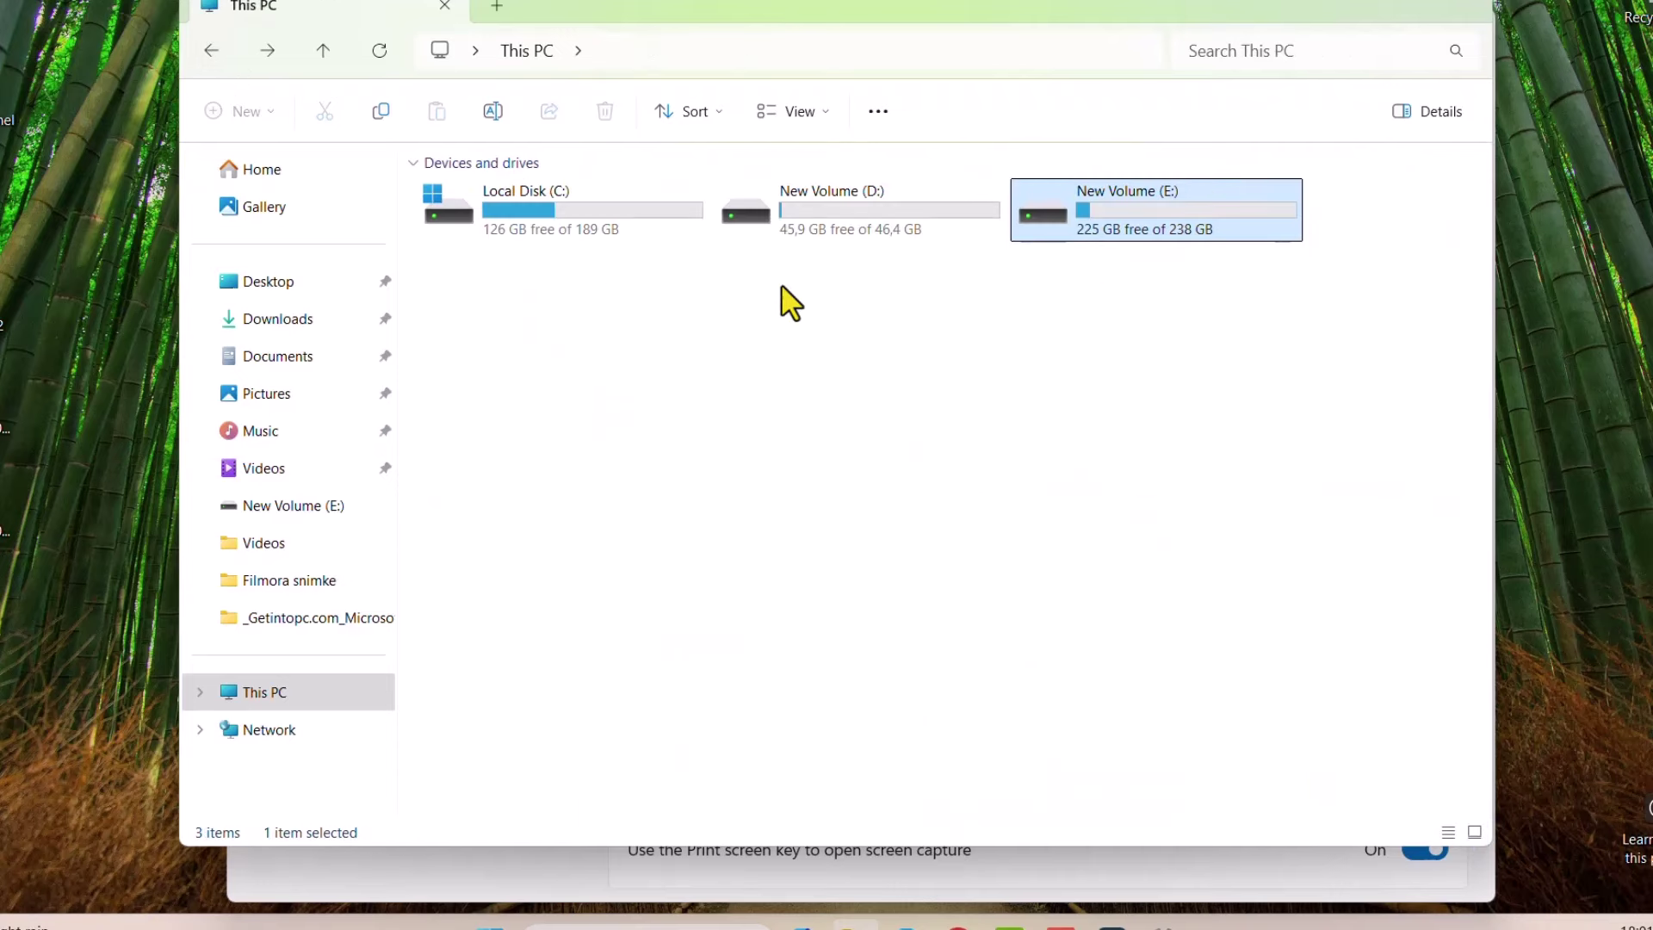
double_click(816, 227)
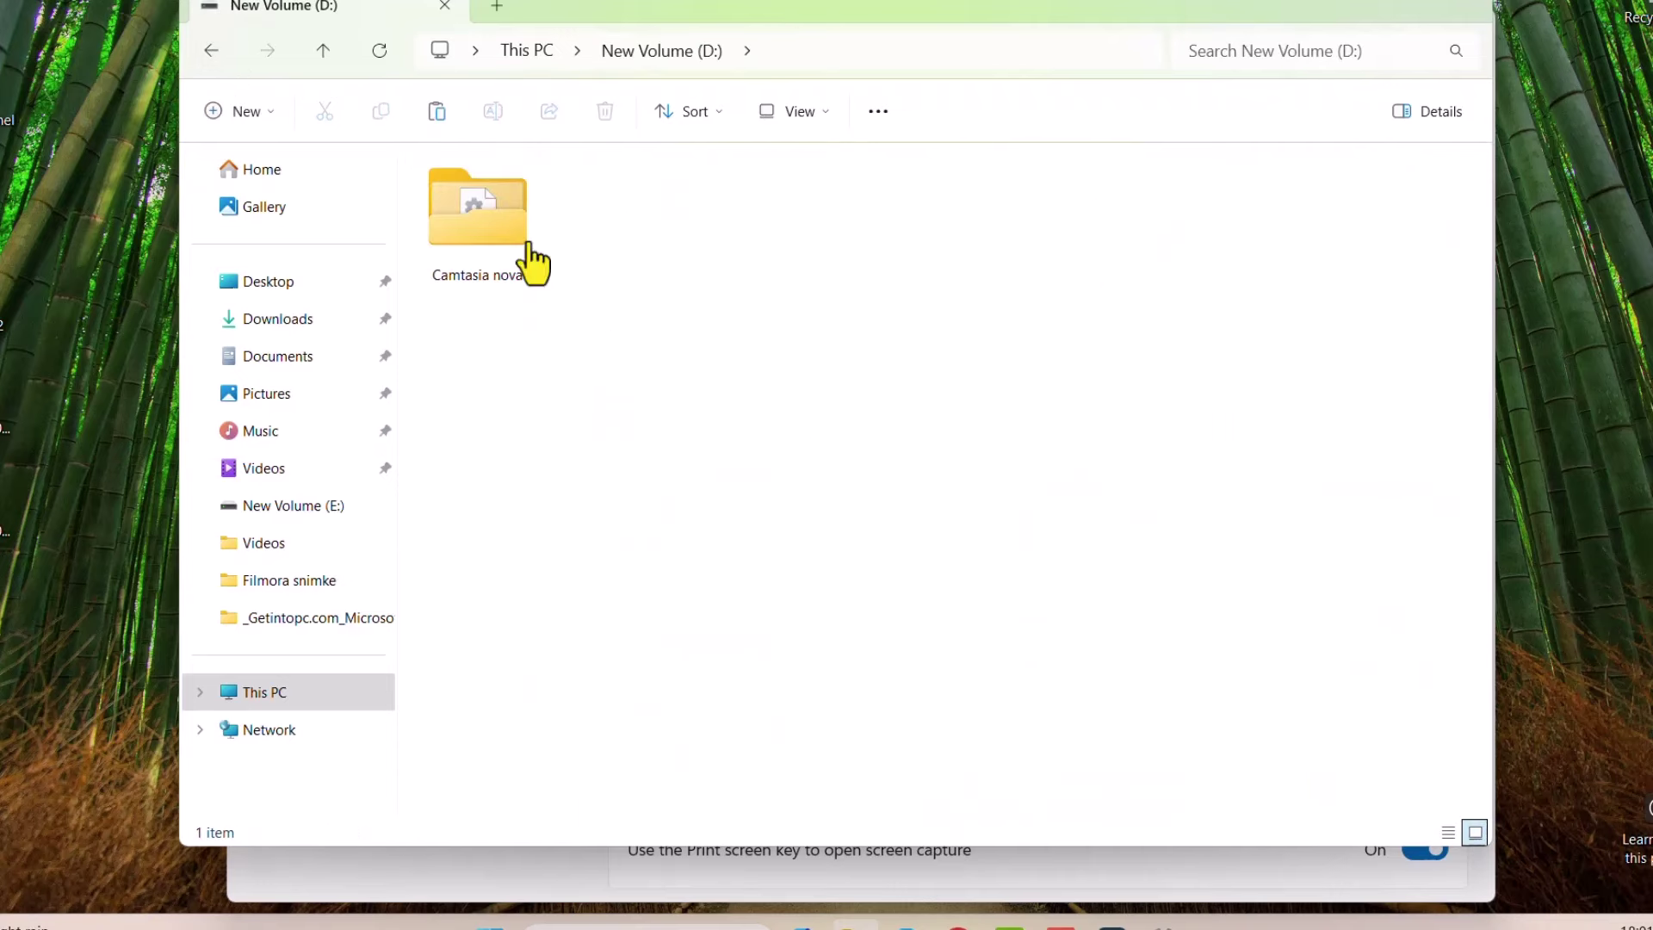
click(324, 50)
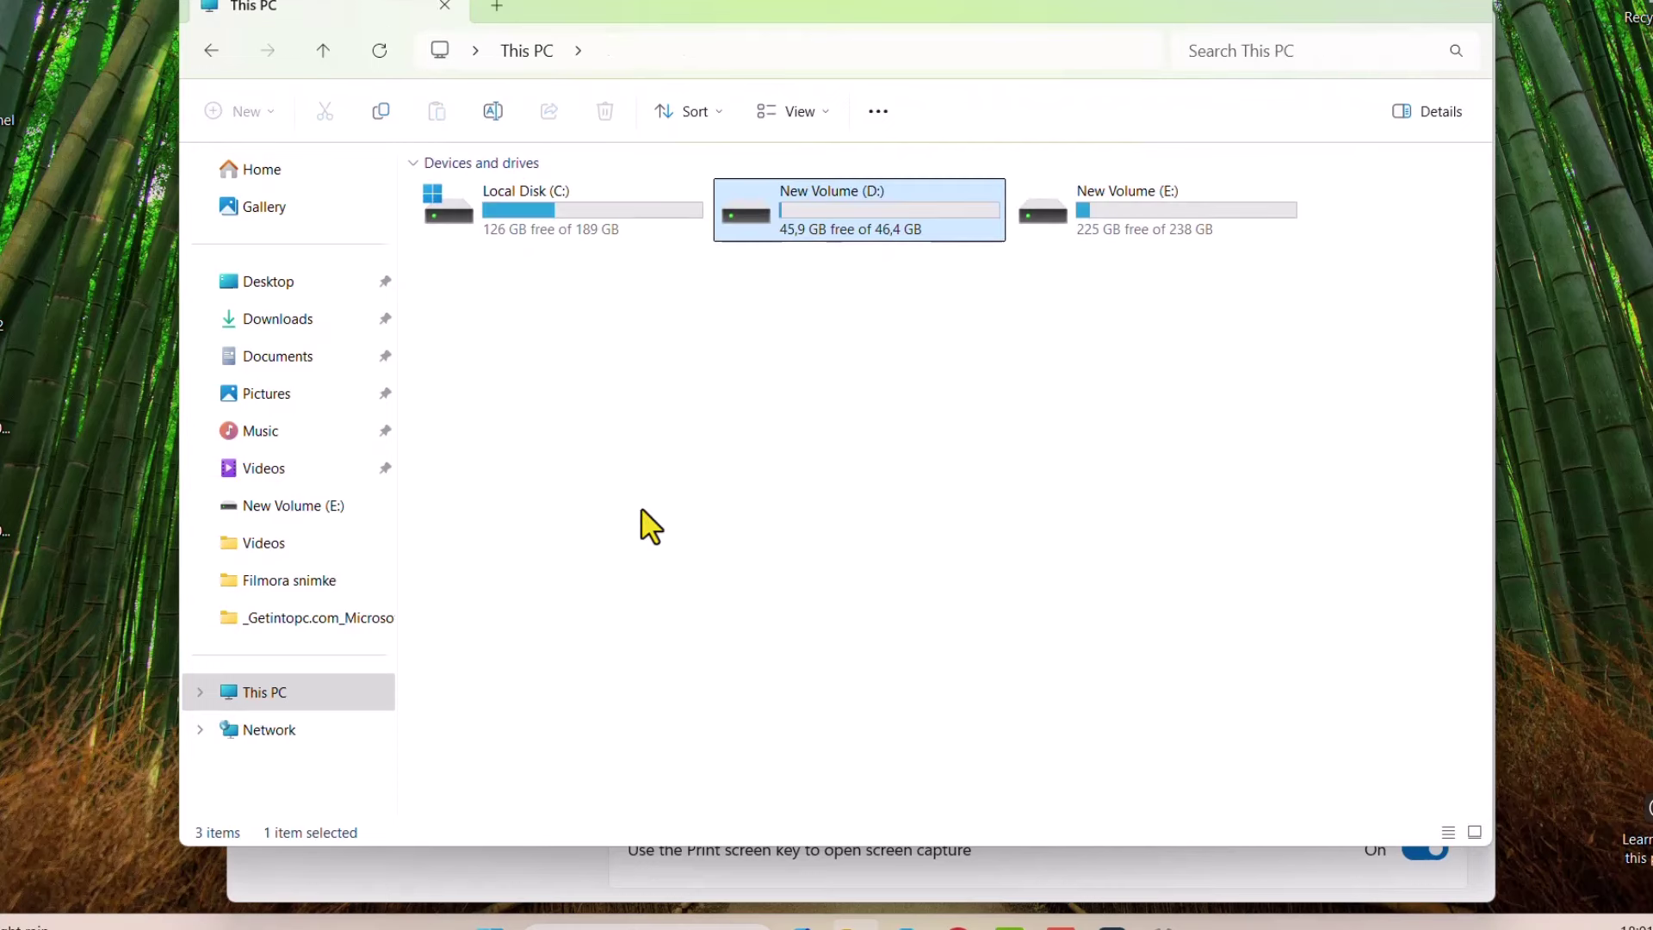
double_click(538, 221)
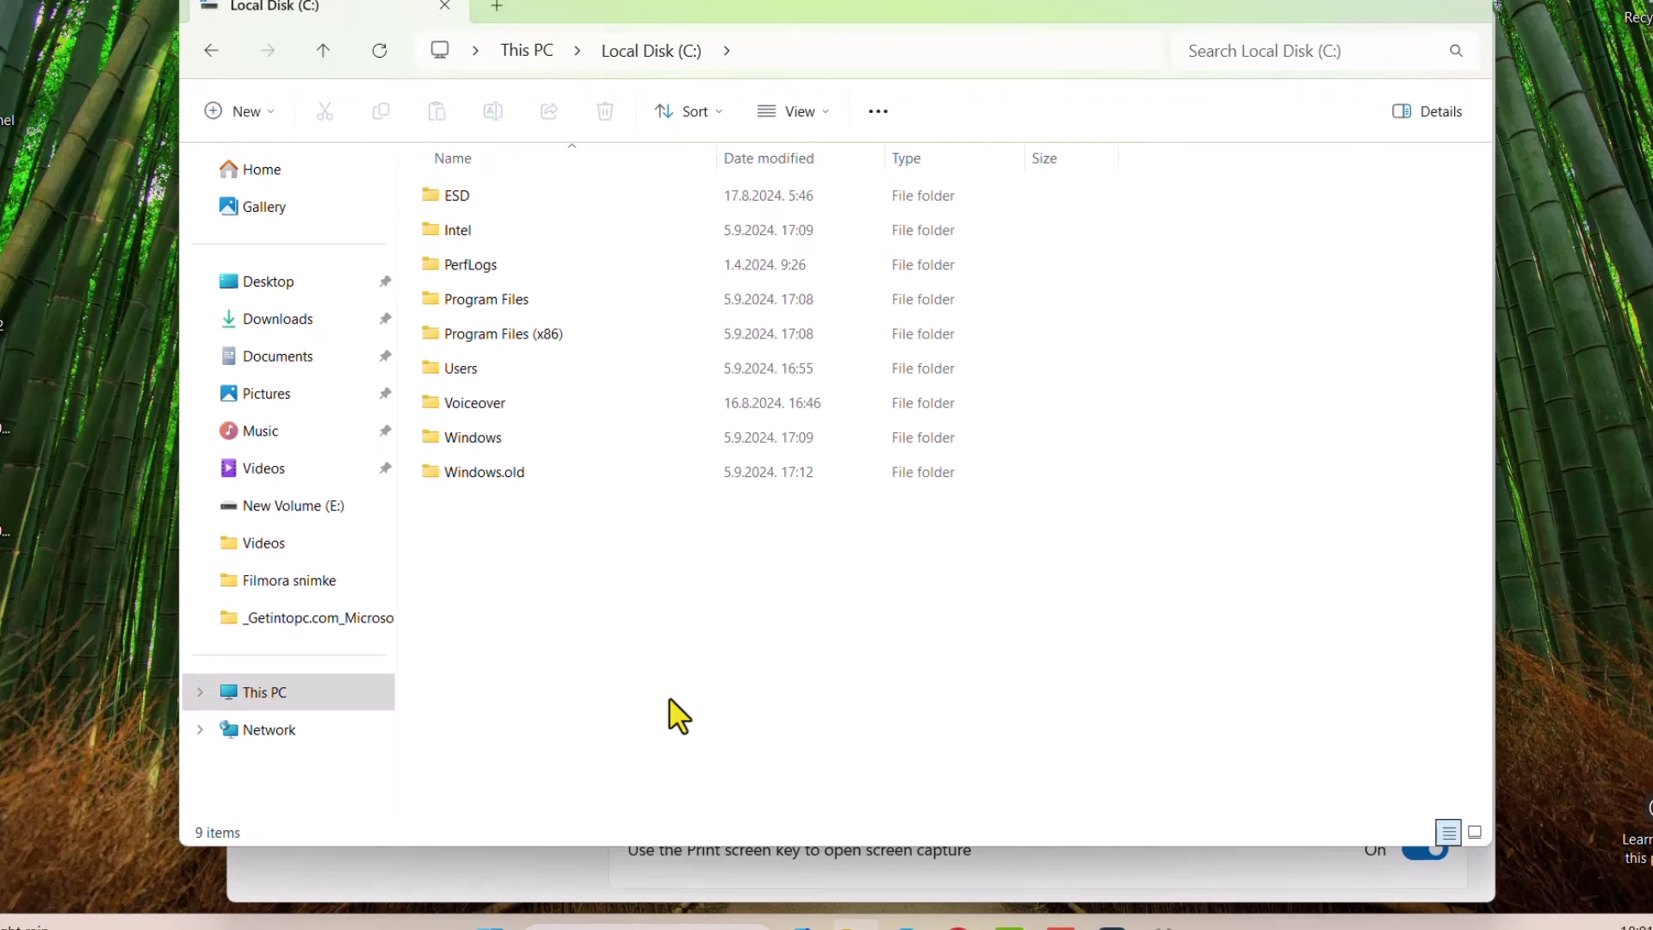
click(512, 475)
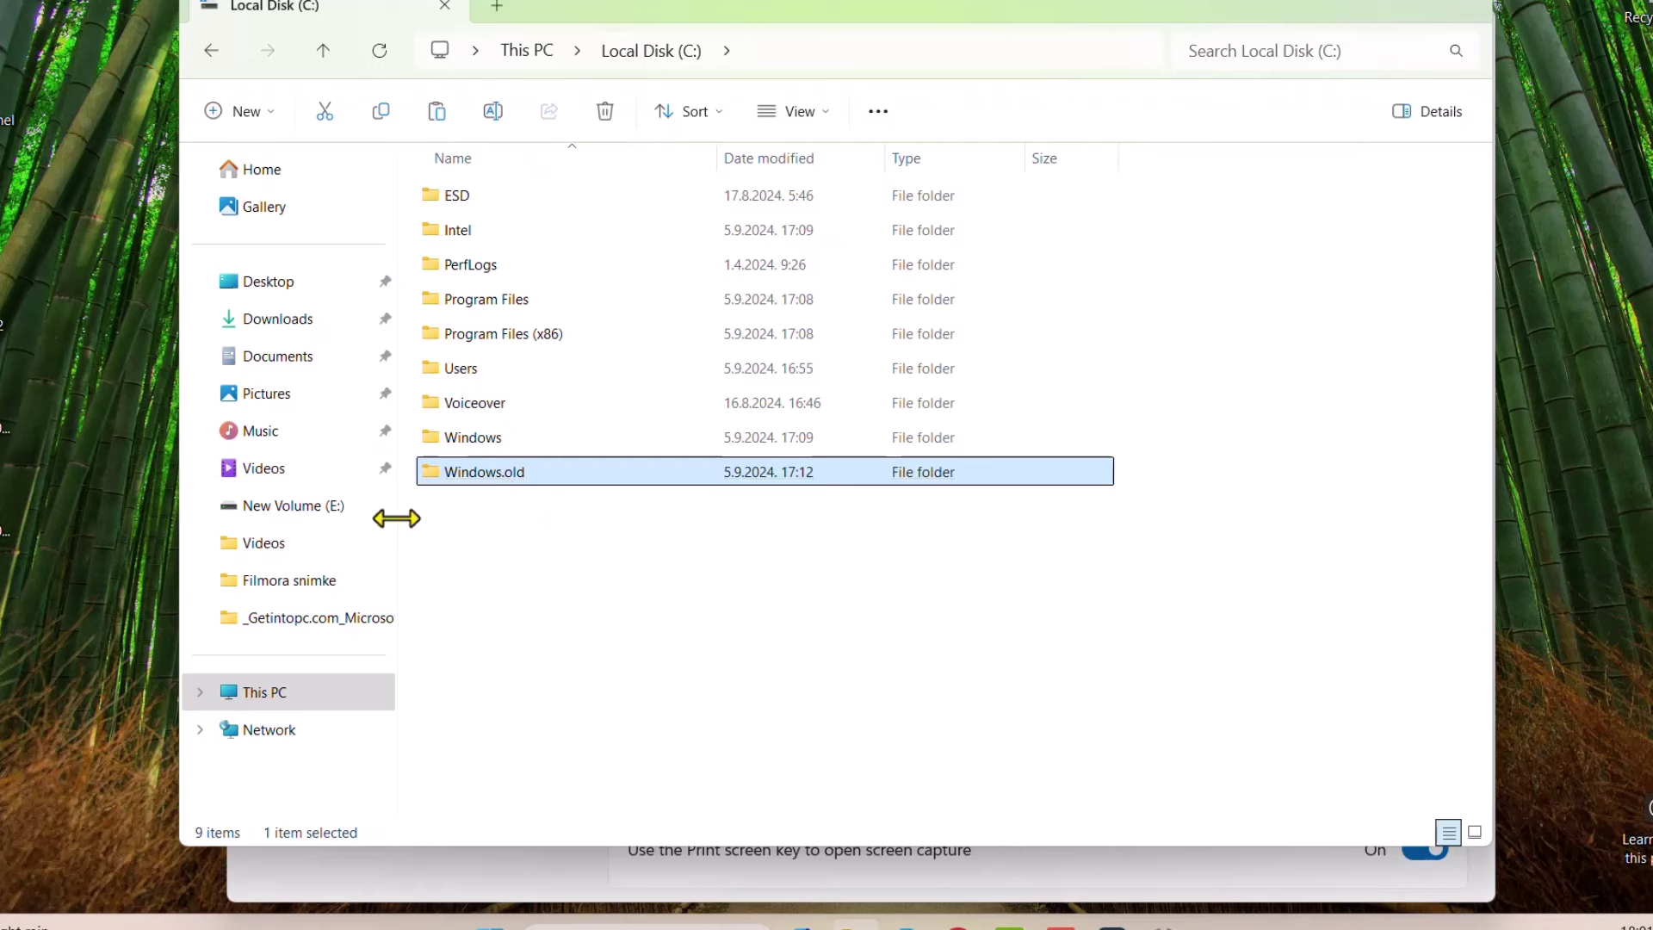
drag(397, 518, 423, 518)
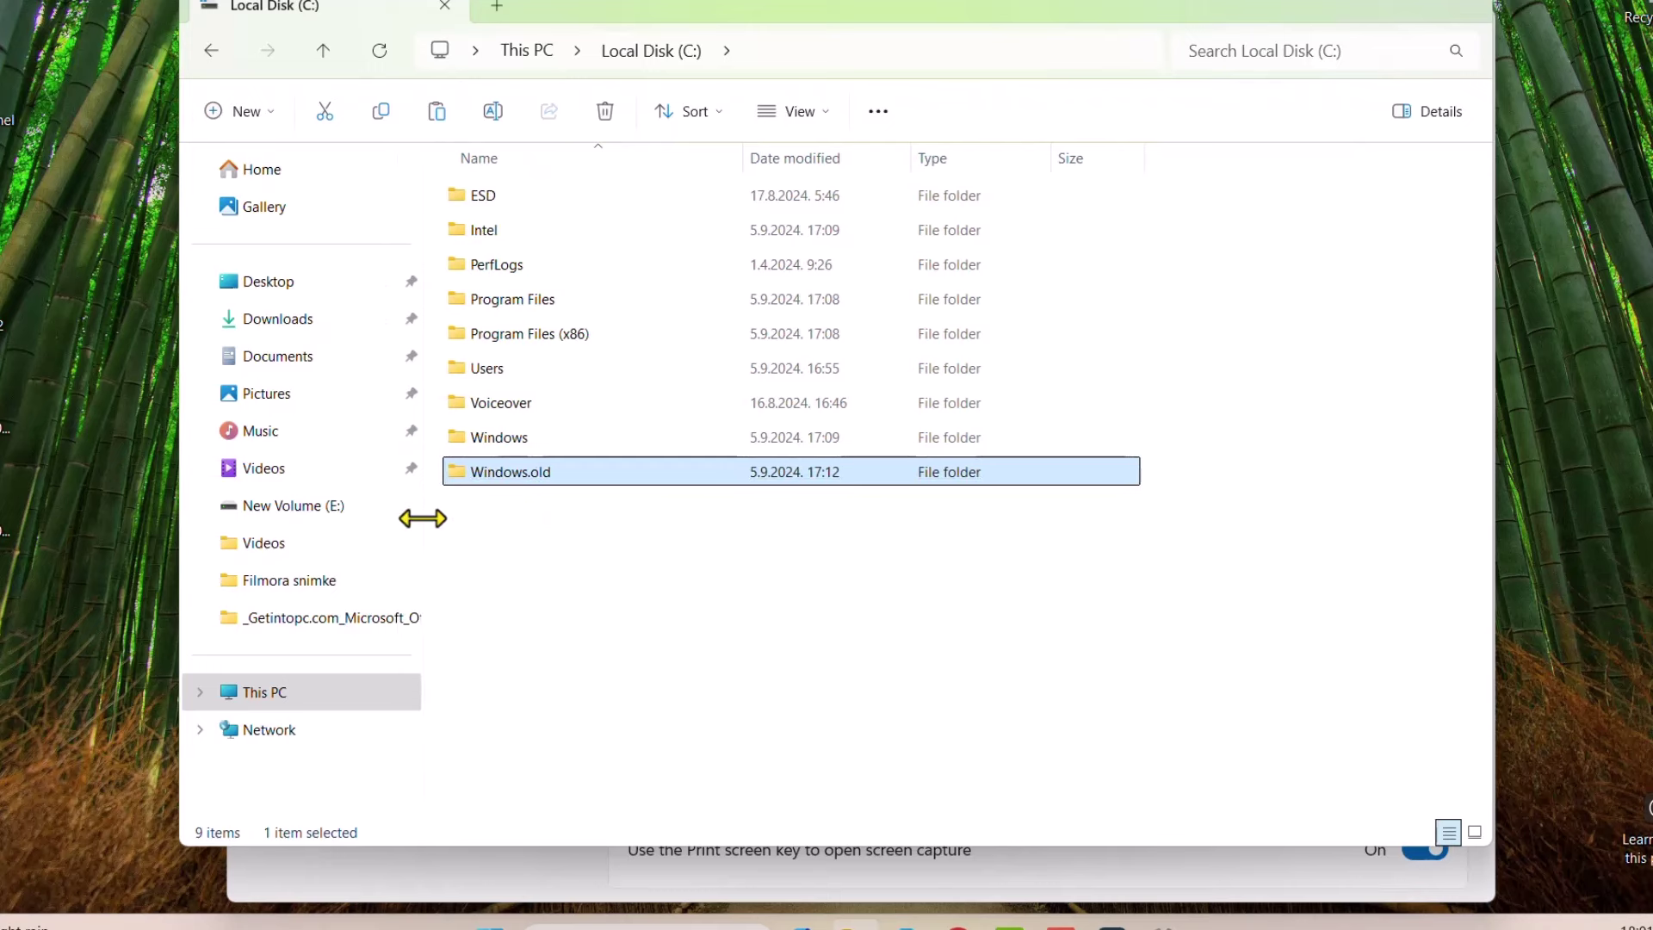
- View the Videos, Pictures and Documents folders, then close File Explorer
click(300, 478)
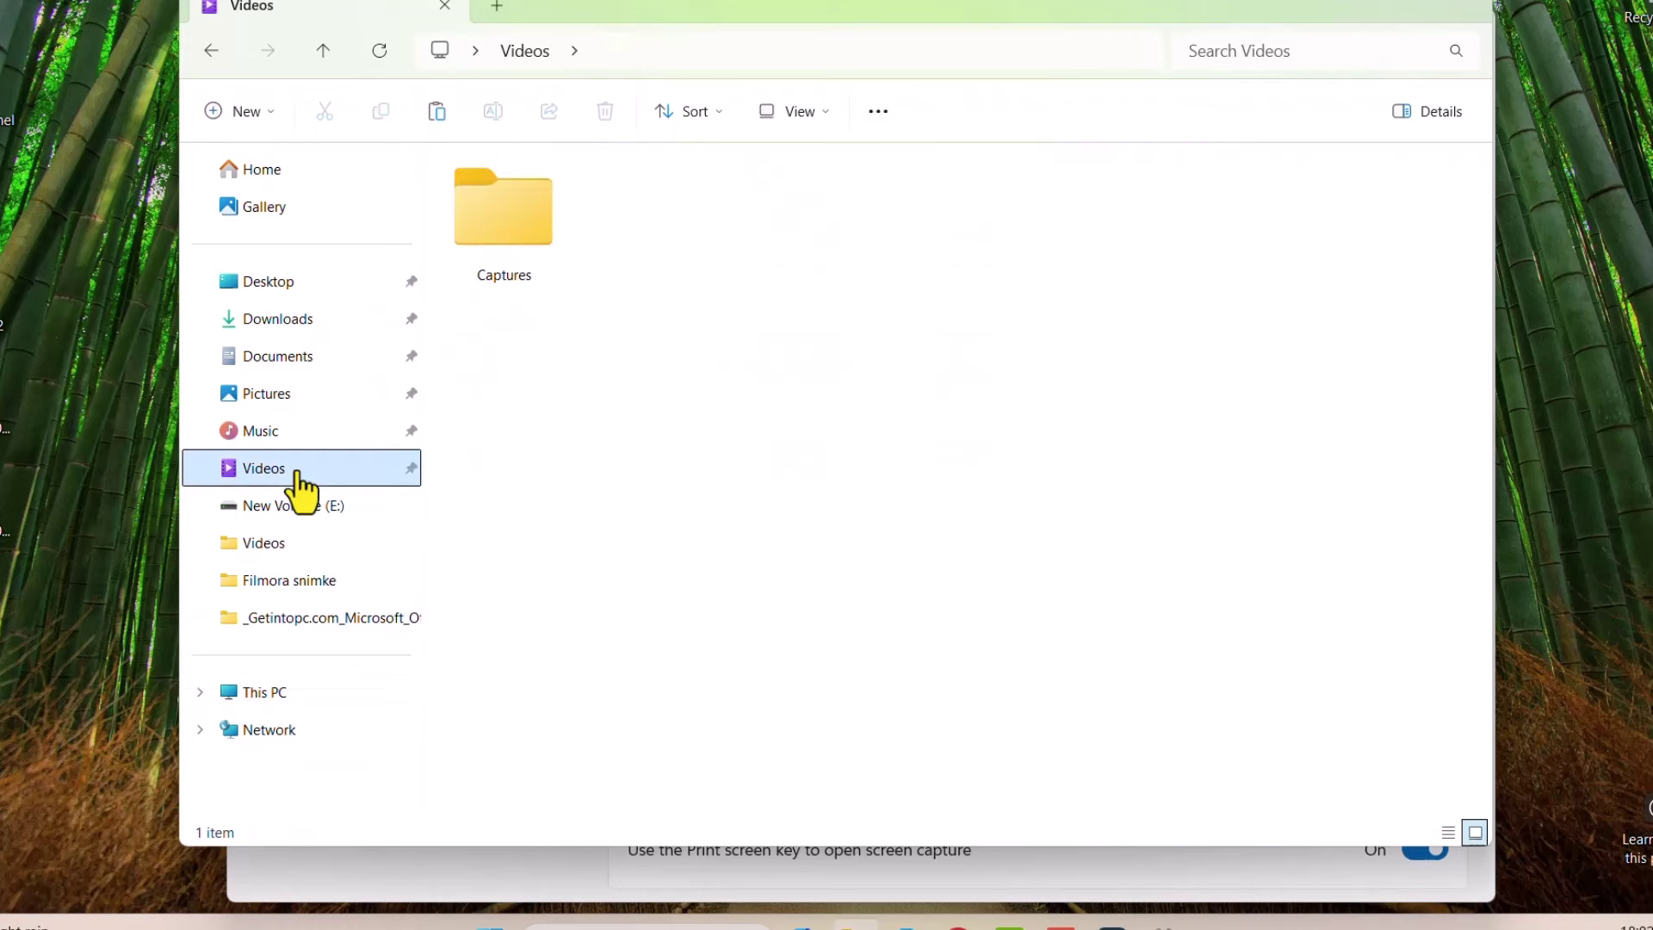
click(290, 405)
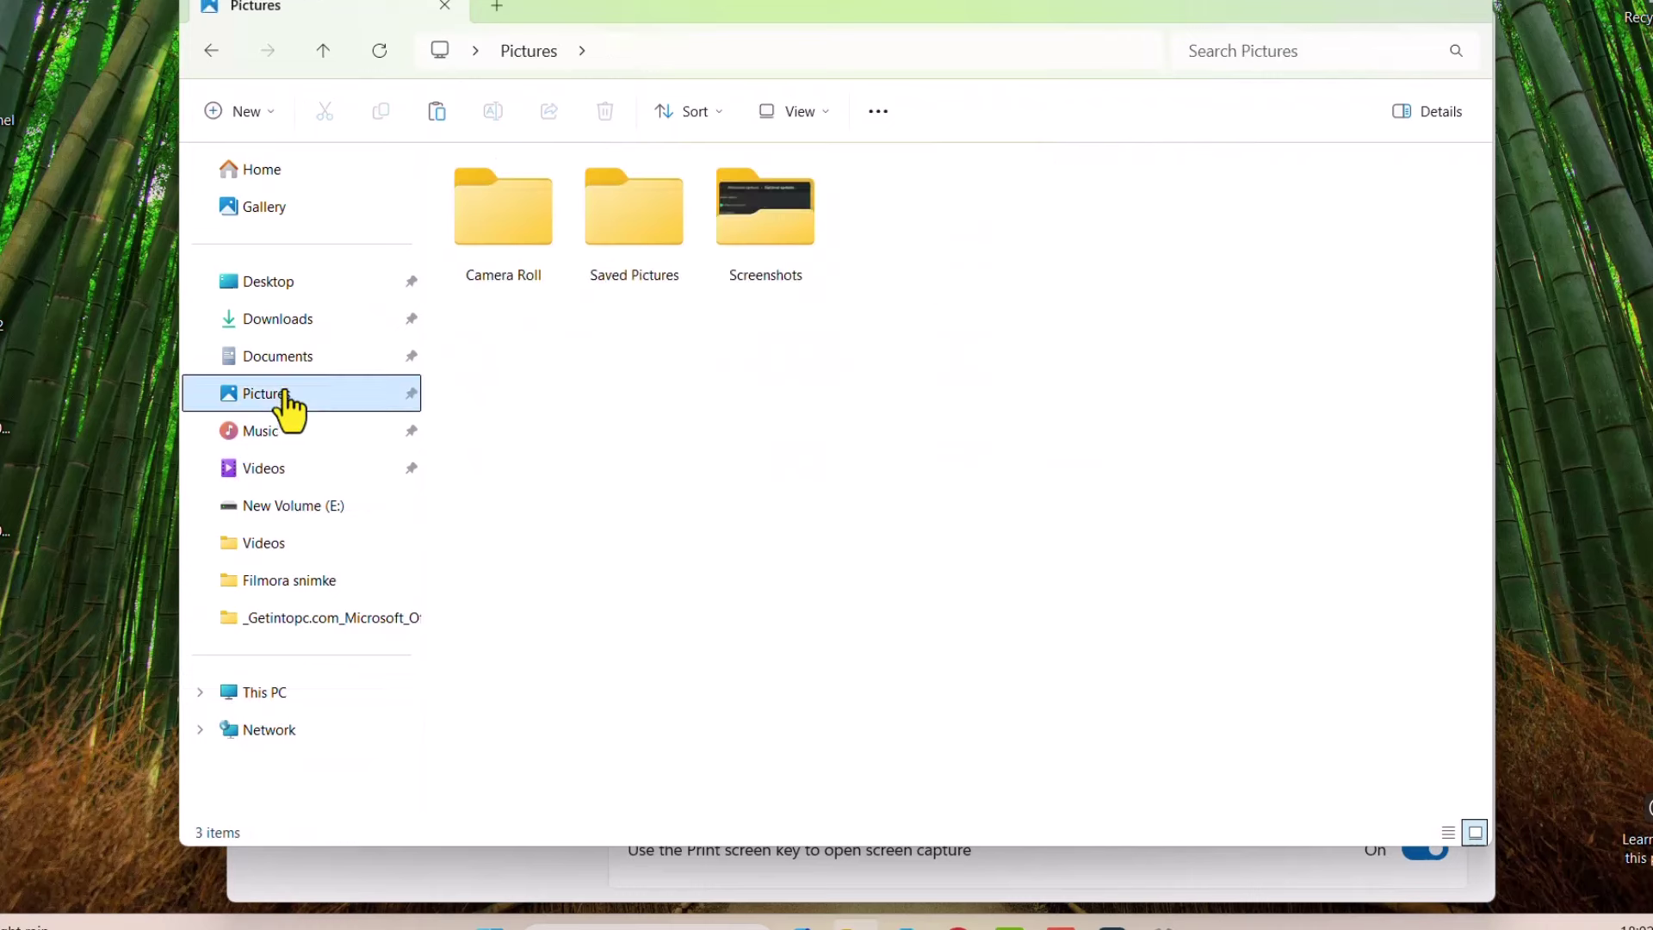
click(290, 364)
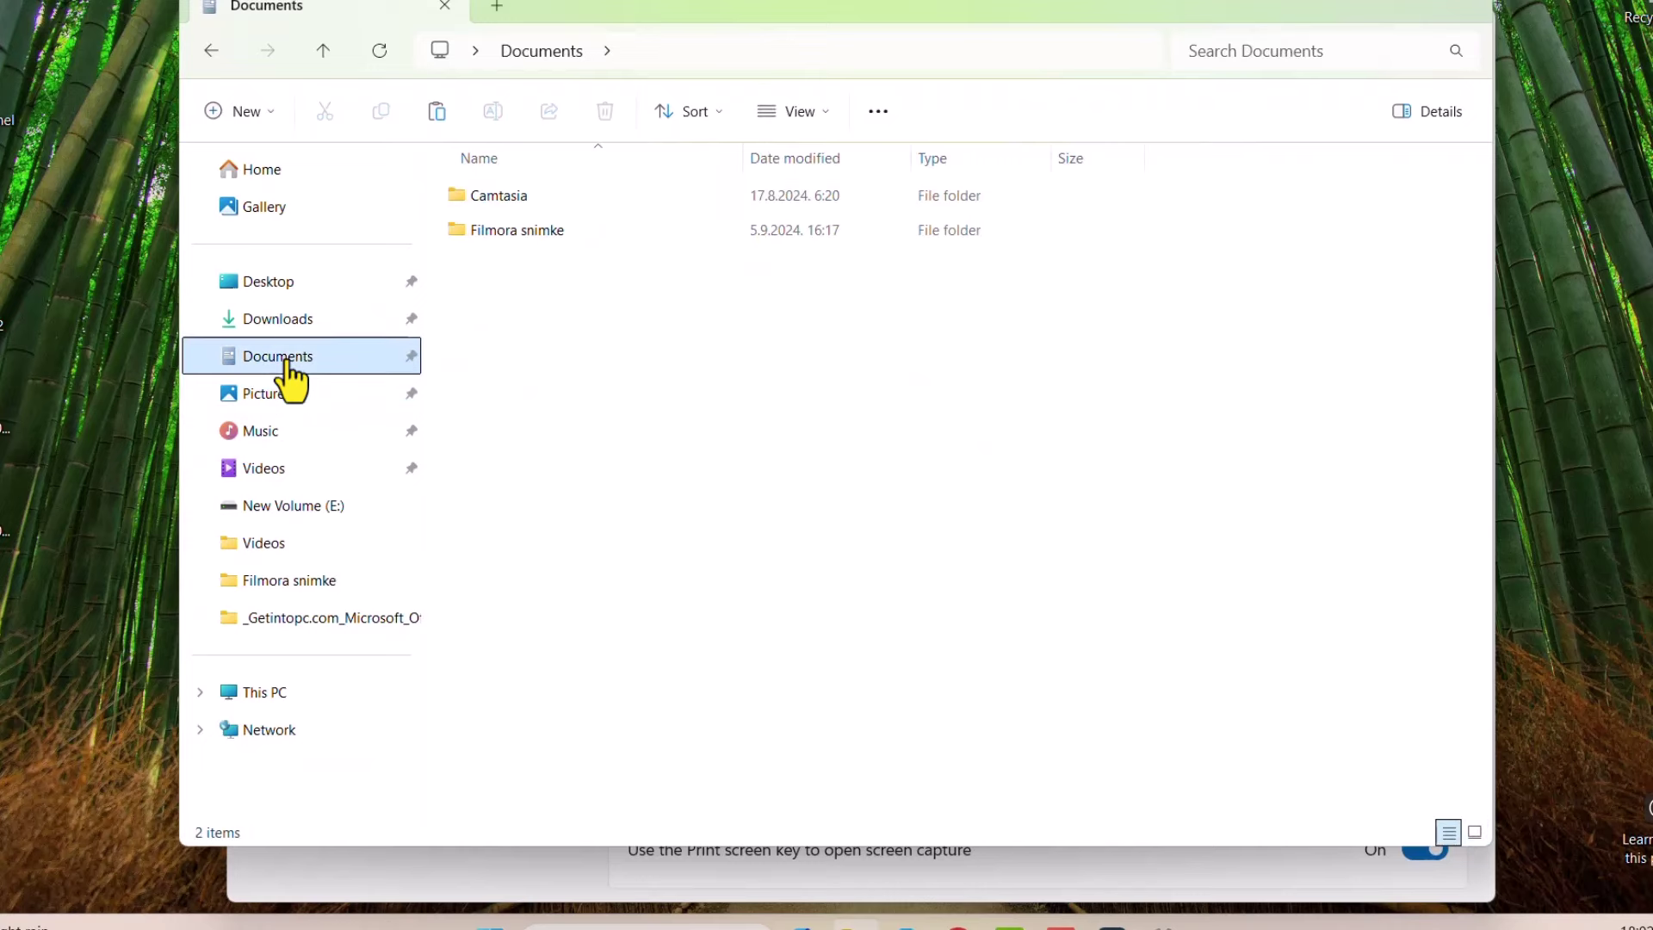
click(1472, 4)
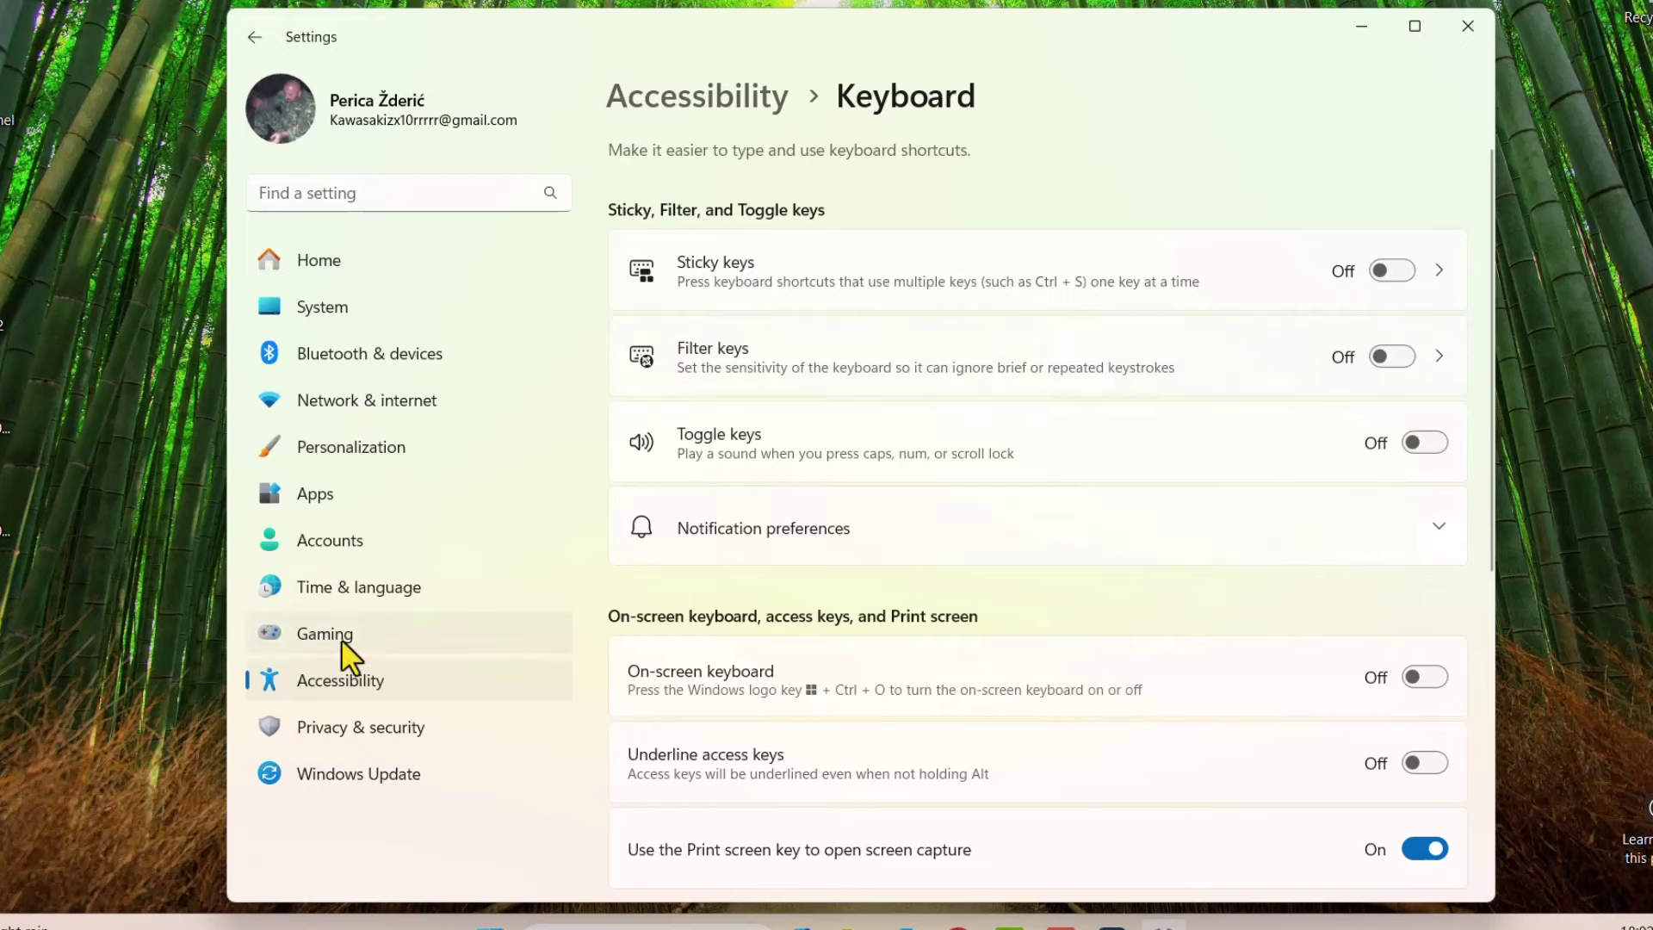
- Set file search indexing to Classic under Privacy & security > Searching Windows
click(350, 731)
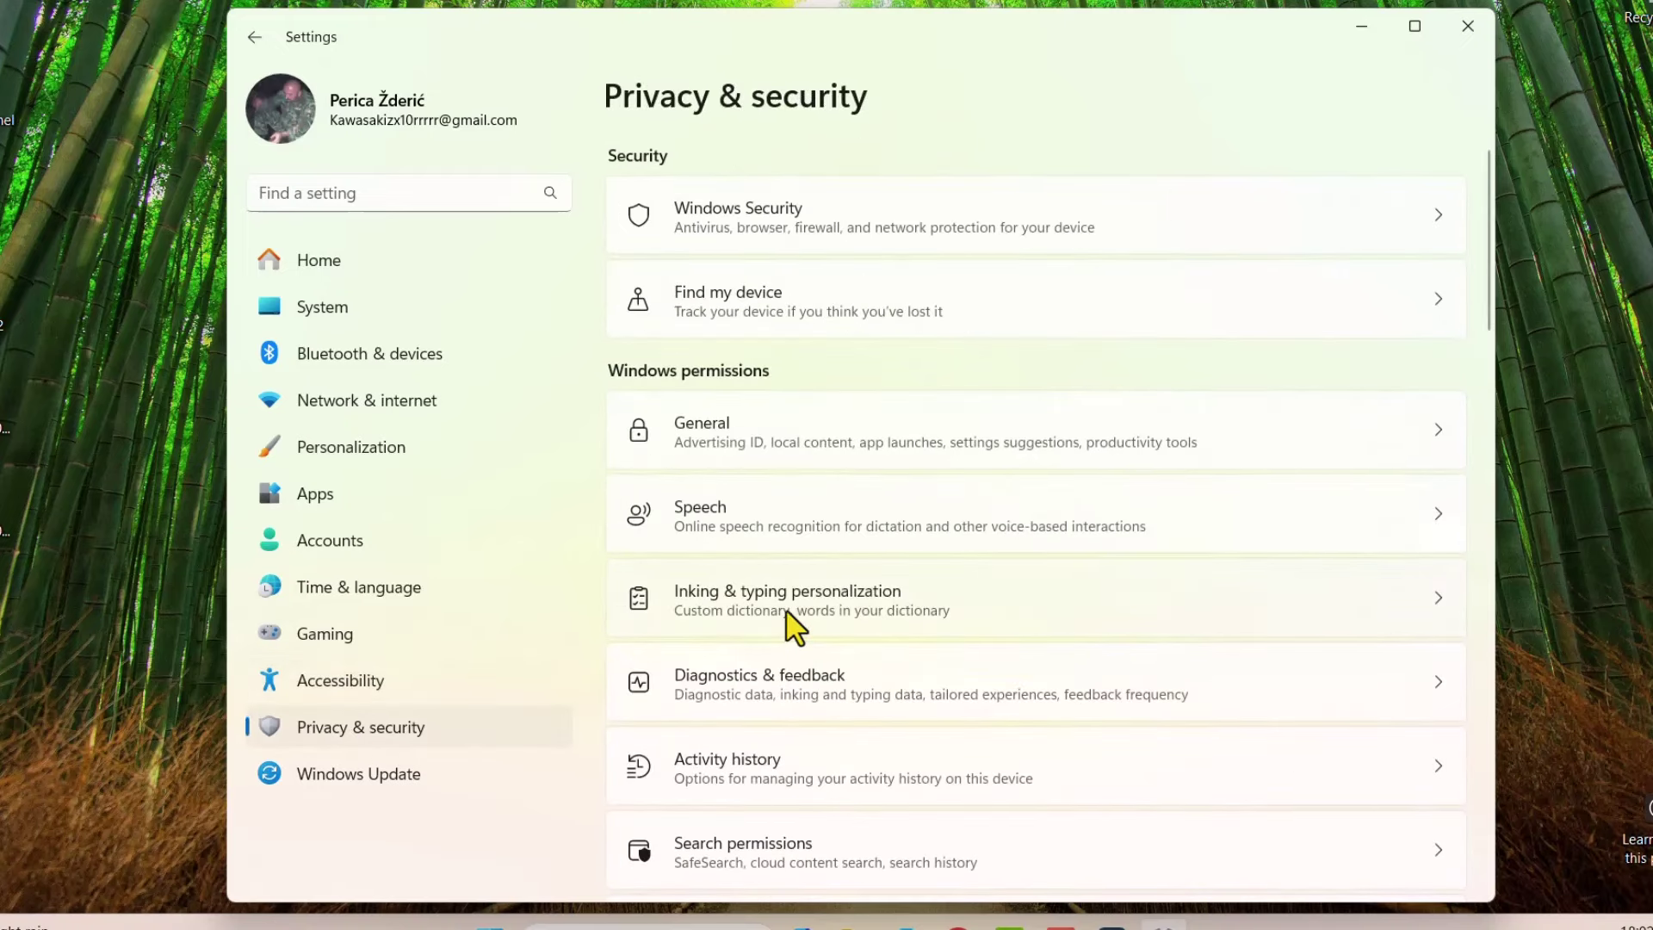
scroll(791, 625, down, 2)
scroll(792, 625, down, 2)
scroll(792, 626, down, 3)
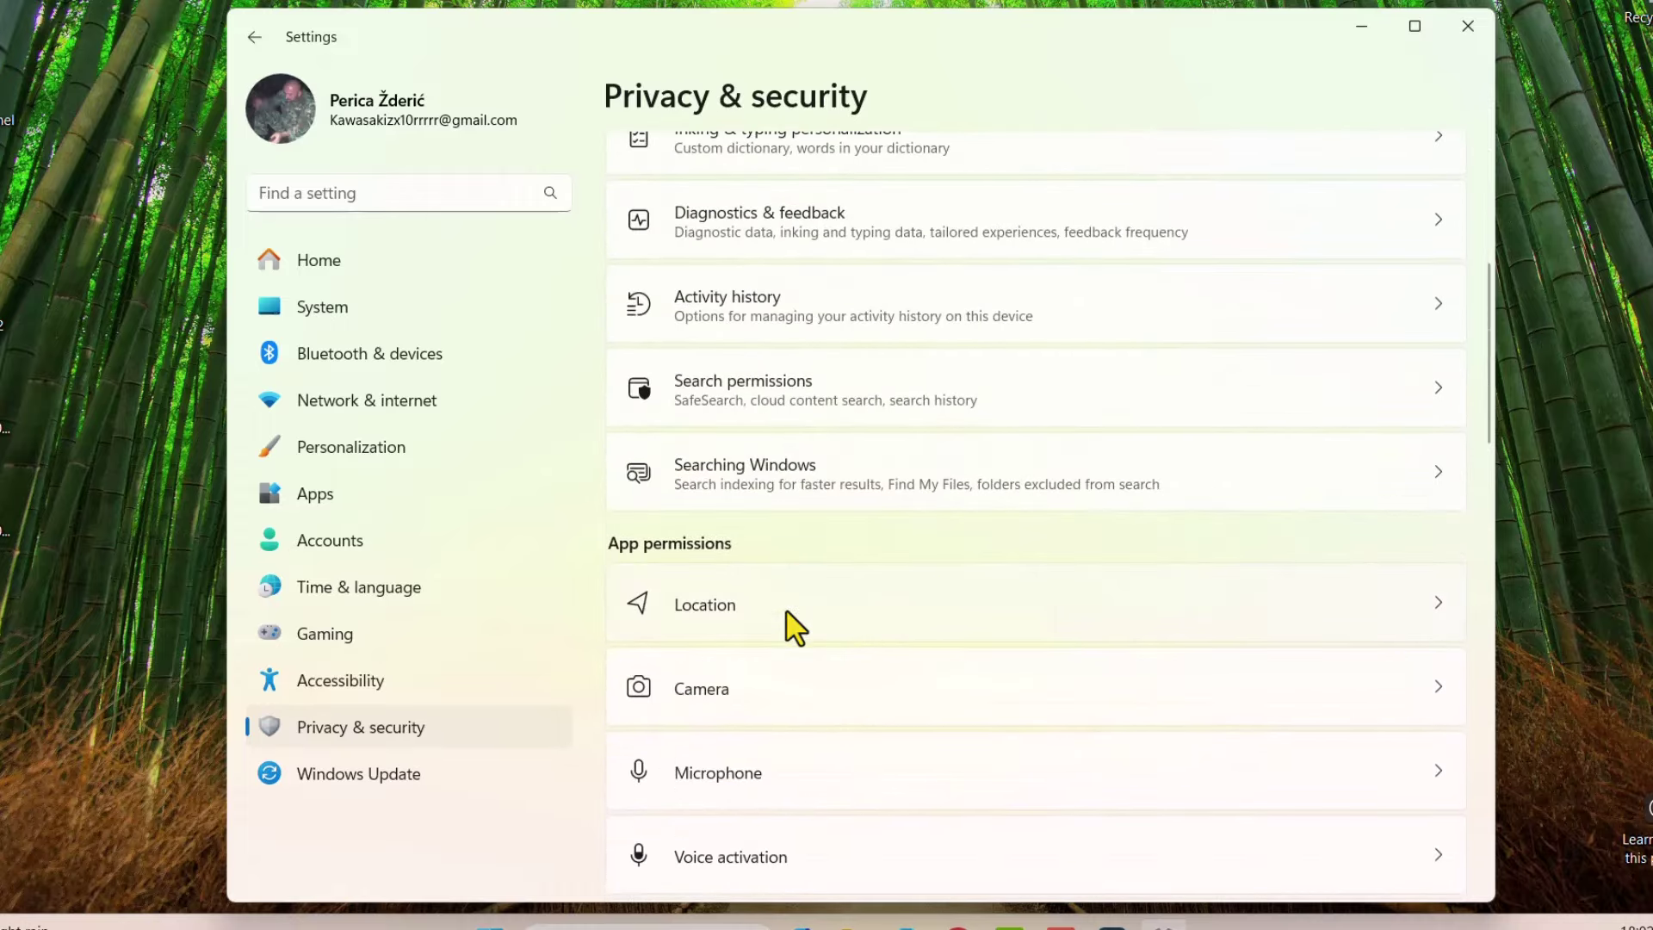
click(780, 484)
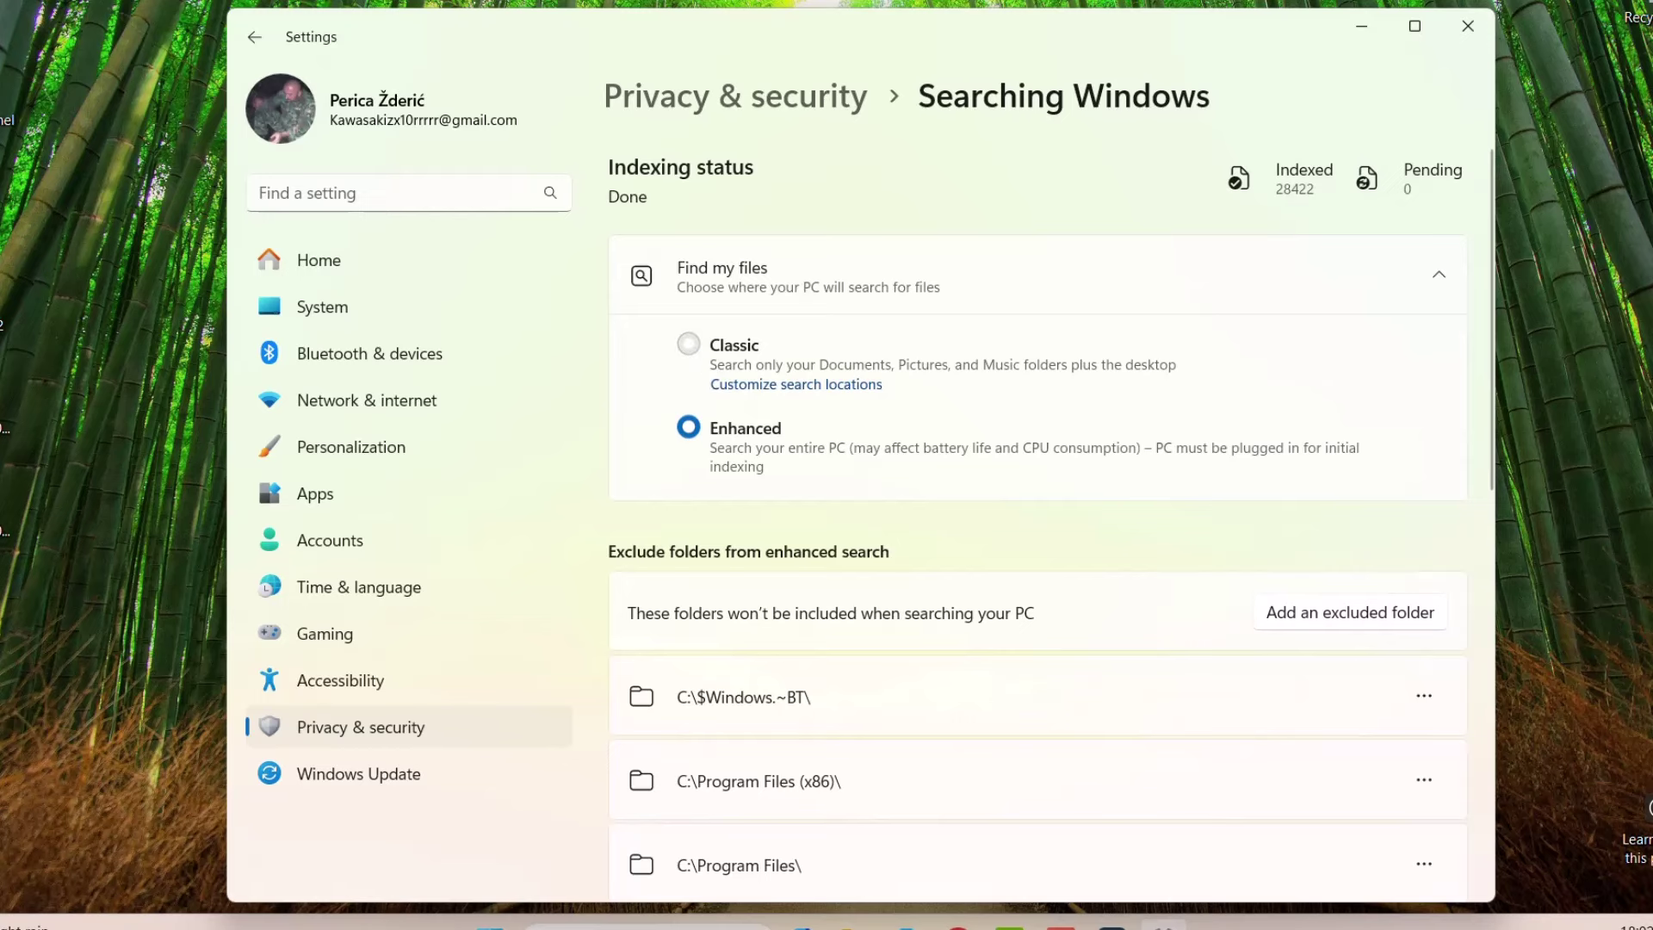
click(689, 345)
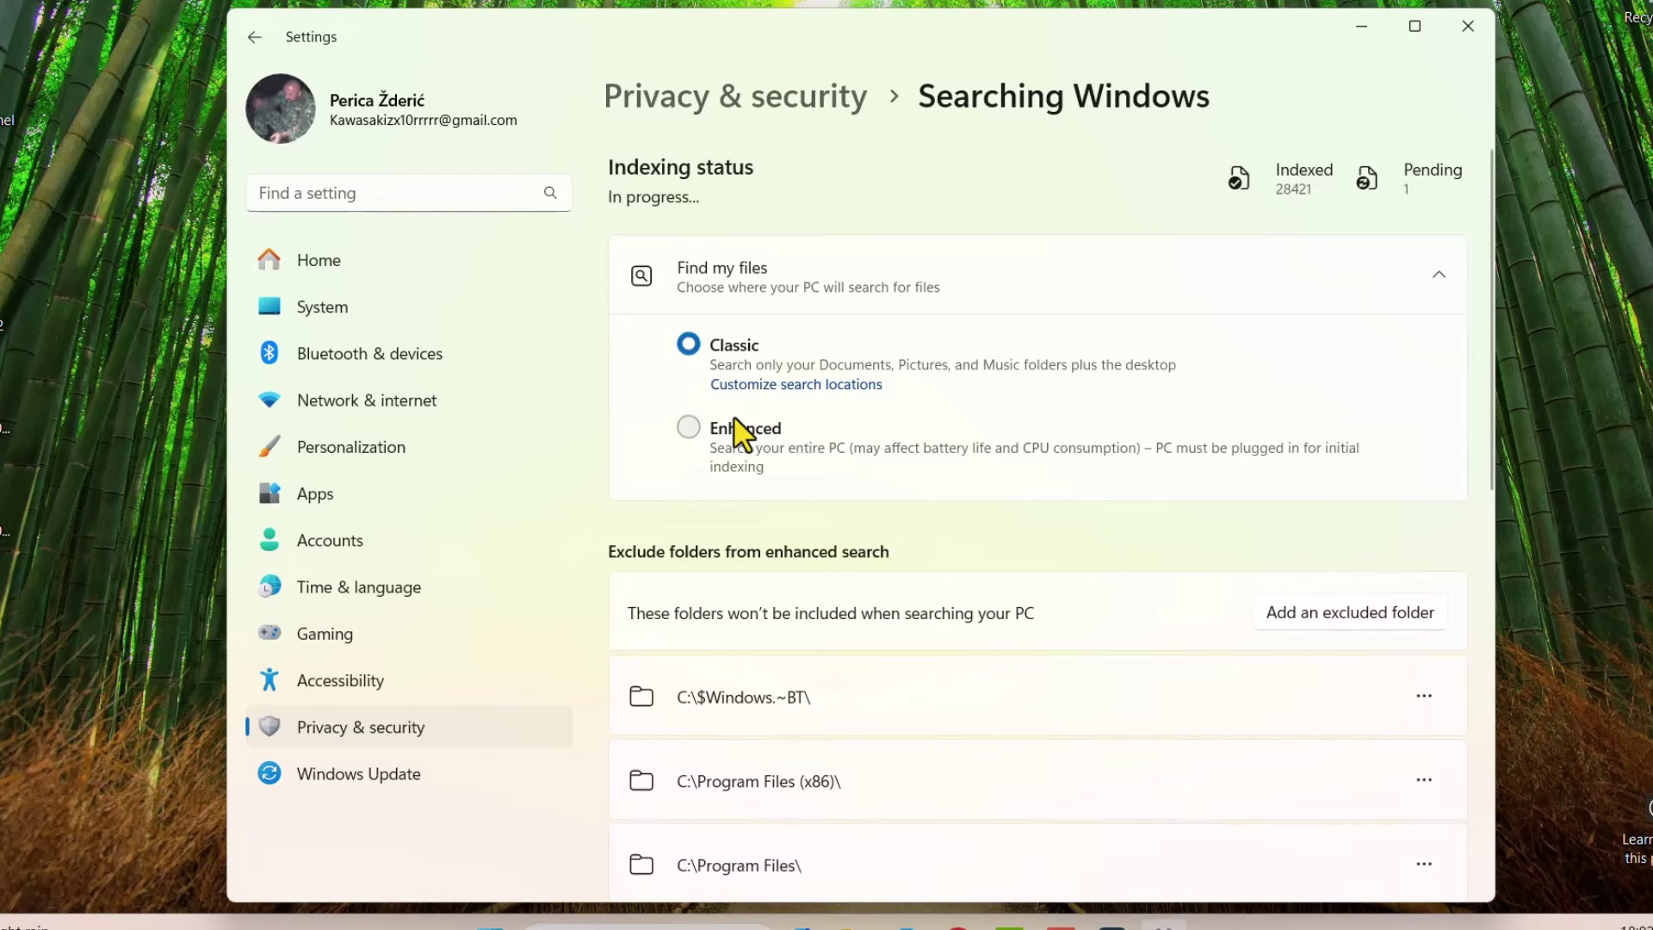
scroll(735, 426, down, 3)
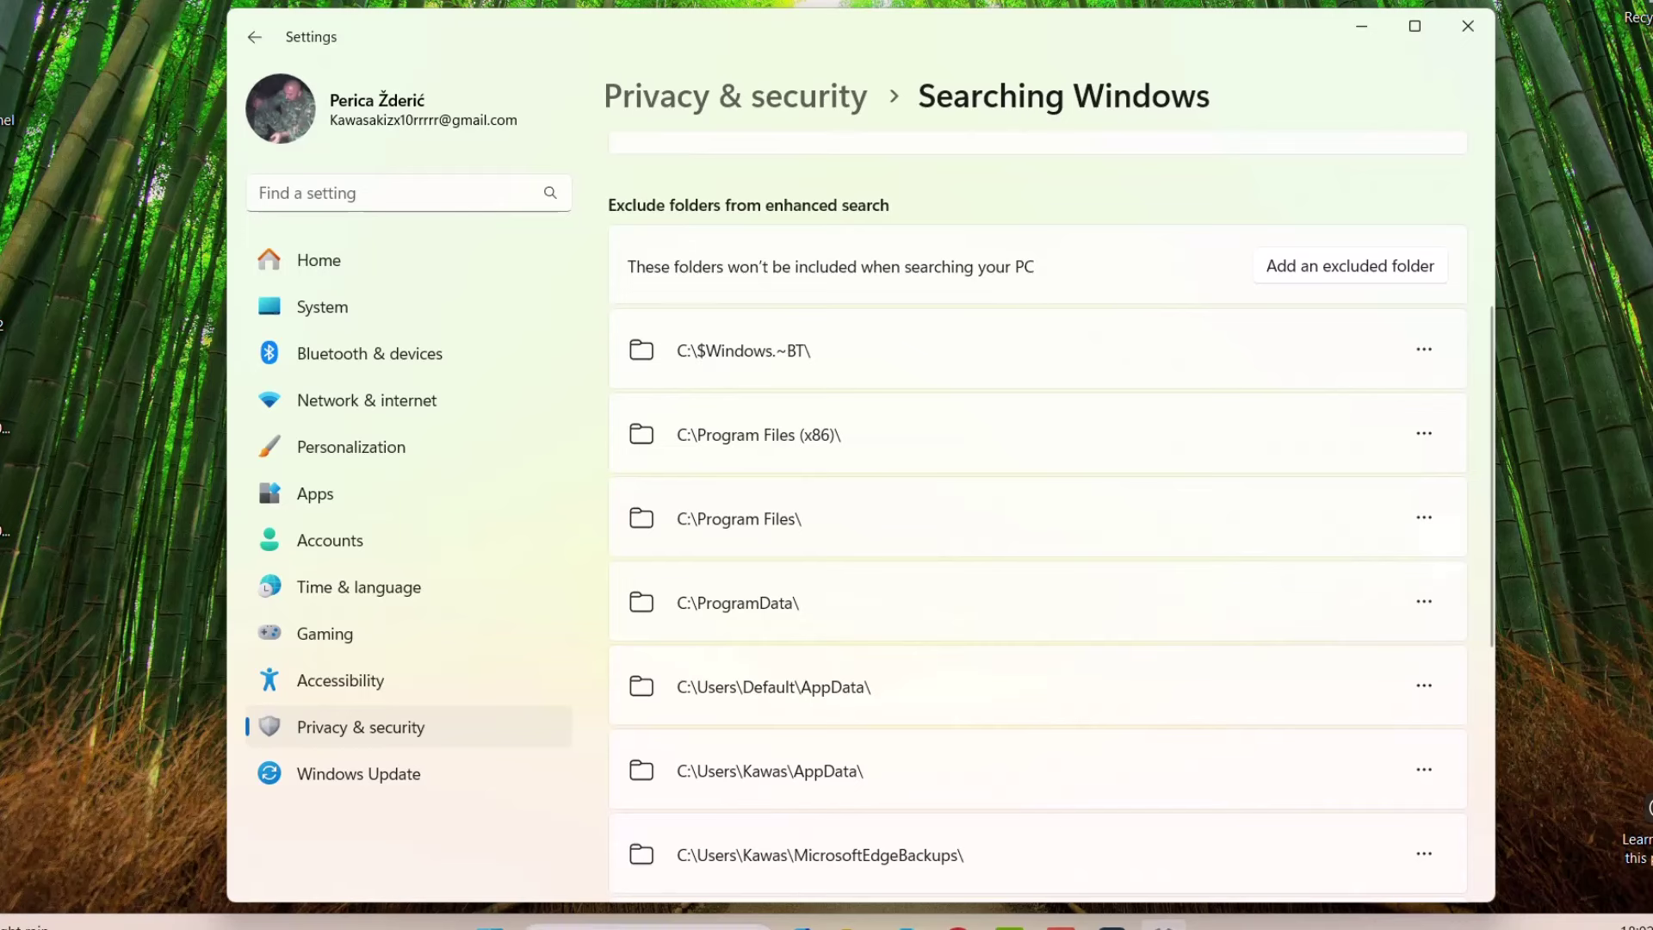
click(620, 915)
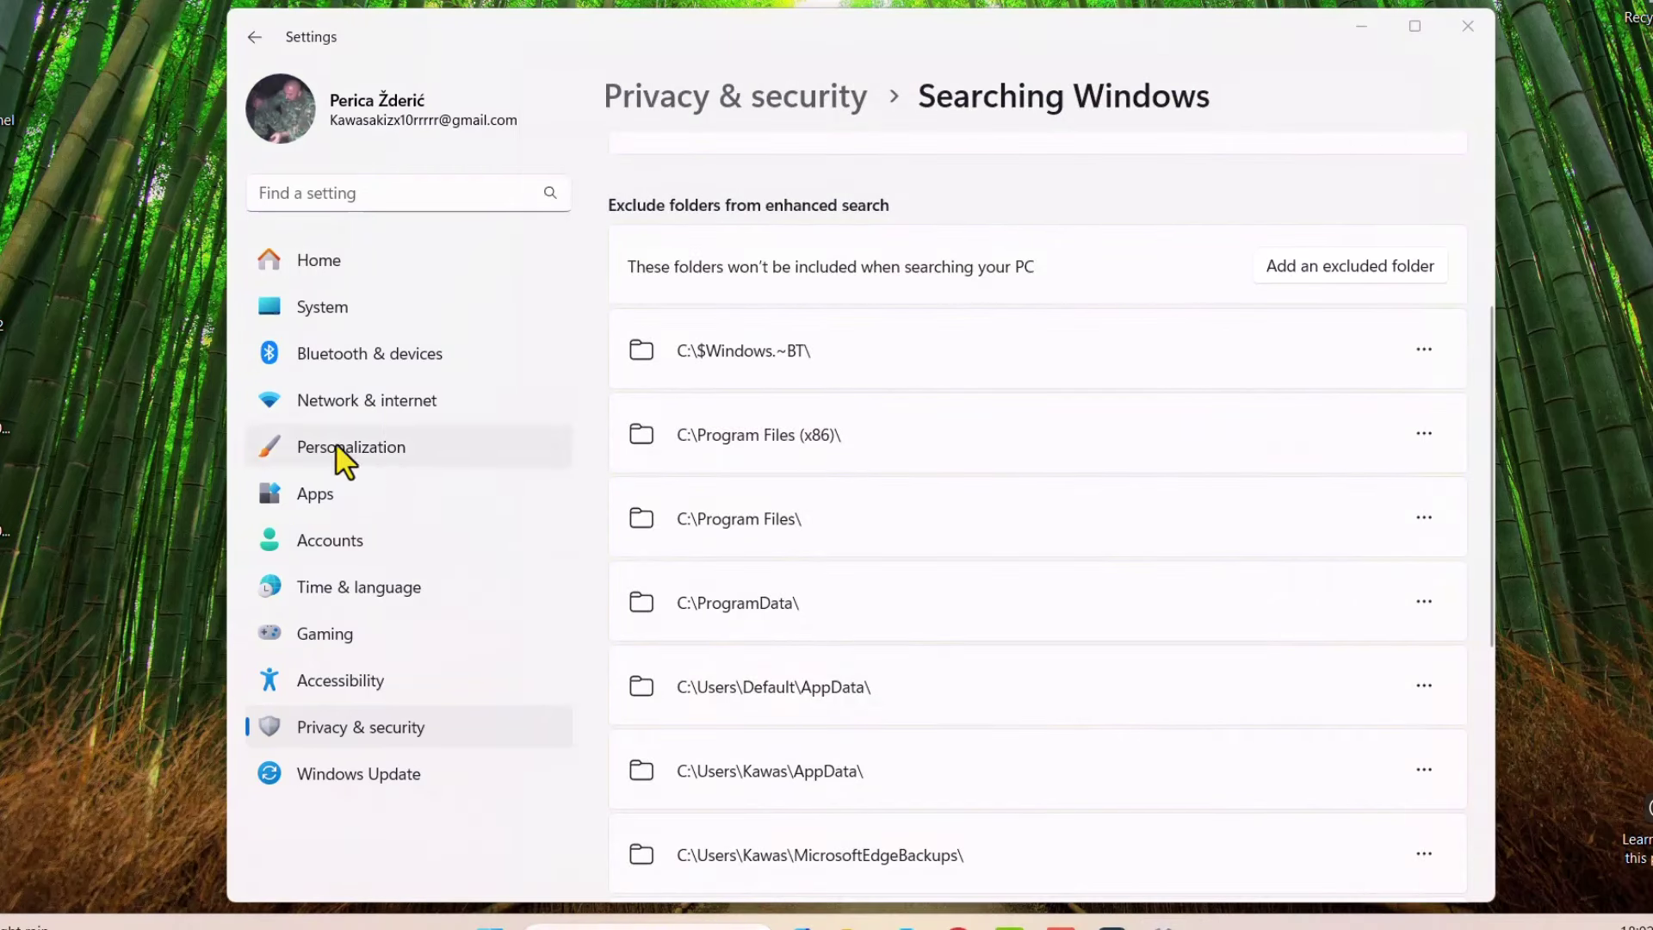
- Browse Apps > Default apps and System, then go to Bluetooth & devices
click(282, 500)
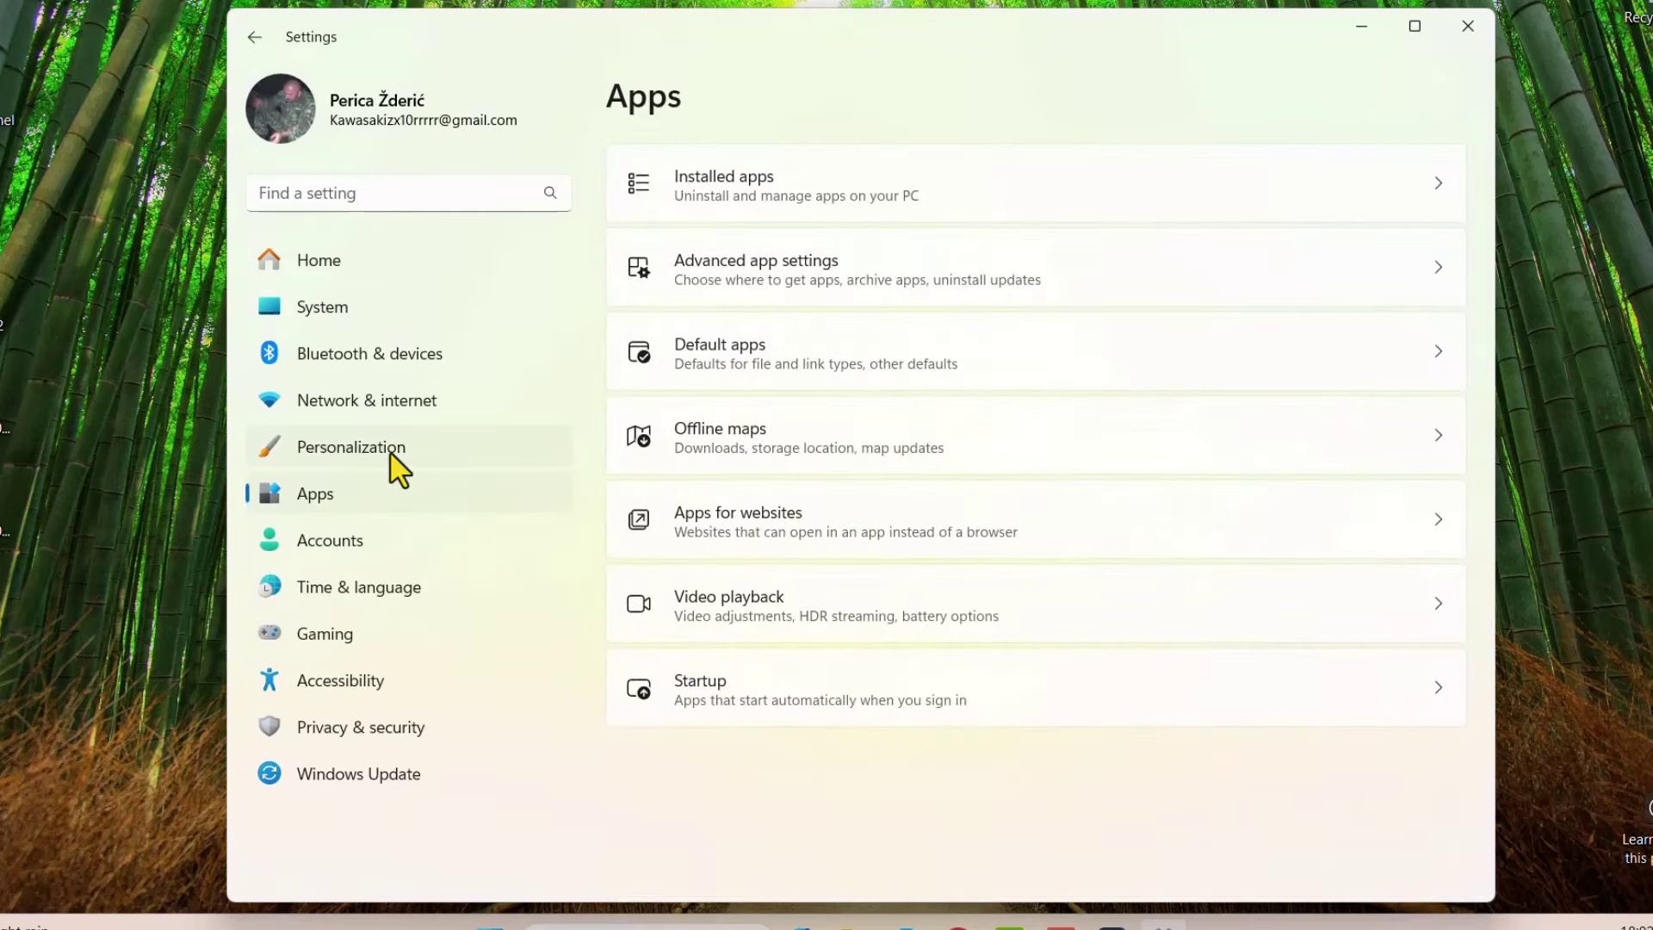
click(736, 359)
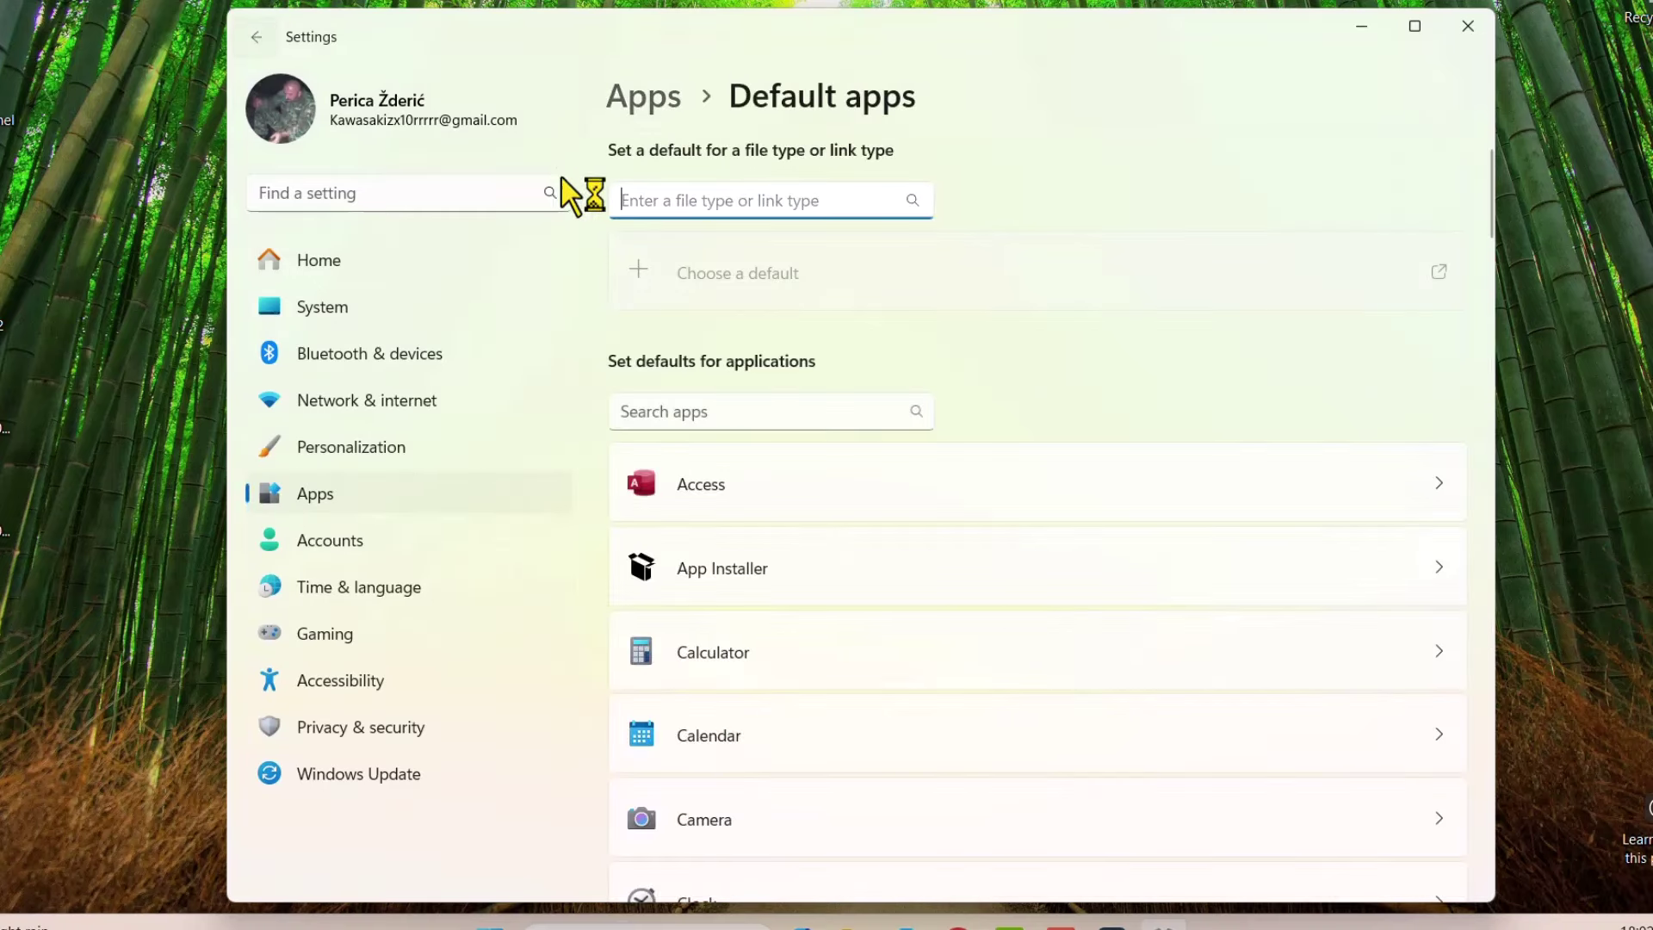
key(alt+Left)
click(324, 303)
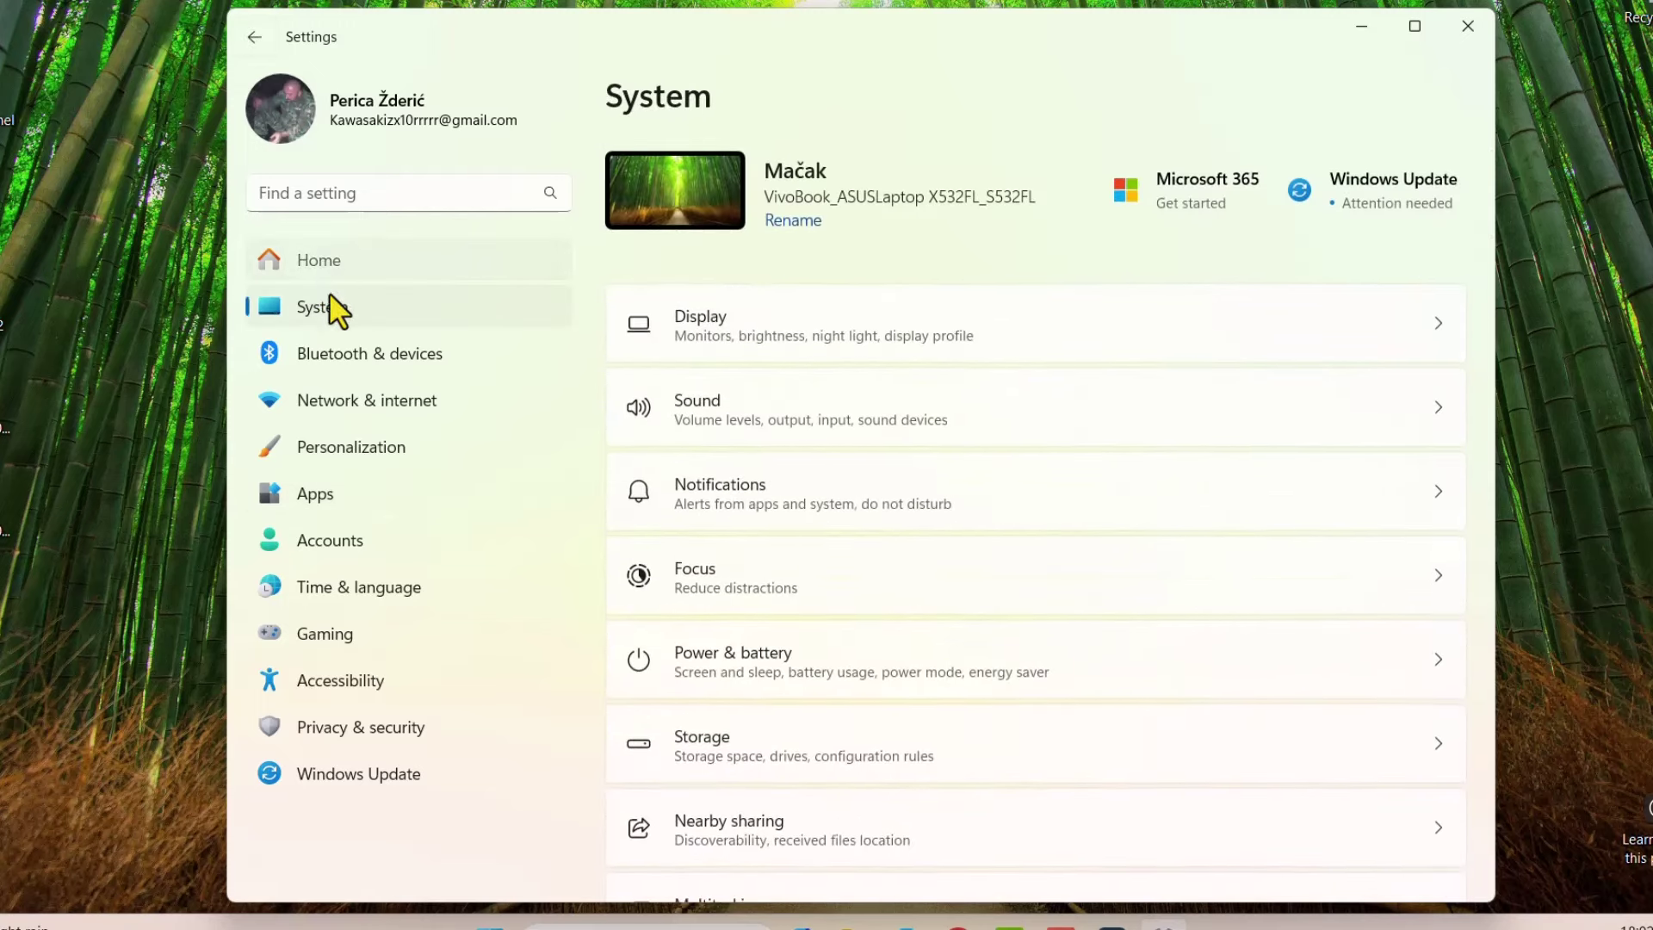
key(alt+Left)
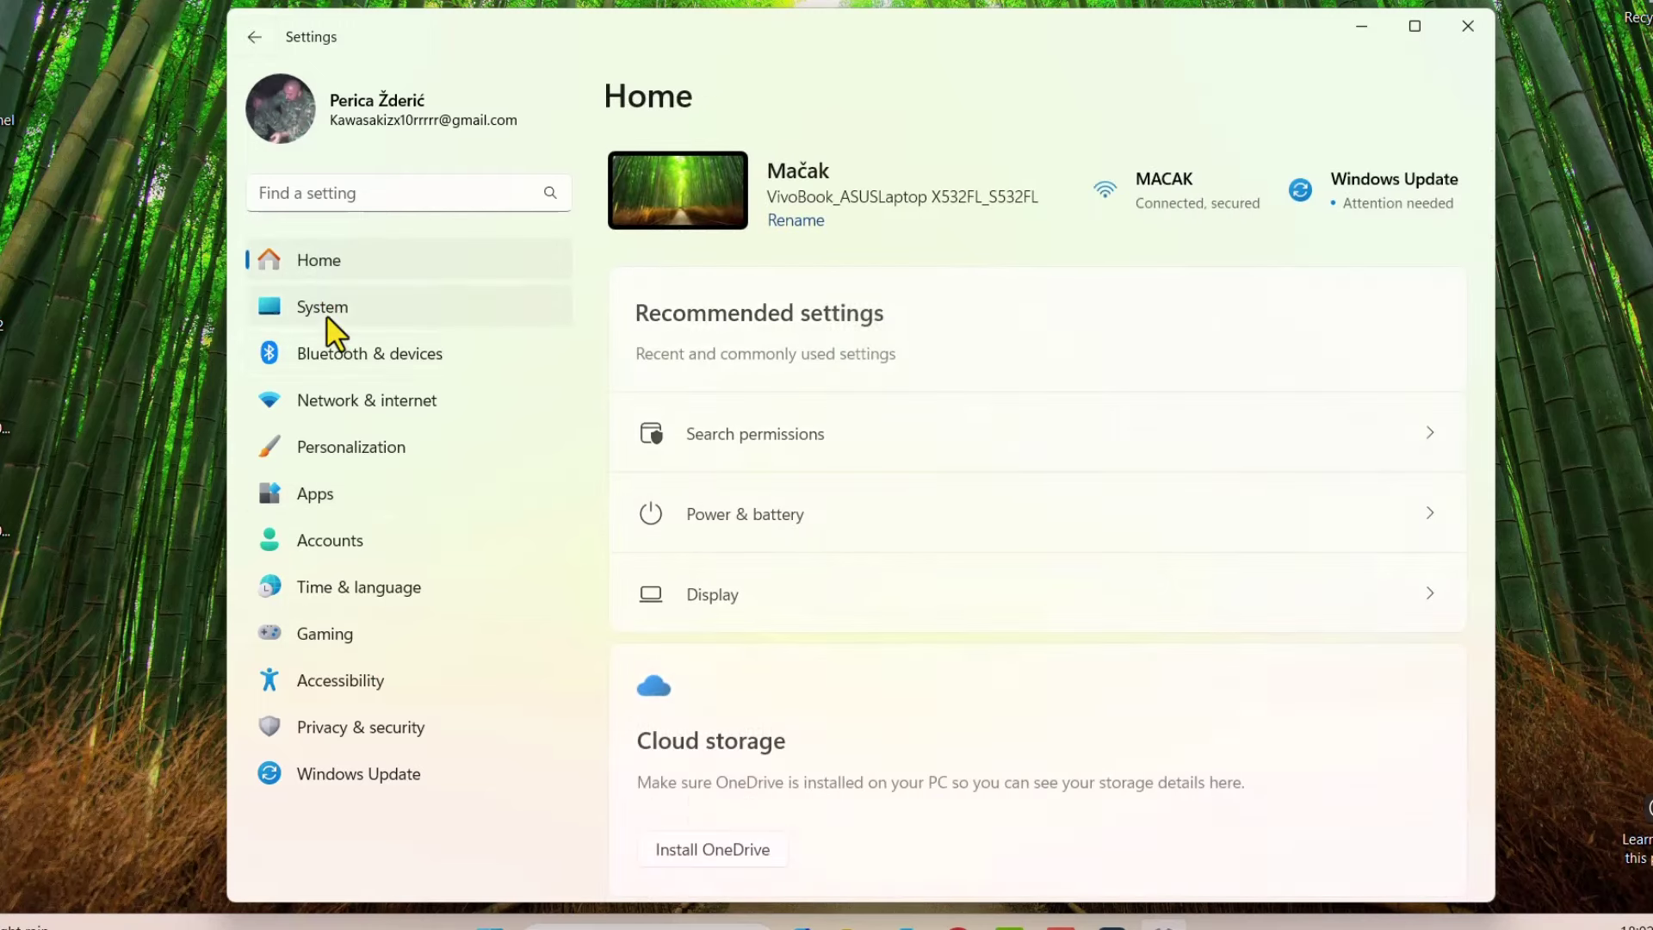
click(338, 359)
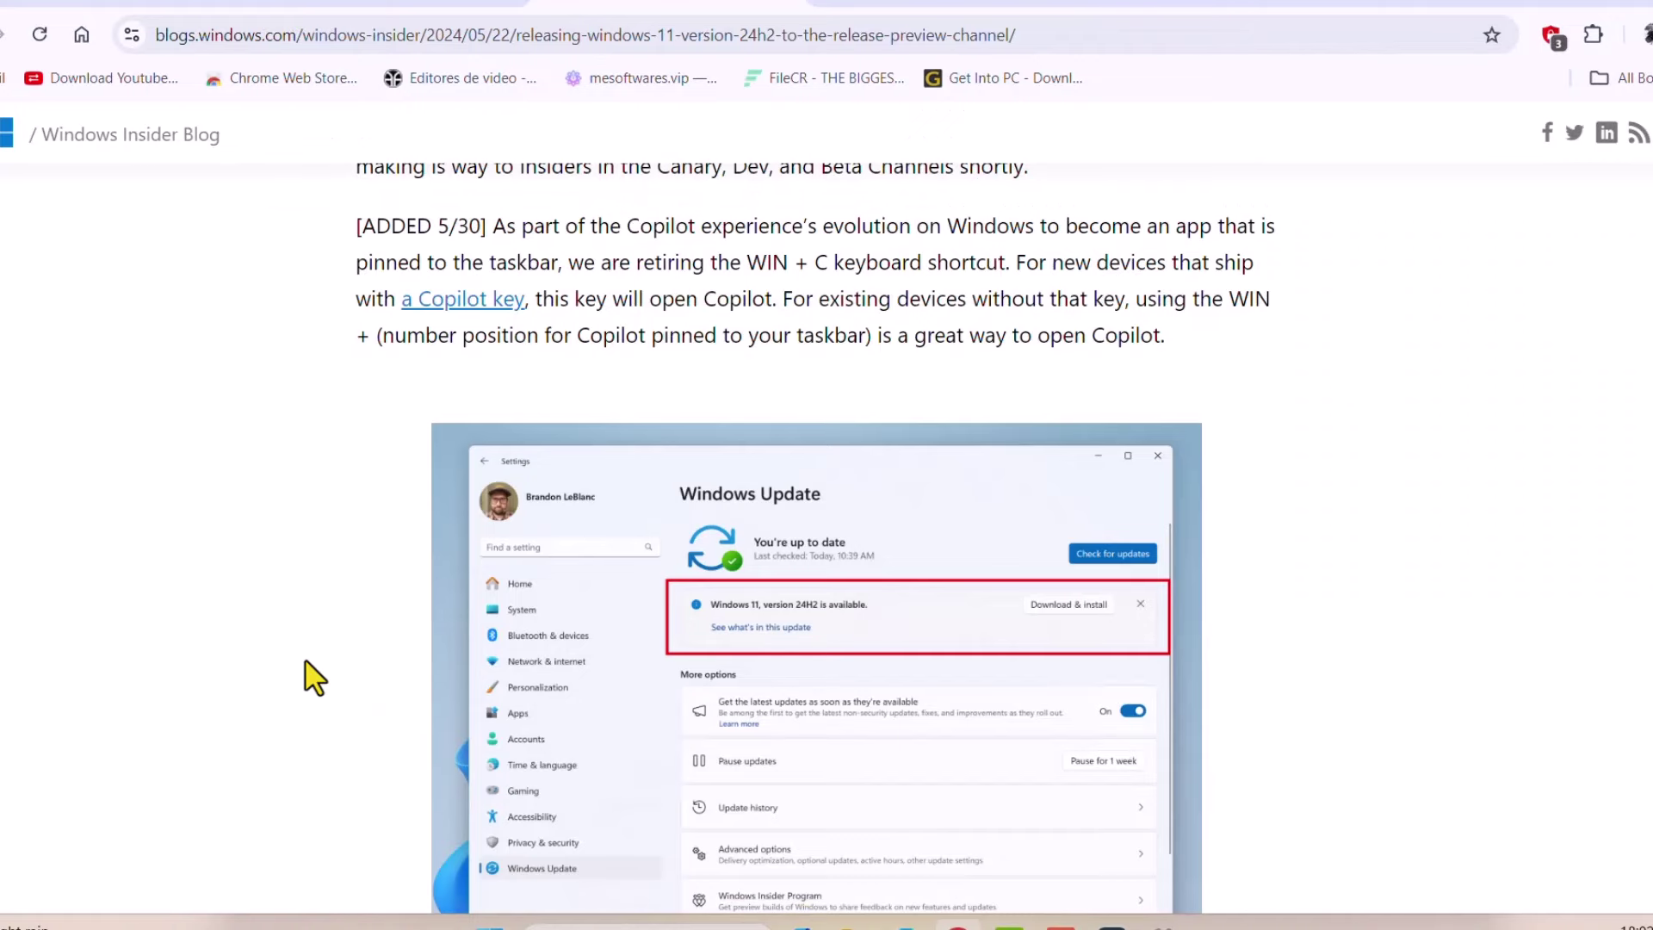
scroll(289, 683, down, 2)
scroll(485, 523, down, 3)
scroll(372, 564, down, 1)
scroll(374, 565, down, 2)
scroll(374, 581, down, 3)
scroll(373, 581, down, 3)
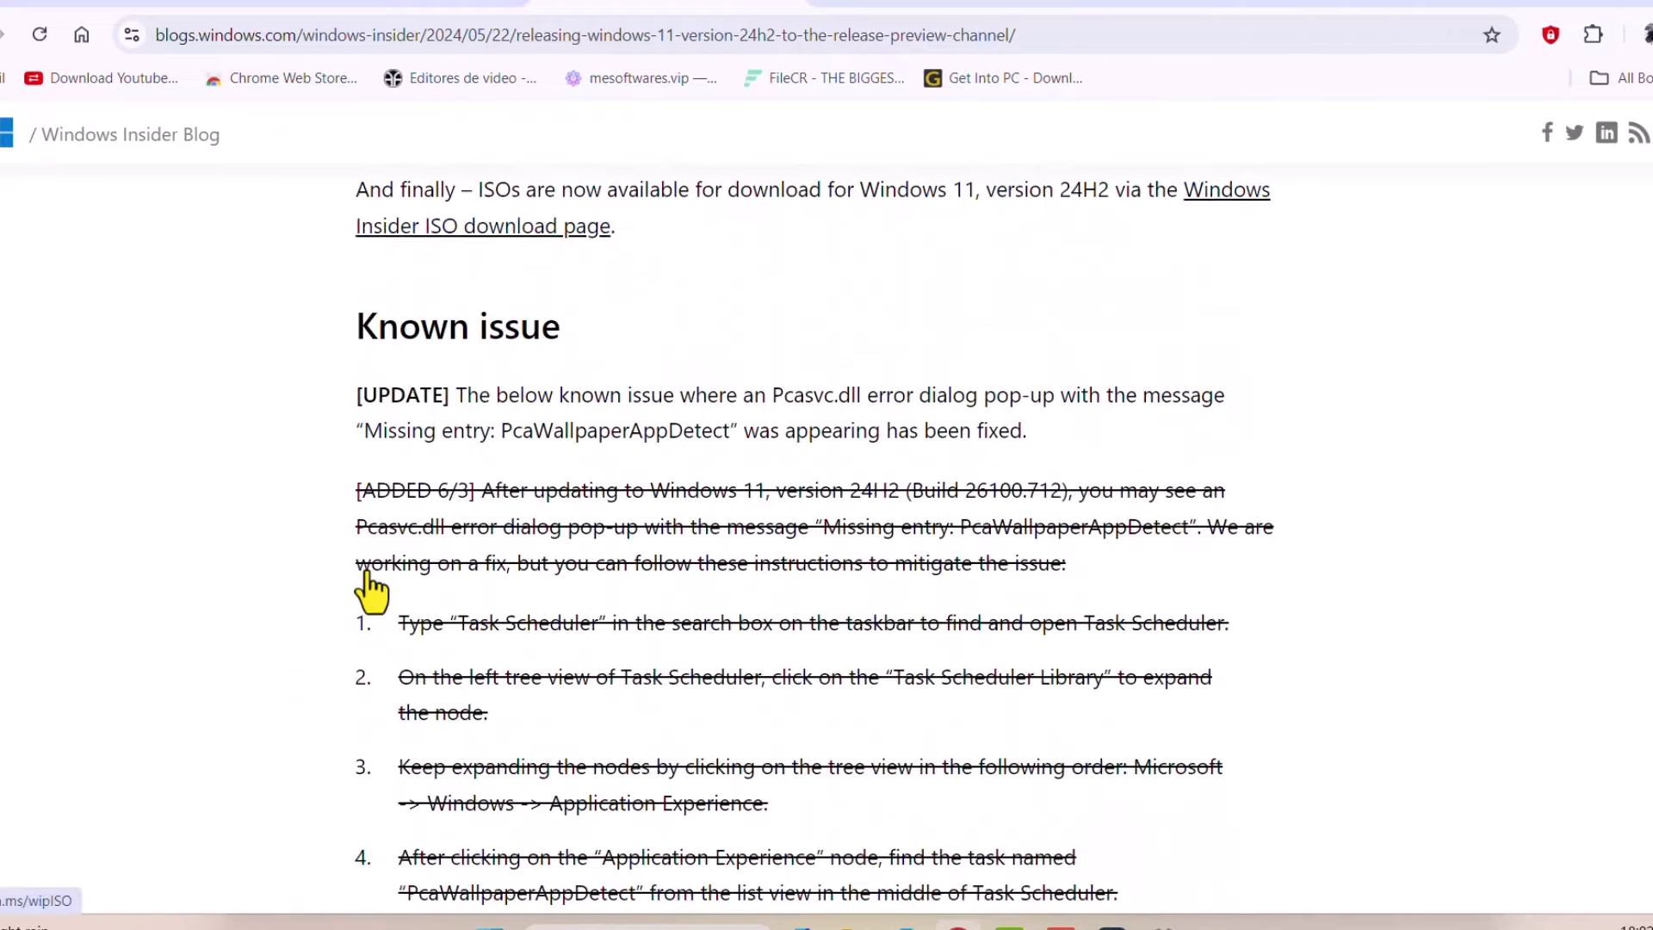
scroll(359, 581, down, 2)
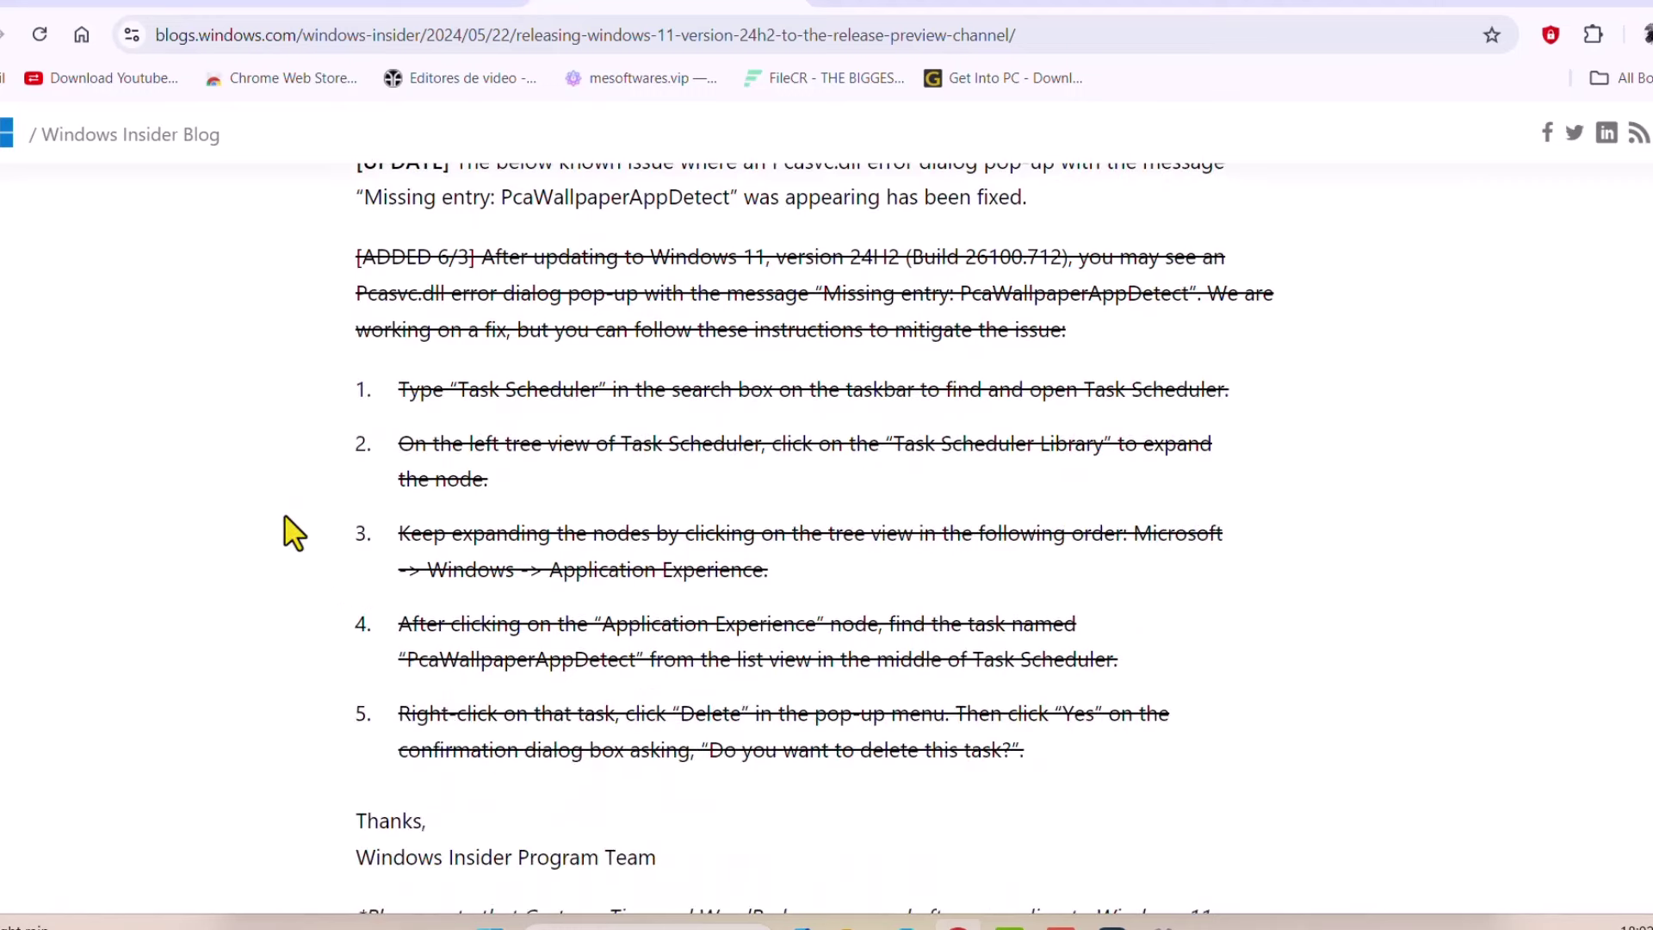
- Highlight the struck-through Known issue steps from '[ADDED 6/3]' through 'Thanks,'
drag(358, 256, 697, 901)
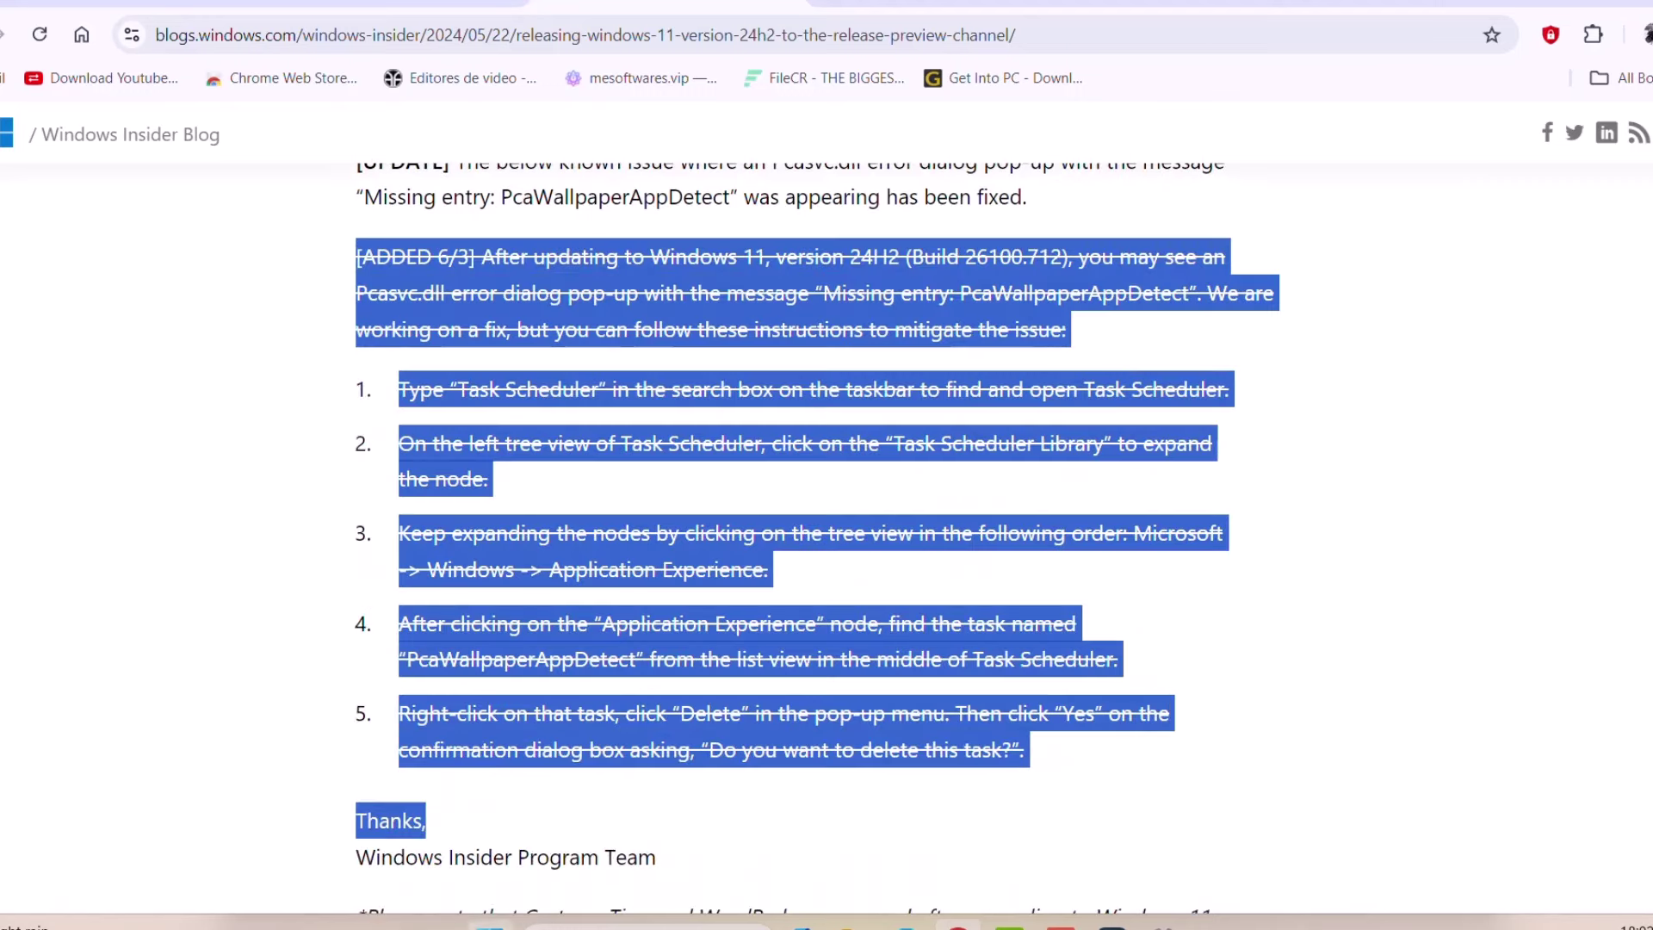
key(super)
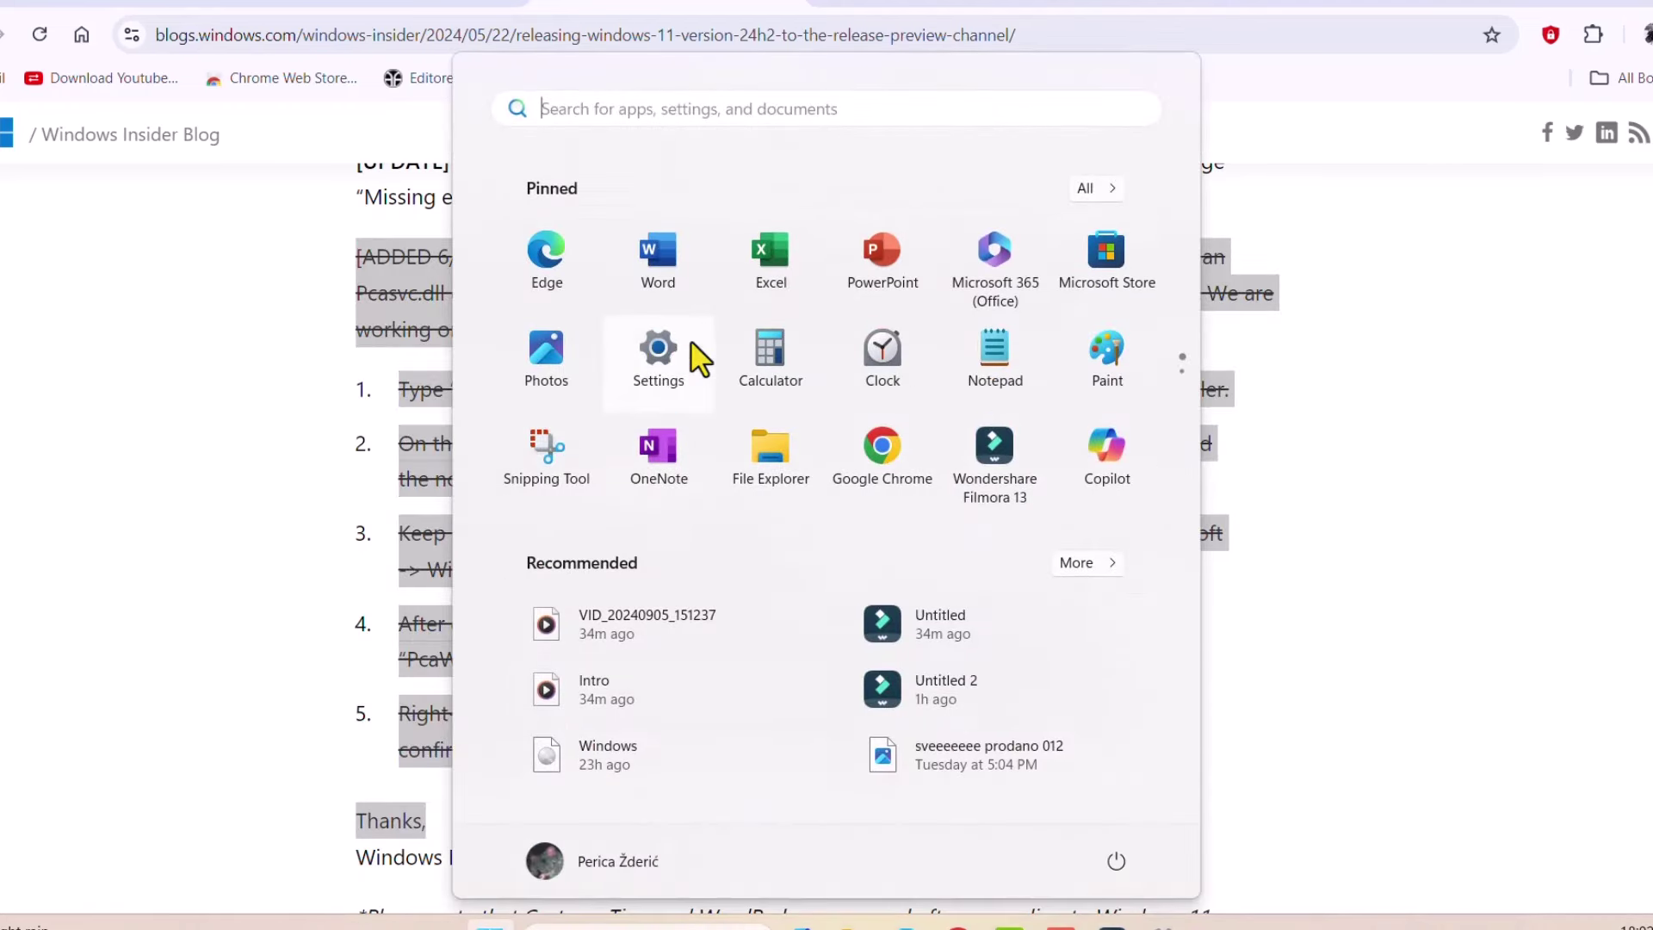
scroll(691, 359, down, 1)
scroll(691, 359, up, 1)
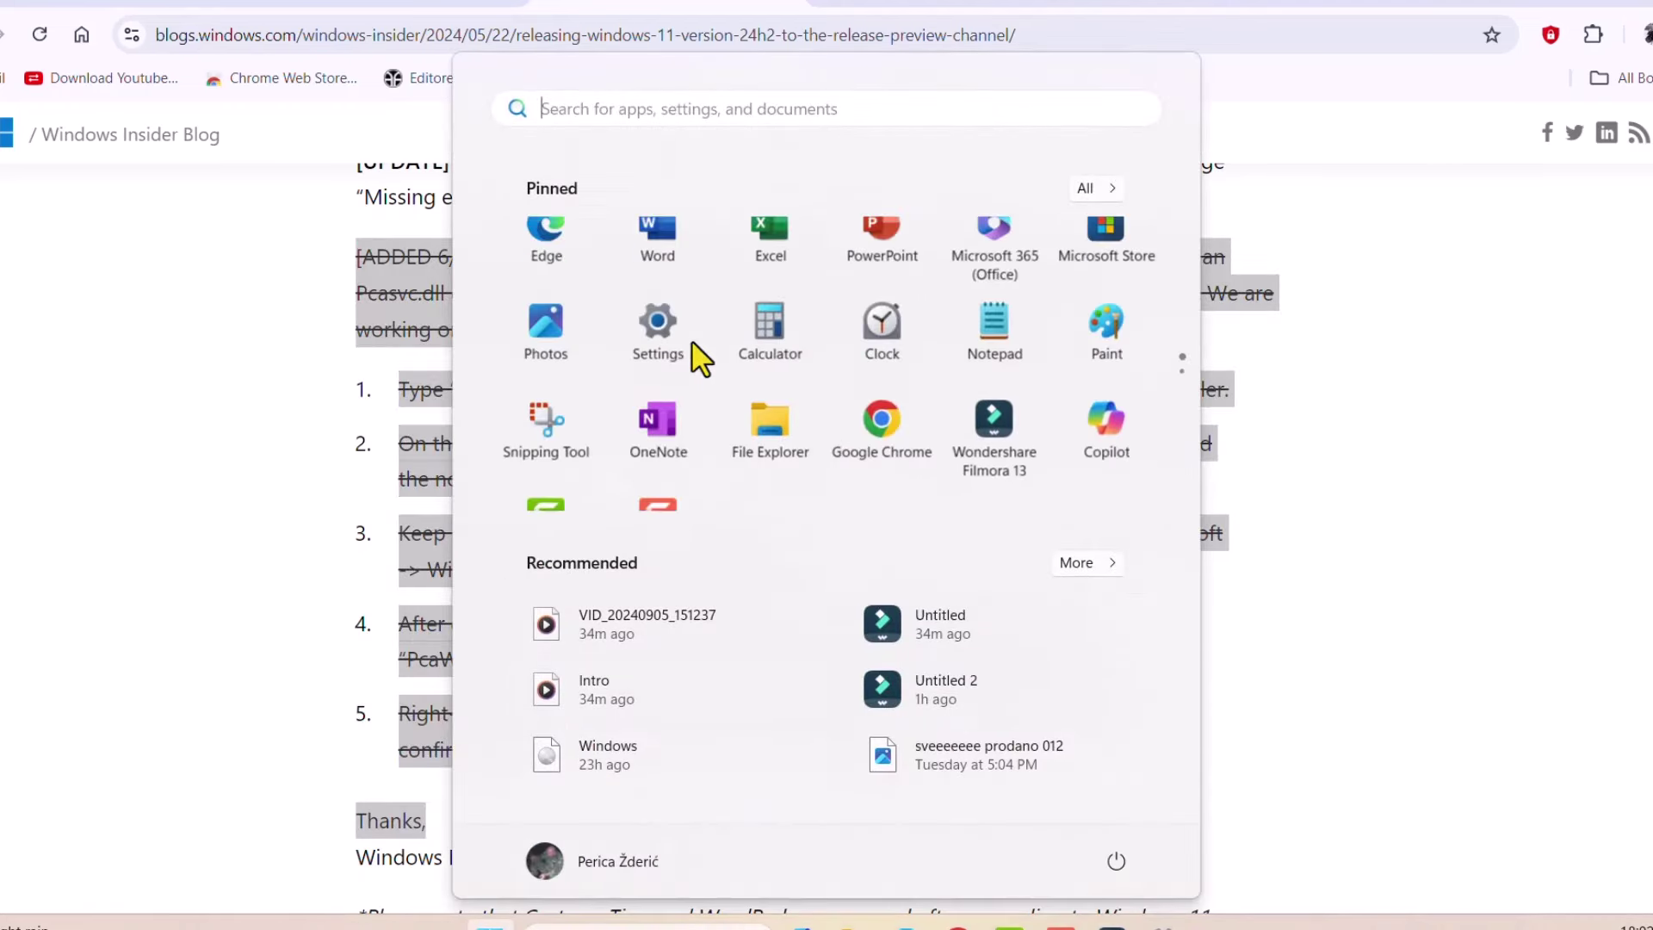
- Run Paint as administrator from the Start menu, then close Paint
right_click(1107, 365)
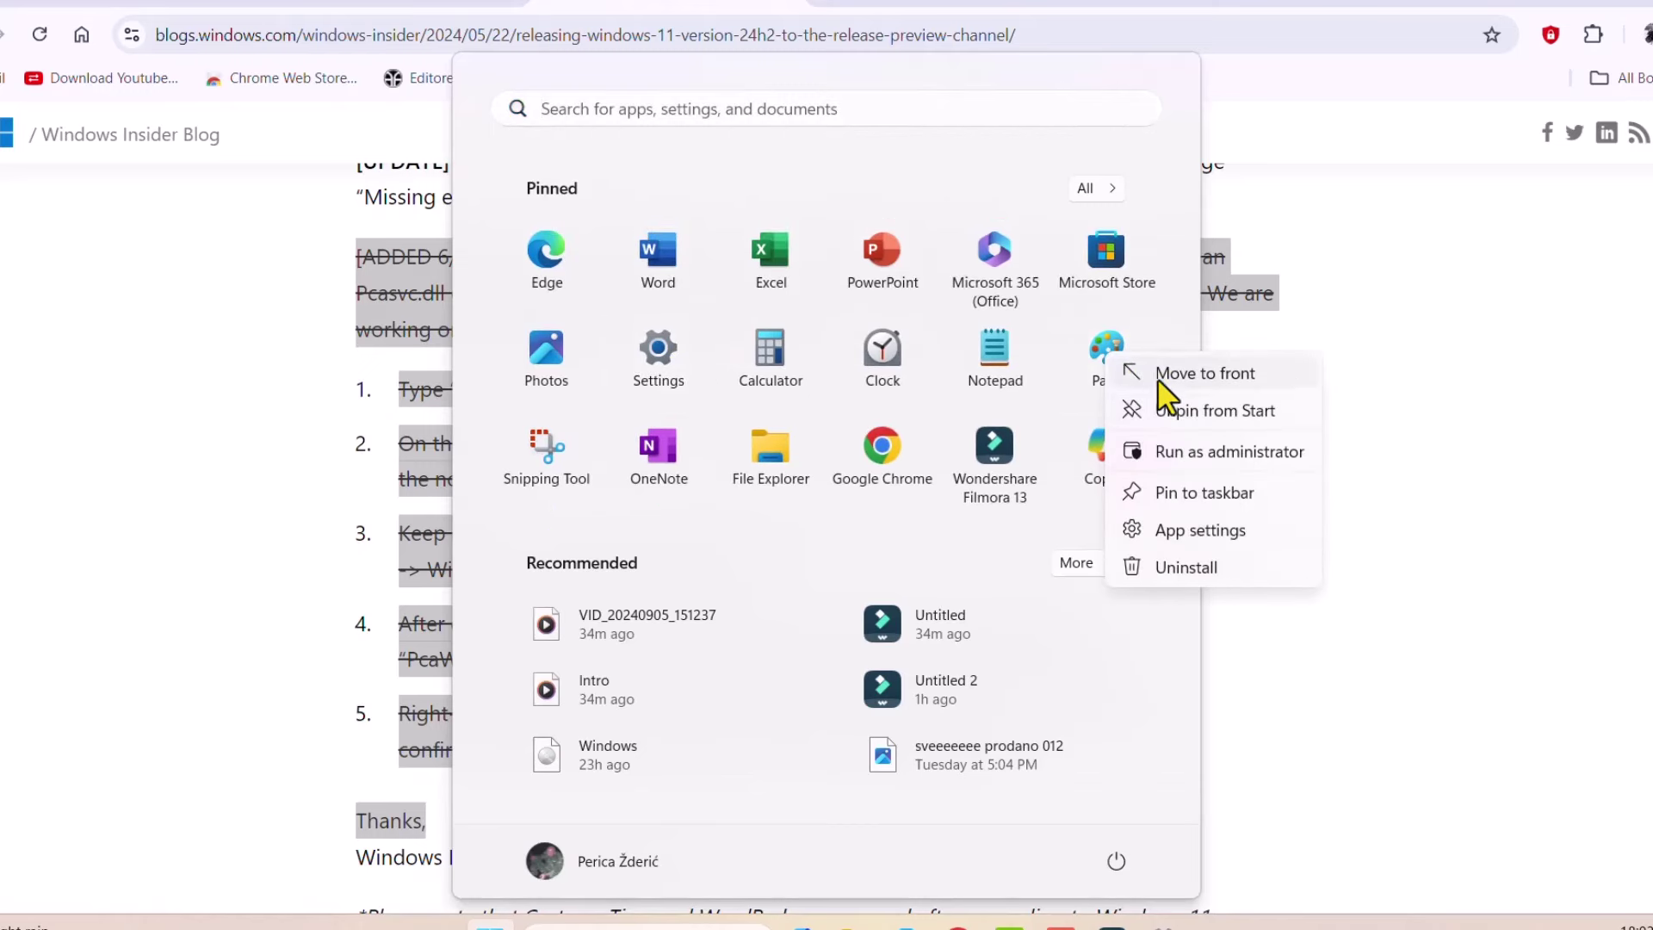
click(1185, 483)
click(1266, 452)
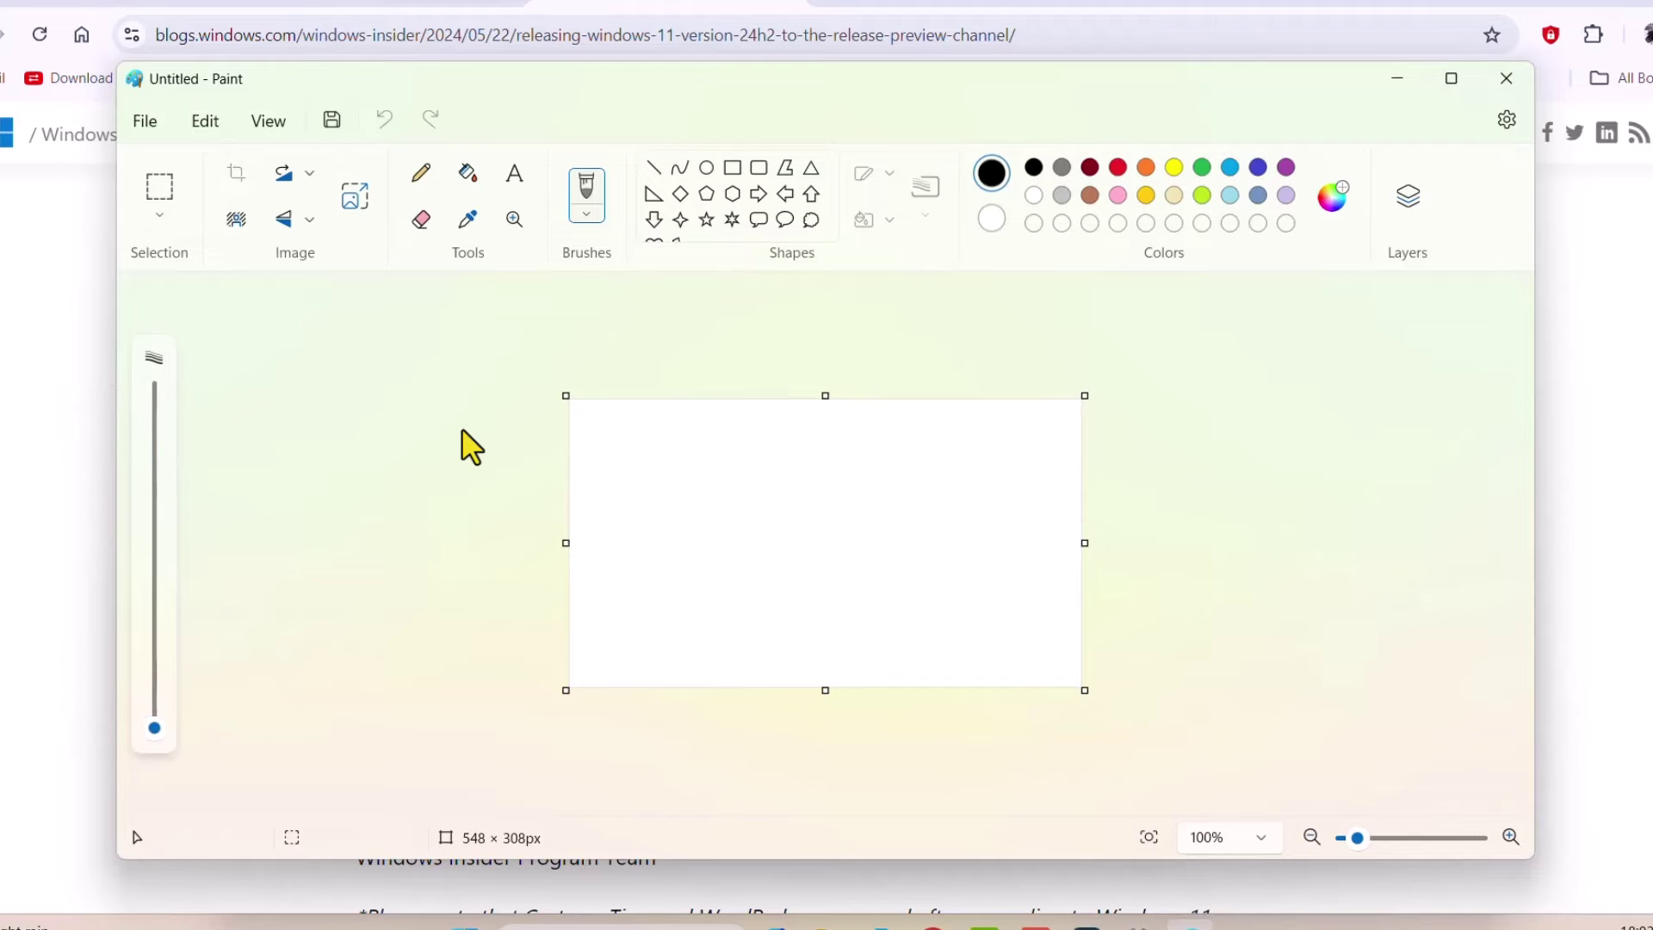
click(1505, 77)
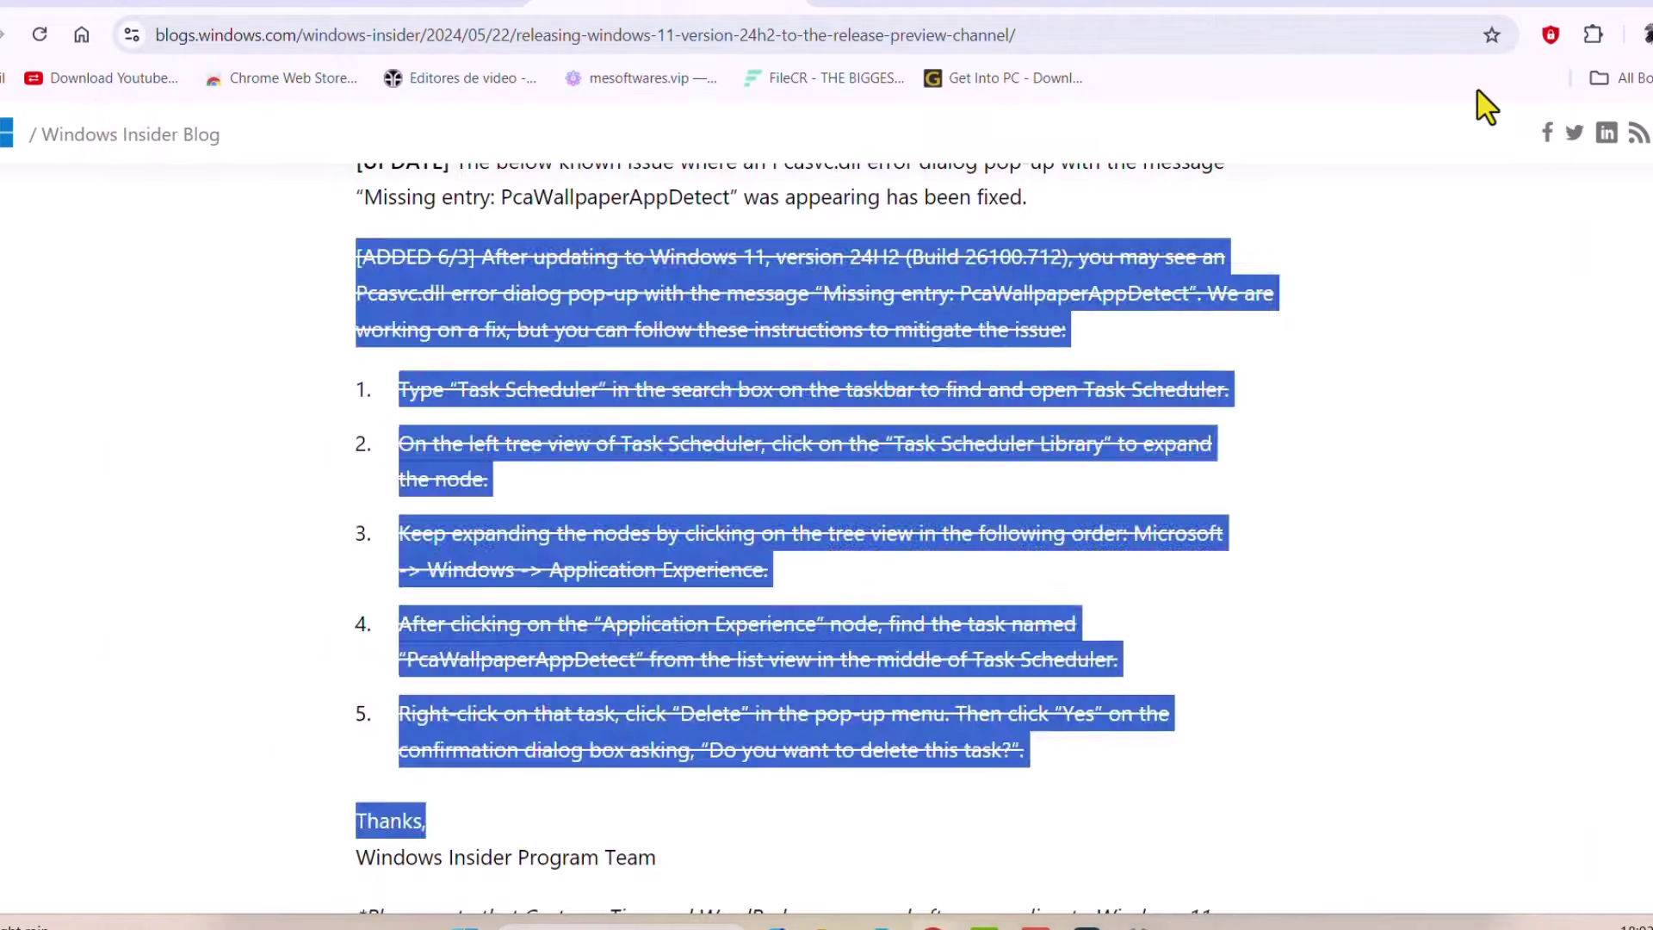
scroll(114, 743, down, 3)
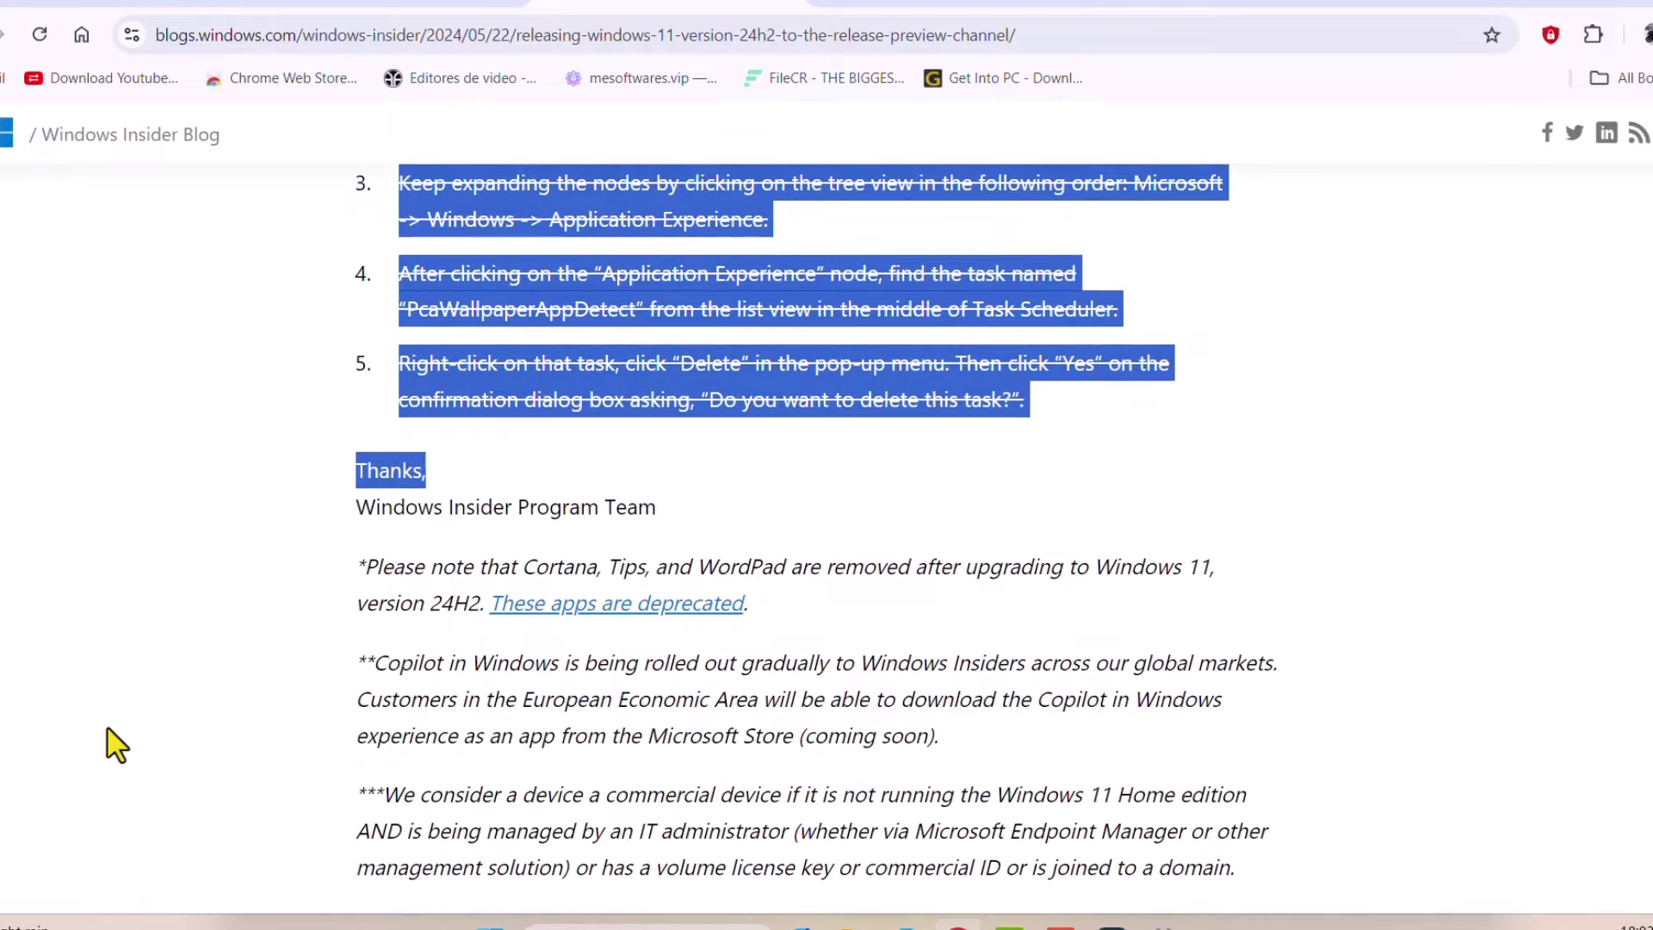
scroll(113, 744, down, 3)
scroll(229, 556, up, 1)
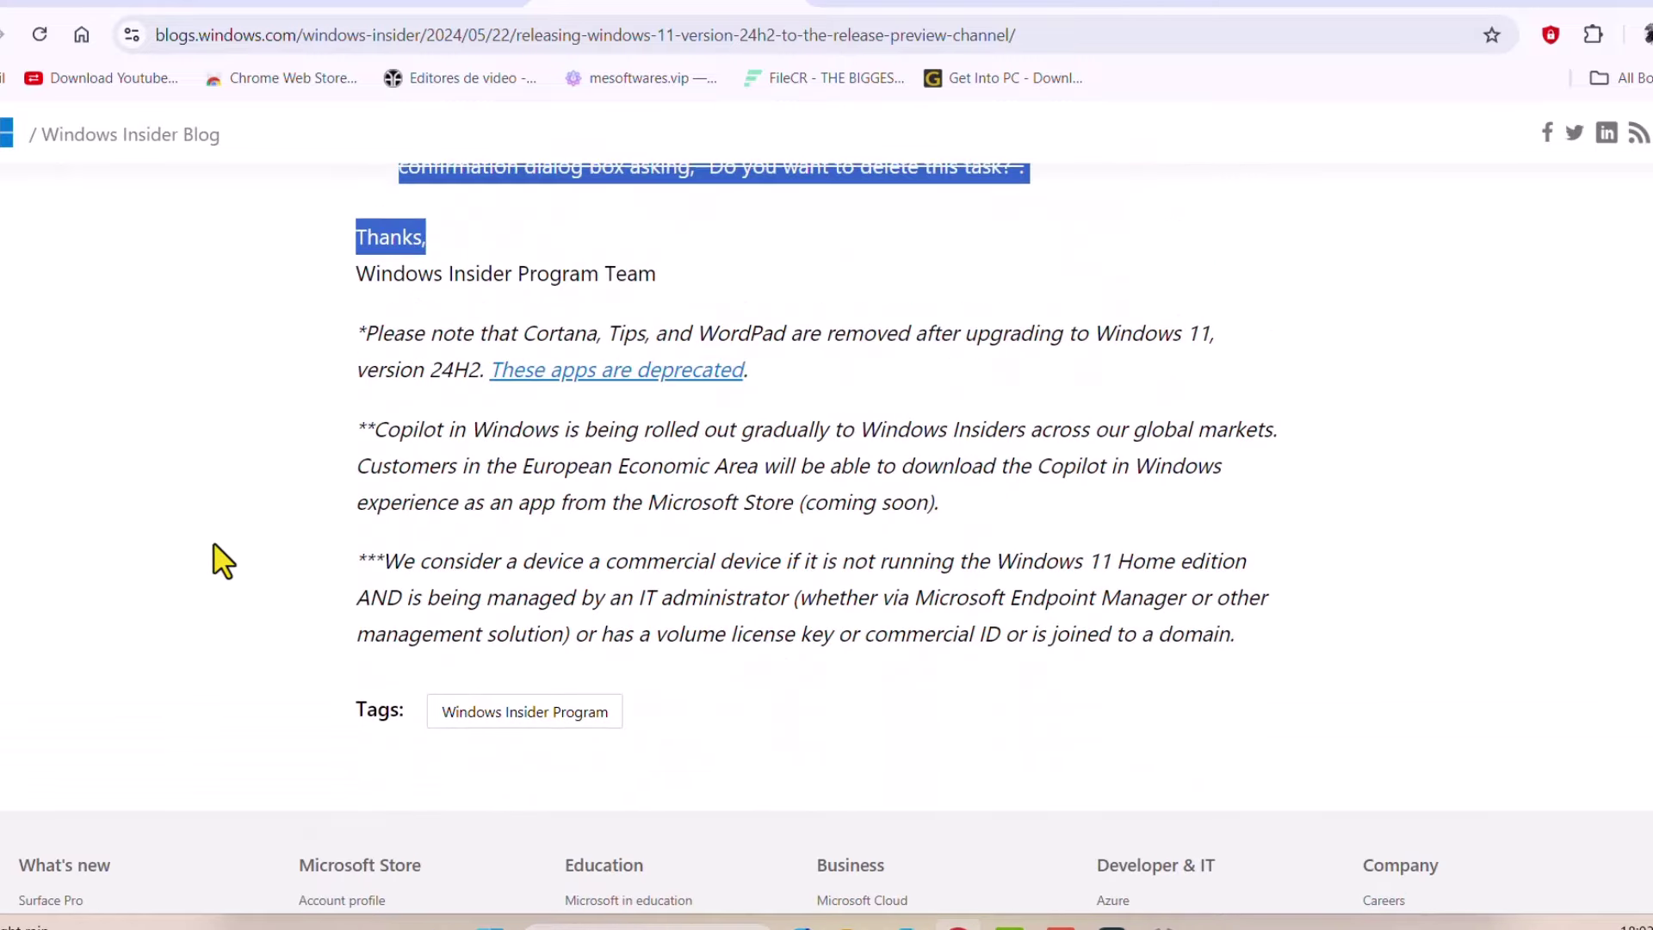
scroll(222, 559, down, 2)
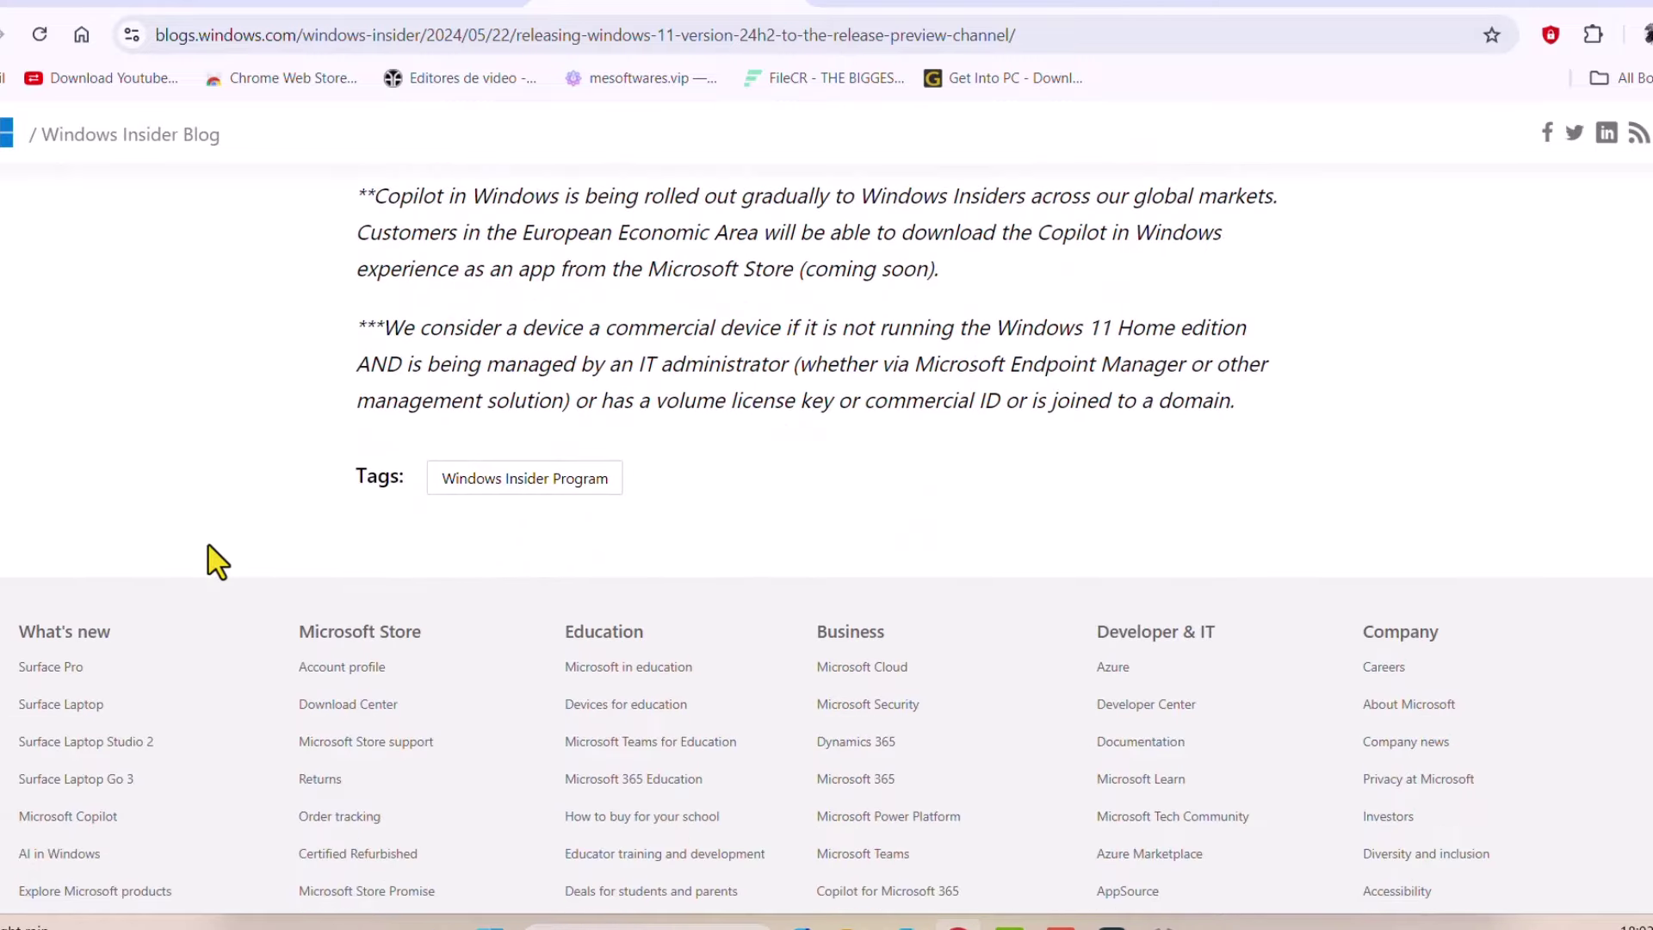
scroll(210, 560, up, 4)
scroll(211, 561, up, 5)
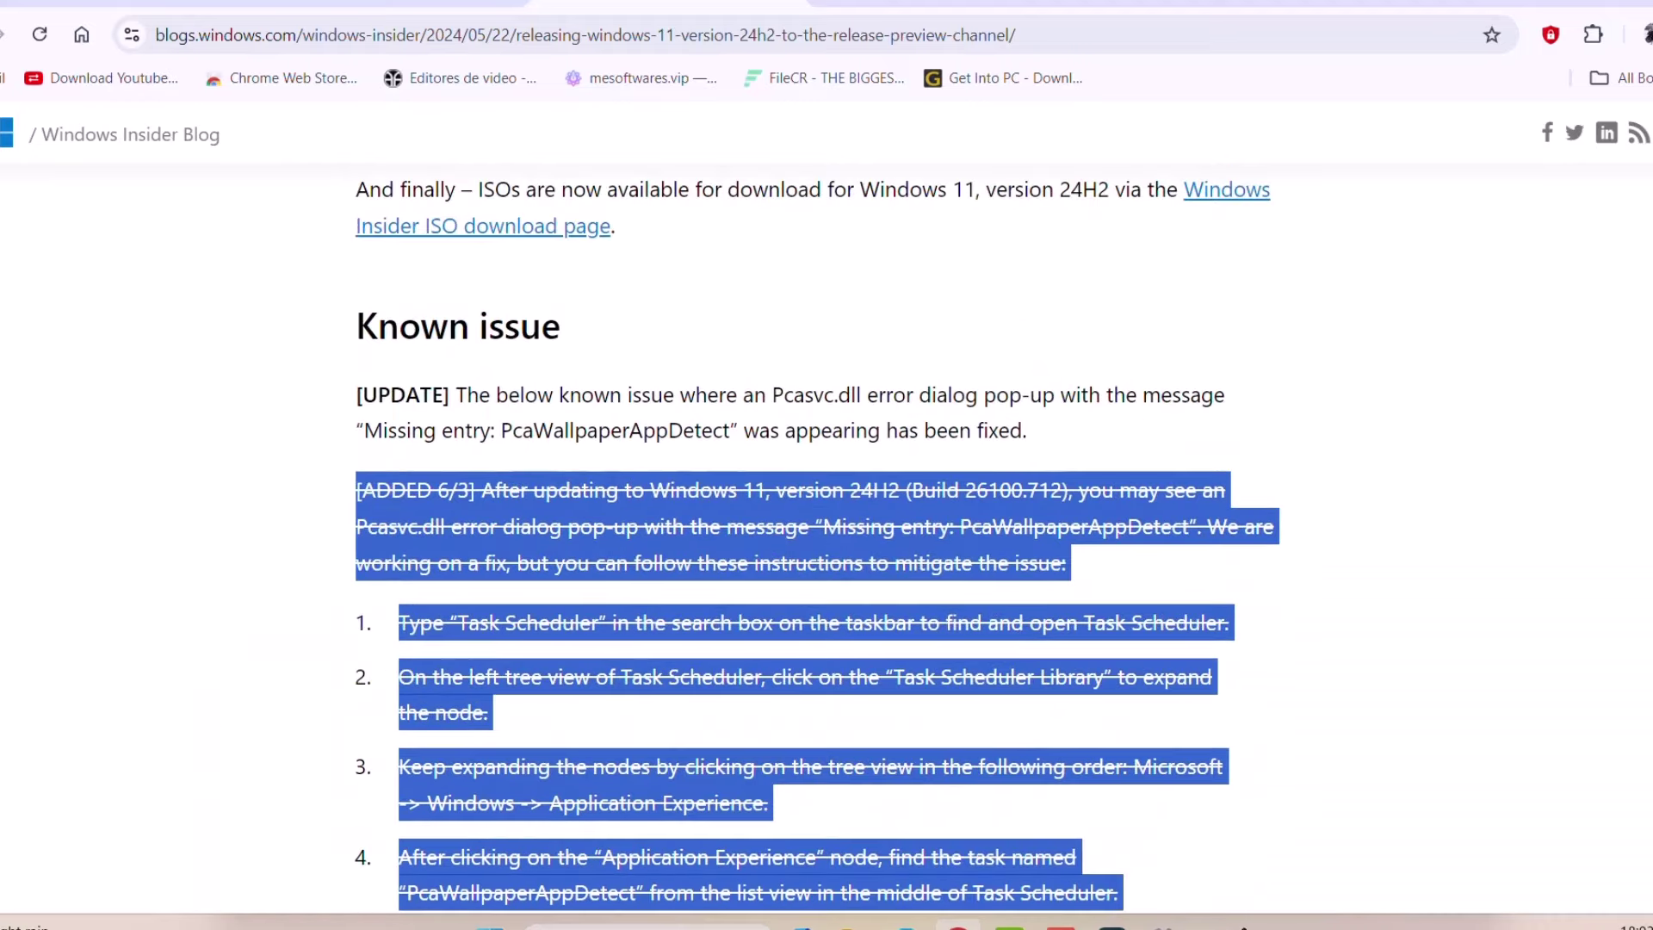
mouse_move(1162, 926)
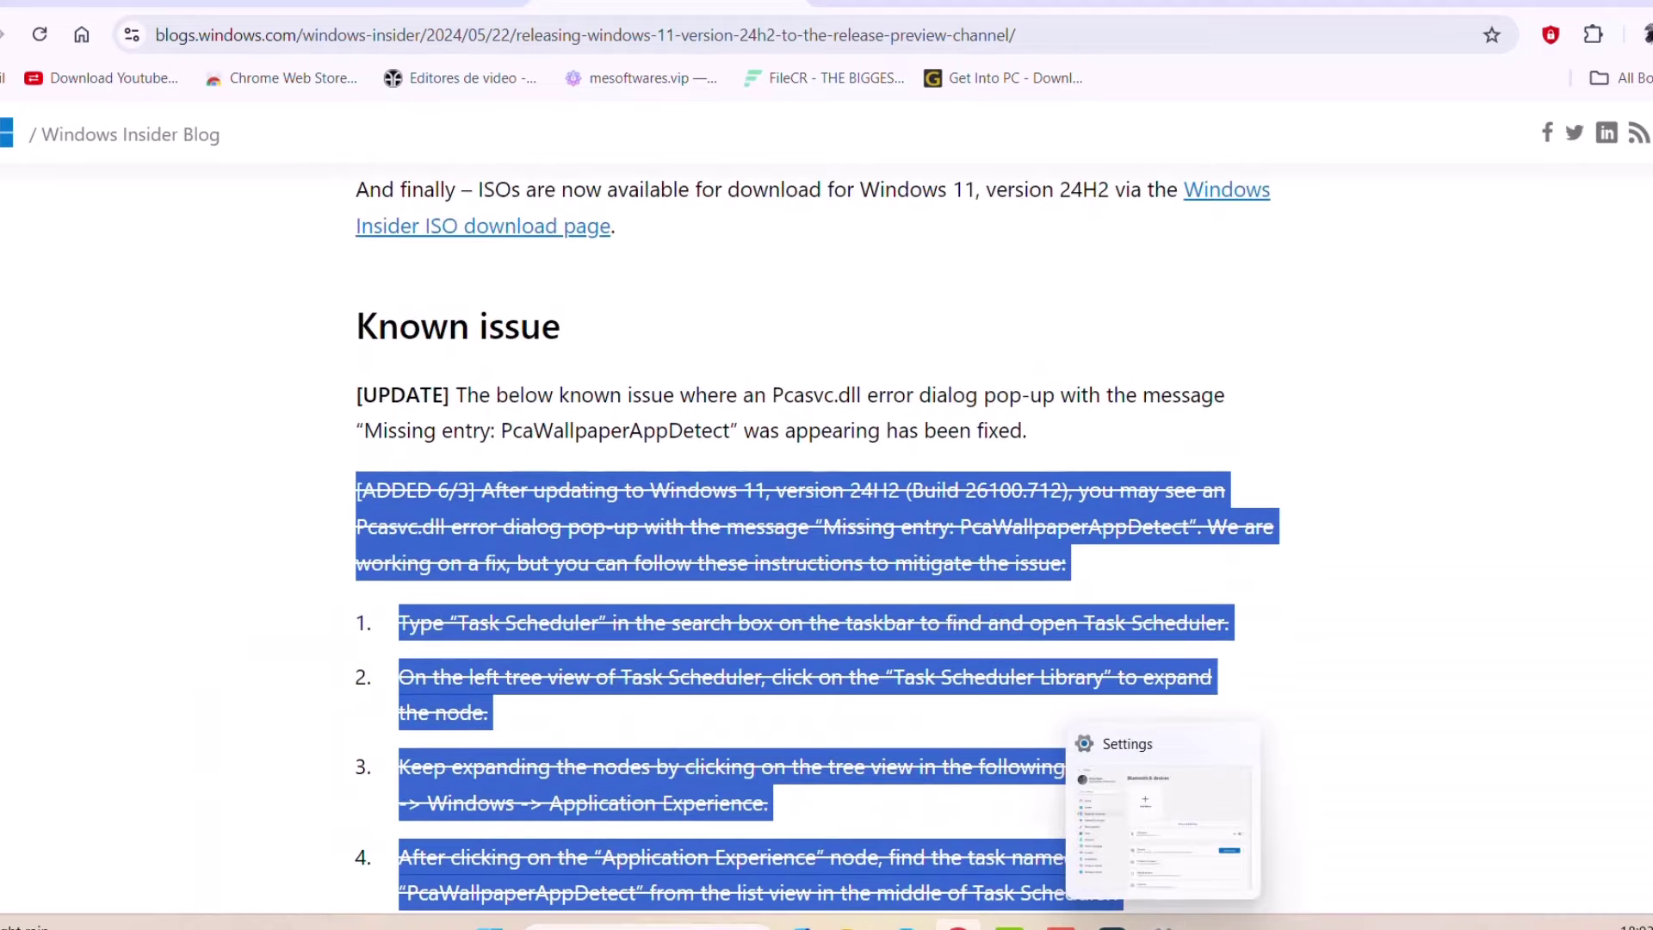
- Go to Windows Insider Program settings and expand the channel list showing Release Preview
click(1059, 925)
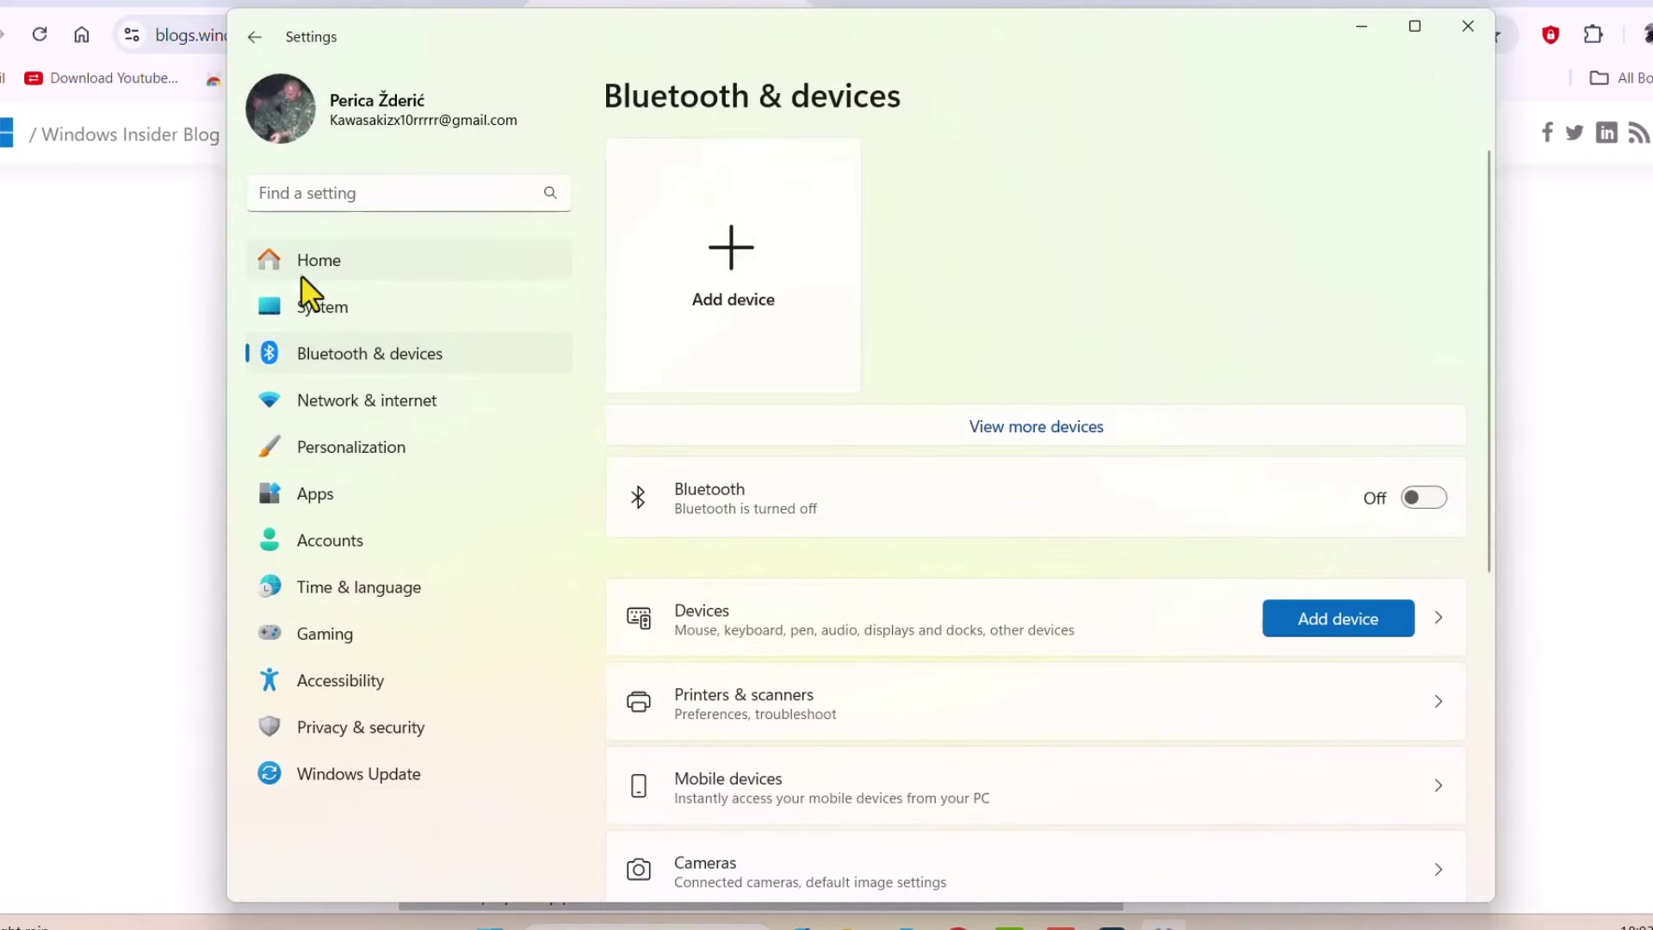
click(310, 272)
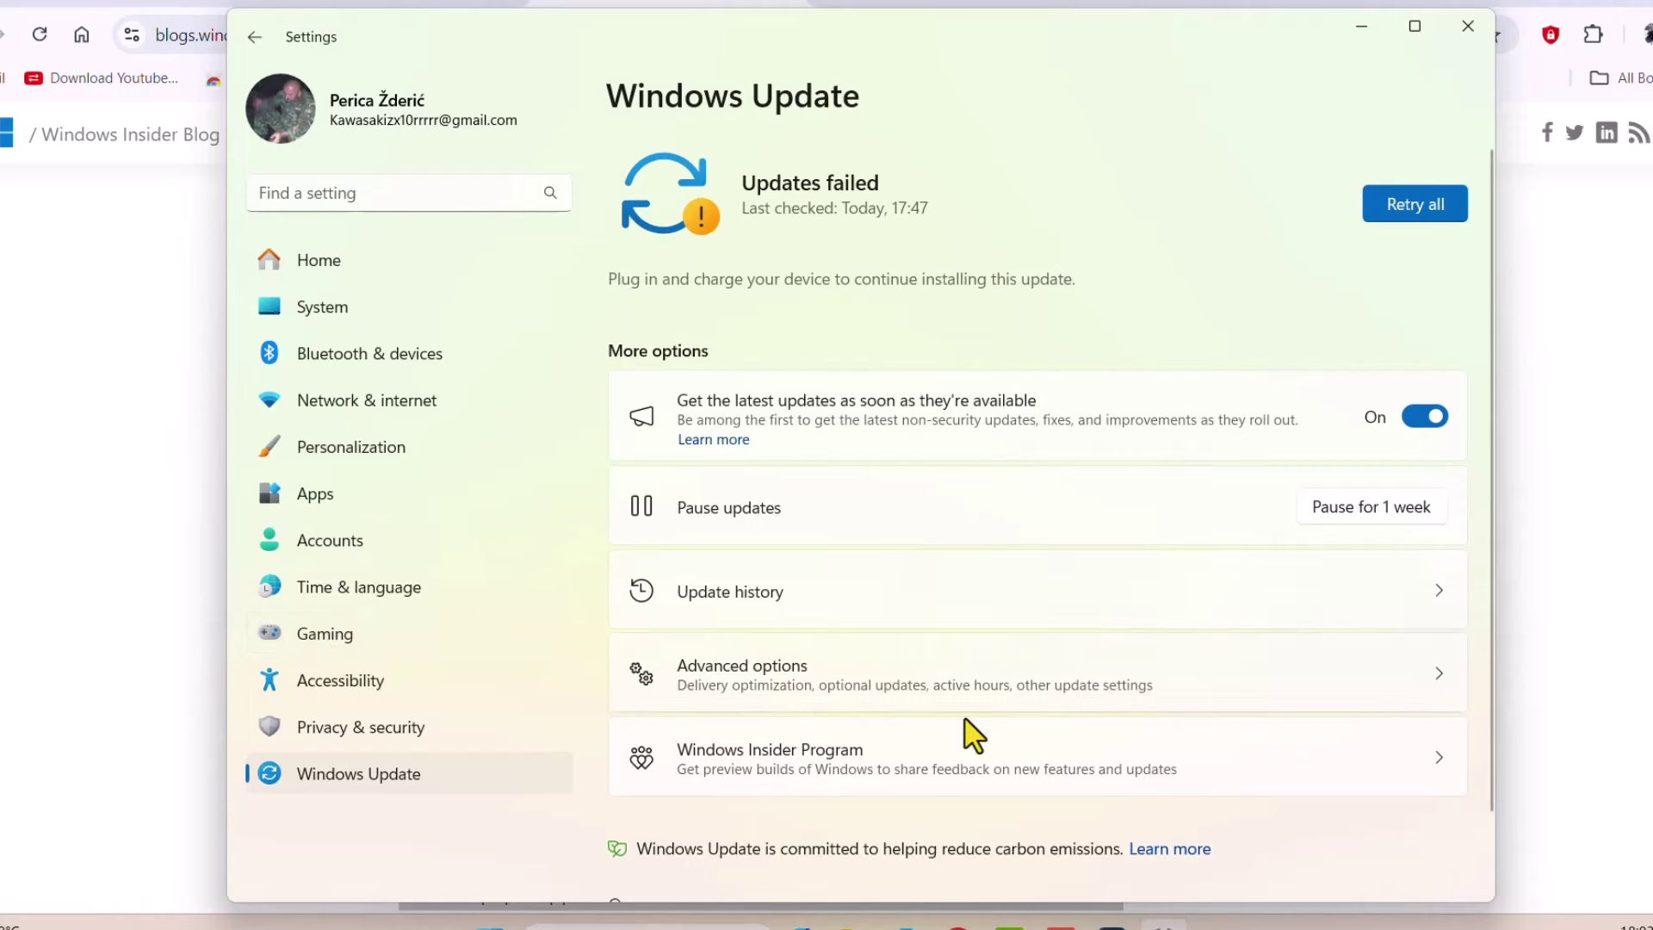
scroll(833, 693, down, 1)
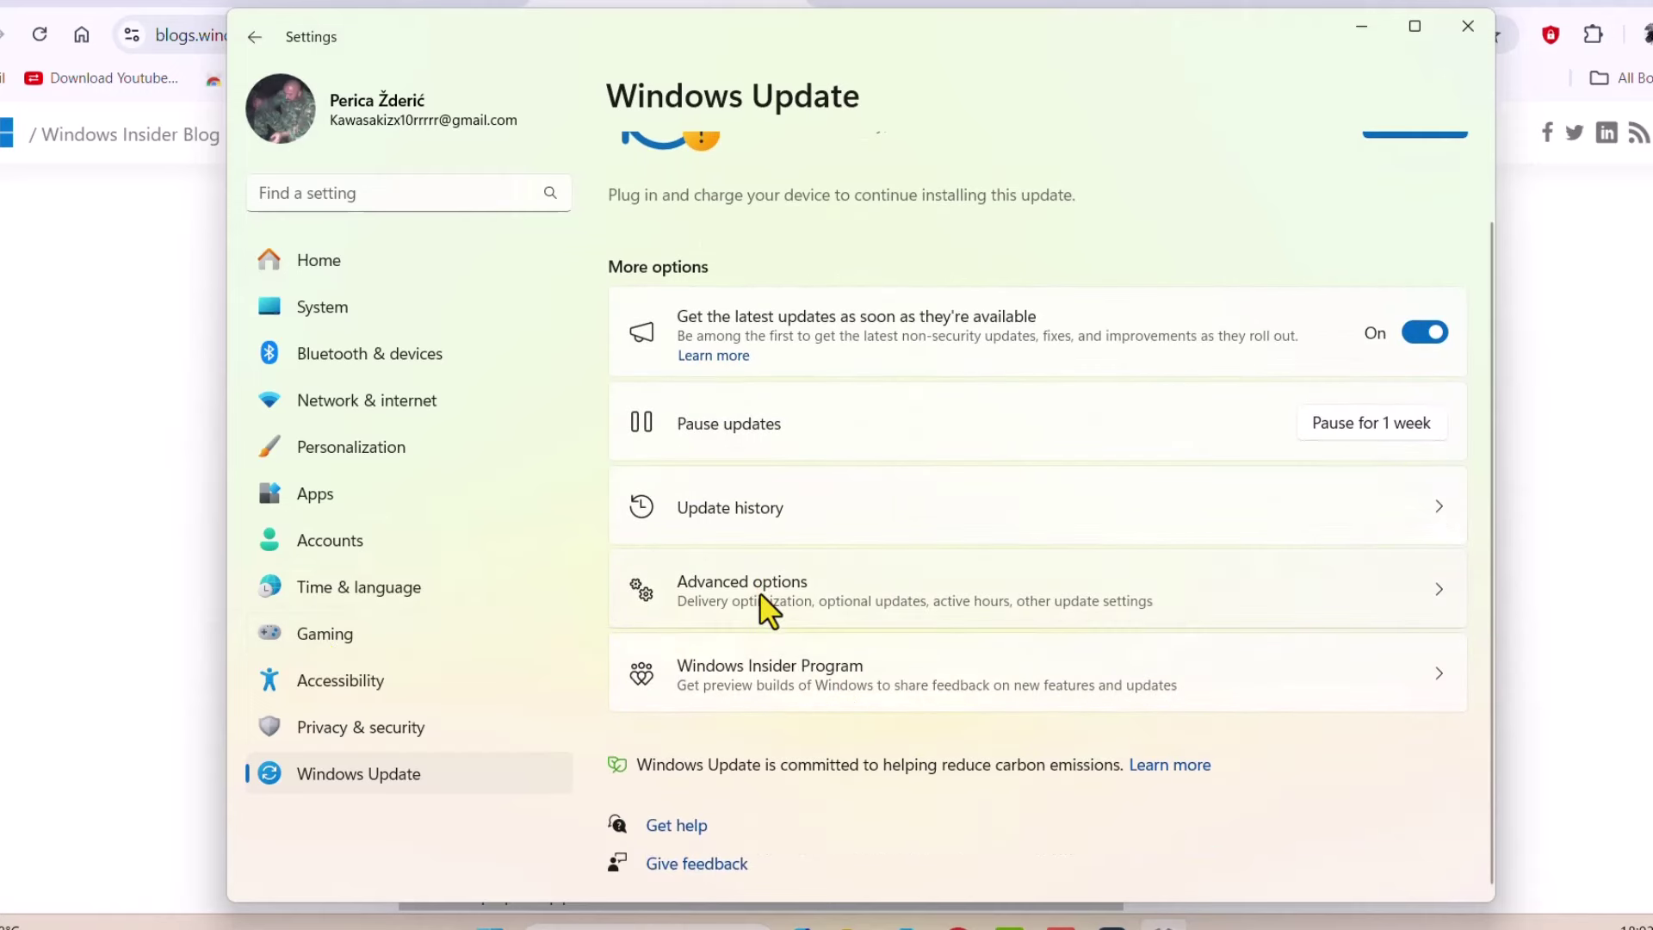
click(807, 697)
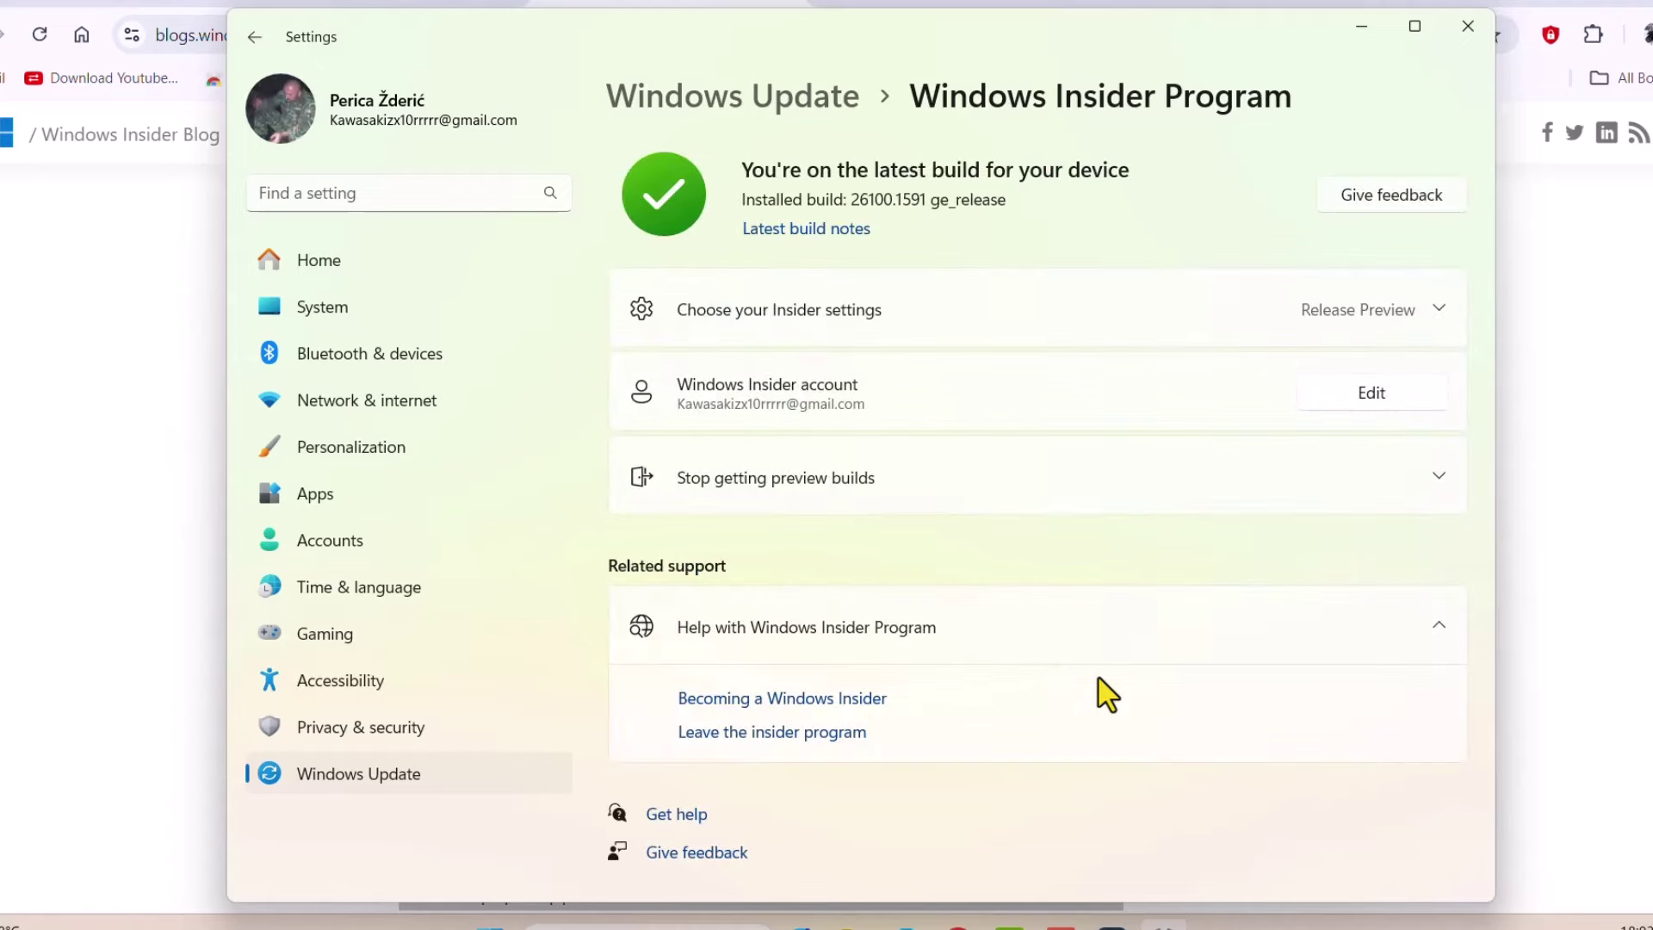
click(1358, 310)
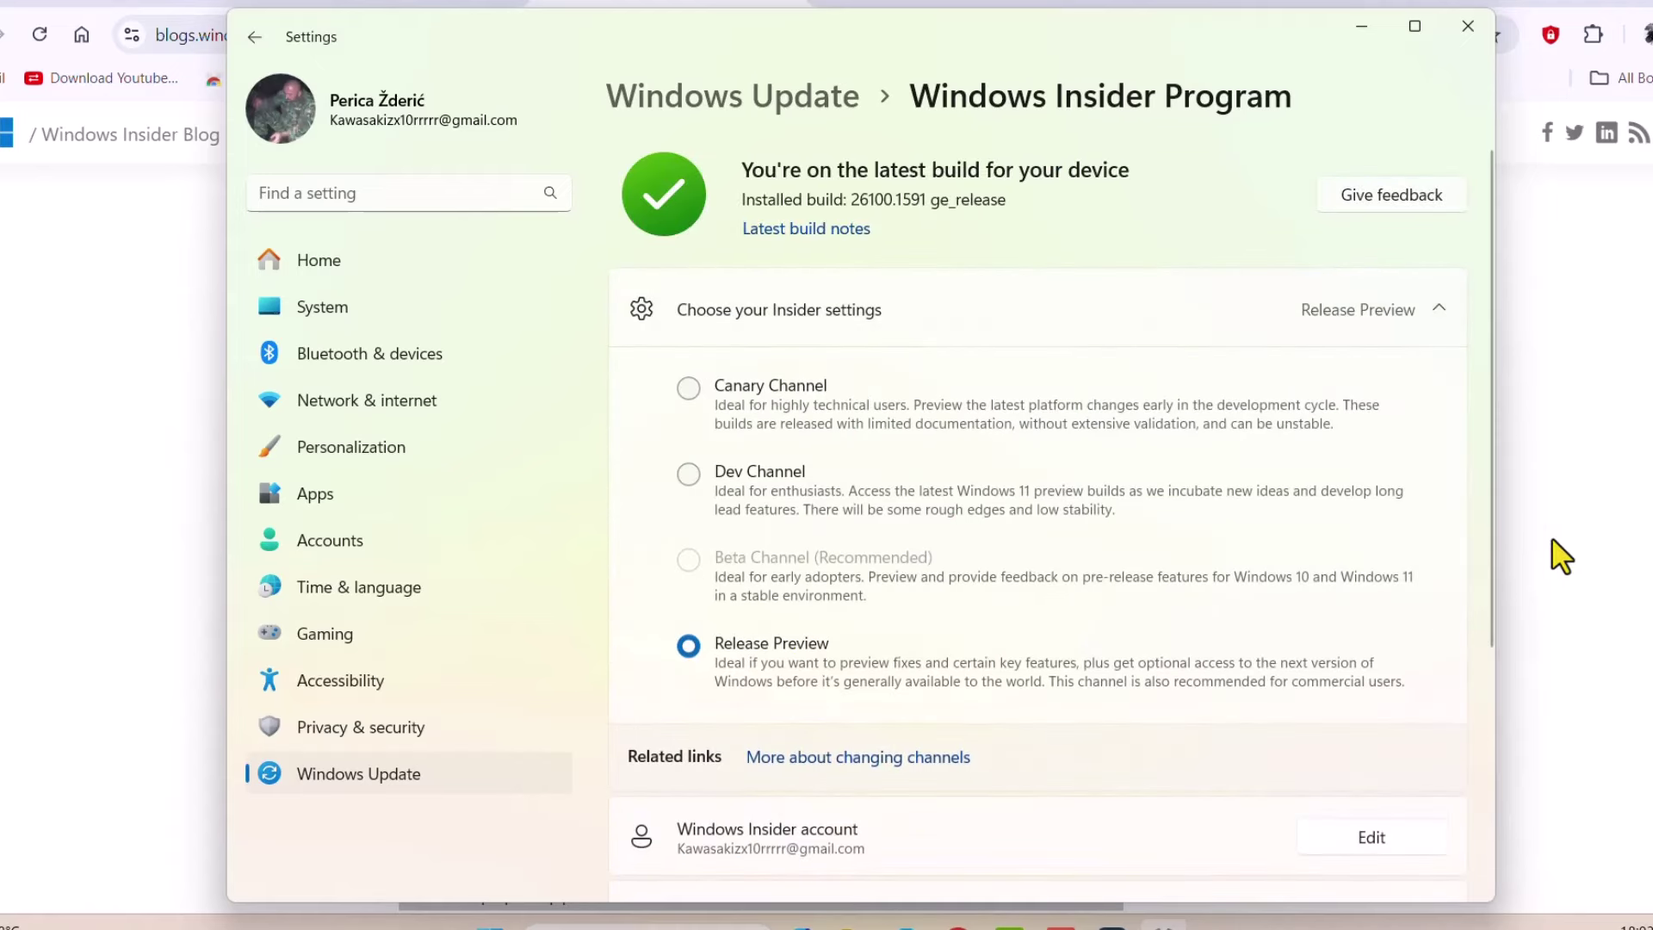
scroll(1163, 581, down, 3)
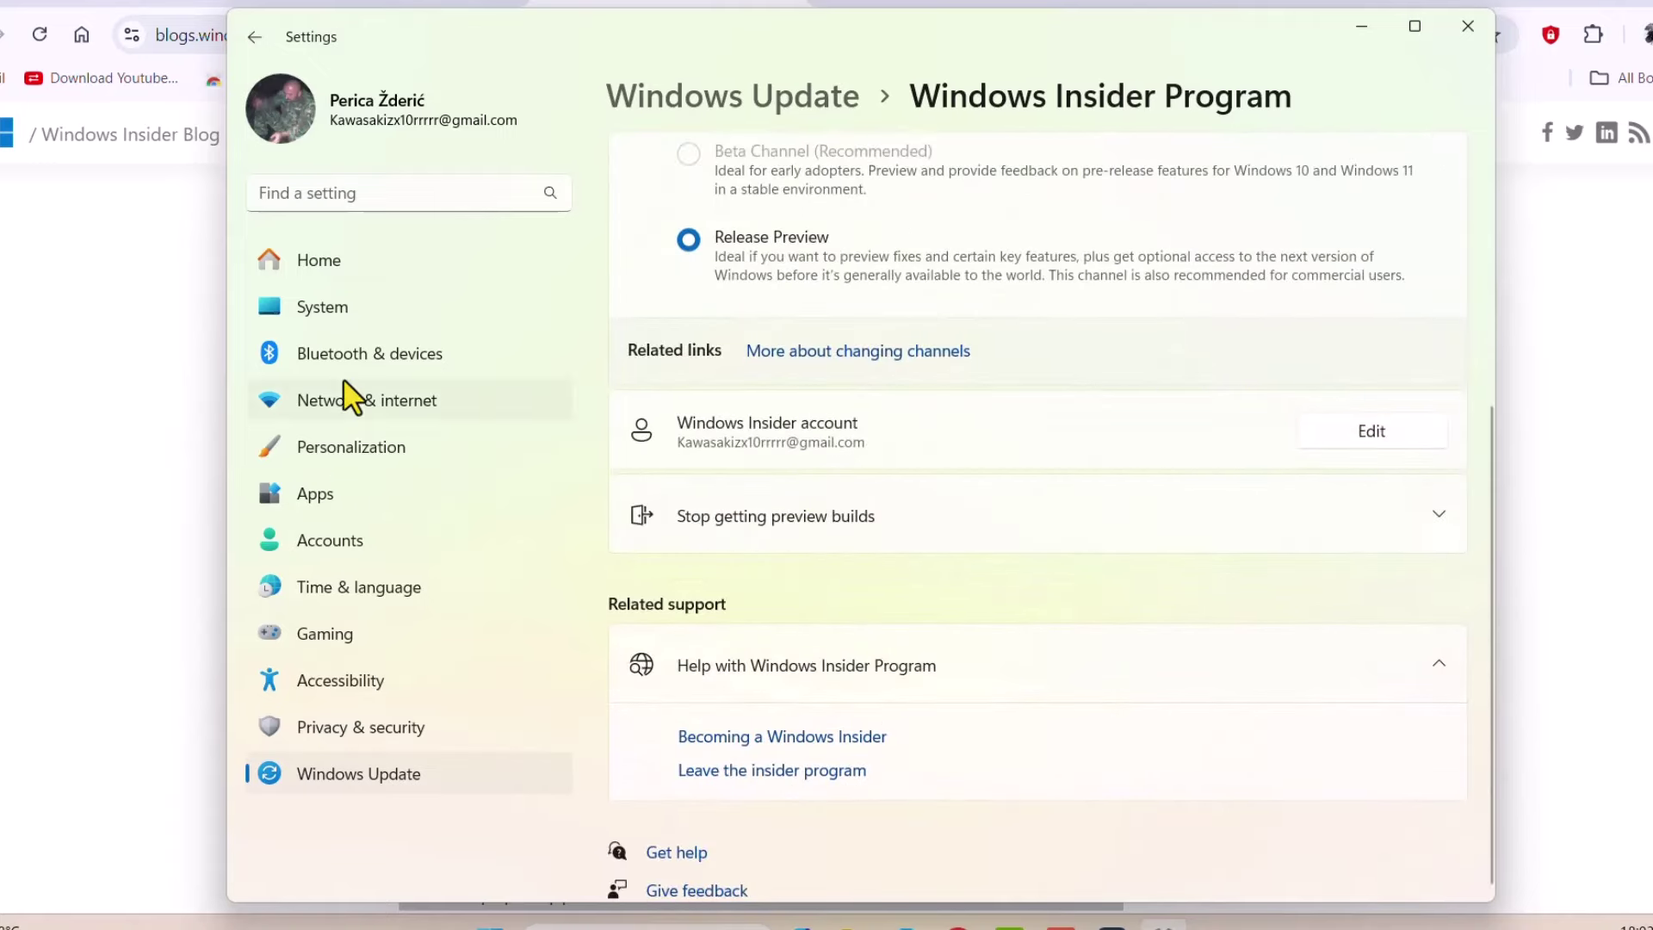
- Enable Developer Mode under System > For developers, then view System > About
click(351, 312)
scroll(905, 768, down, 1)
scroll(878, 749, down, 4)
scroll(873, 749, down, 2)
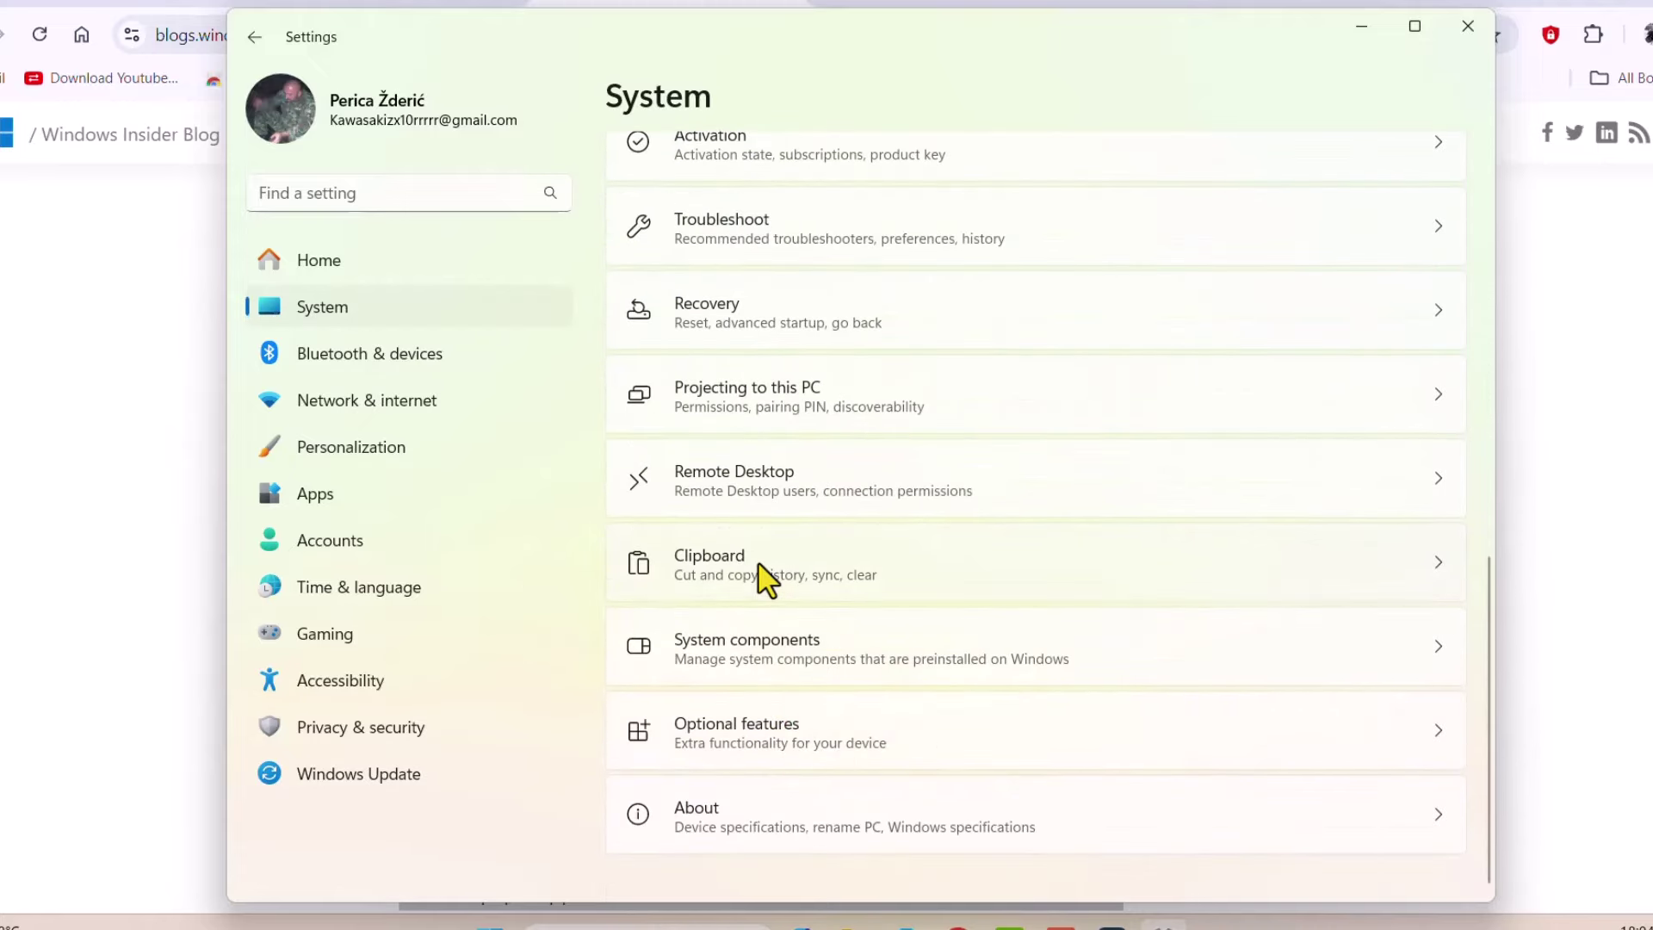
scroll(775, 742, up, 1)
scroll(775, 749, up, 1)
scroll(780, 723, up, 2)
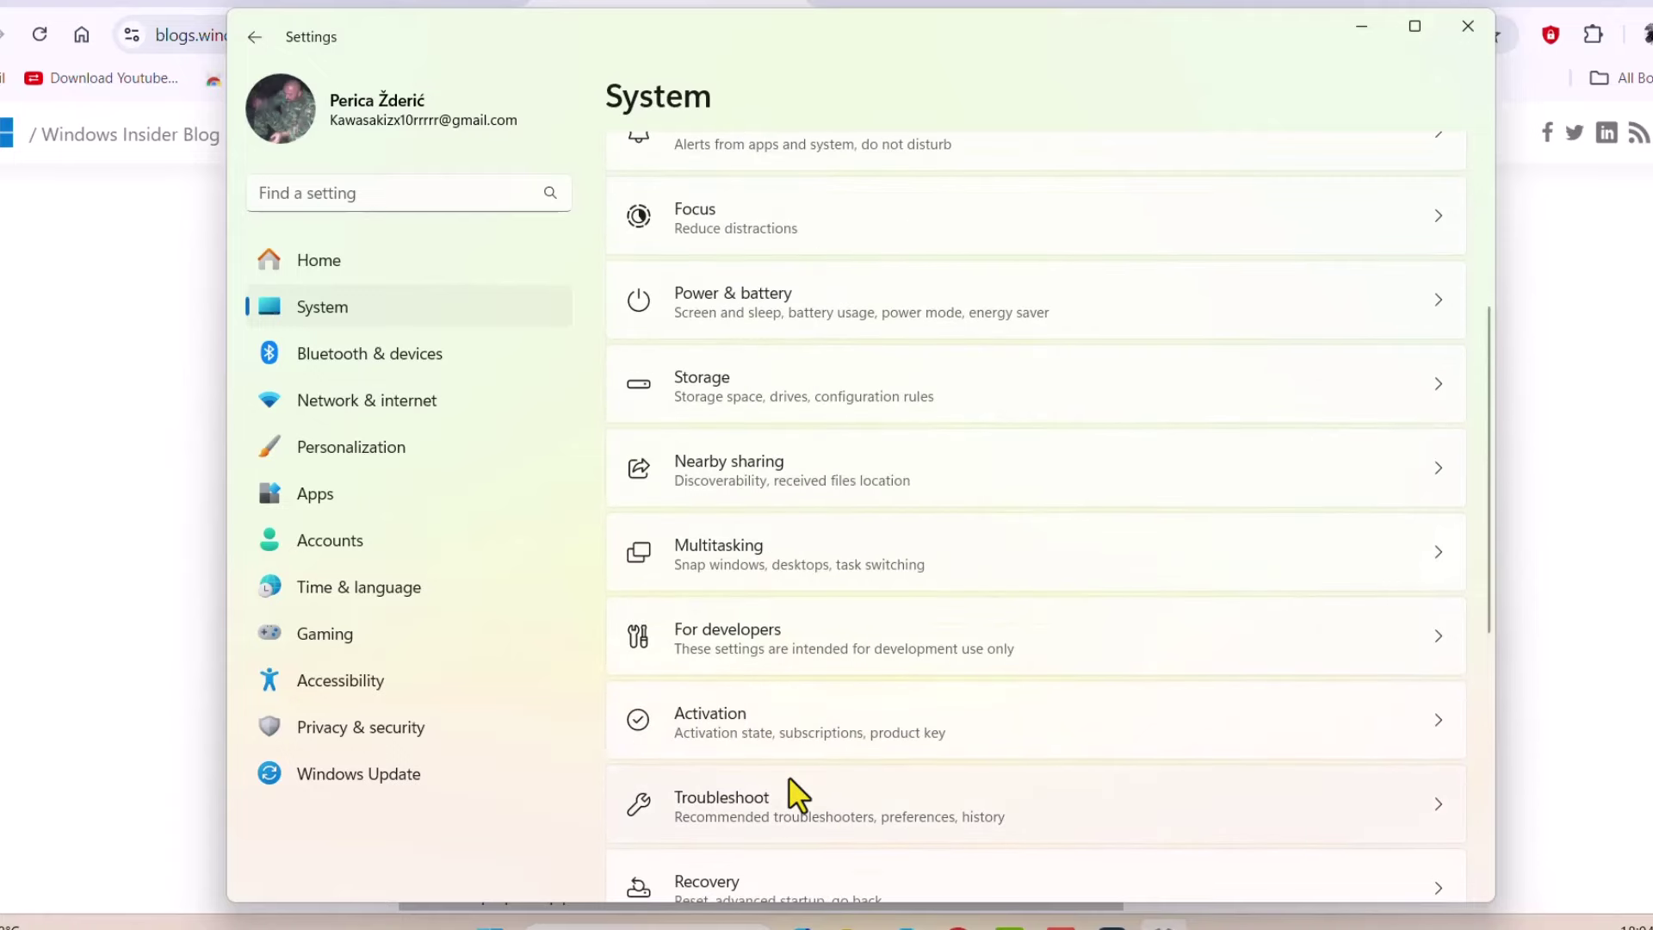
click(780, 656)
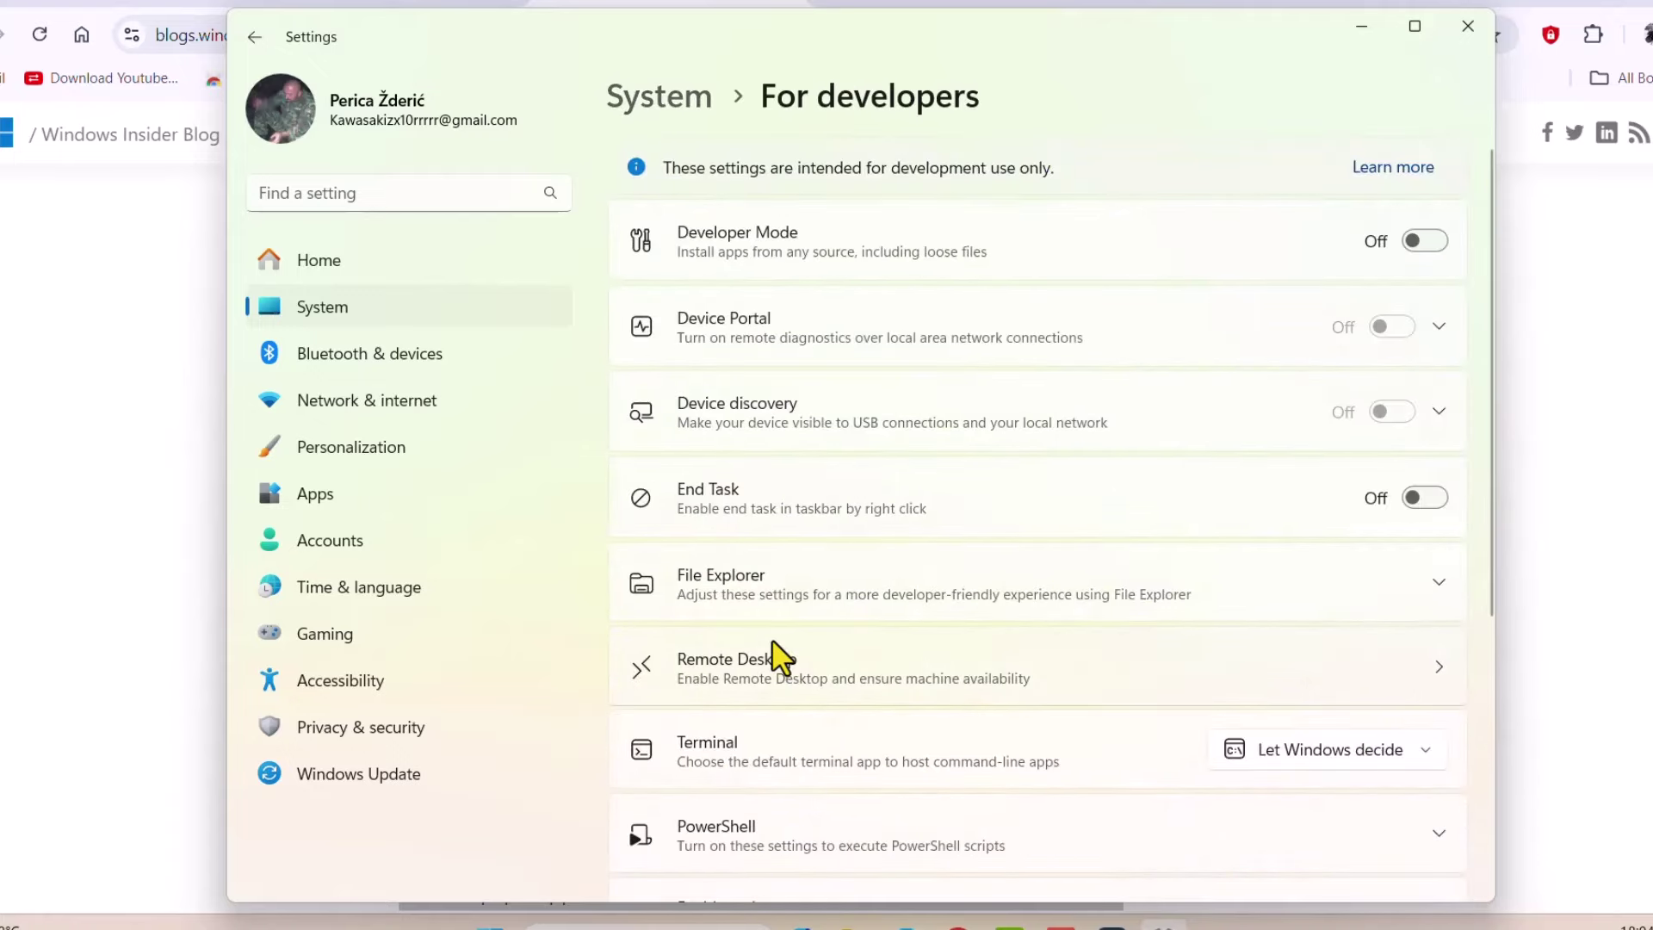
click(1416, 245)
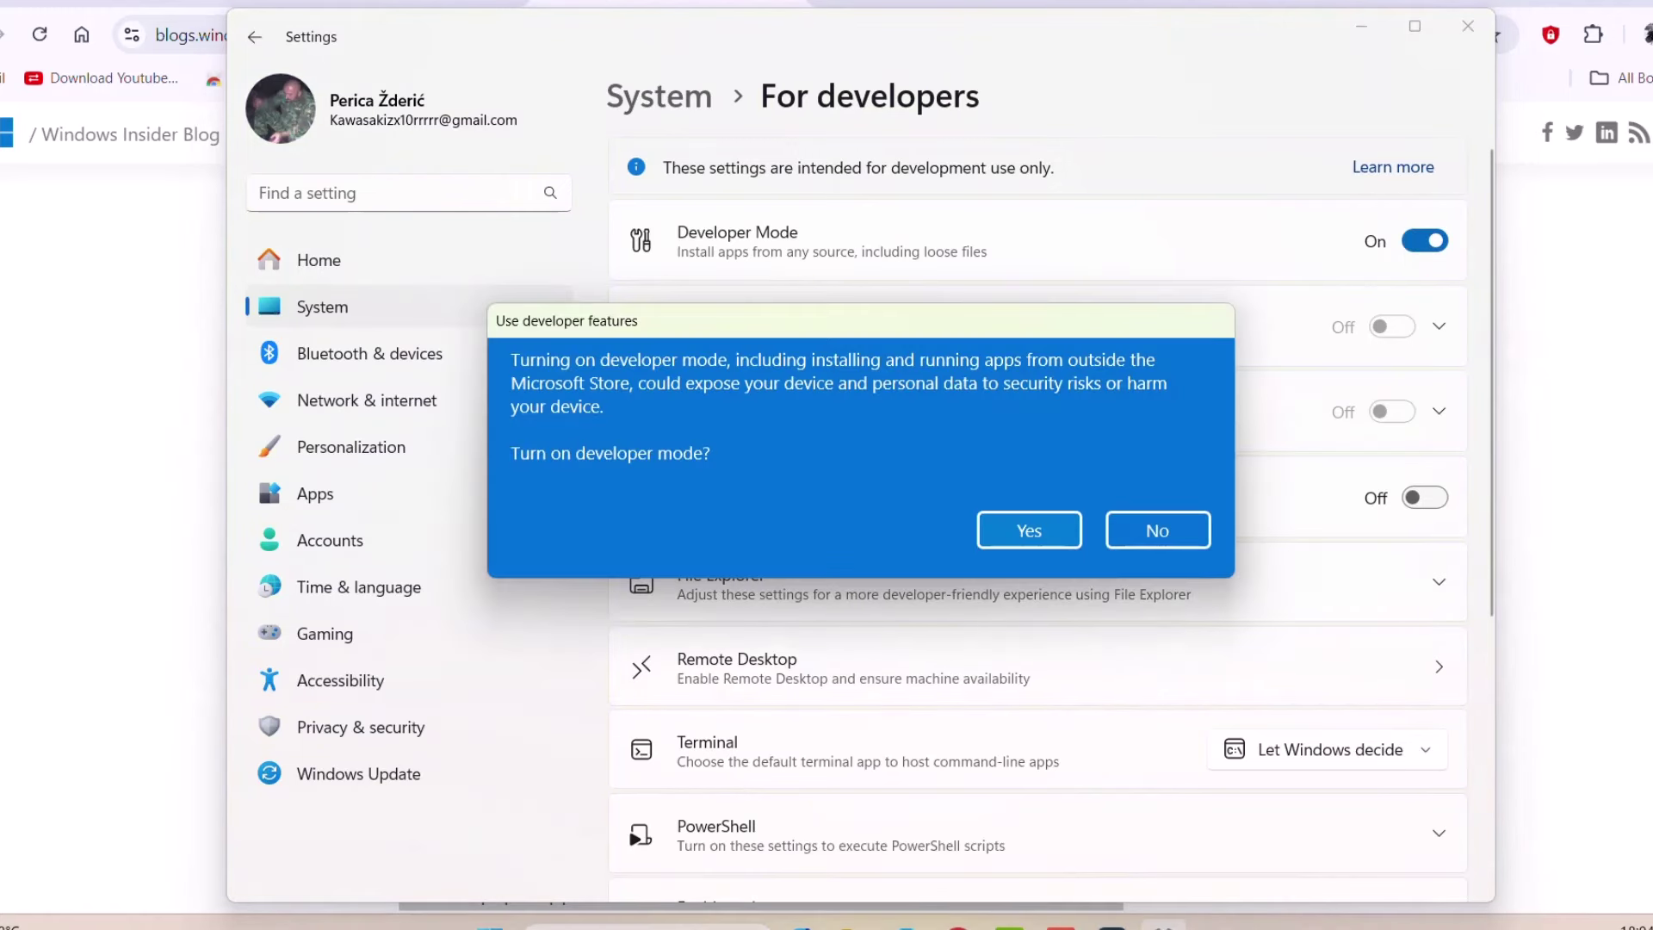
click(1029, 530)
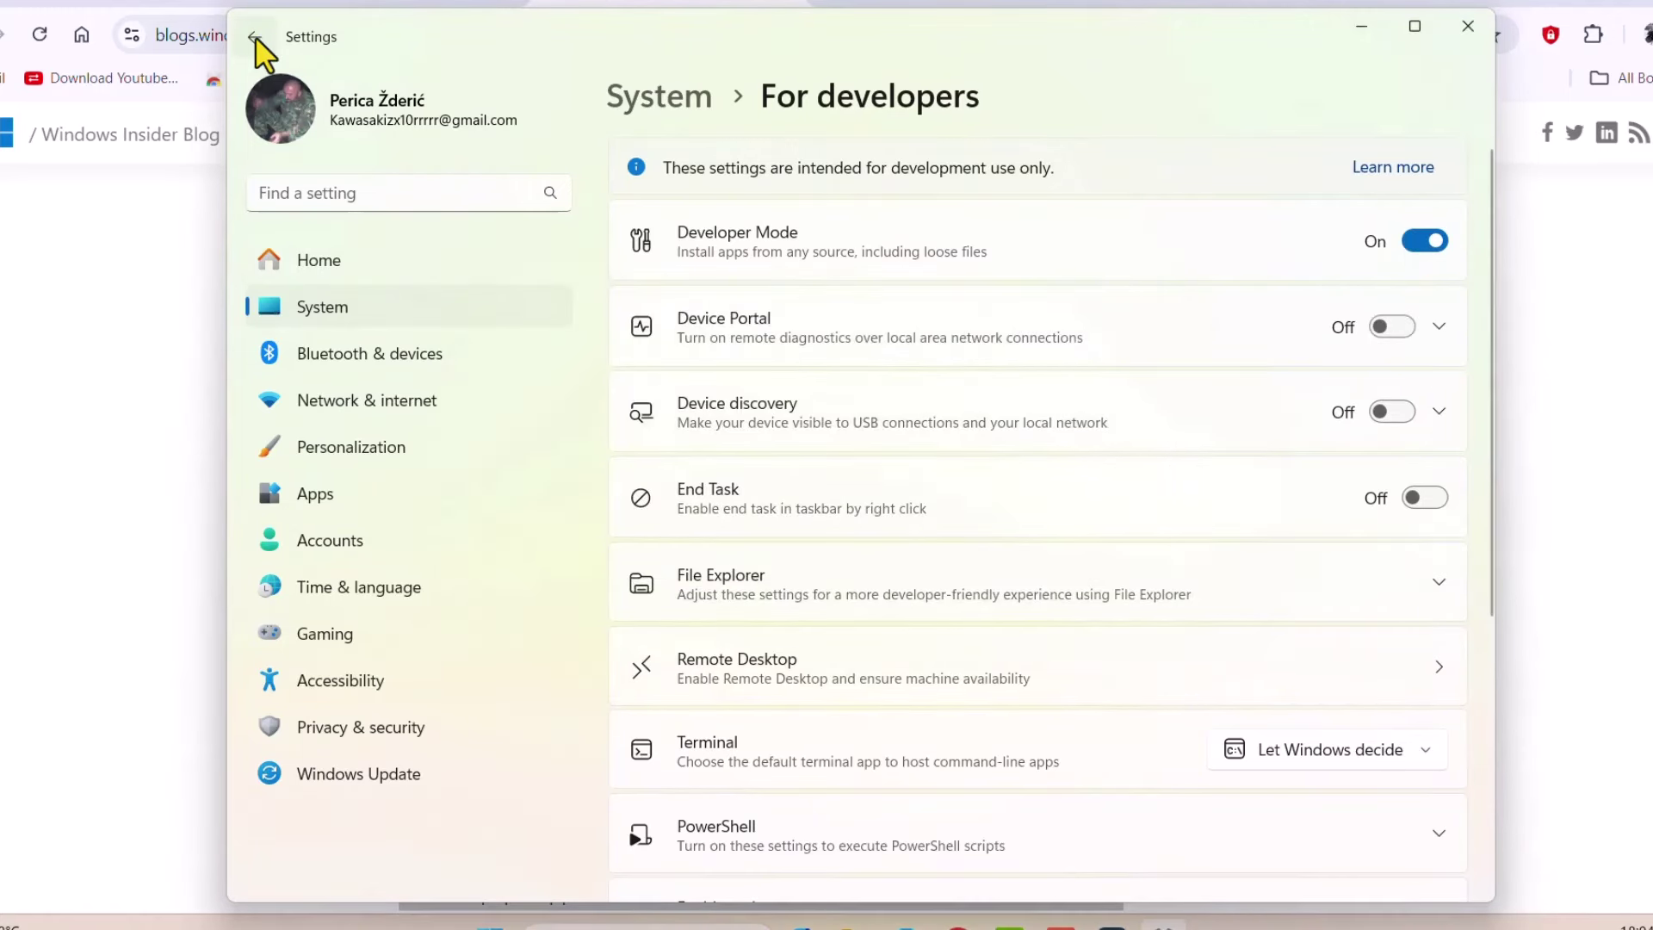
click(322, 306)
scroll(861, 628, down, 3)
scroll(764, 683, down, 3)
scroll(752, 716, down, 3)
click(763, 832)
scroll(856, 472, down, 2)
scroll(868, 492, down, 3)
scroll(868, 556, down, 2)
scroll(870, 617, up, 3)
- Select OS build 26100.1591 and version 24H2 on About, then go to Windows Update
double_click(863, 496)
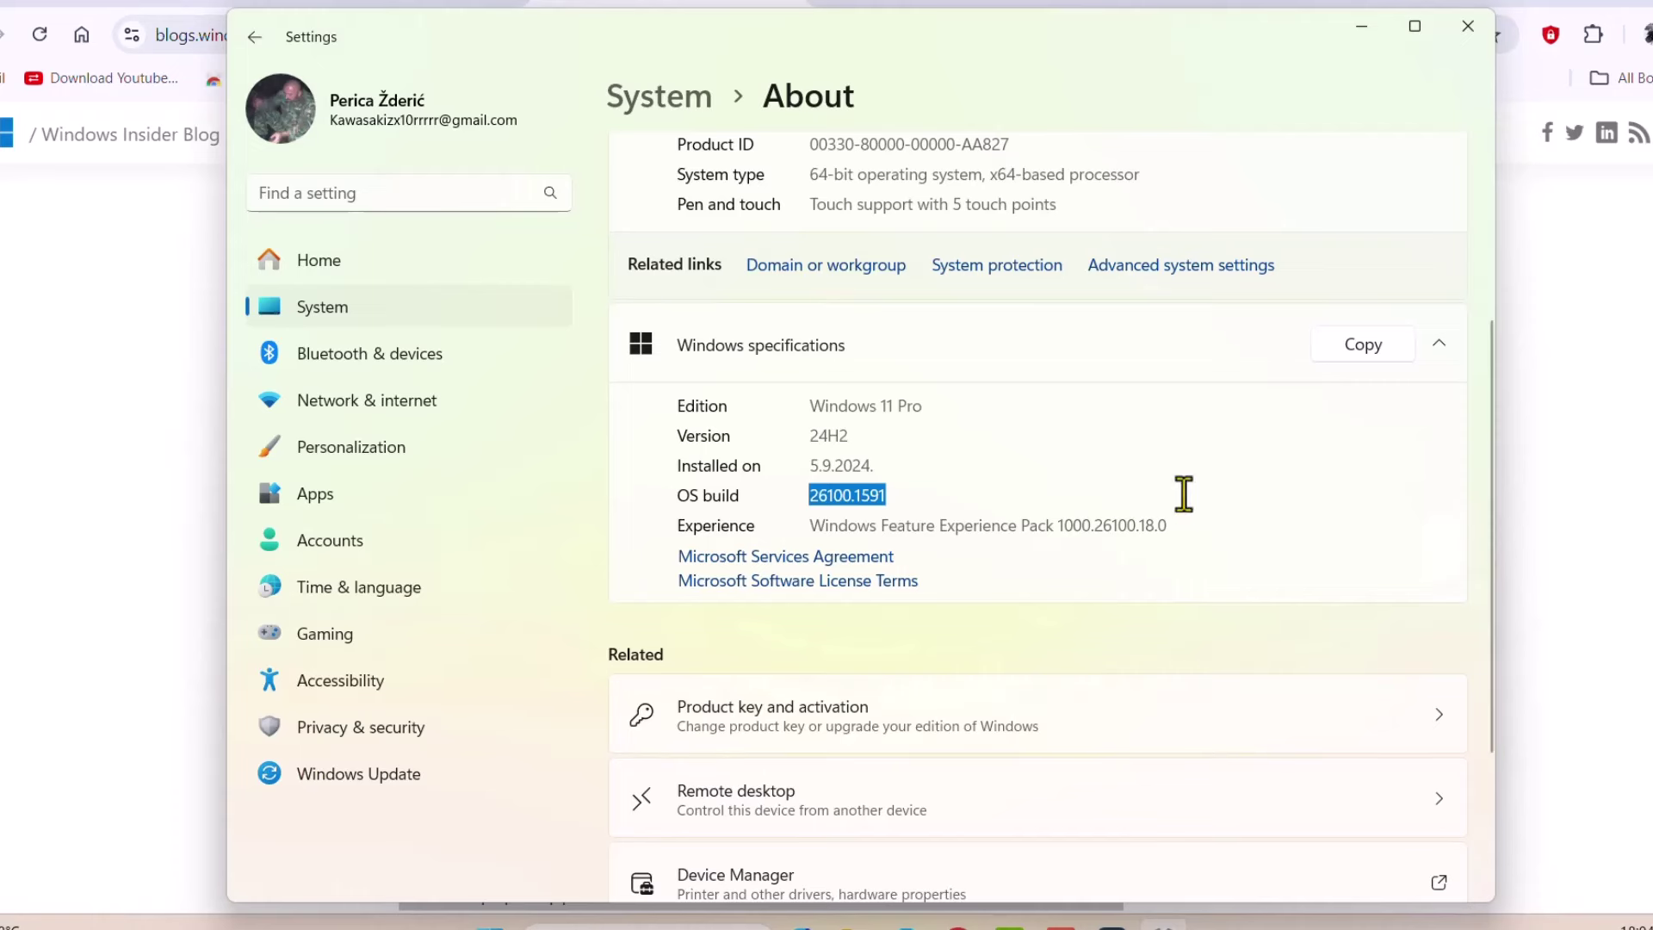
click(1036, 431)
drag(797, 432, 850, 435)
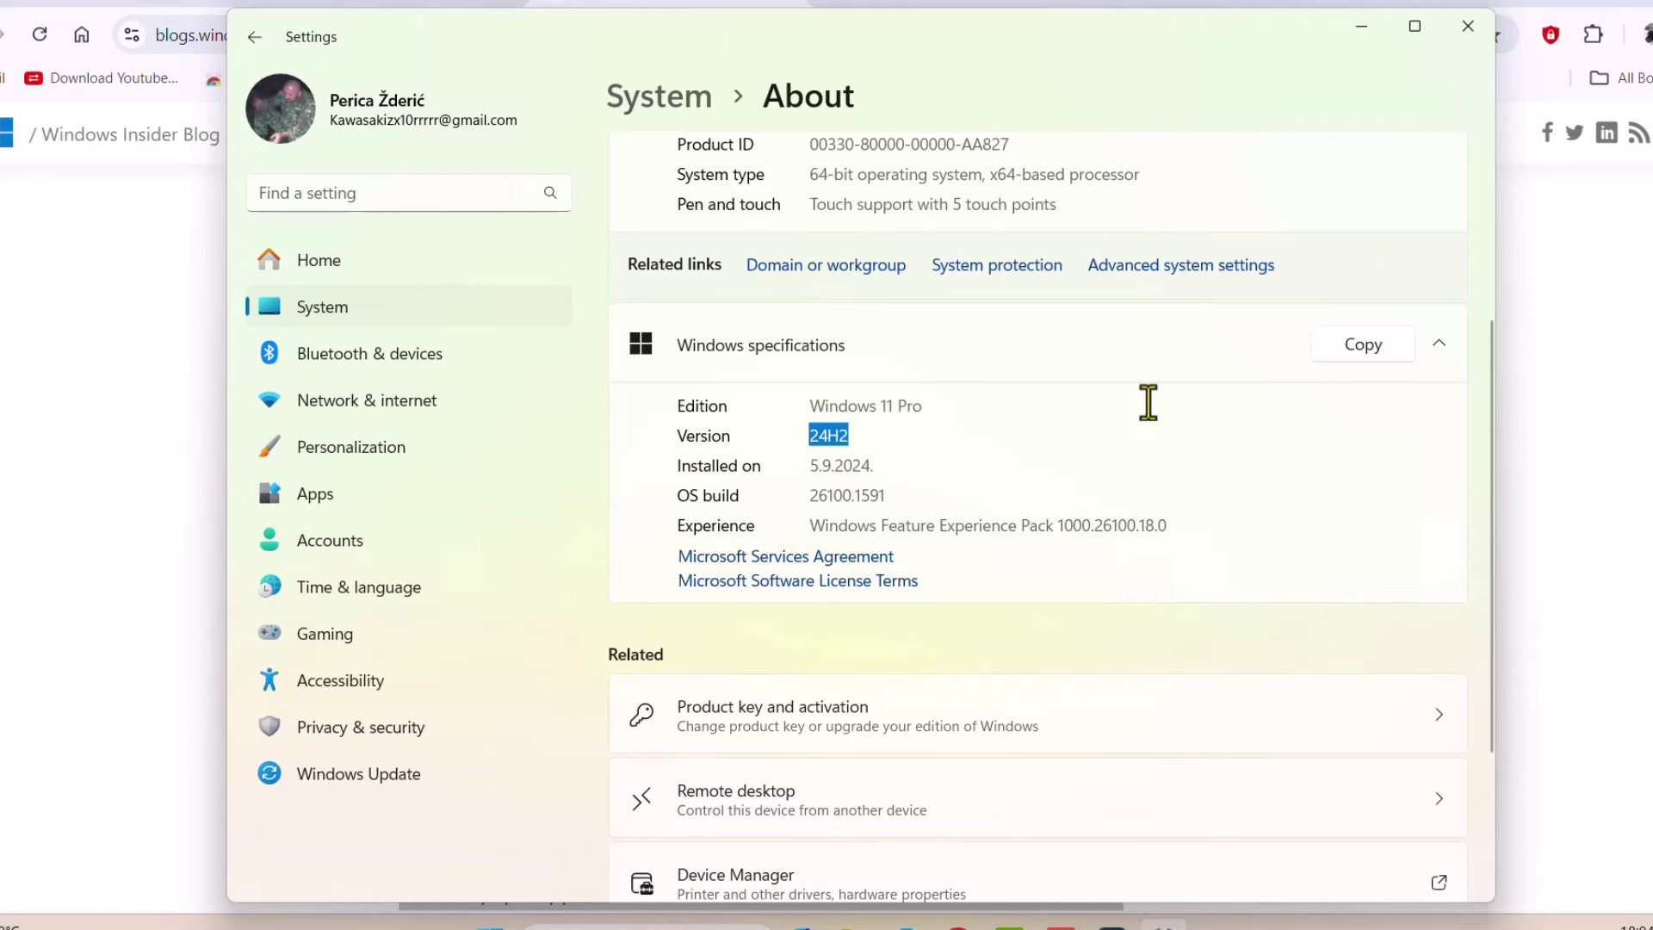
scroll(943, 620, down, 3)
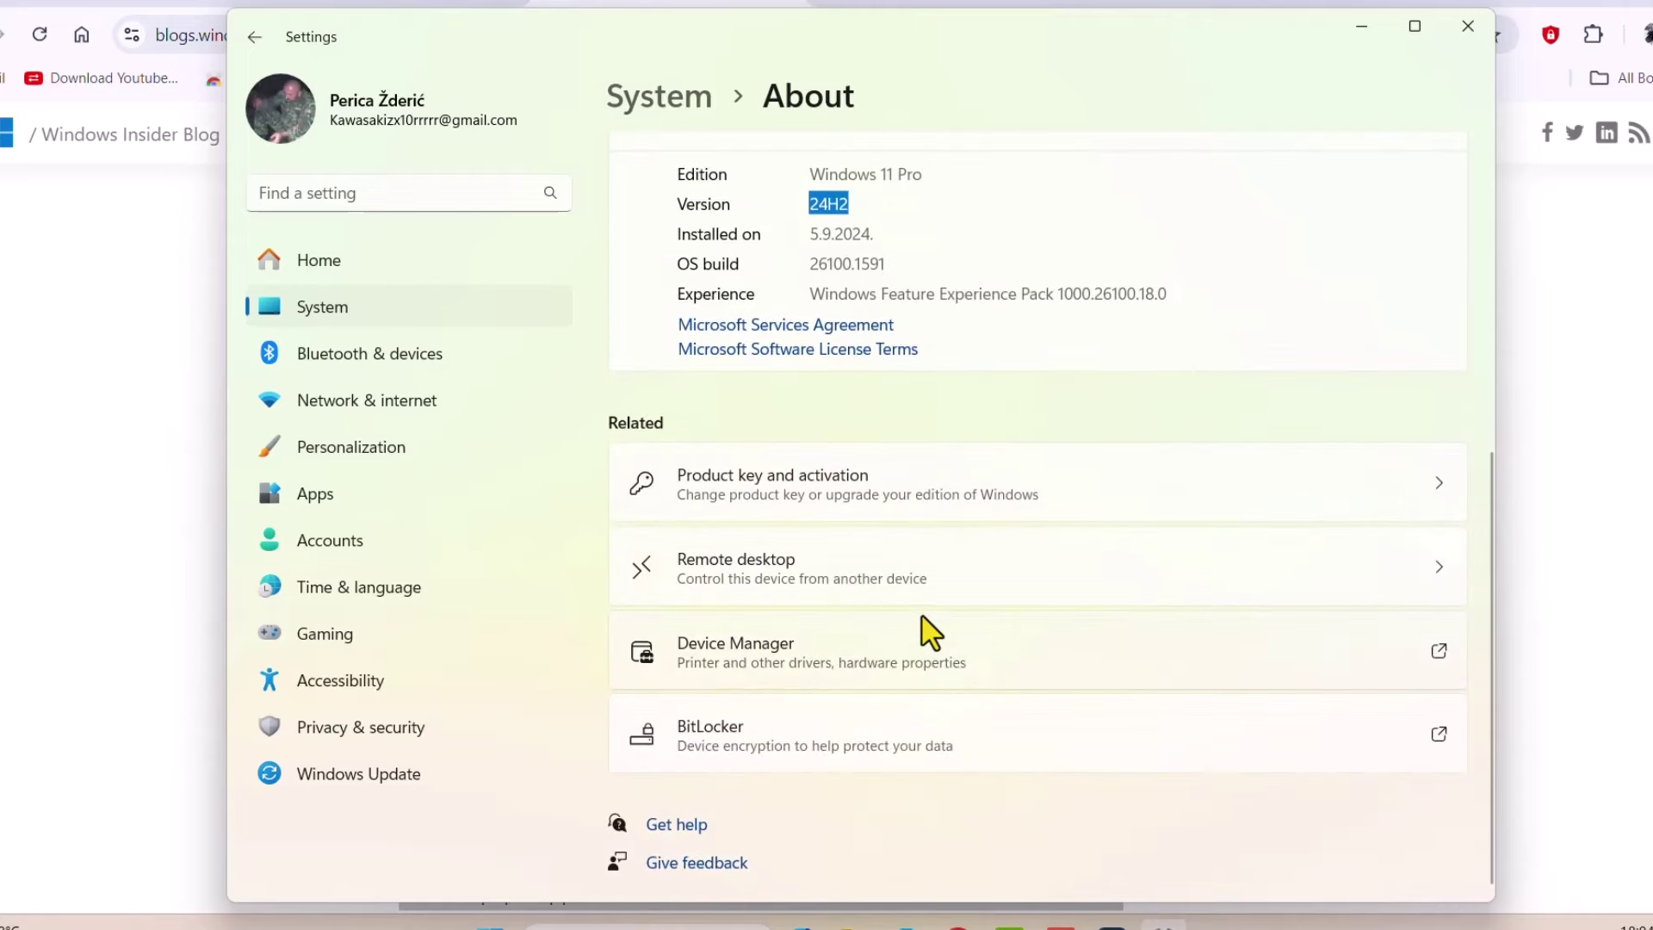
click(367, 778)
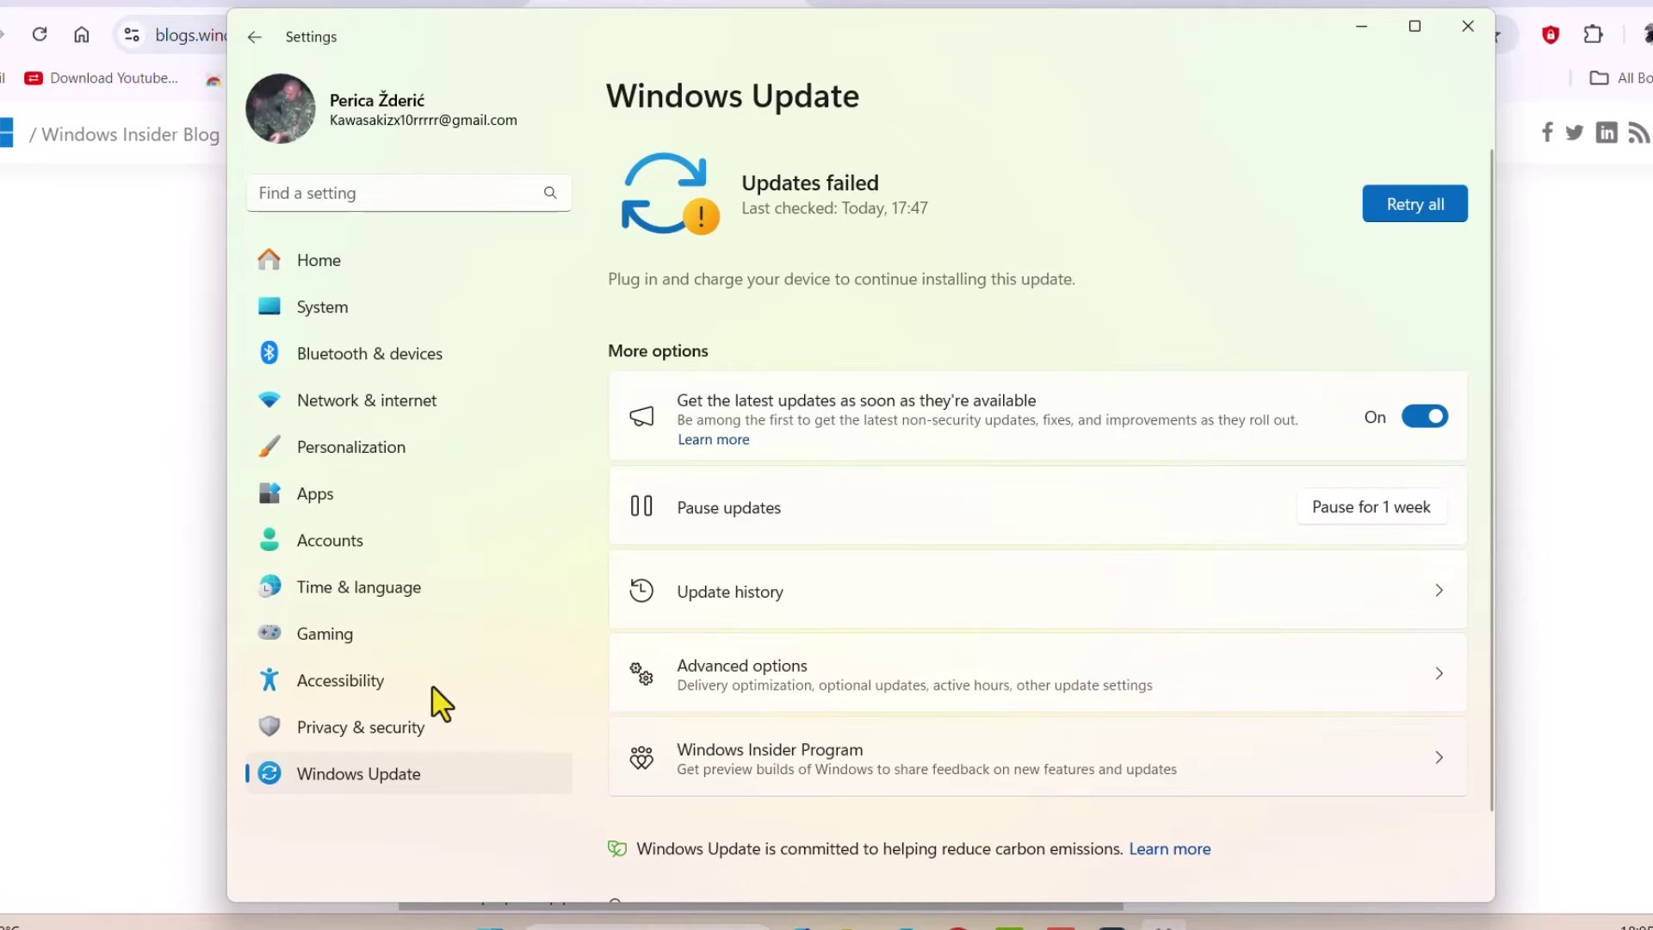
- Close Settings and review the 24H2 blog post's Known issue and Copilot passages
key(alt+F4)
click(85, 546)
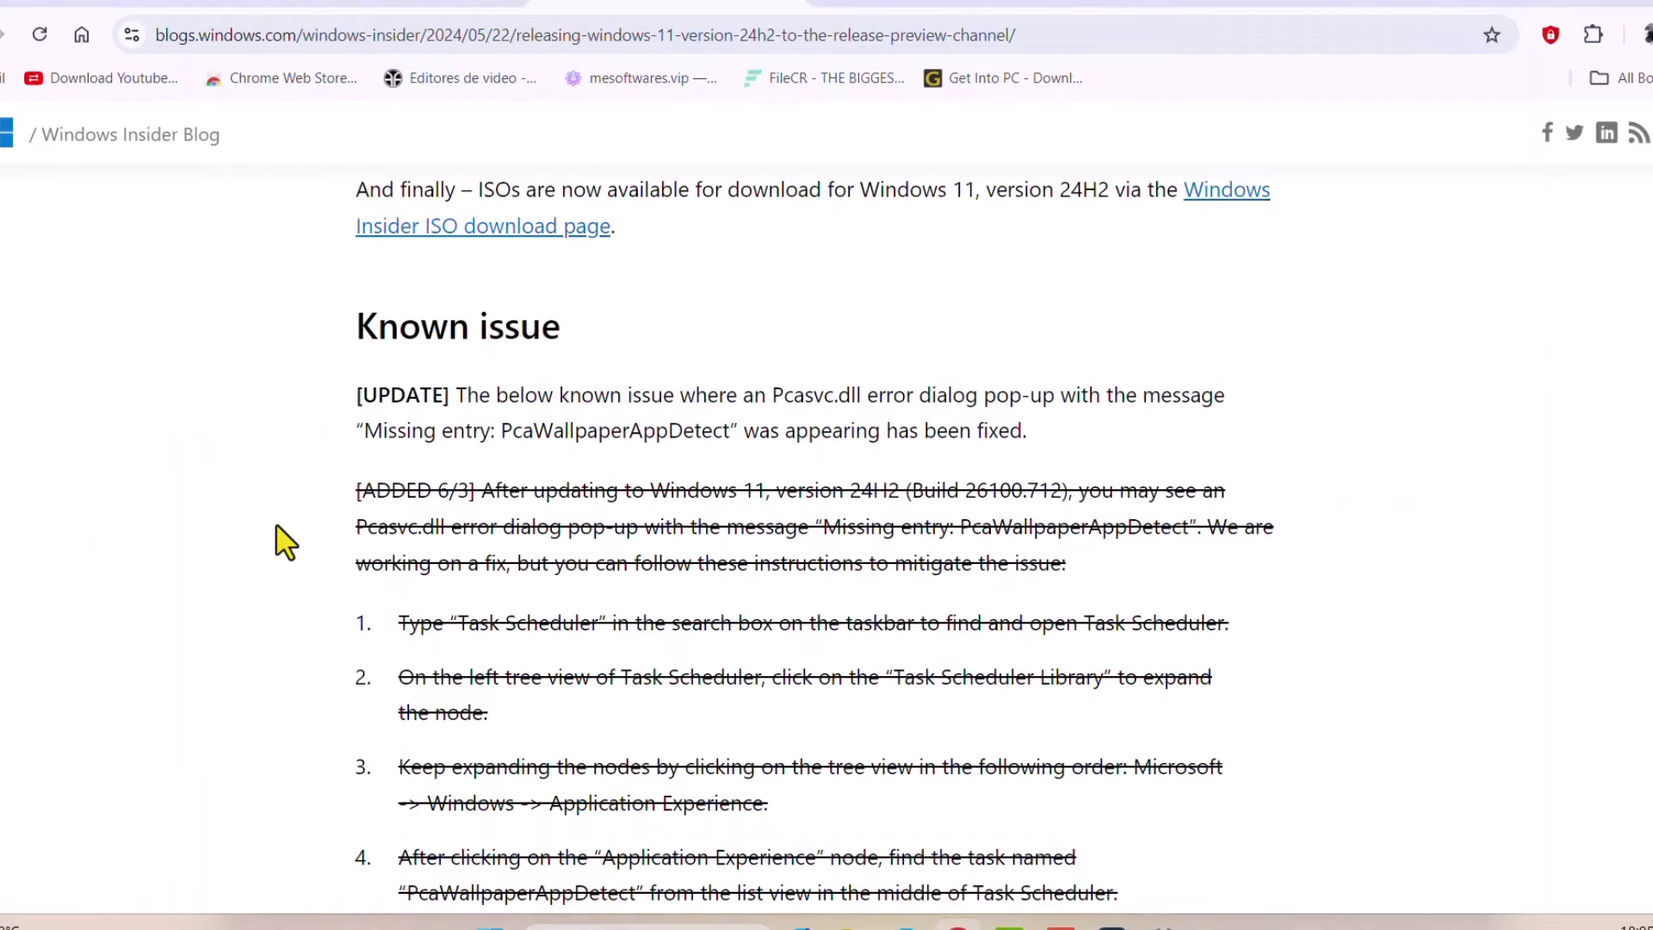
scroll(273, 547, up, 3)
scroll(272, 546, down, 2)
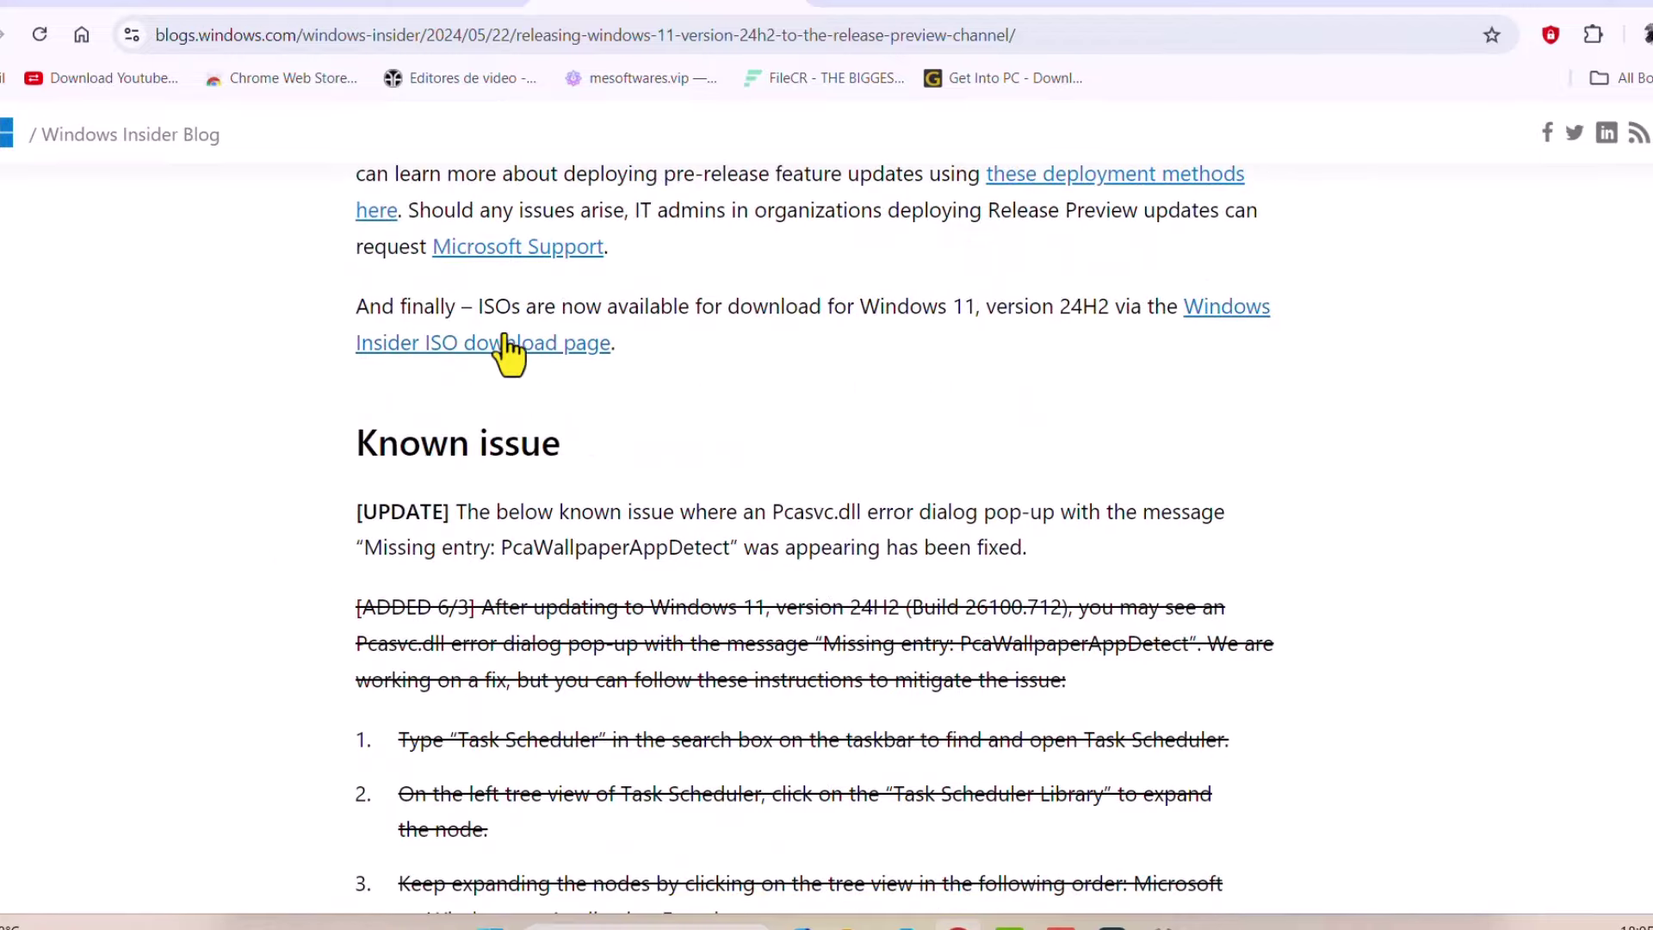
scroll(263, 476, down, 3)
scroll(265, 477, down, 3)
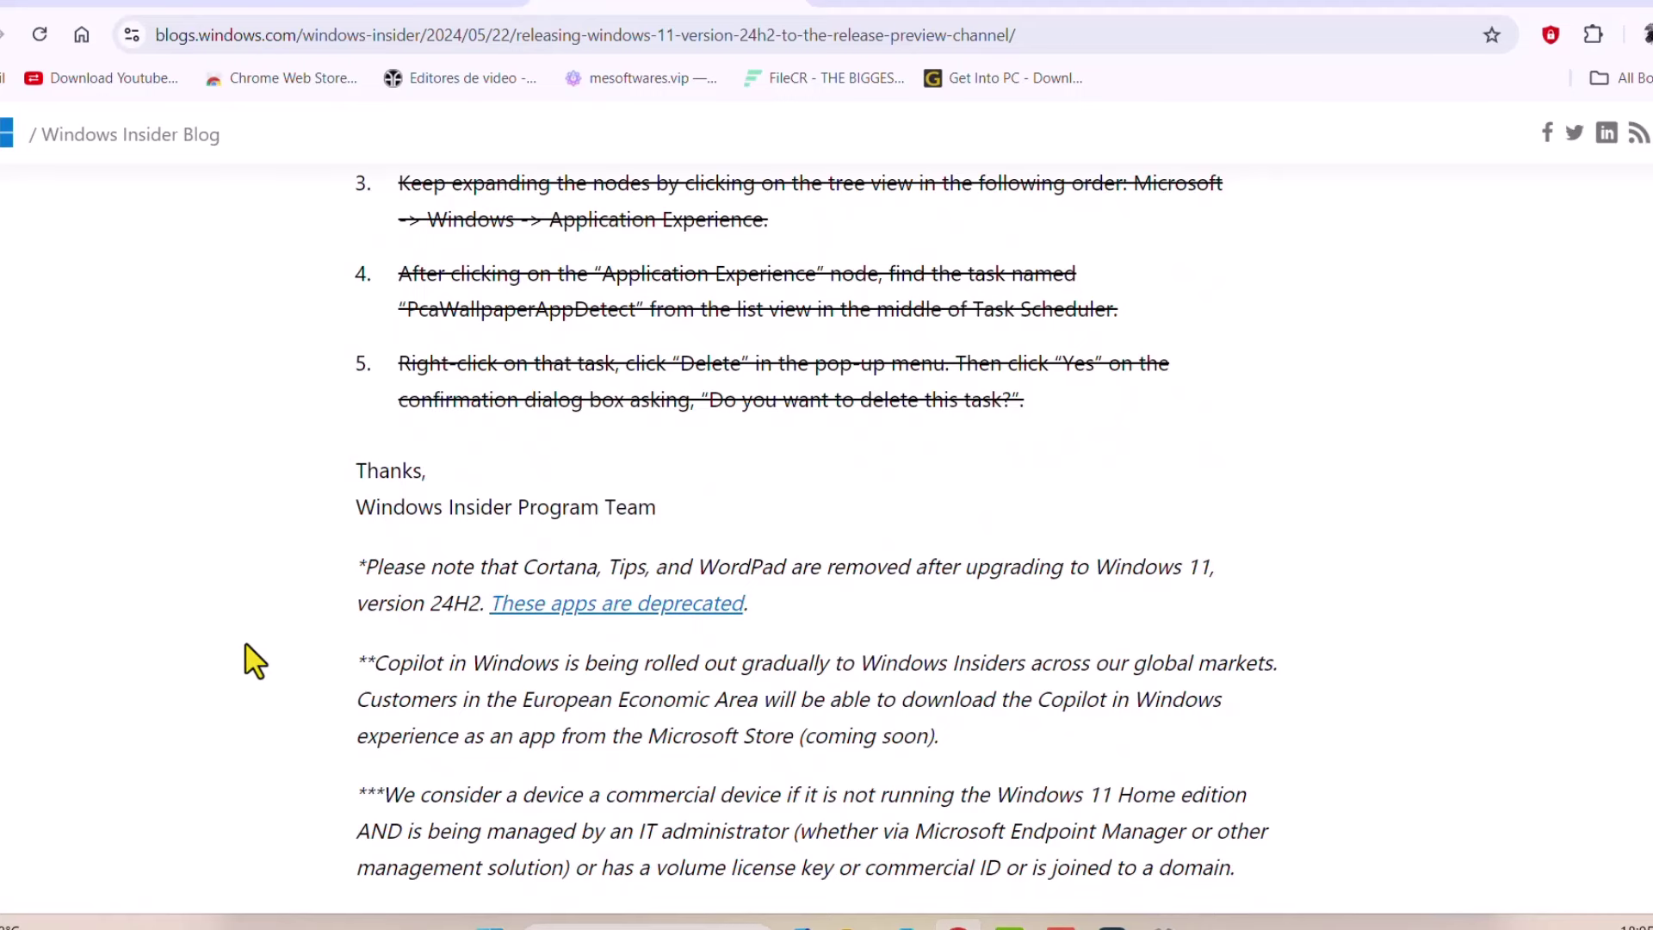
scroll(255, 661, down, 2)
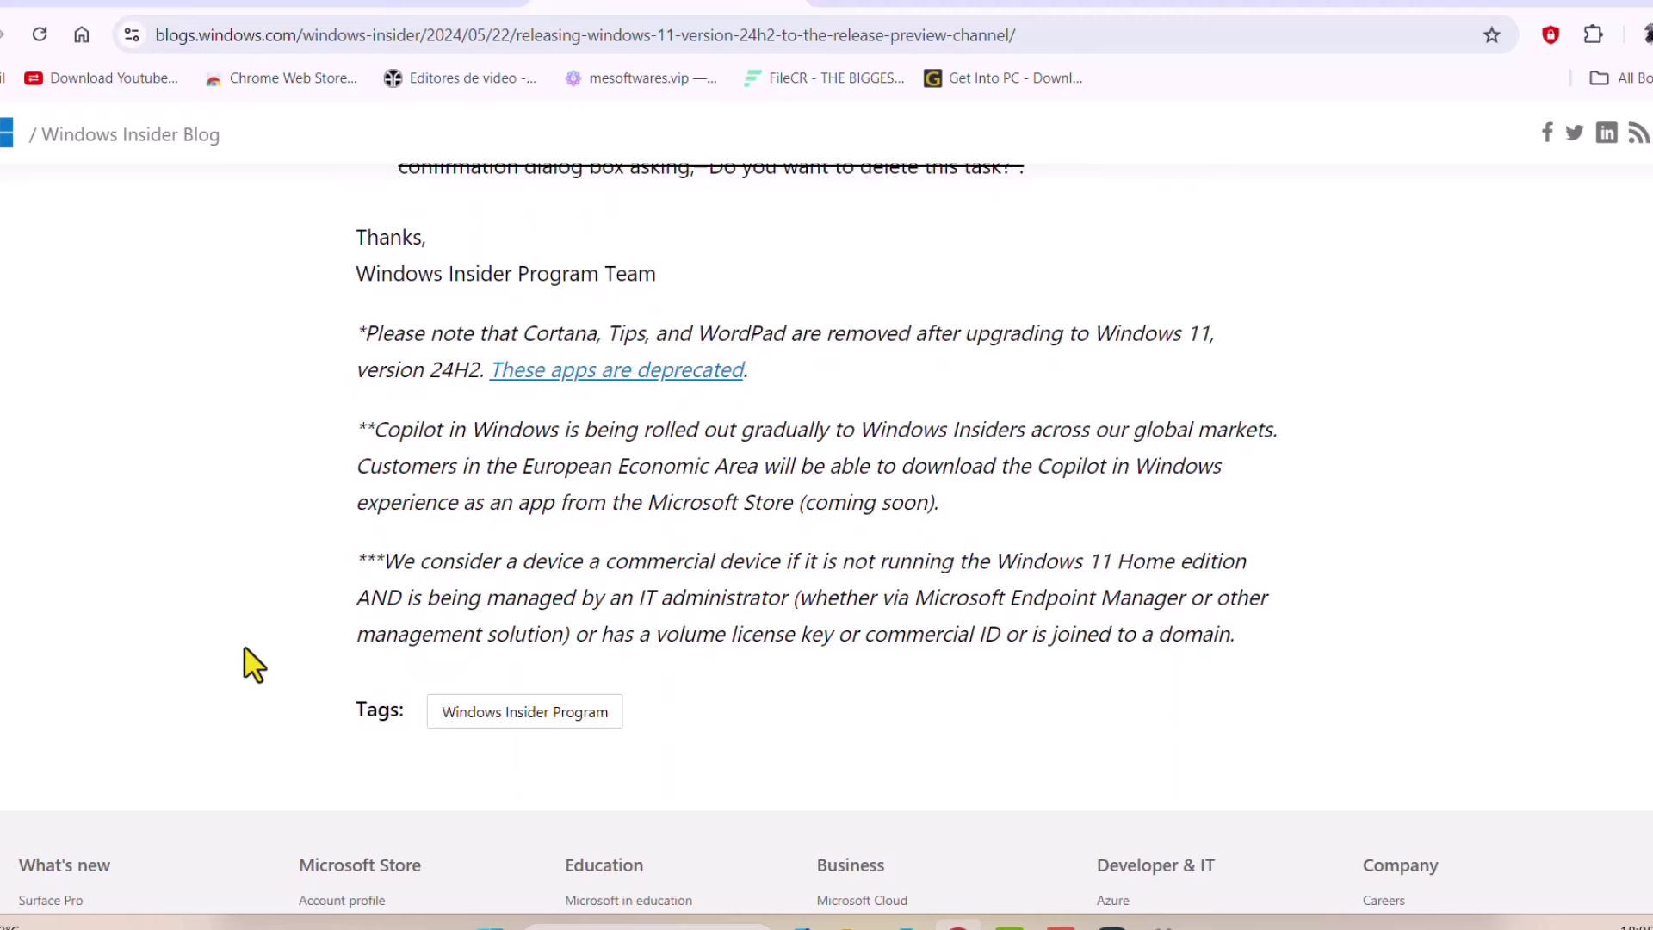
scroll(254, 664, up, 3)
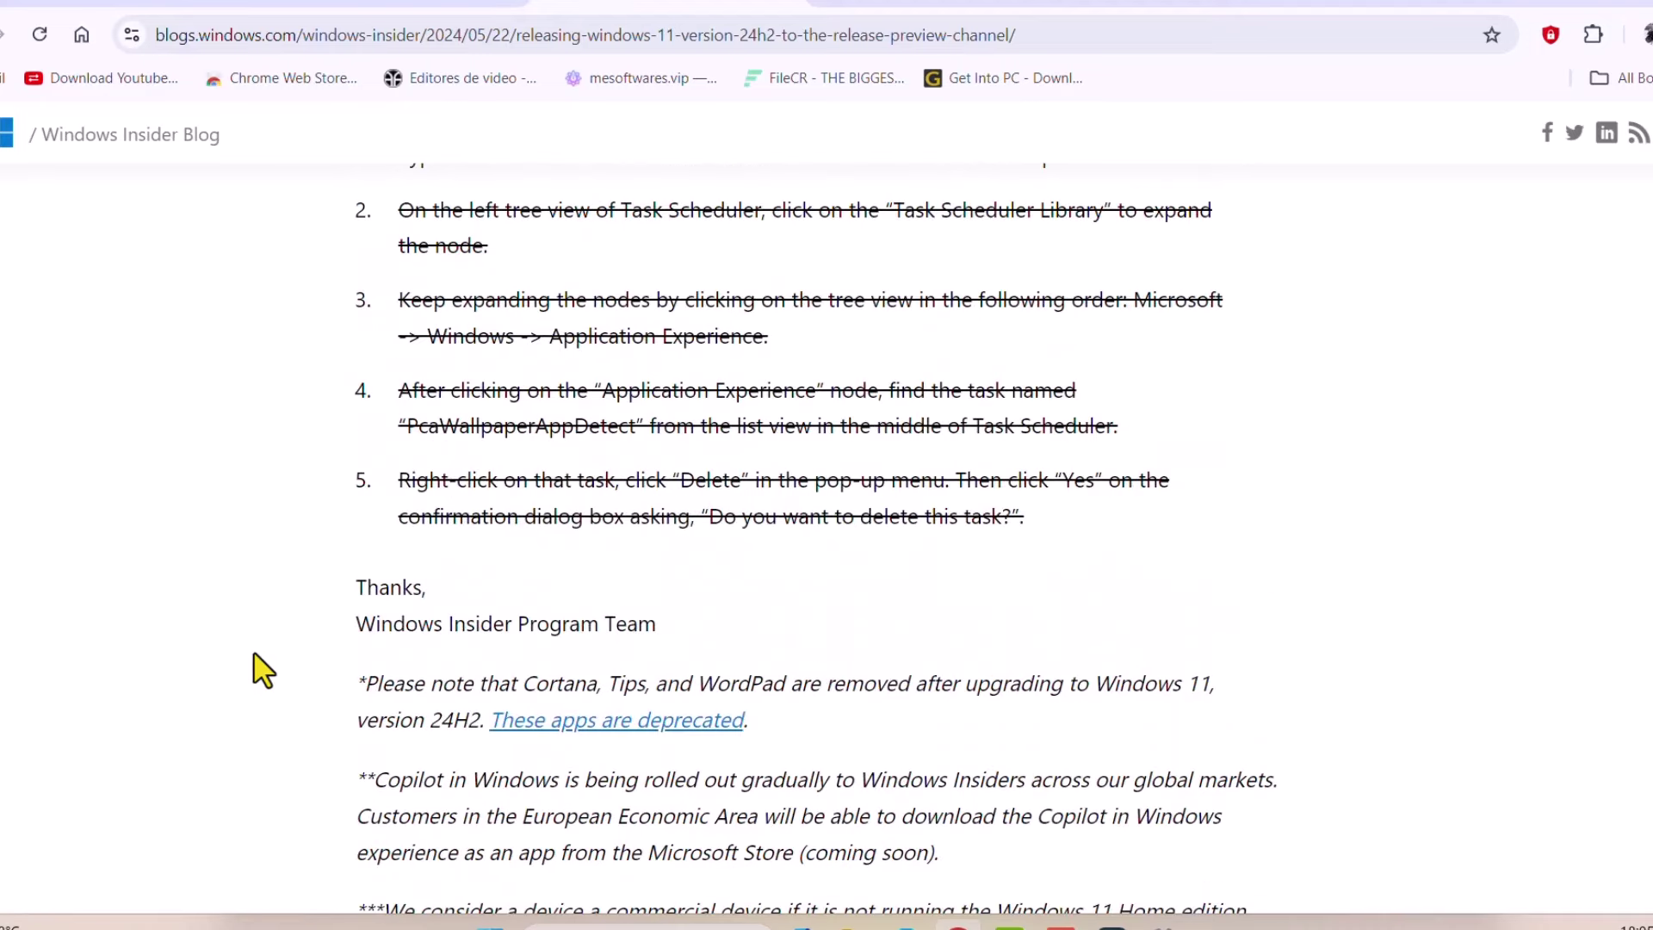
scroll(253, 668, up, 2)
scroll(254, 668, up, 2)
scroll(254, 668, up, 2)
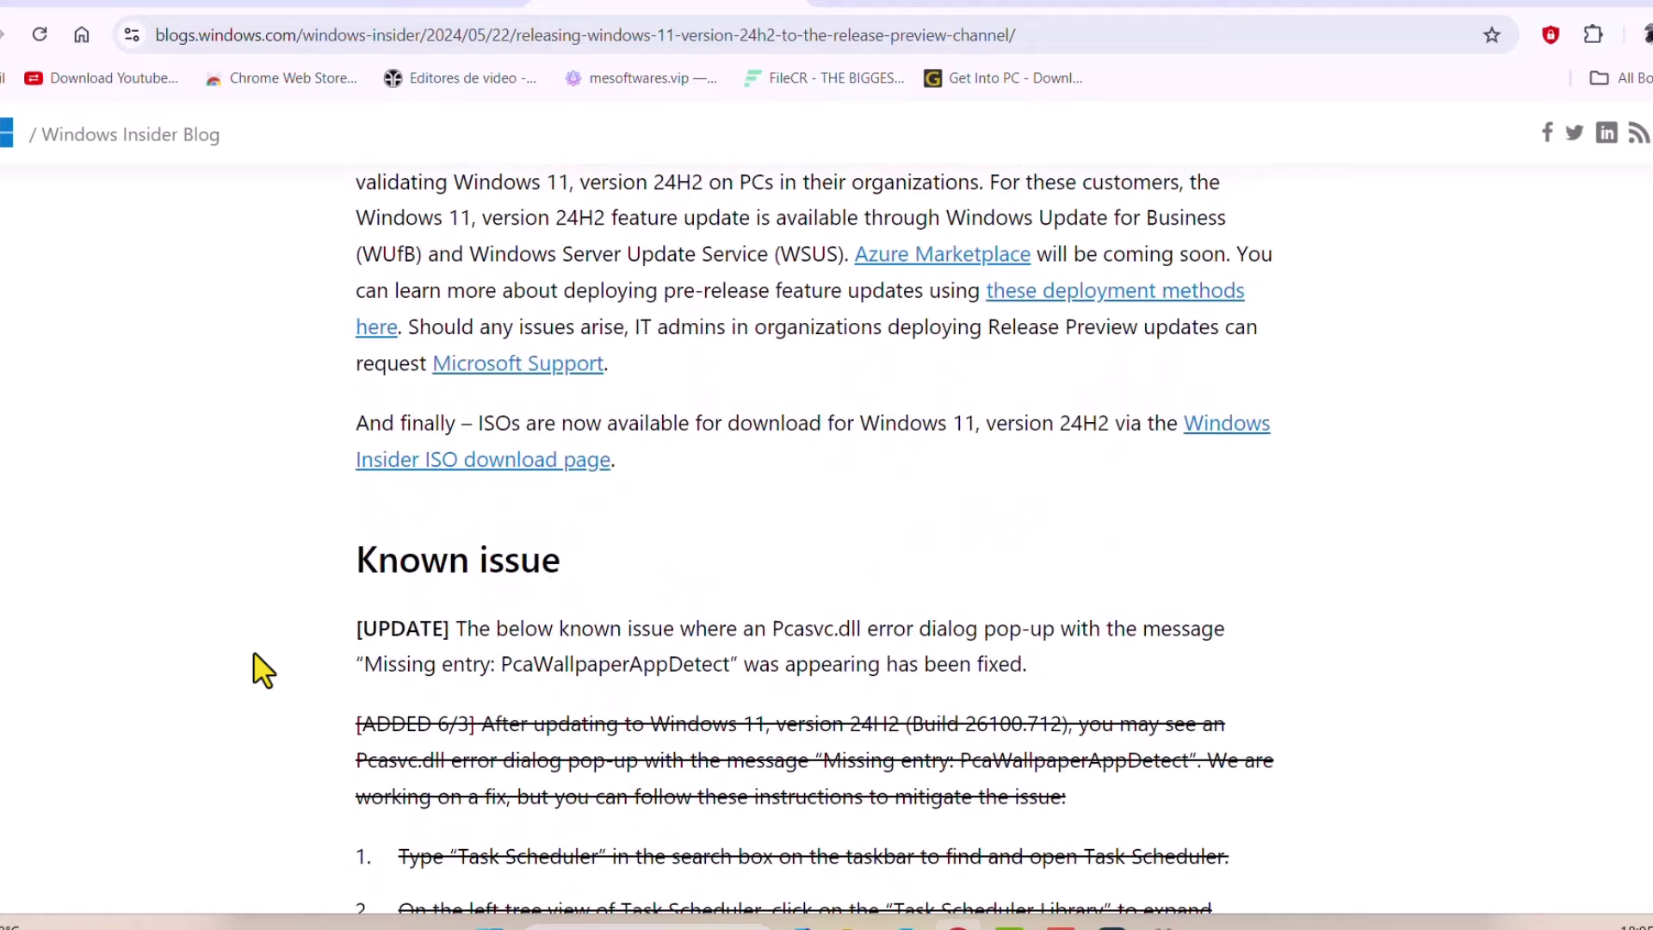
click(449, 465)
scroll(122, 672, up, 5)
scroll(130, 666, up, 5)
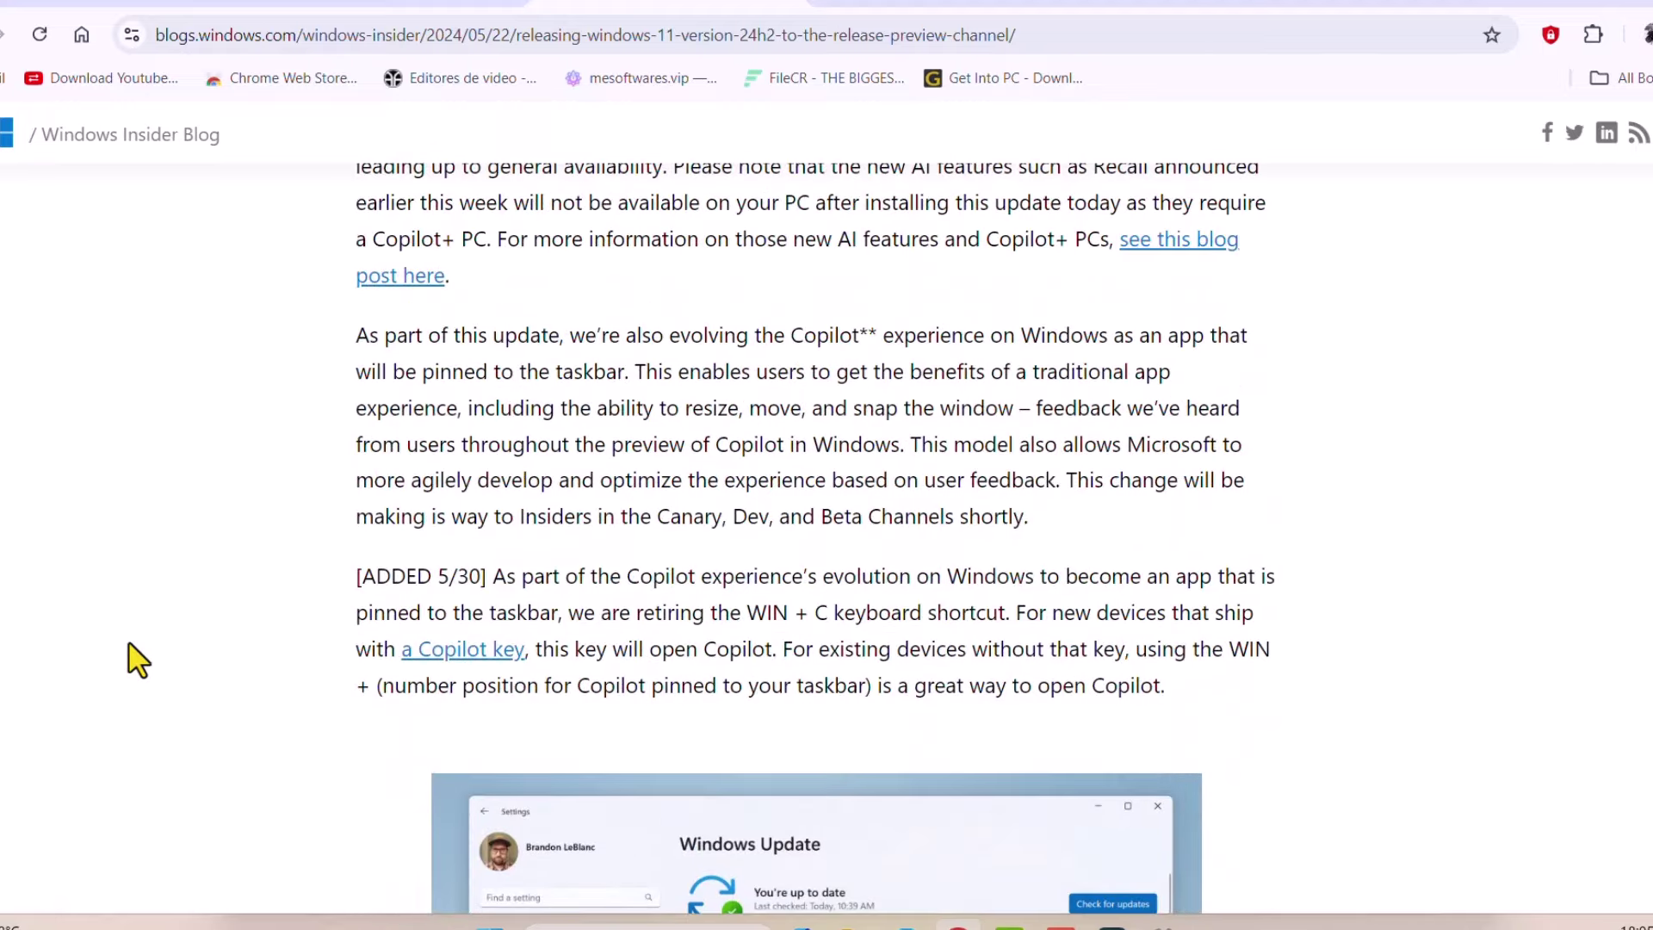
scroll(136, 659, up, 1)
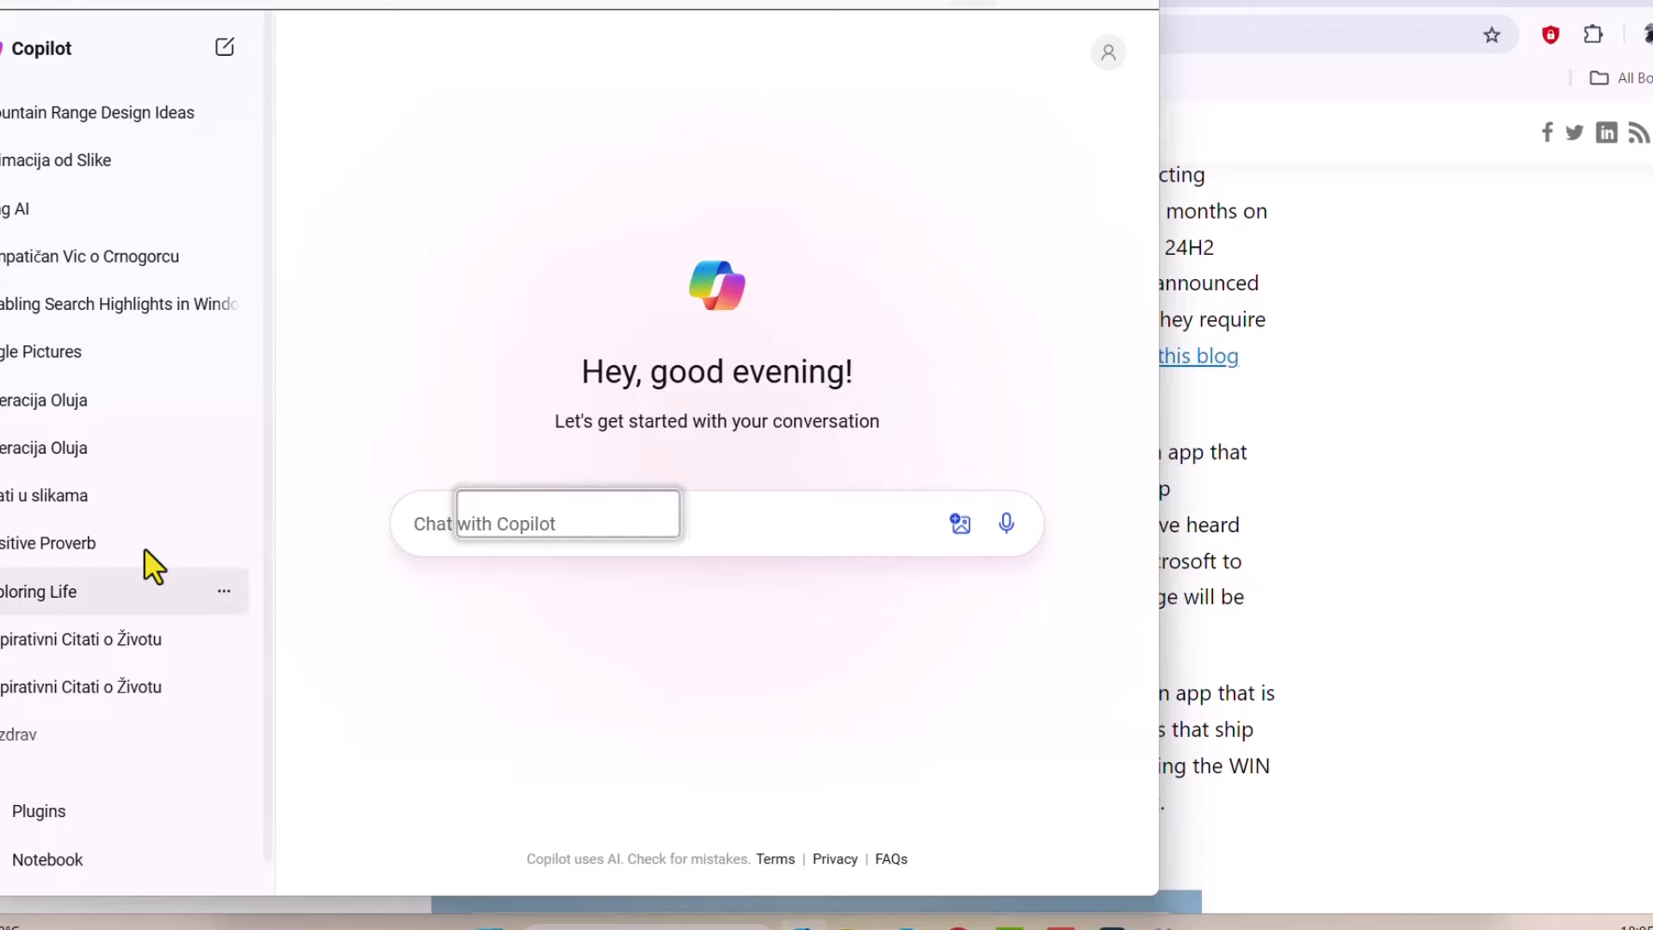
- Look over and close the Copilot Plugins list, then open Notebook
click(60, 824)
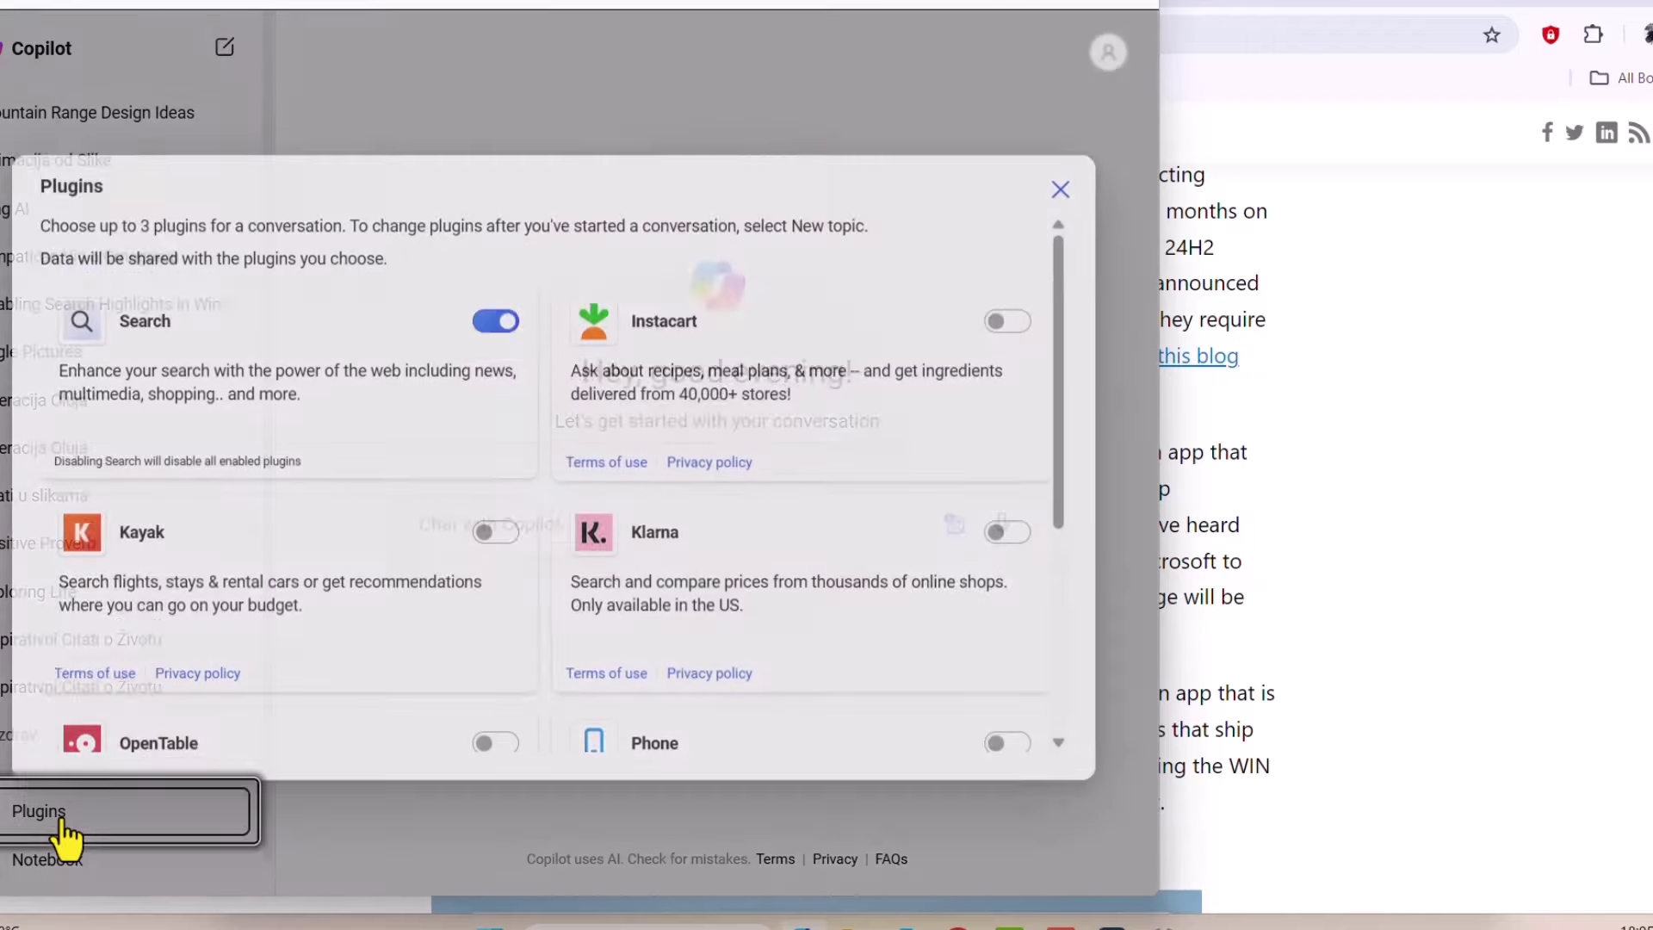
scroll(388, 387, down, 2)
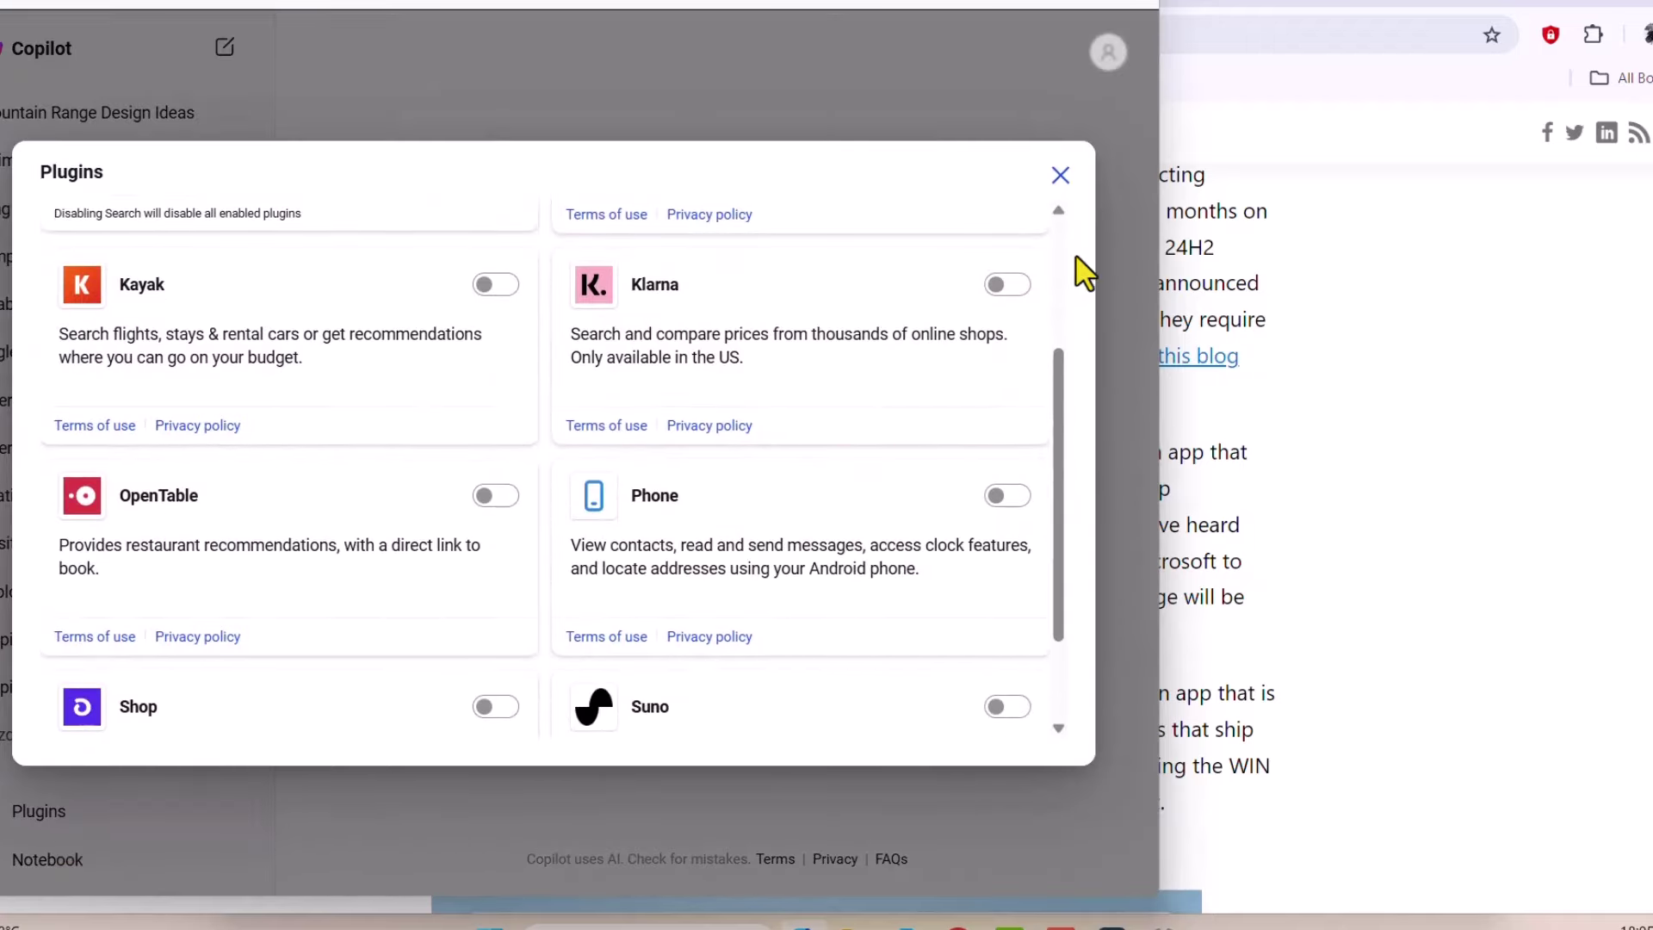
click(1060, 177)
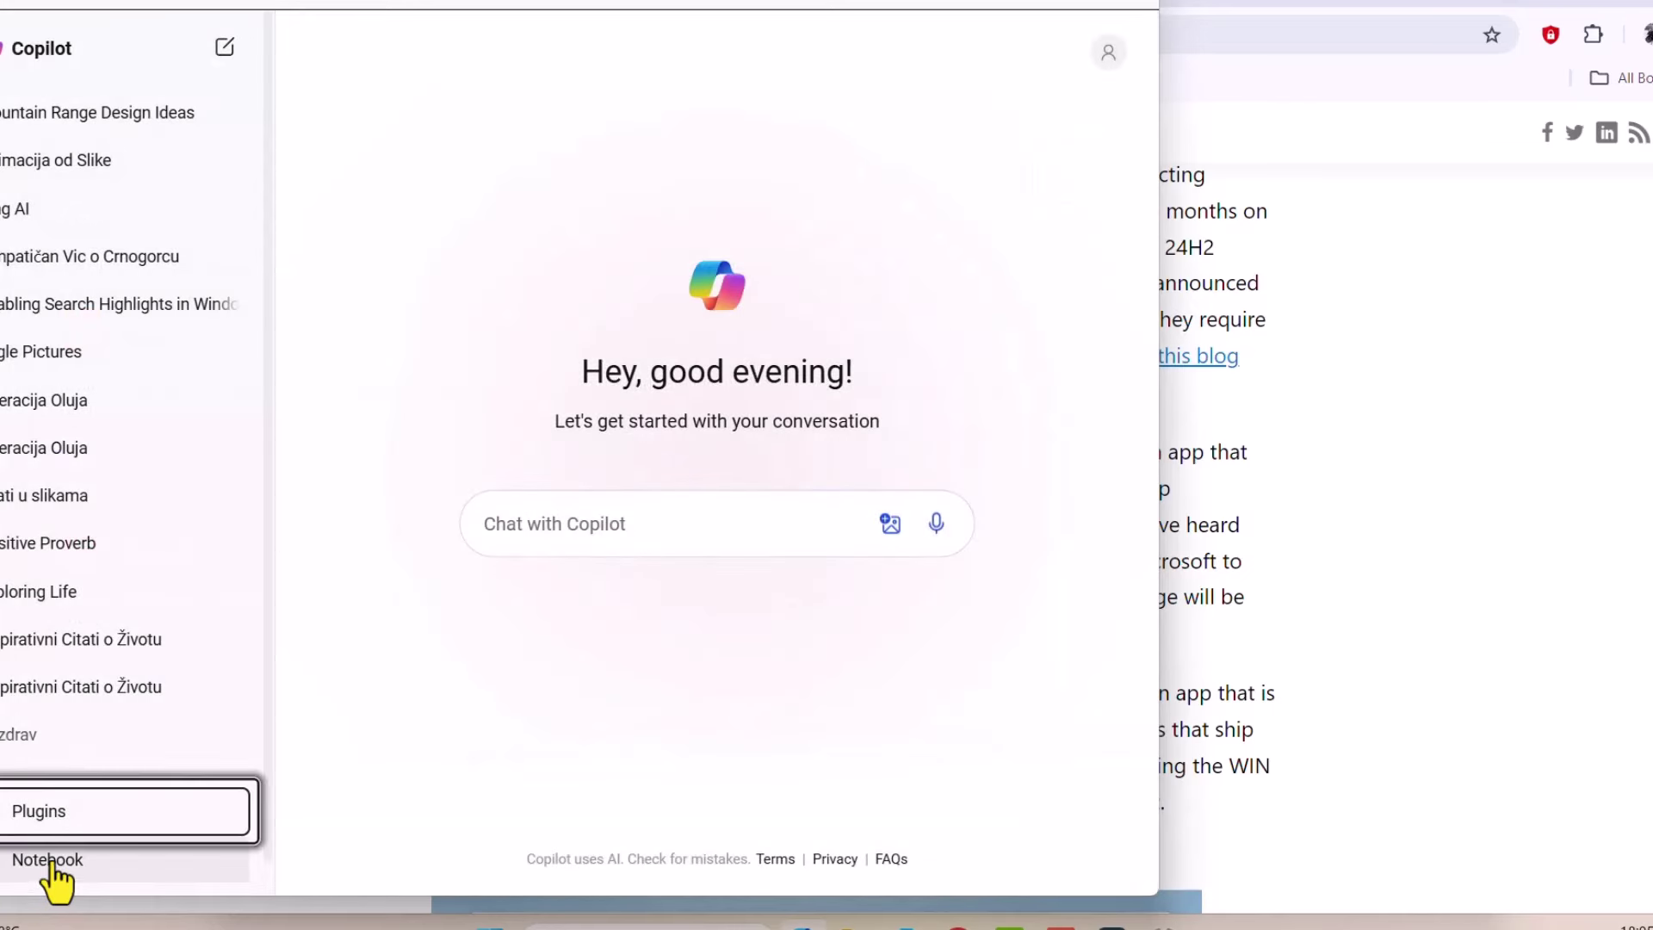
click(52, 860)
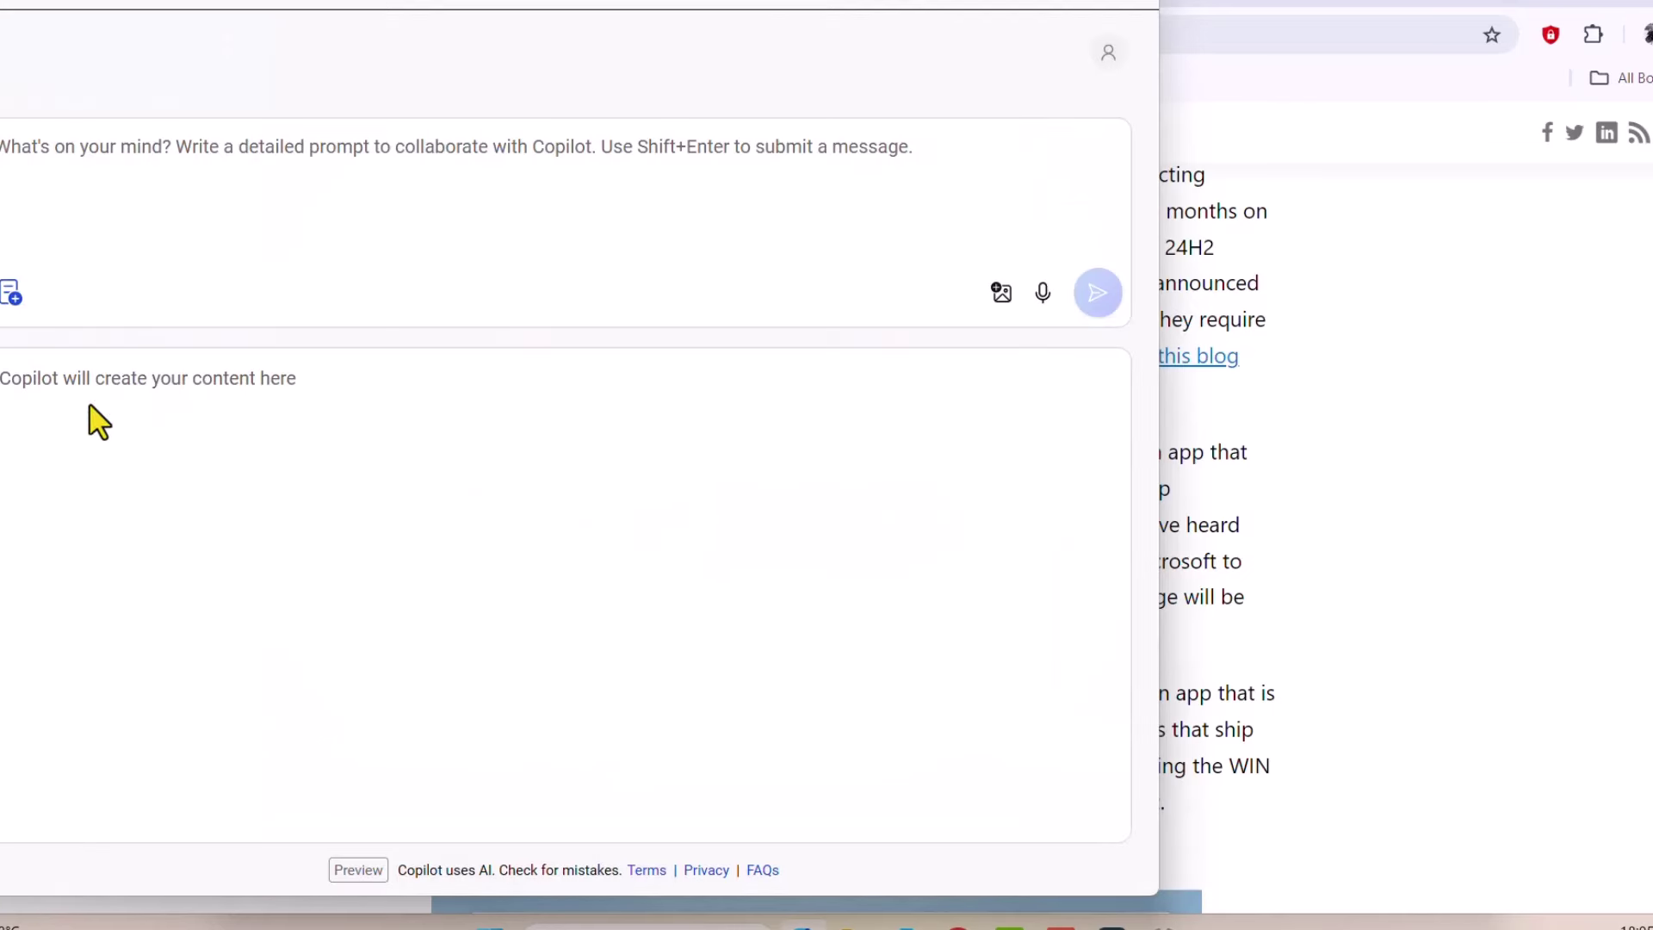
- Attach photo 018 from the OneDrive folder to the Notebook prompt
click(81, 221)
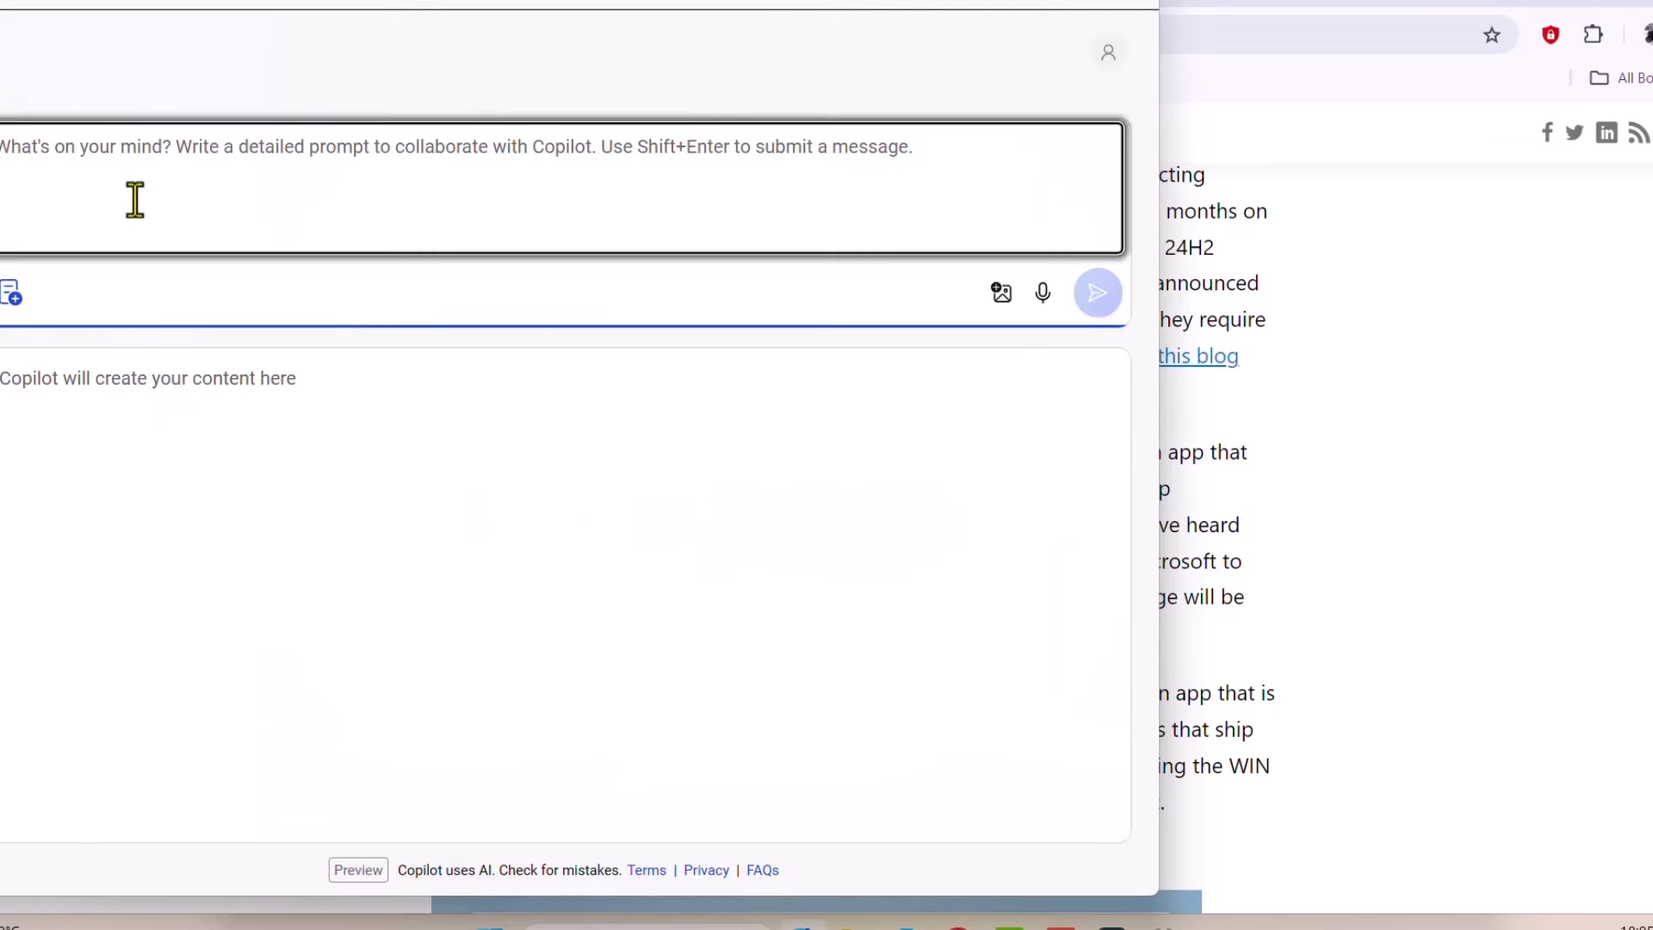
click(1001, 293)
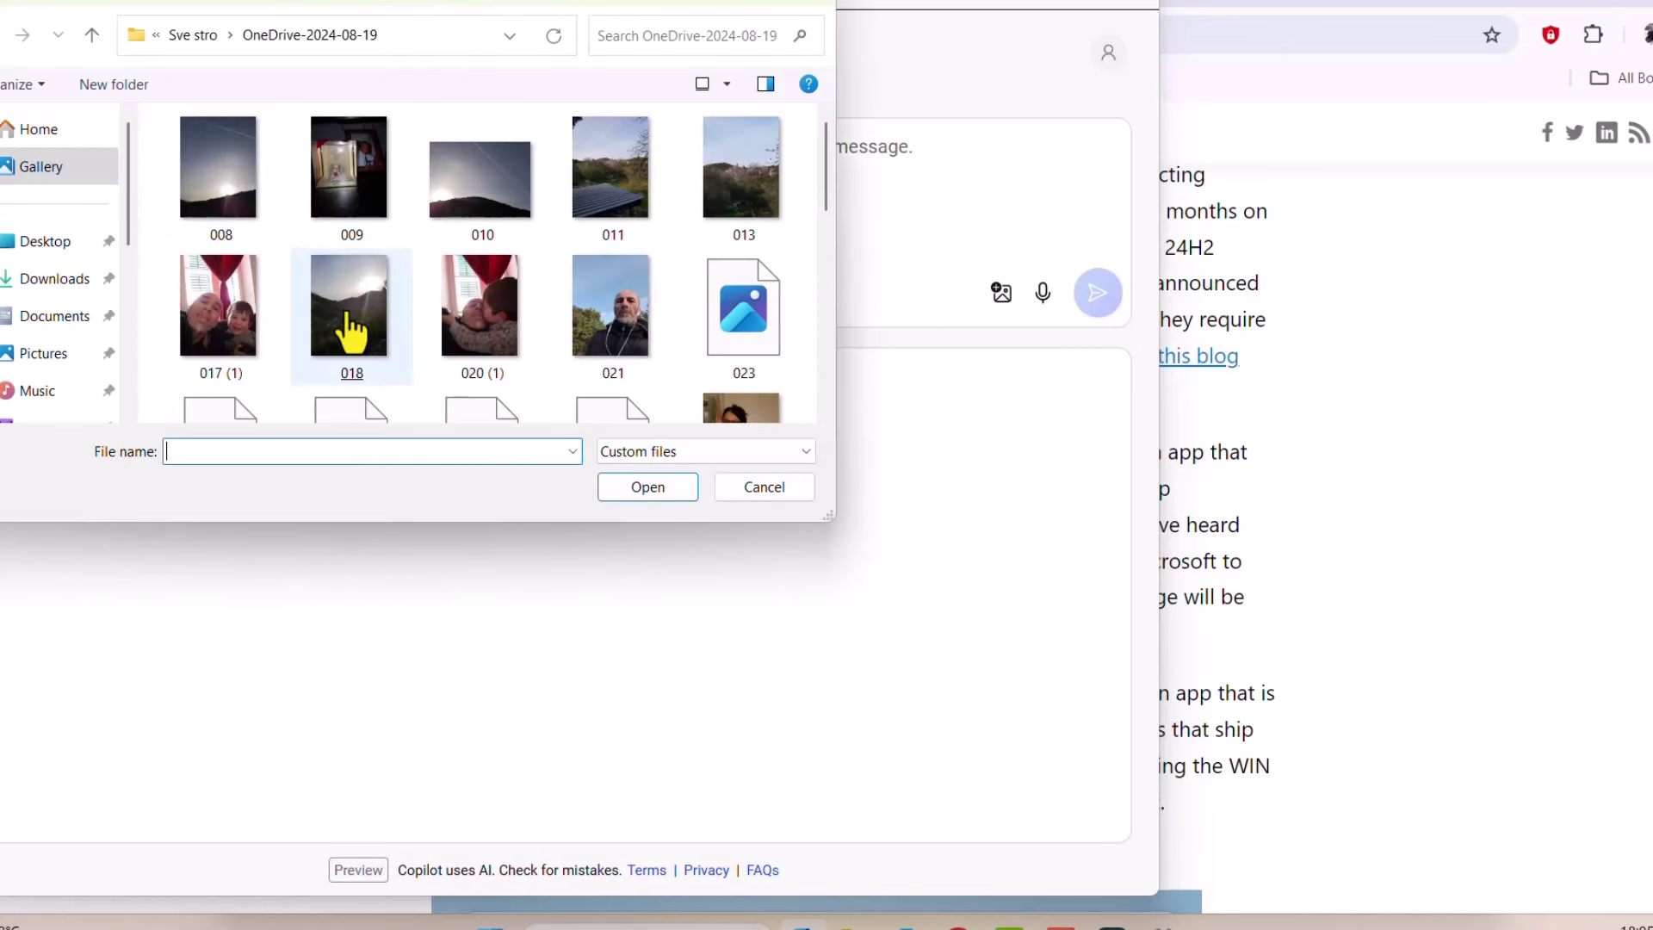
double_click(351, 332)
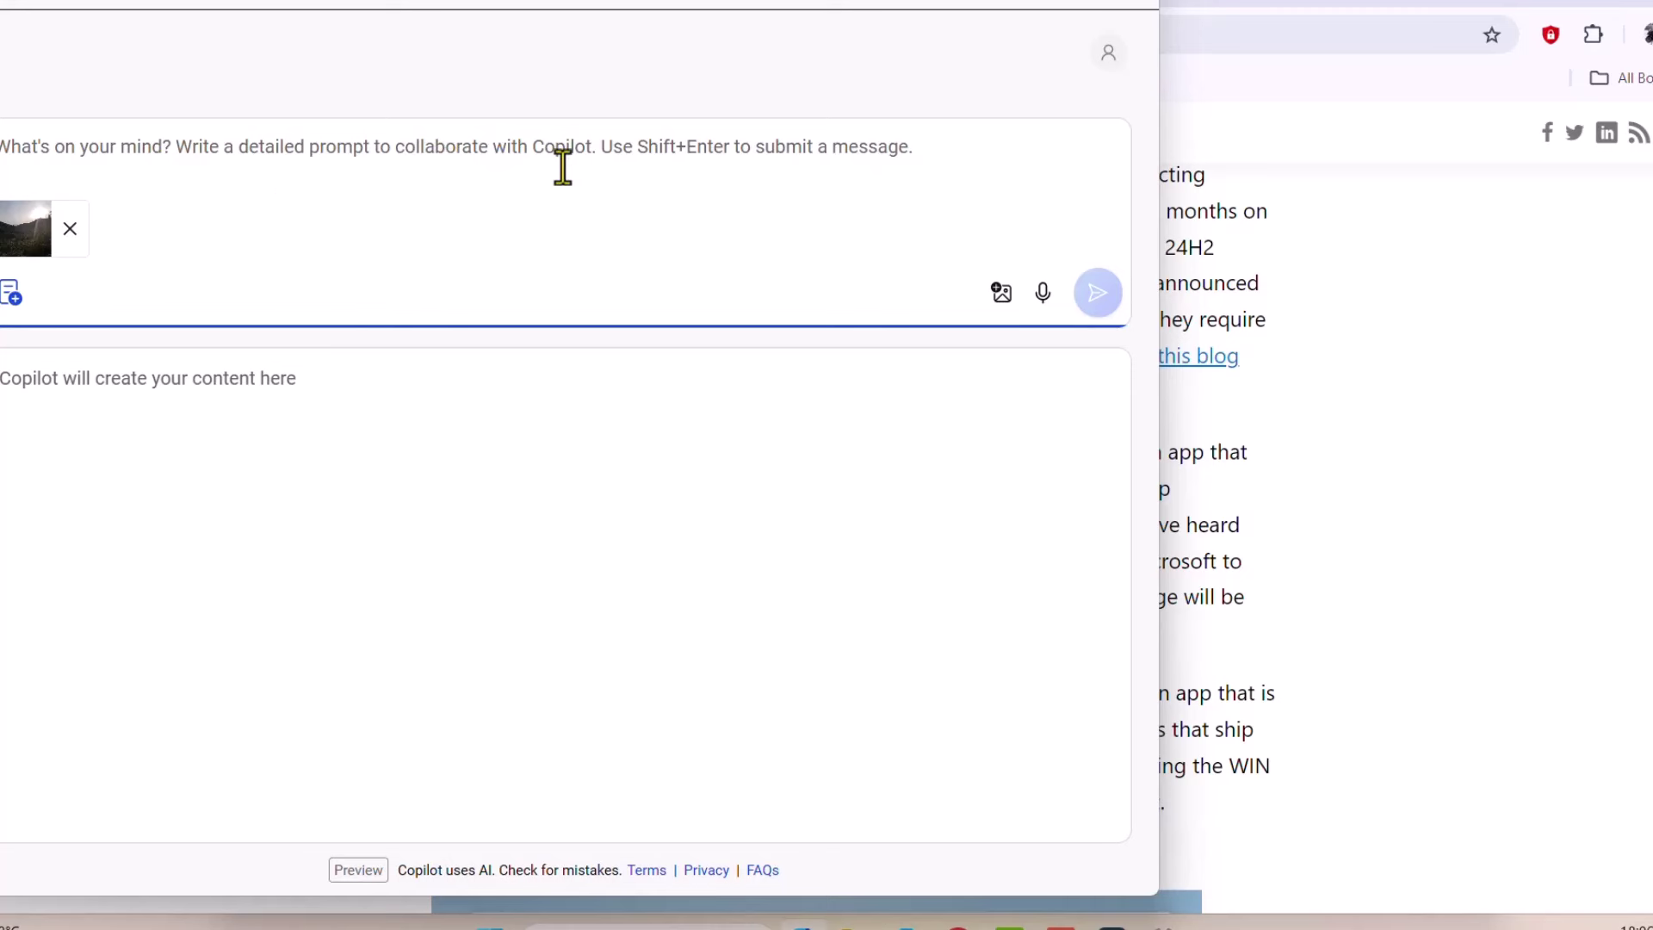
- Request pinning Copilot to the taskbar from its app options, then dismiss the request
click(971, 8)
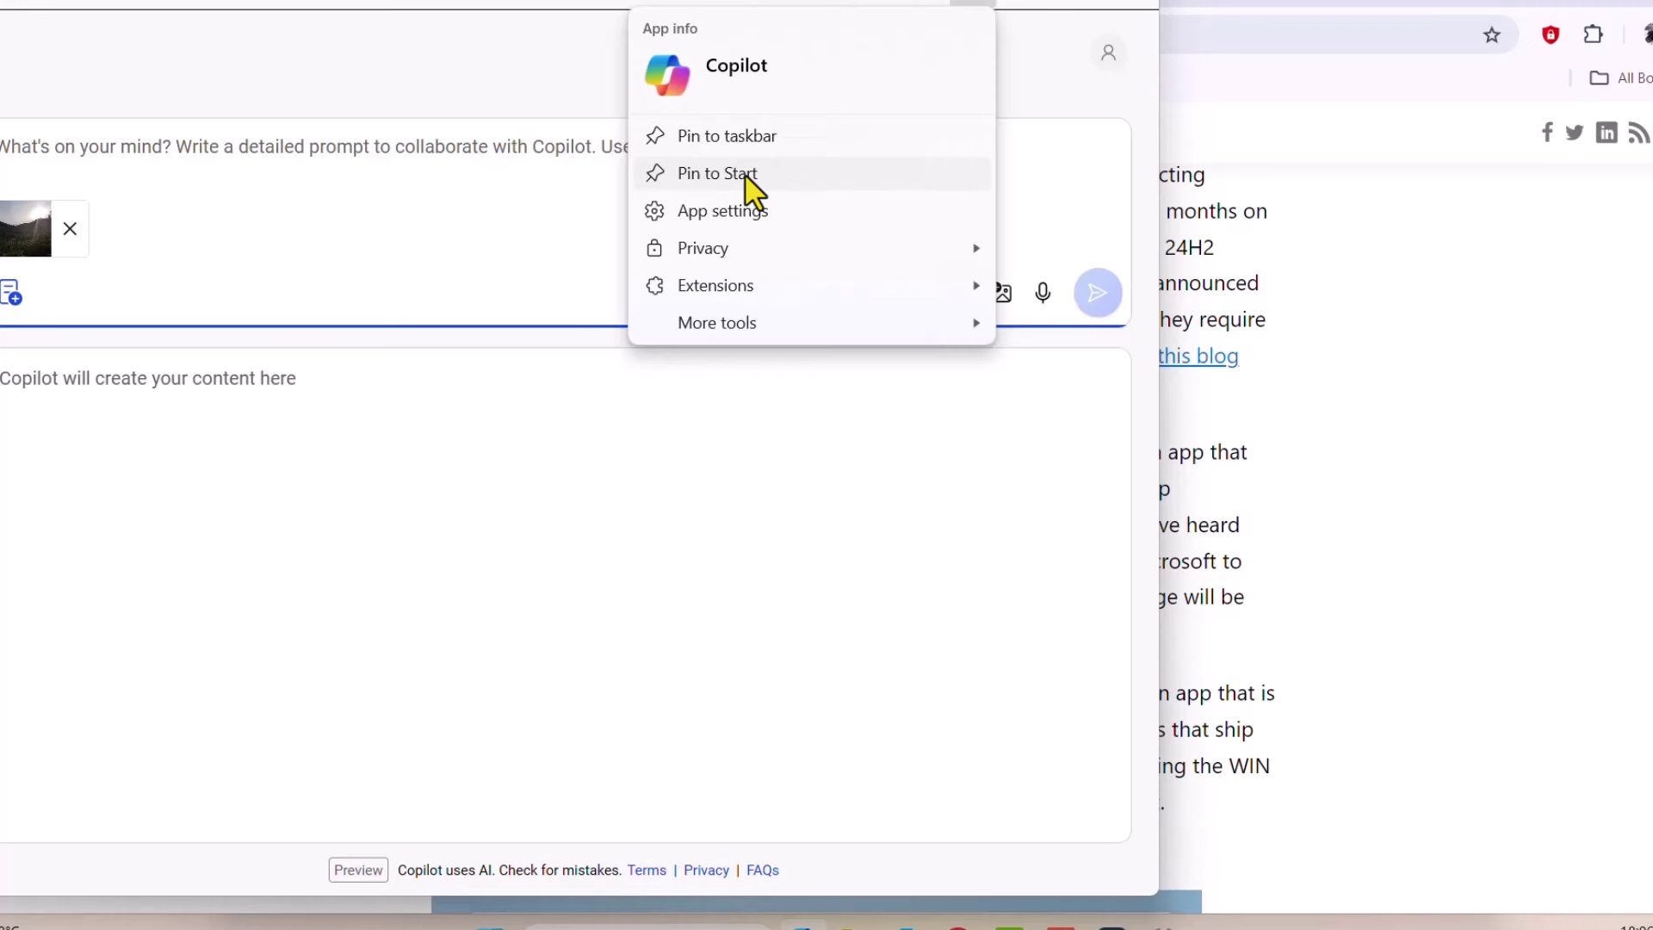
click(750, 136)
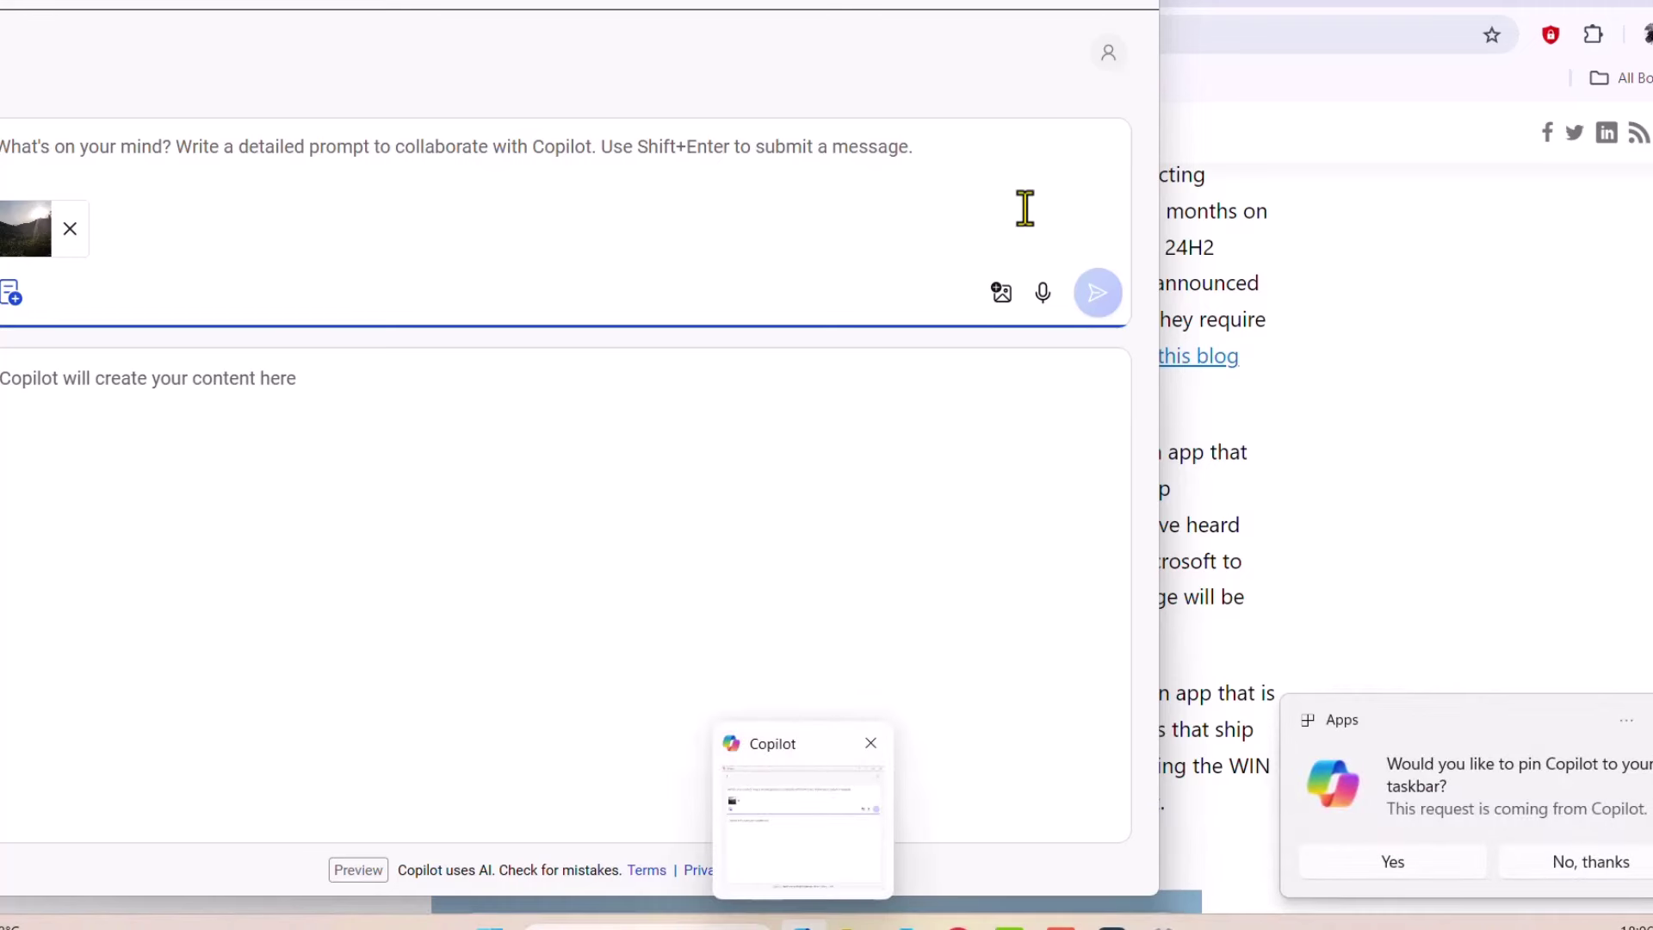
click(1412, 871)
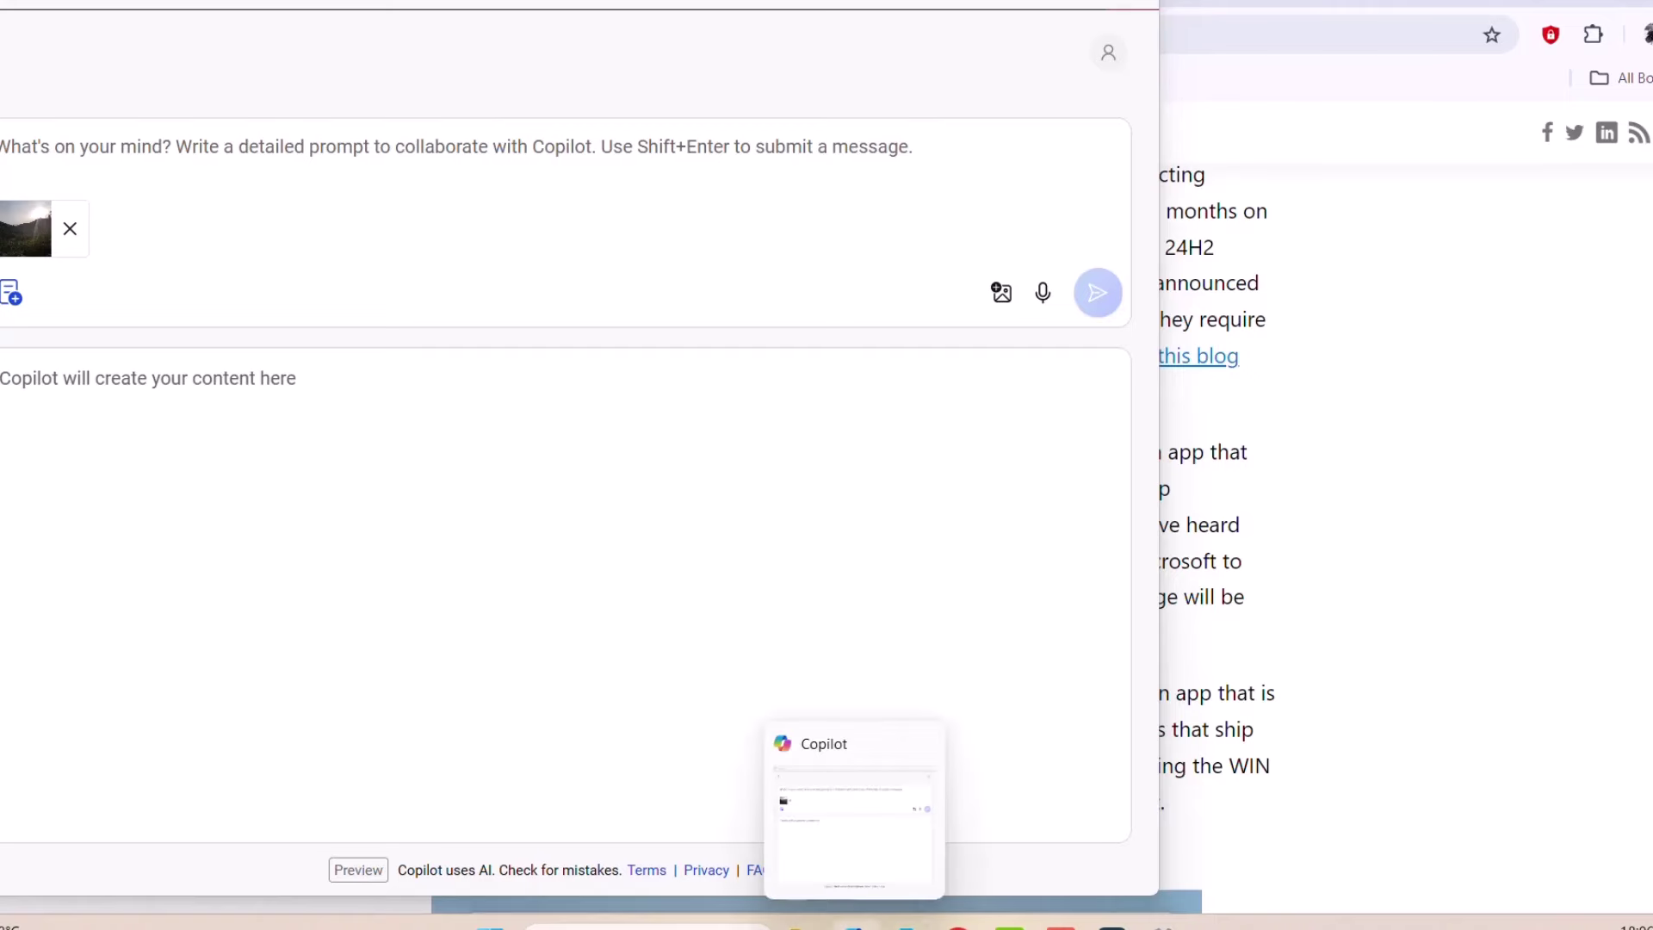
- Close Copilot, select the post's Copilot app paragraphs, then go to YouTube in the browser
click(1128, 7)
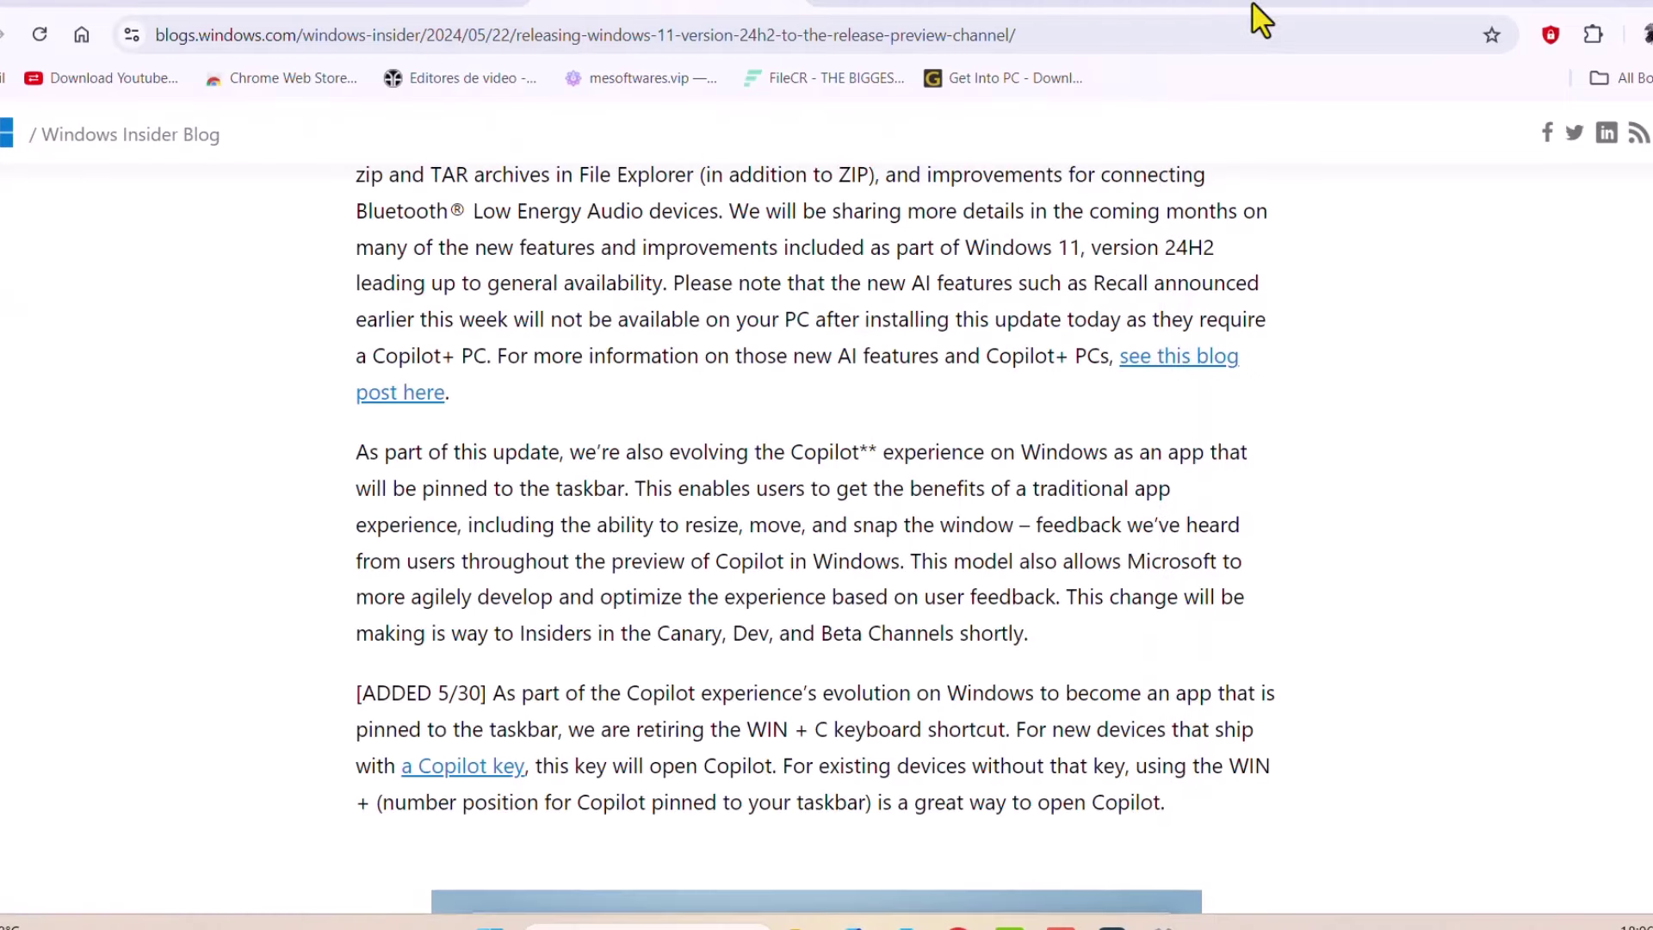
scroll(58, 531, down, 2)
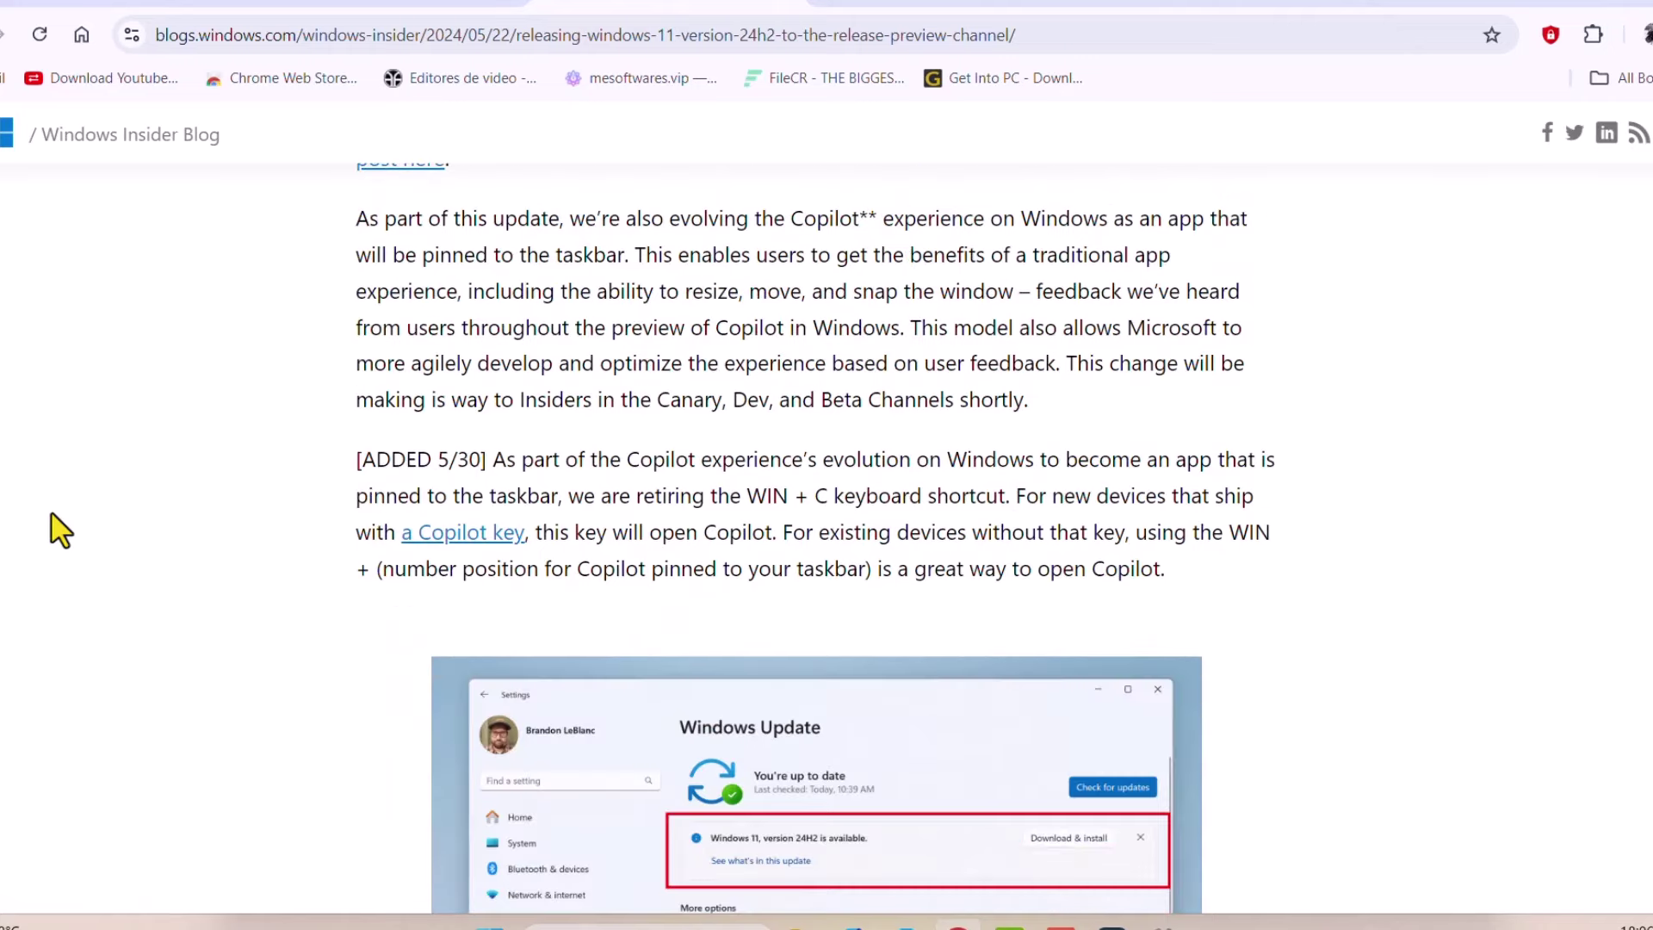
drag(358, 328, 1427, 610)
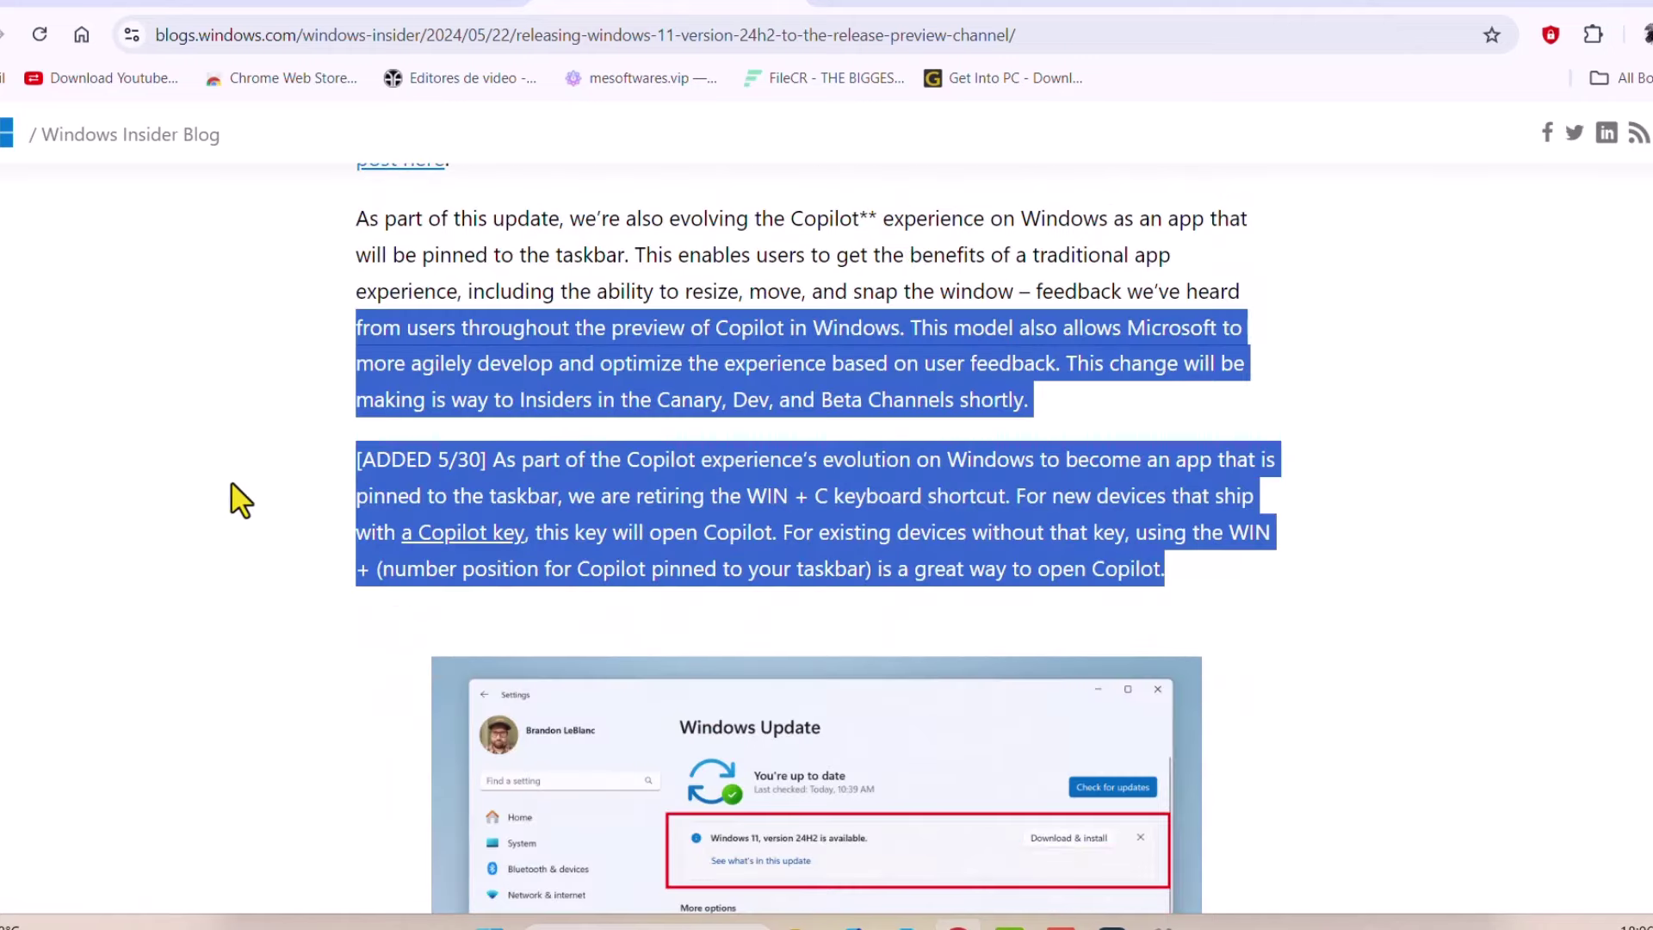
scroll(162, 484, down, 1)
scroll(161, 485, down, 3)
scroll(161, 483, down, 1)
scroll(162, 485, down, 1)
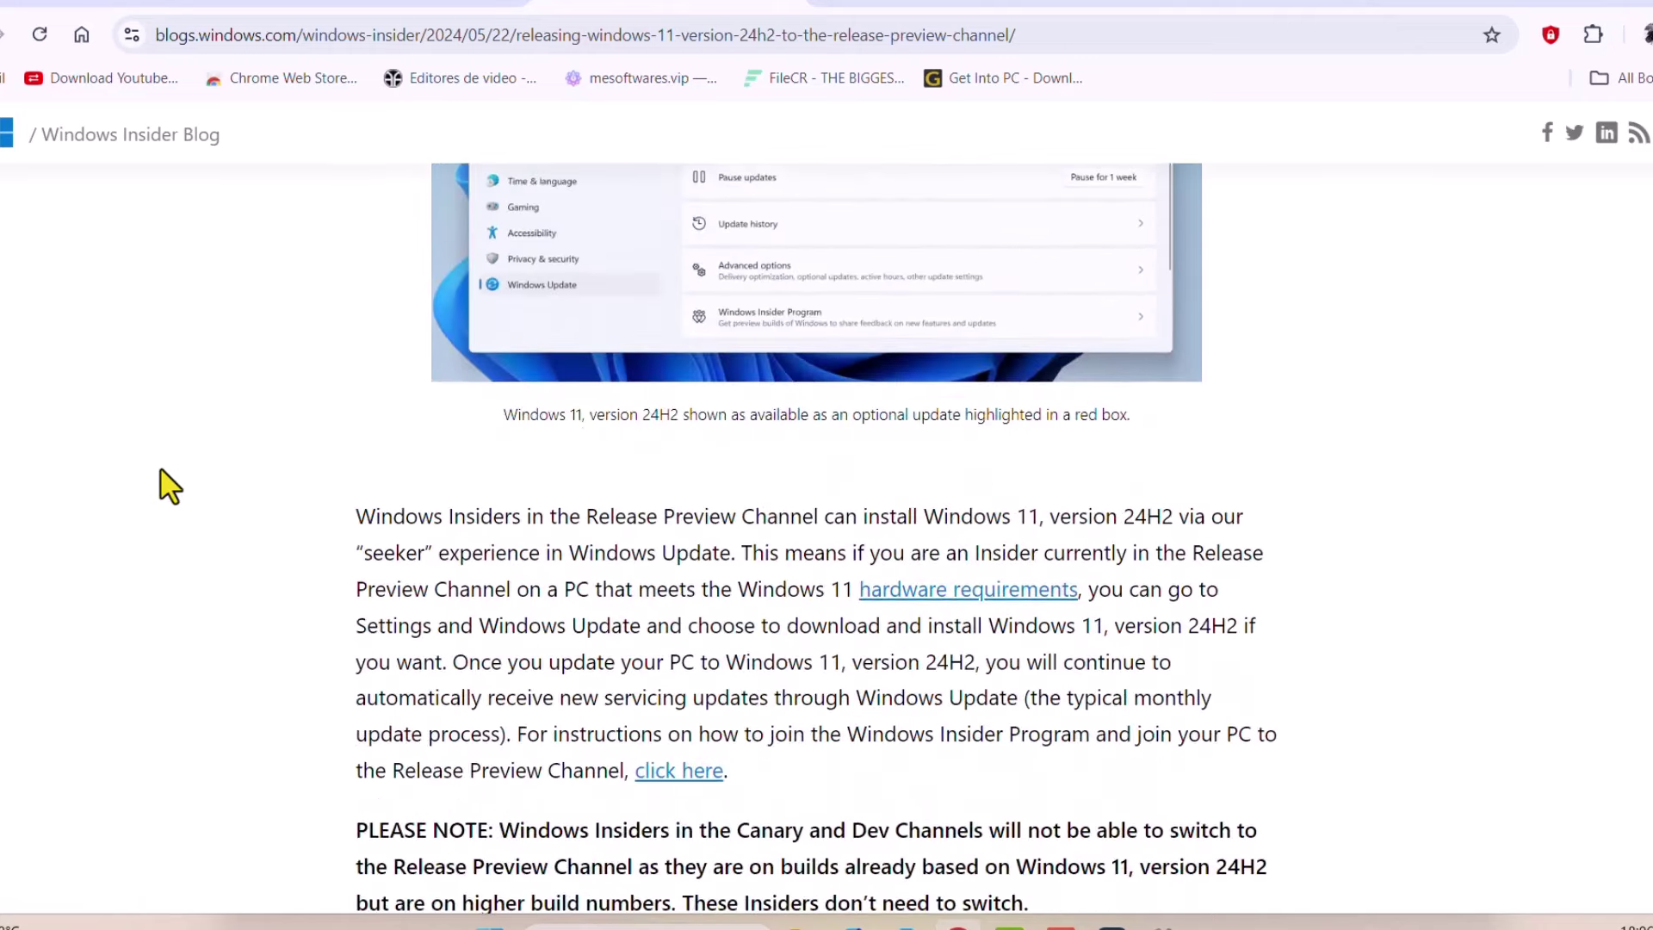
scroll(169, 486, down, 3)
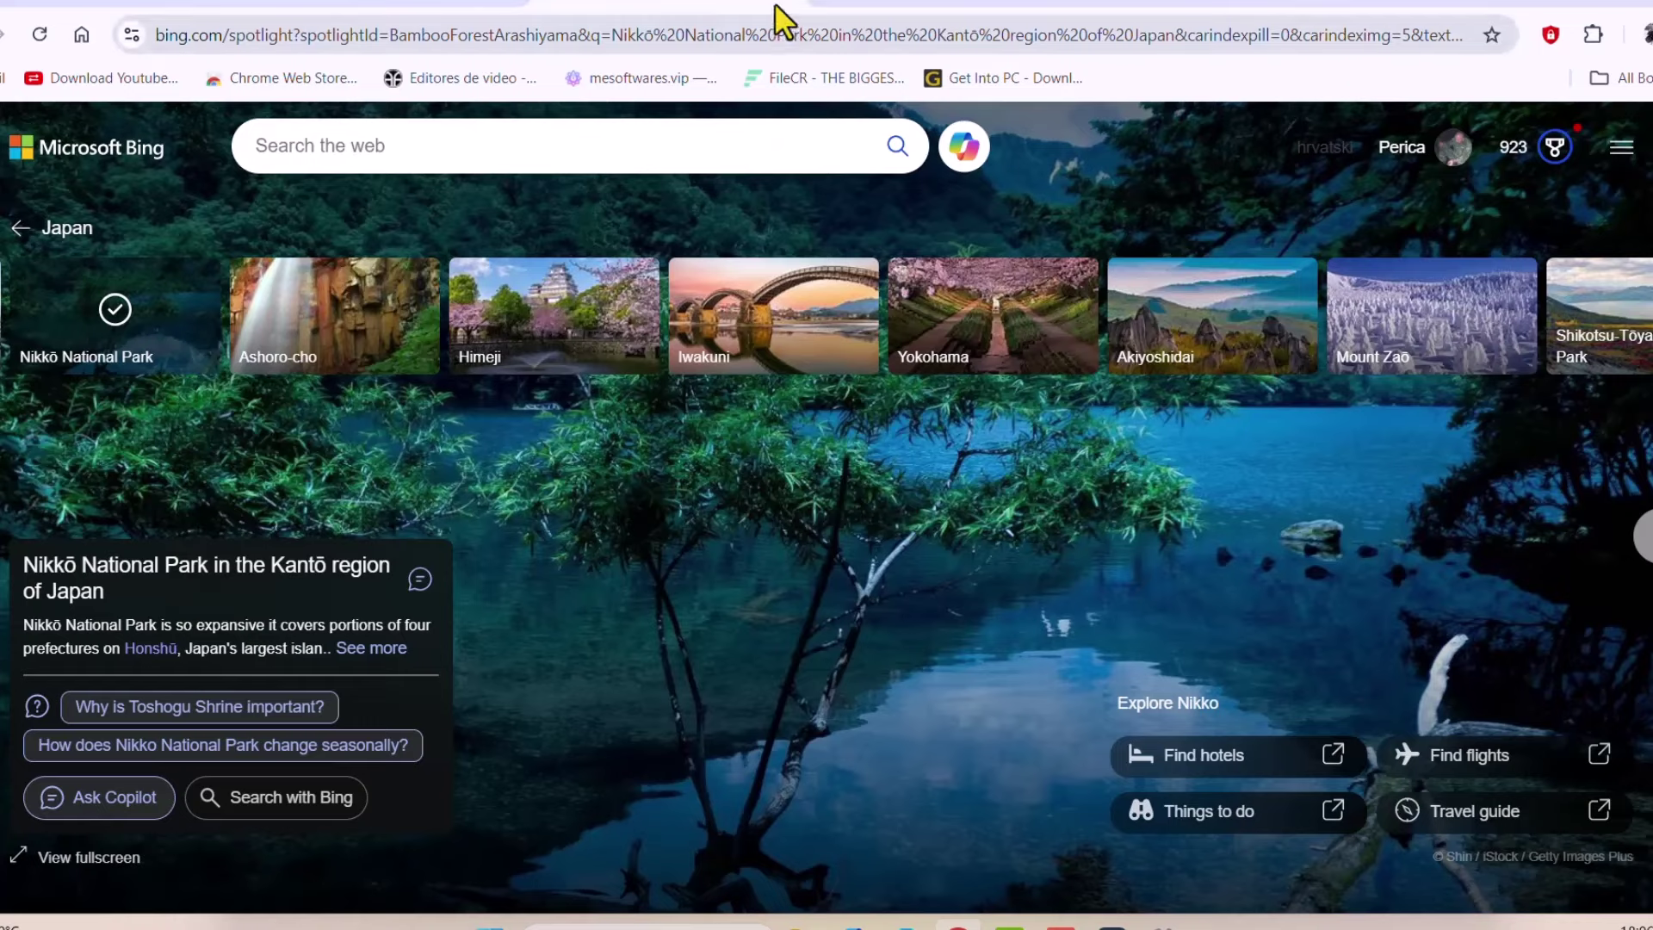
click(792, 3)
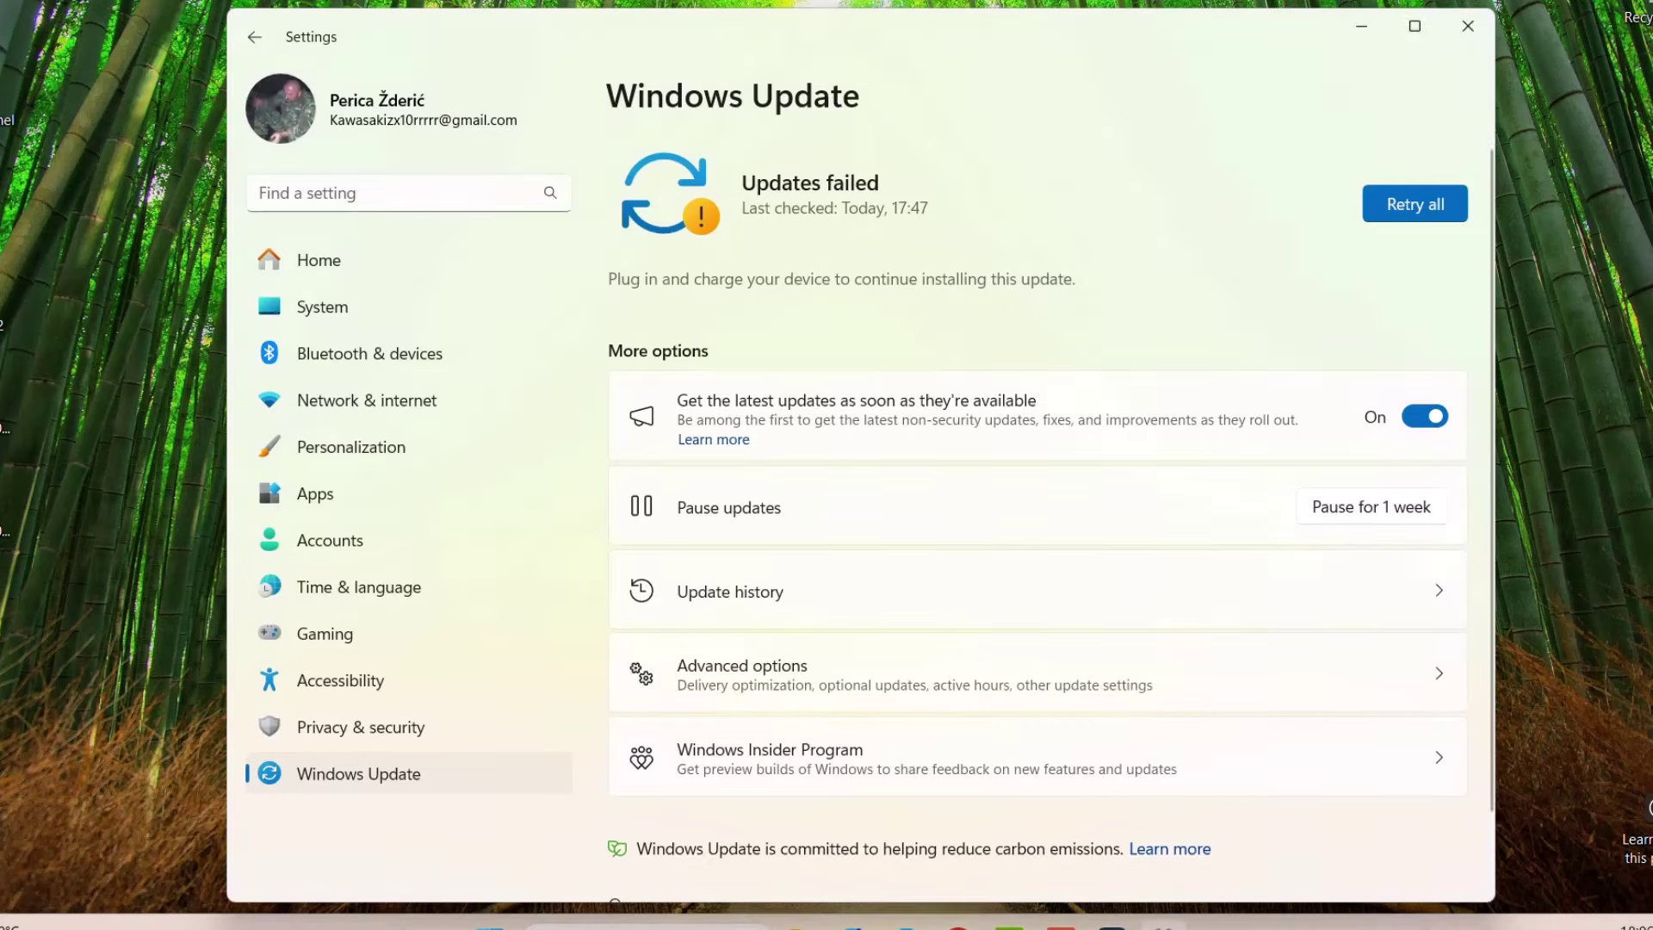
- Dismiss the Widgets panel and move to the Privacy & security page's app permissions list
click(51, 919)
click(1544, 723)
key(Up)
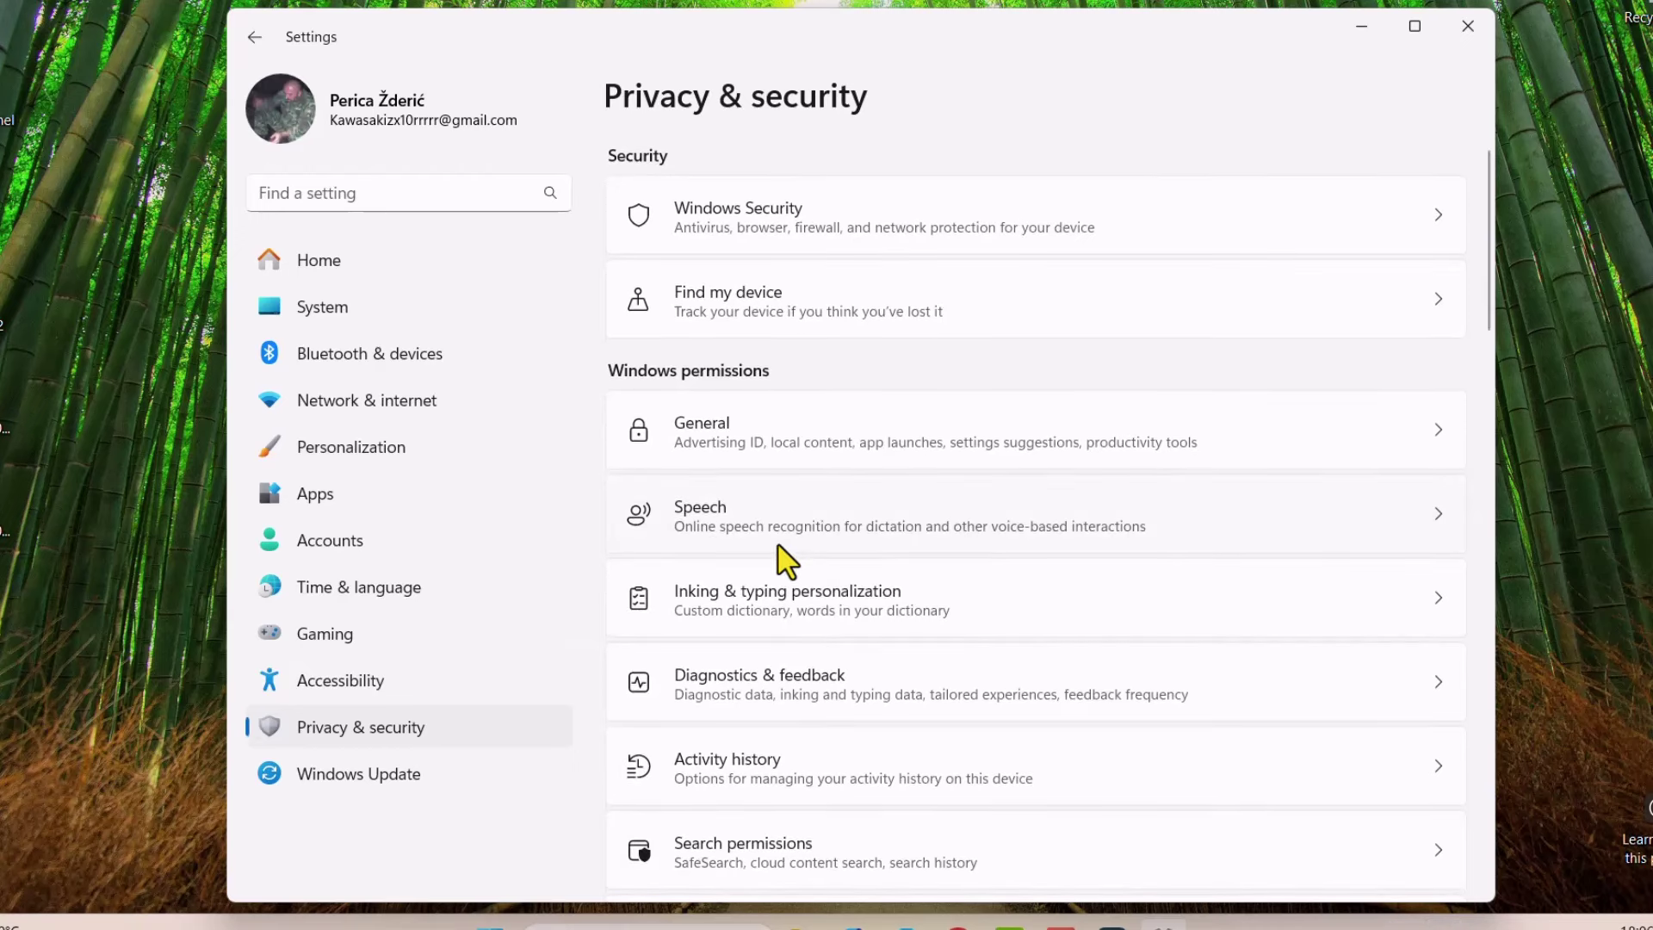
scroll(783, 556, down, 3)
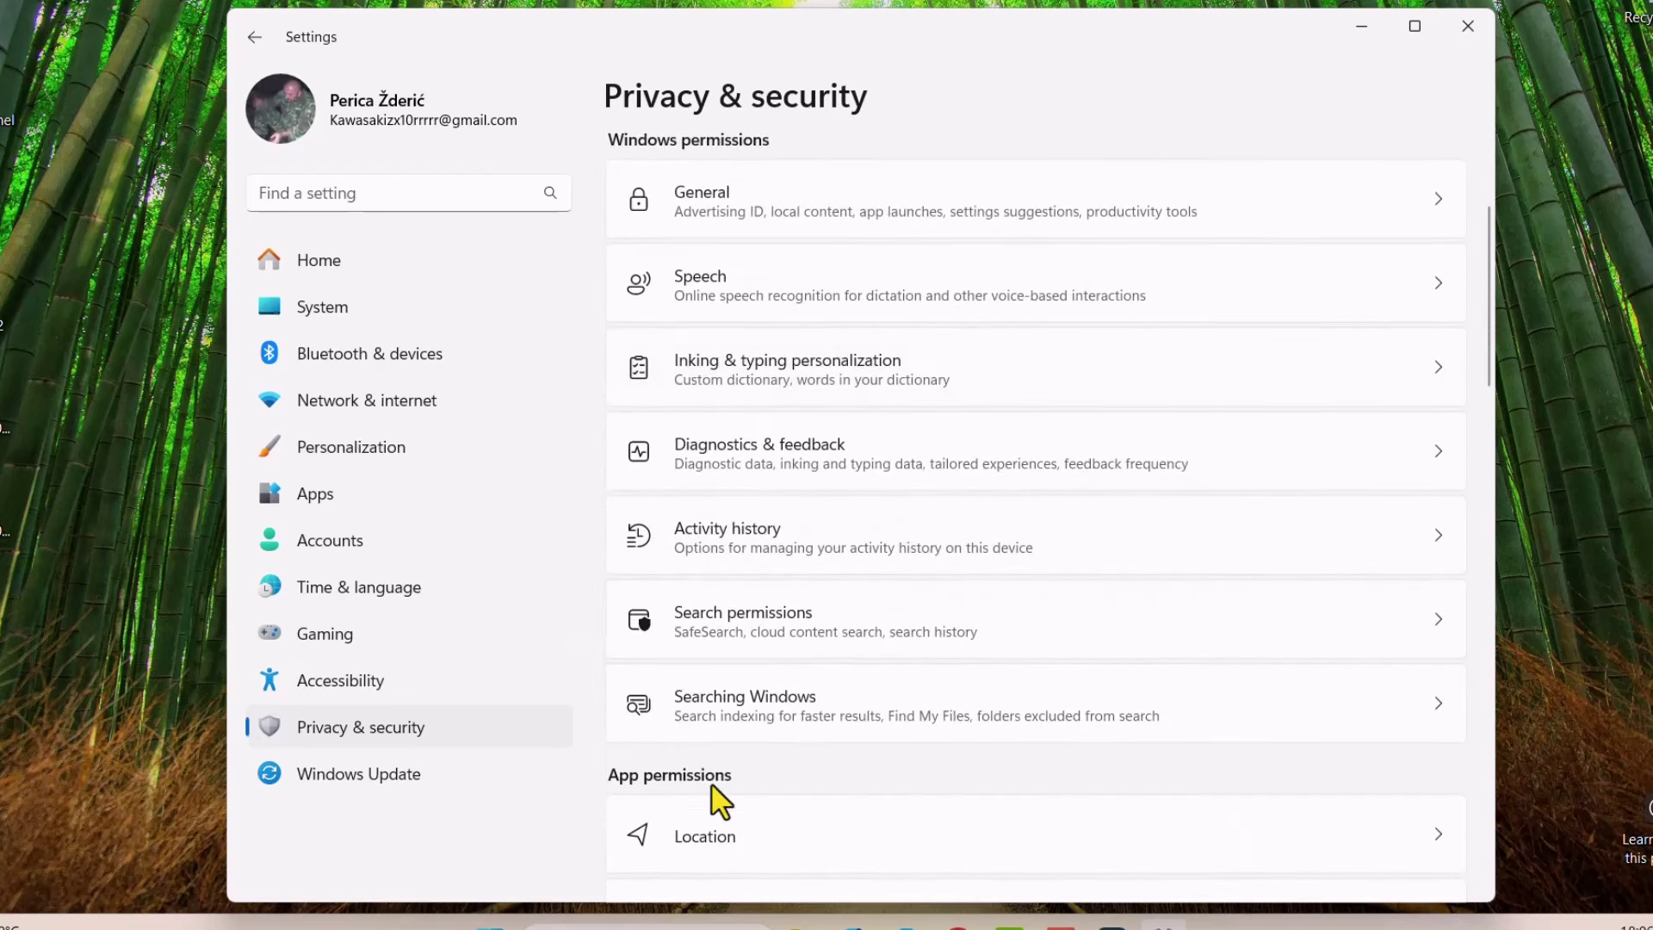